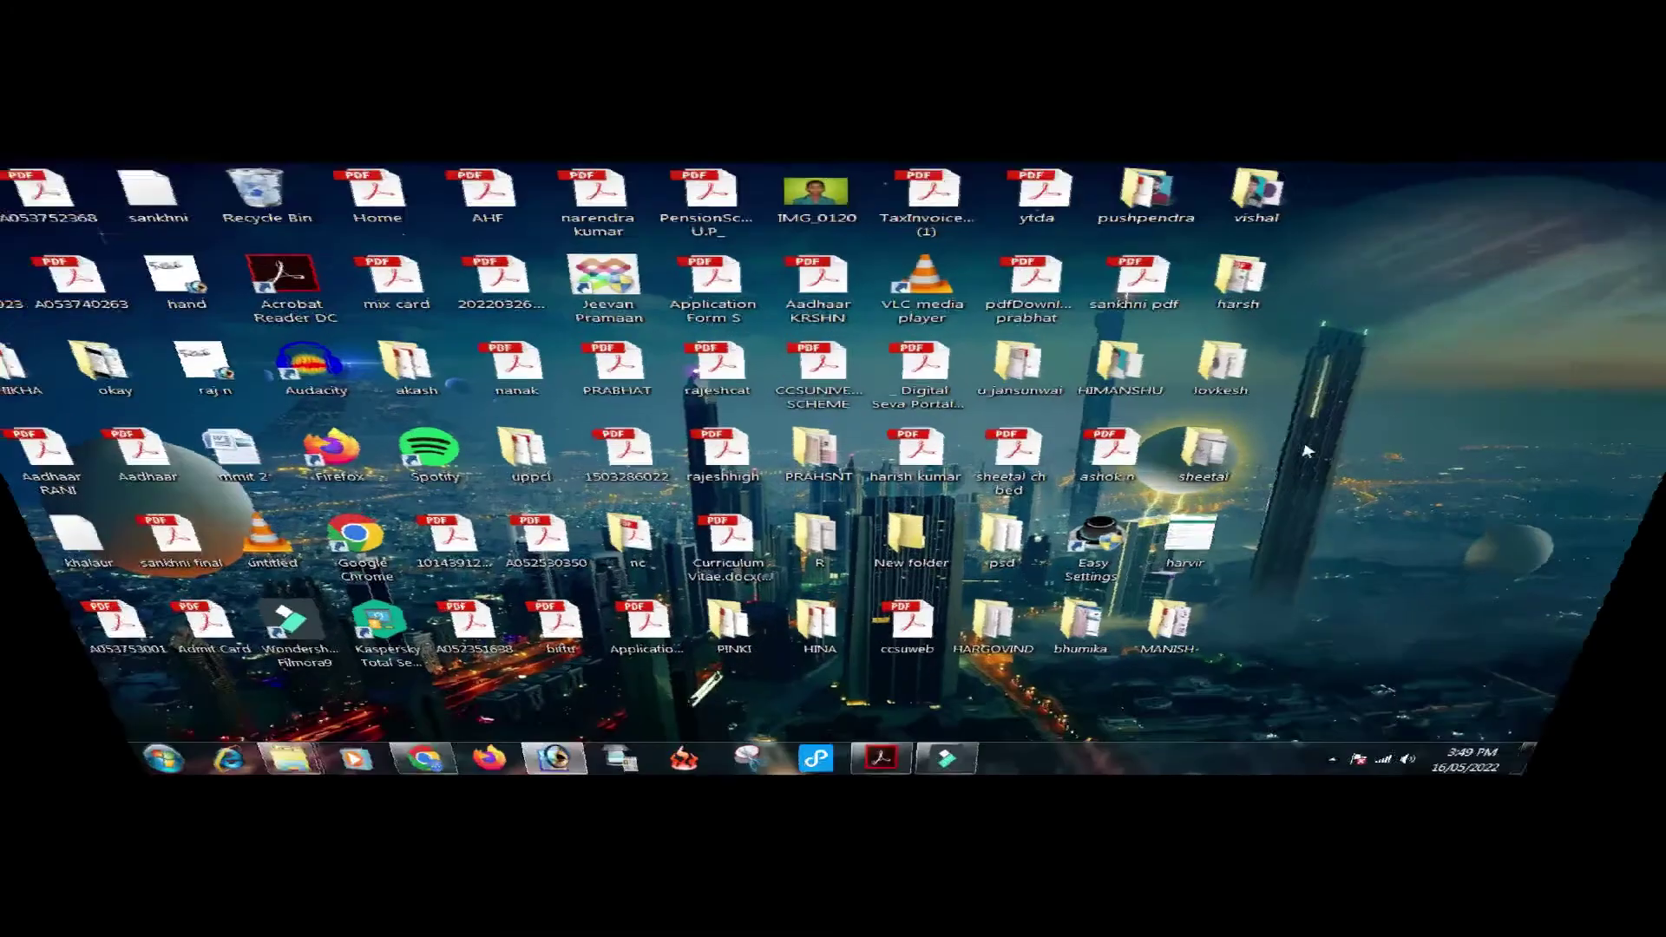
Refresh the desktop and launch Word 2007 with a blank document.
right_click(1346, 328)
left_click(1410, 402)
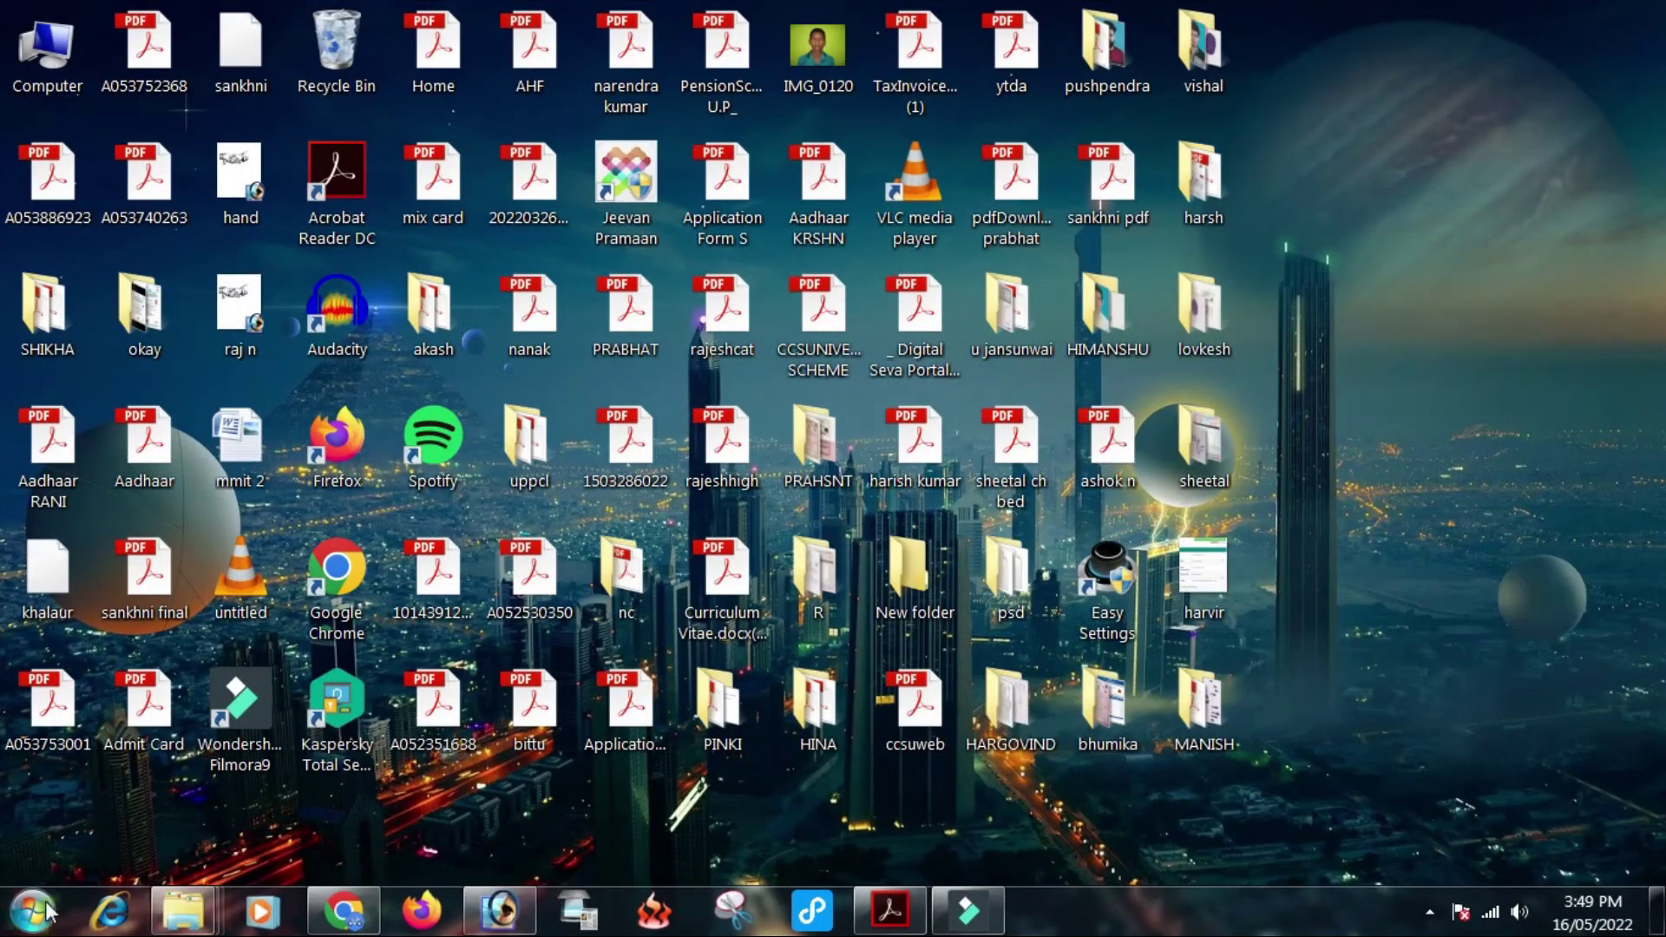
left_click(33, 911)
left_click(164, 364)
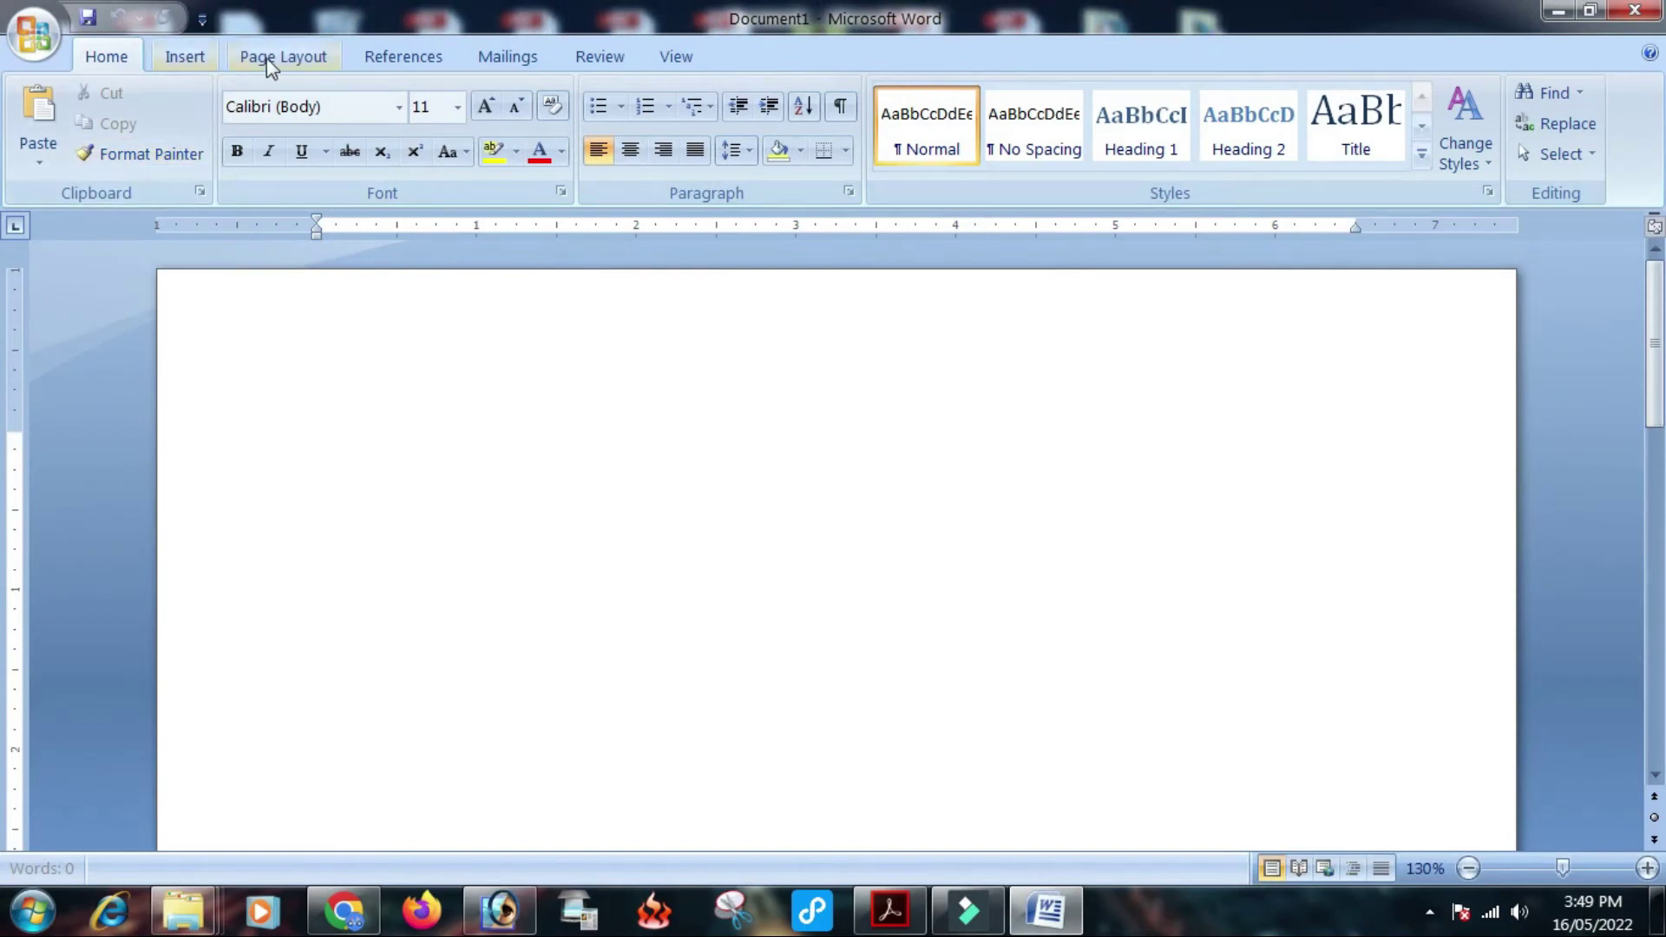
Apply Narrow 0.5-inch page margins from Page Layout.
left_click(273, 56)
left_click(217, 152)
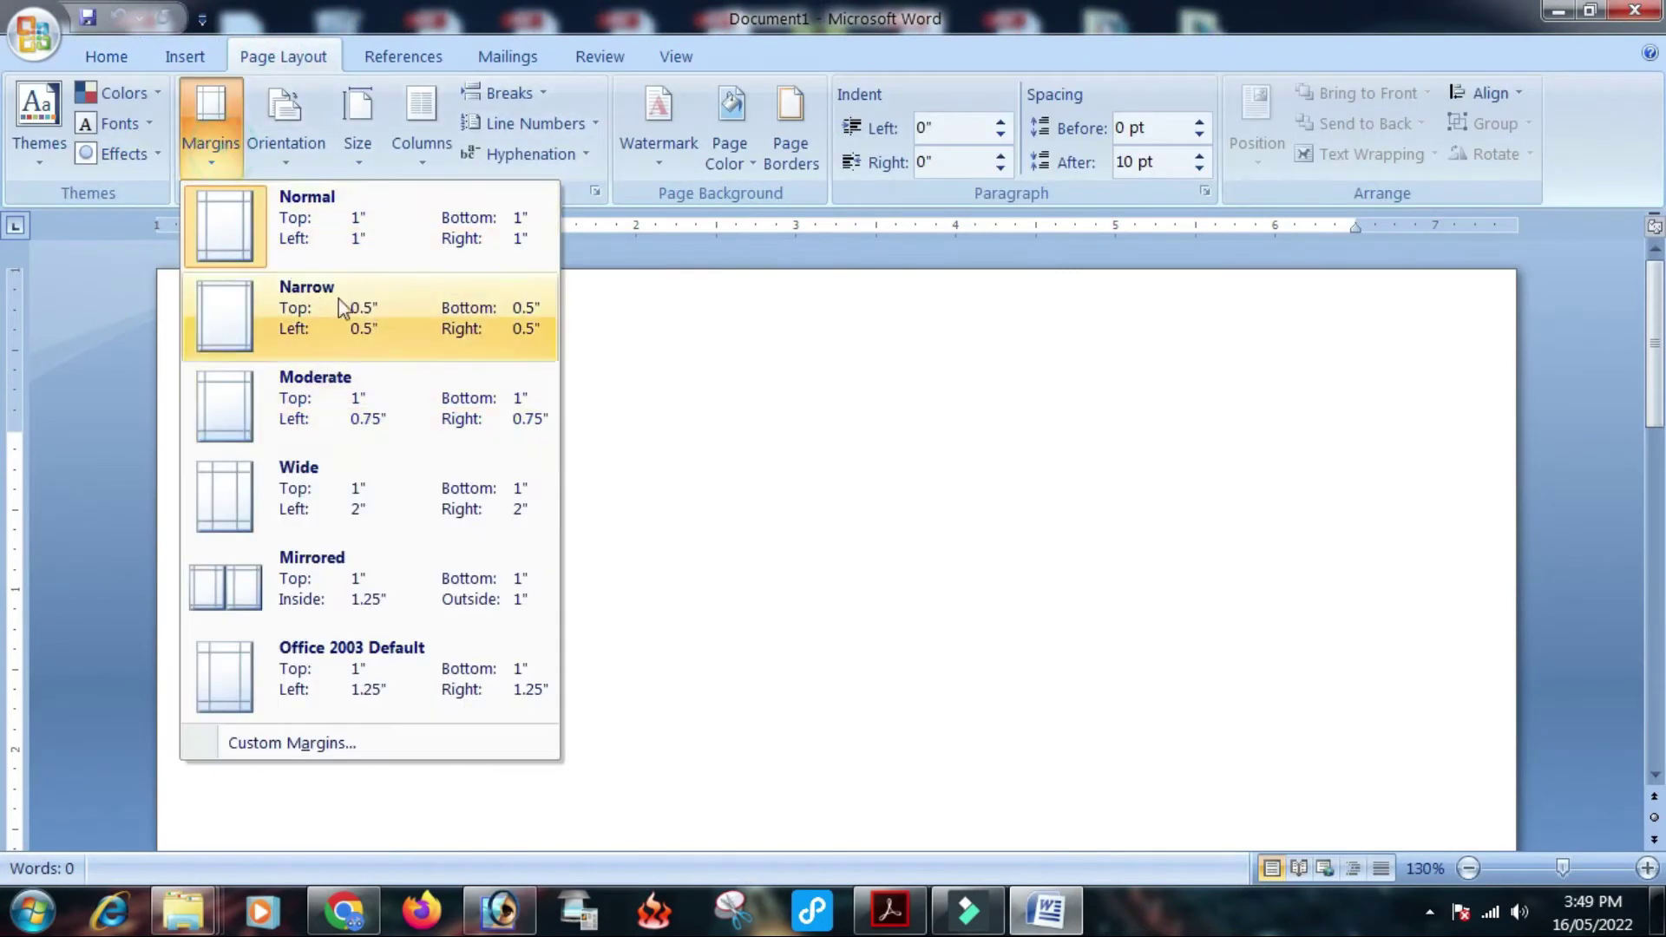
left_click(317, 319)
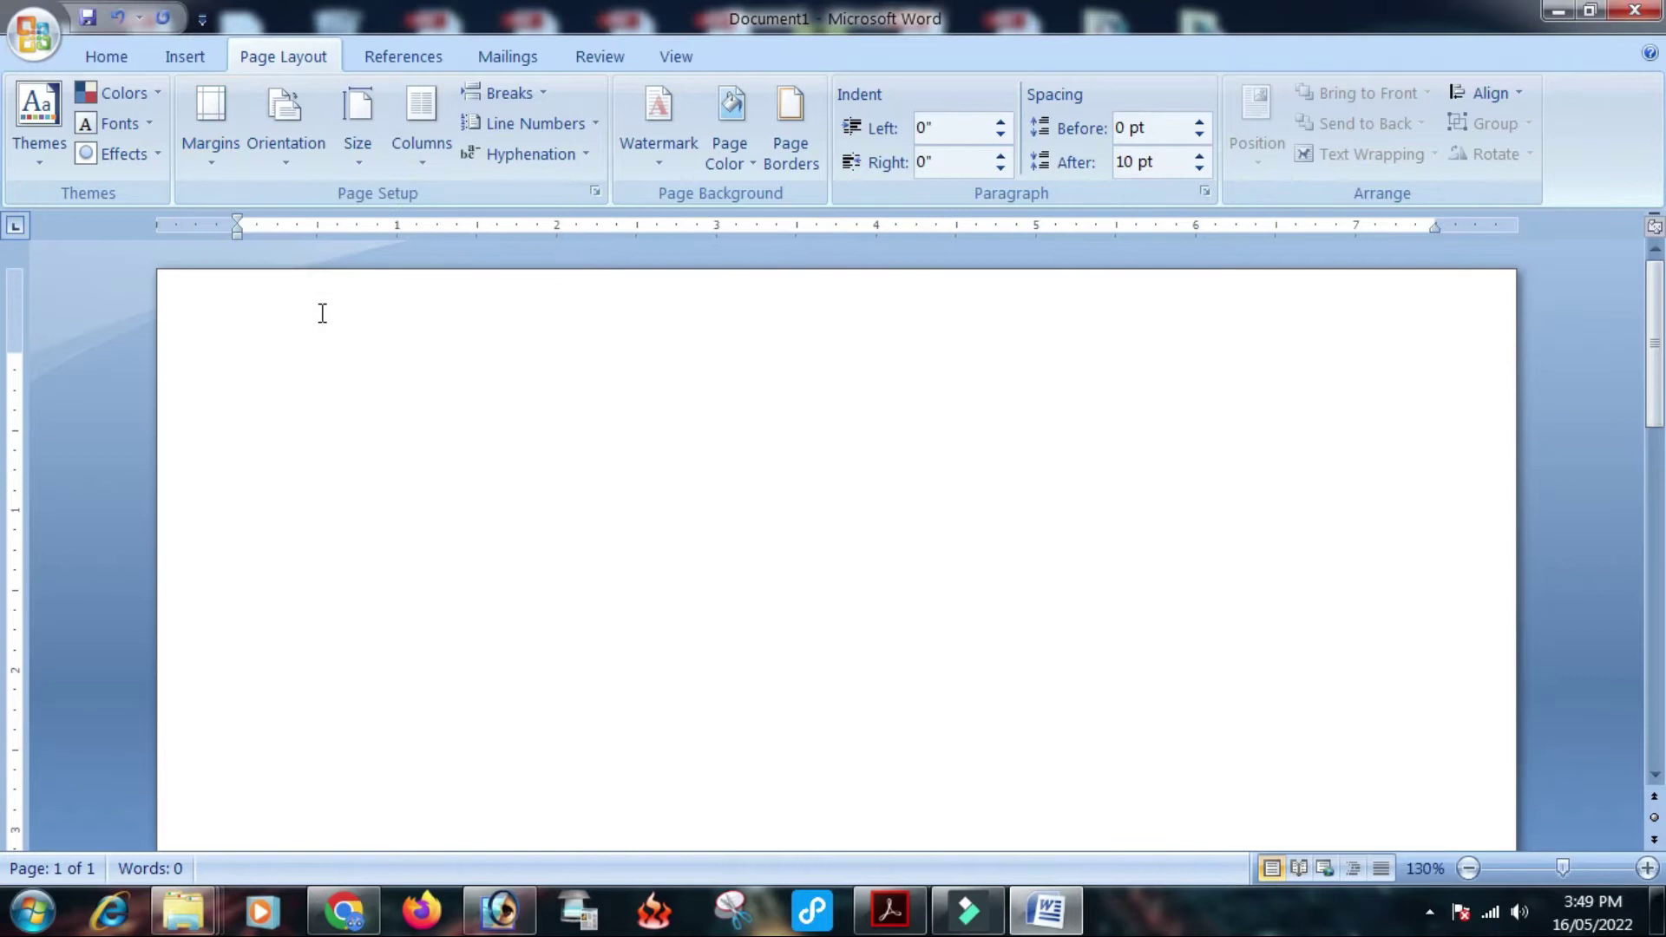
Set the typing font to RAJ01 at size 28.
left_click(122, 62)
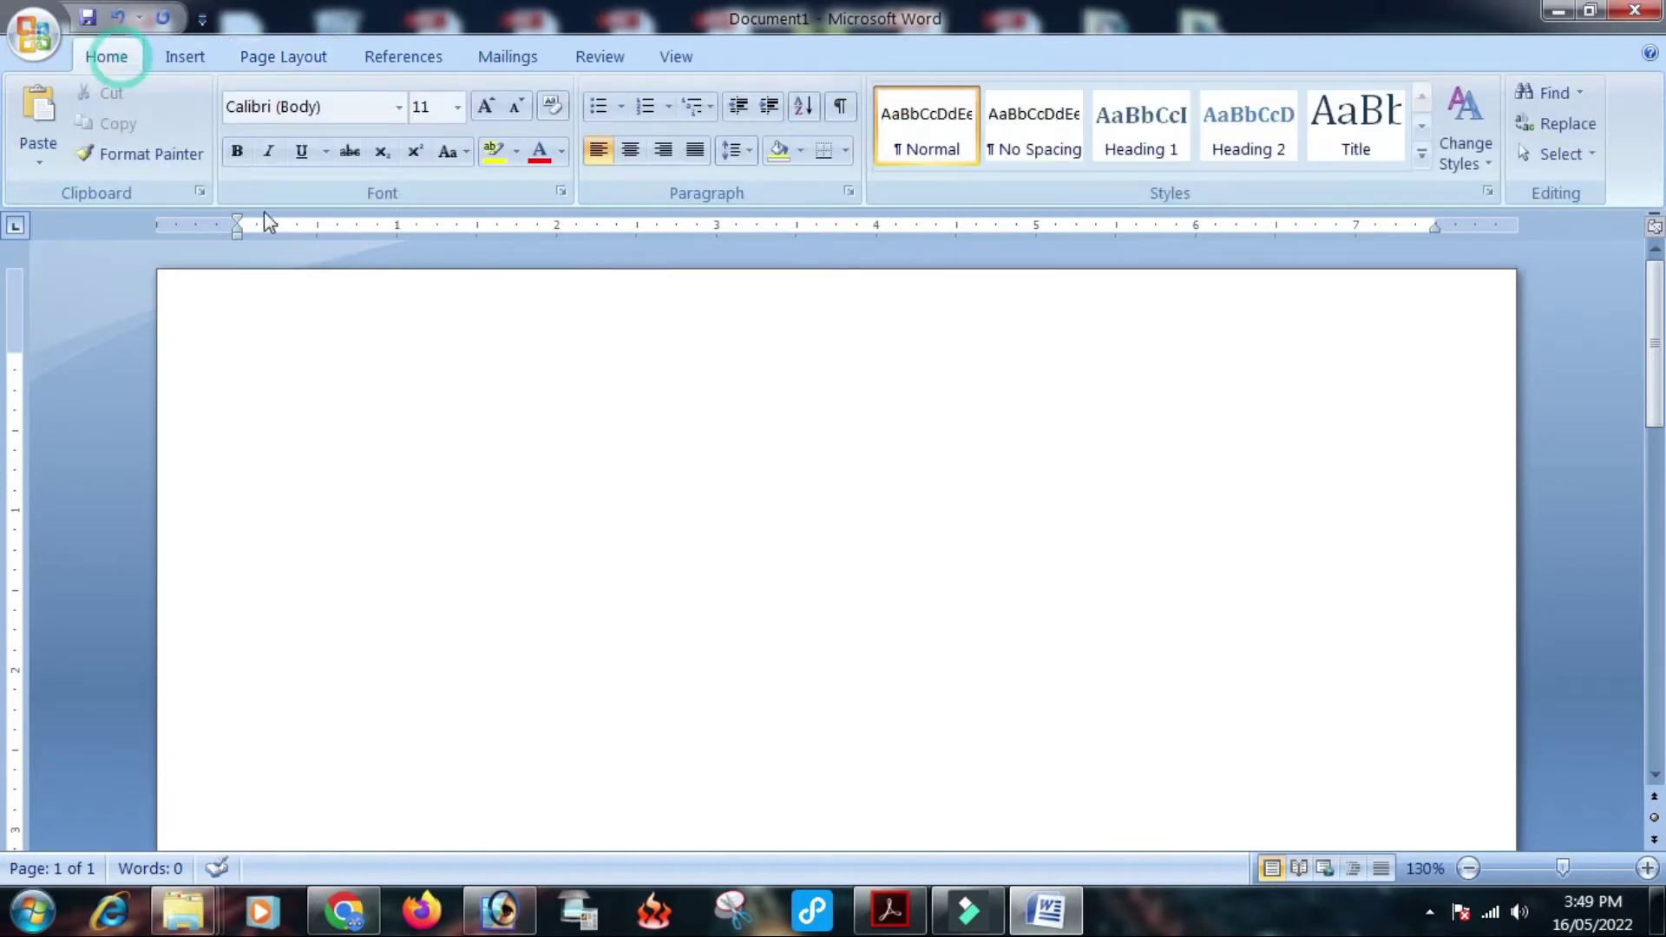
left_click(399, 107)
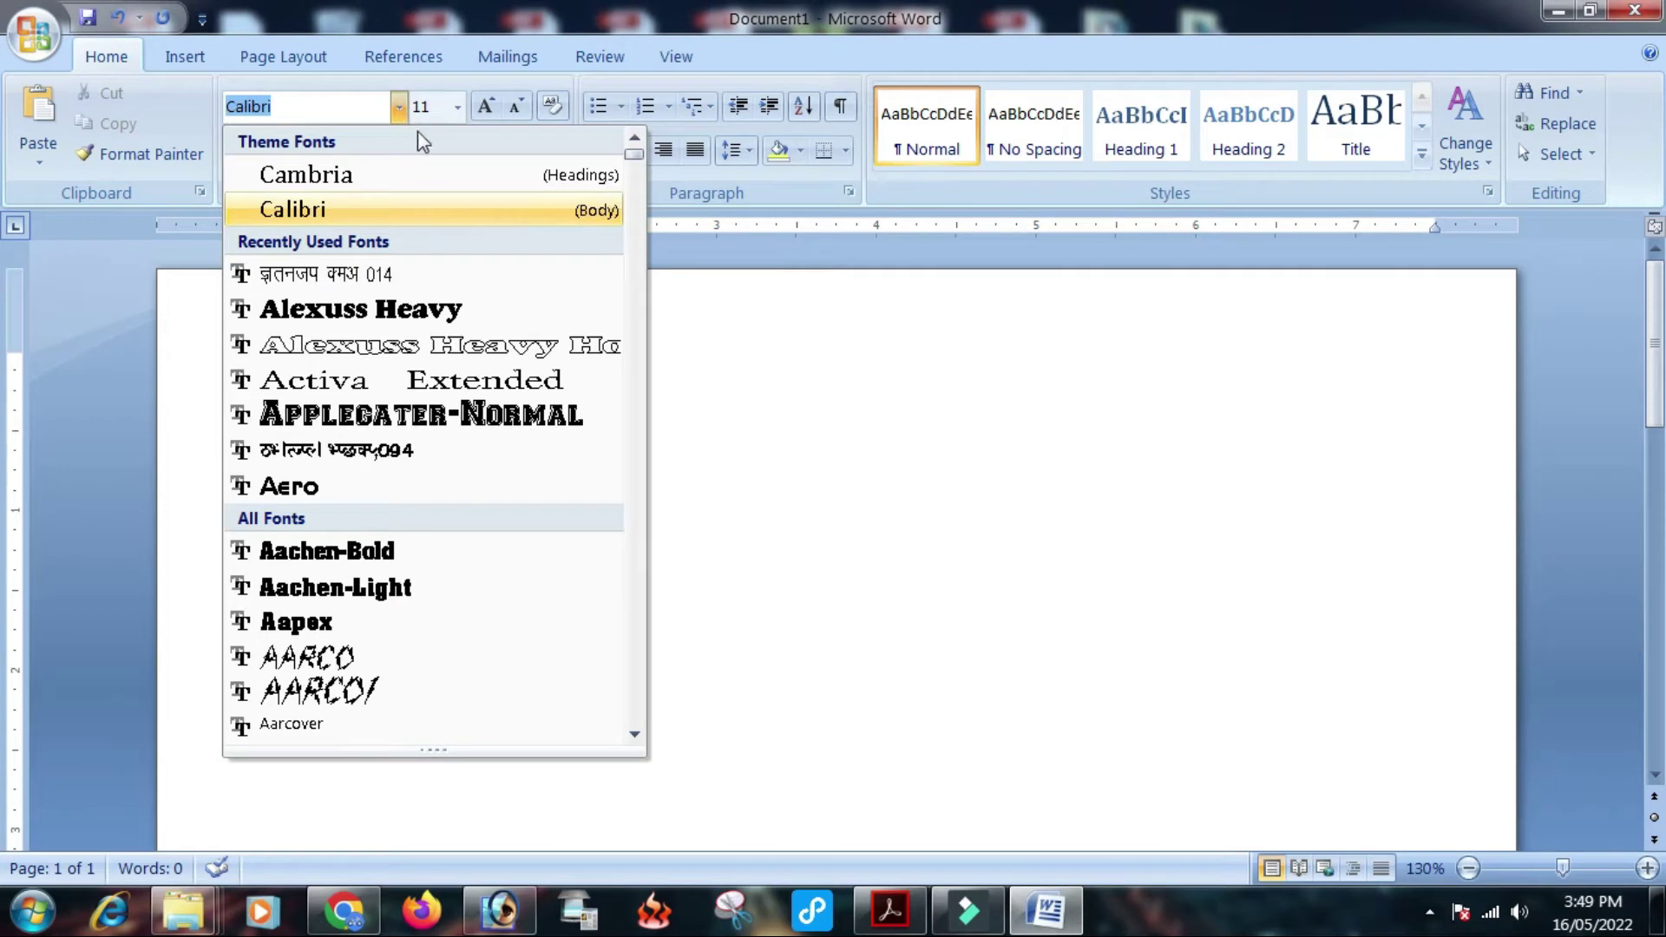
type("RAJ01")
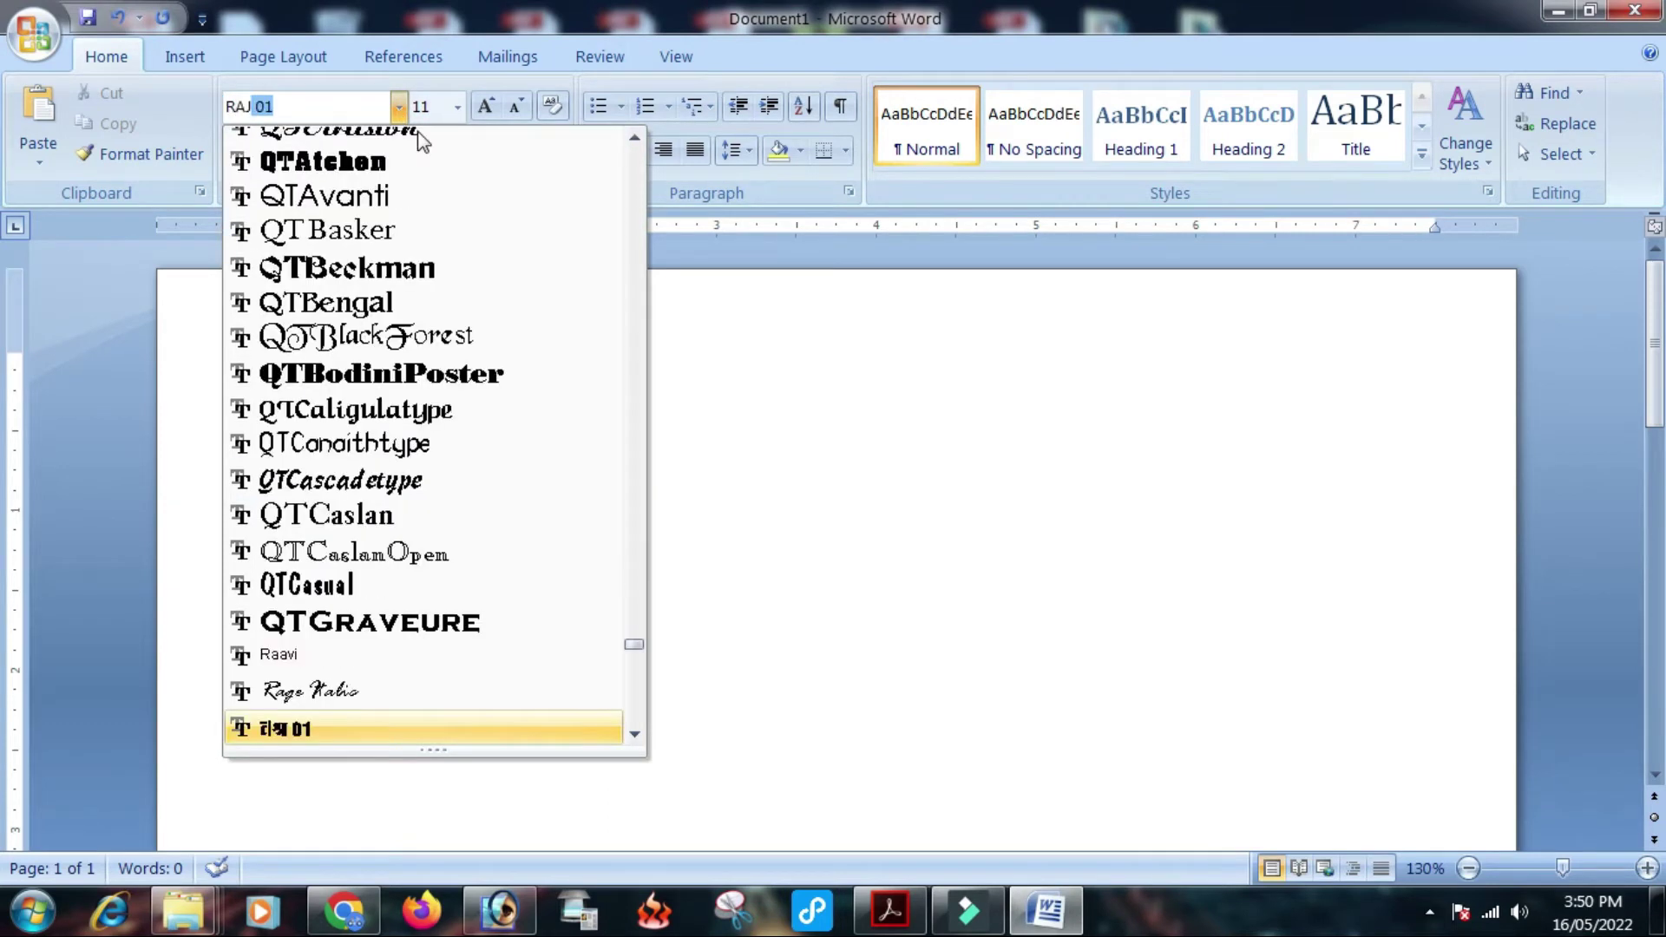
key("Return")
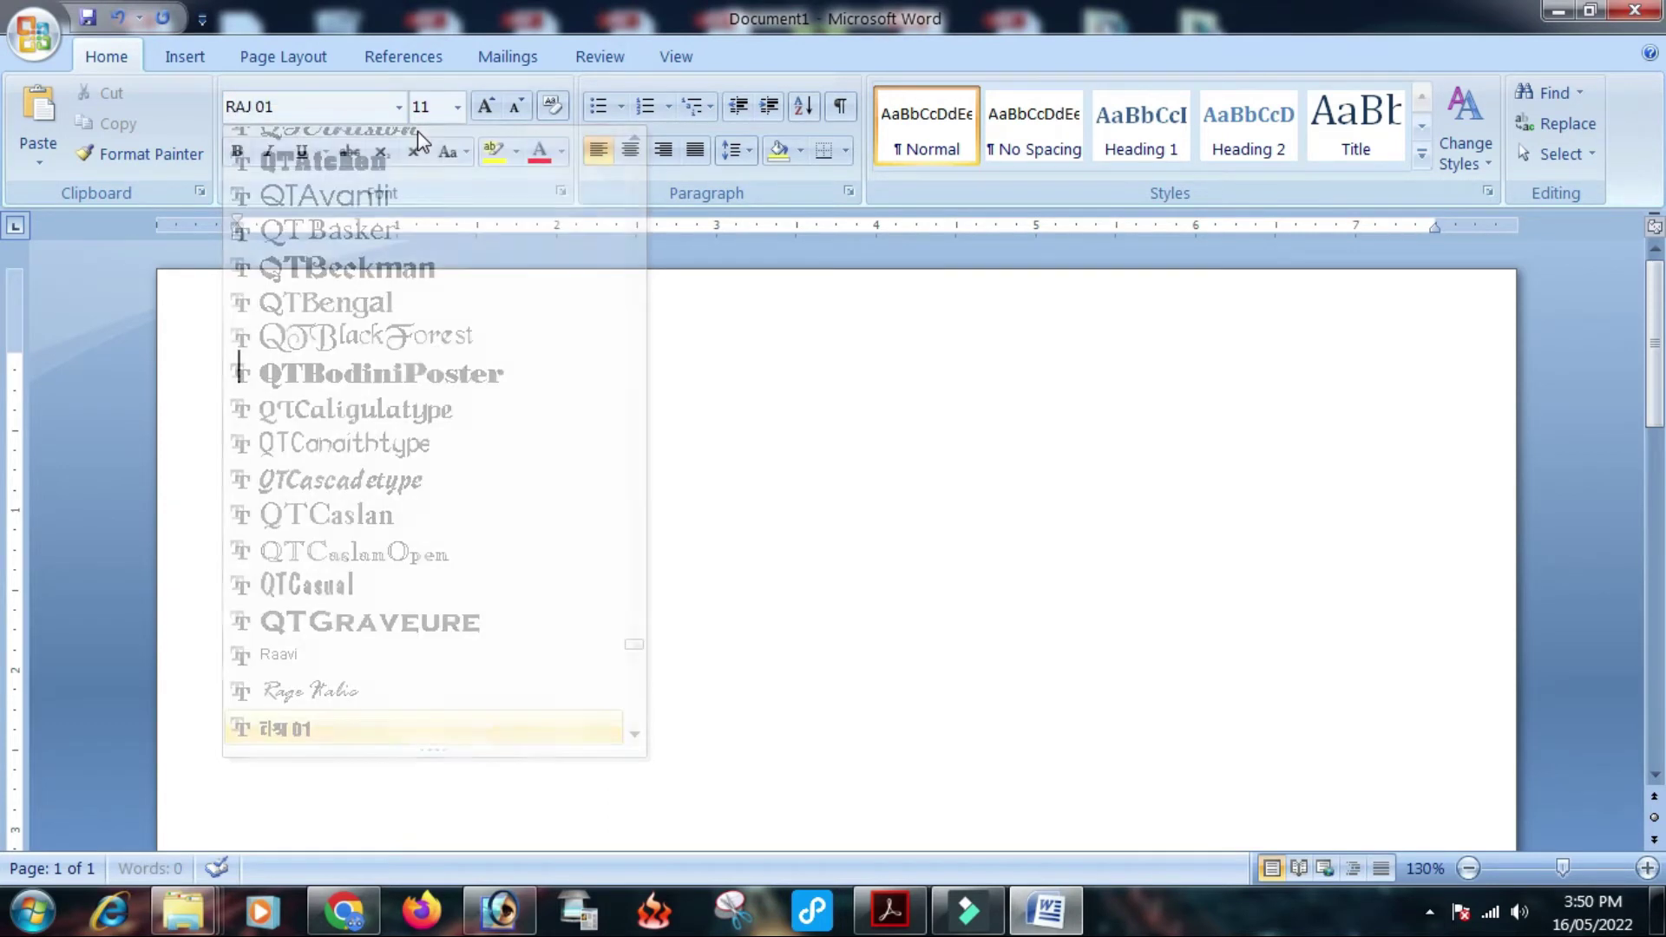
left_click(399, 110)
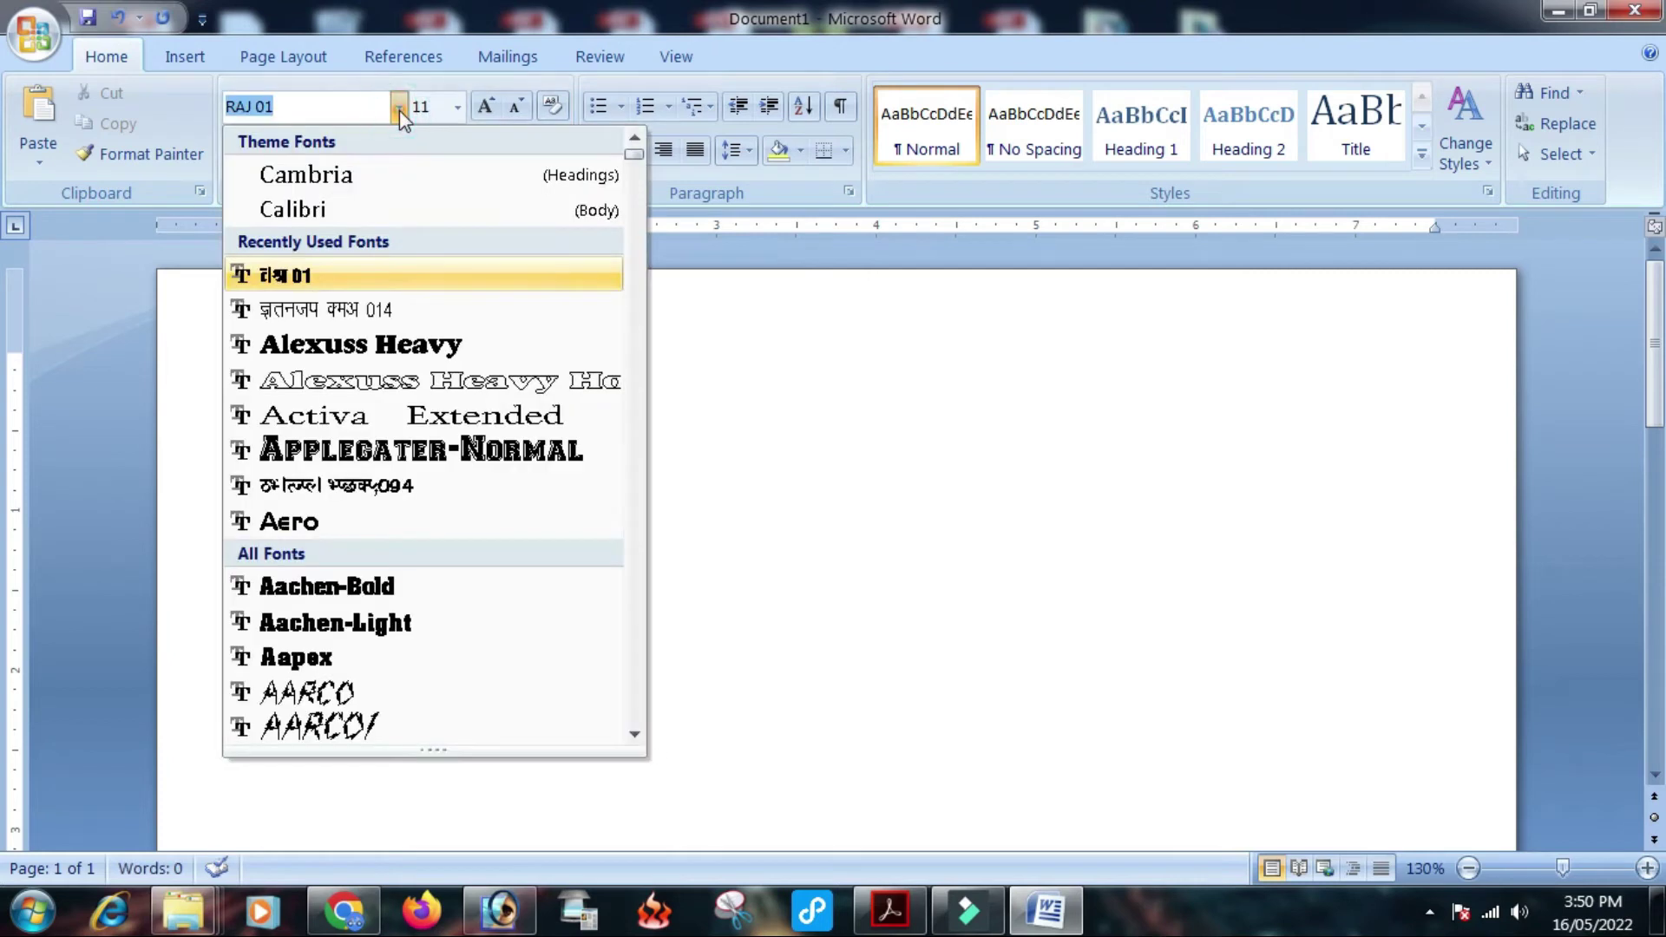
left_click(297, 115)
key("BackSpace")
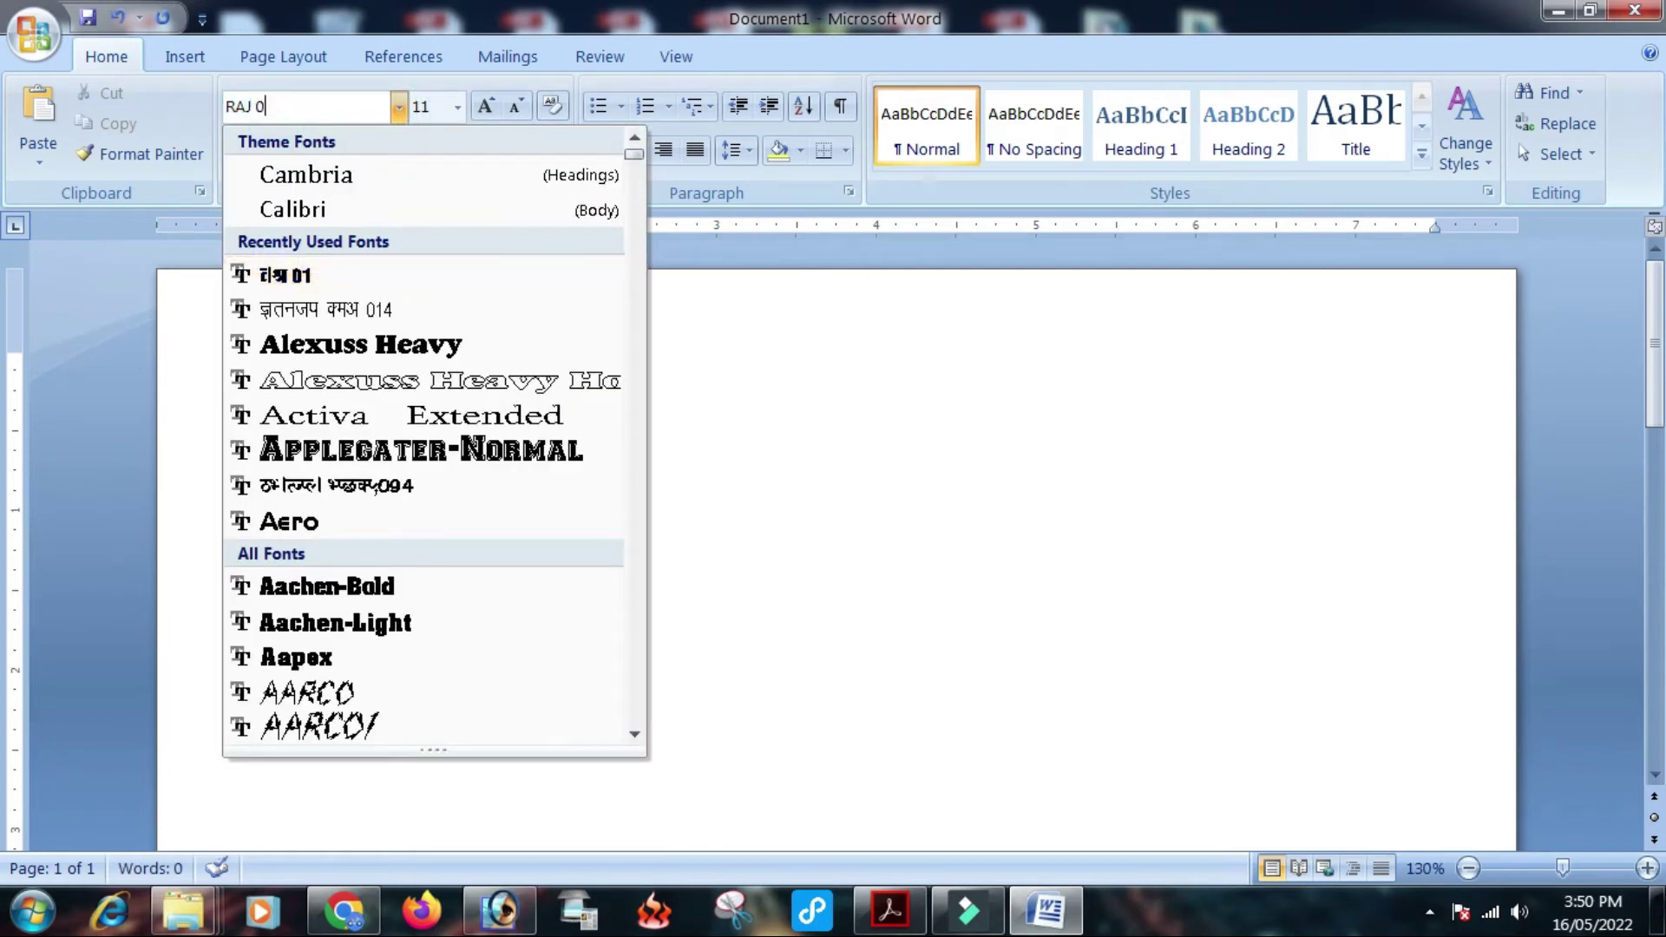
type("7")
key("Return")
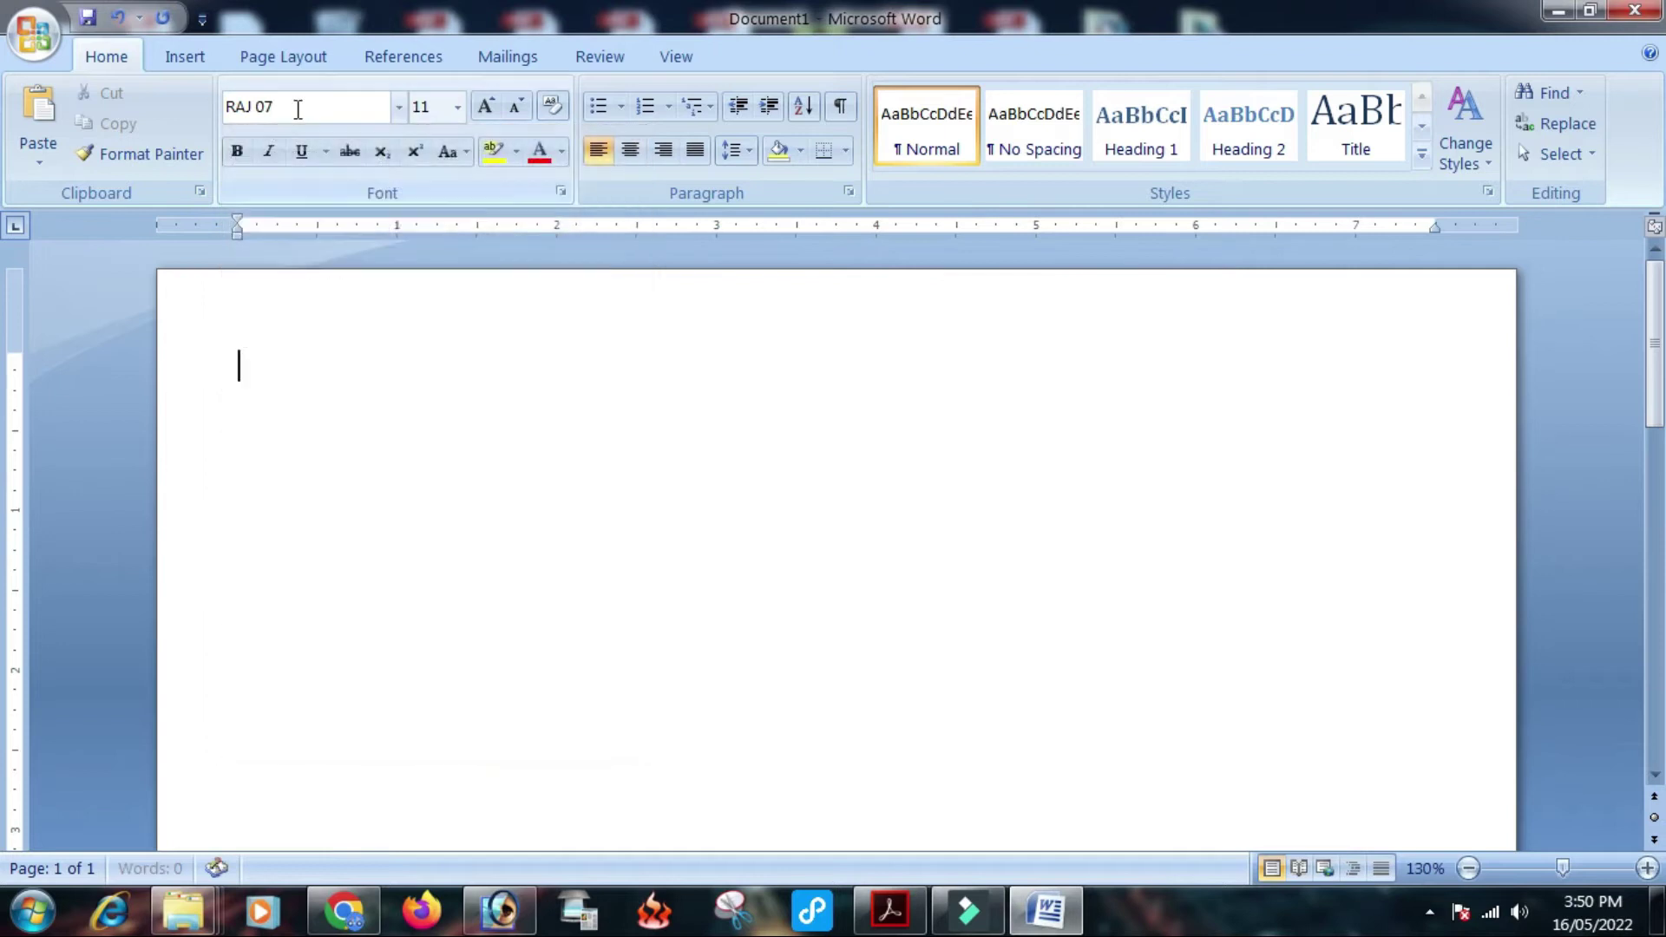
left_click(456, 108)
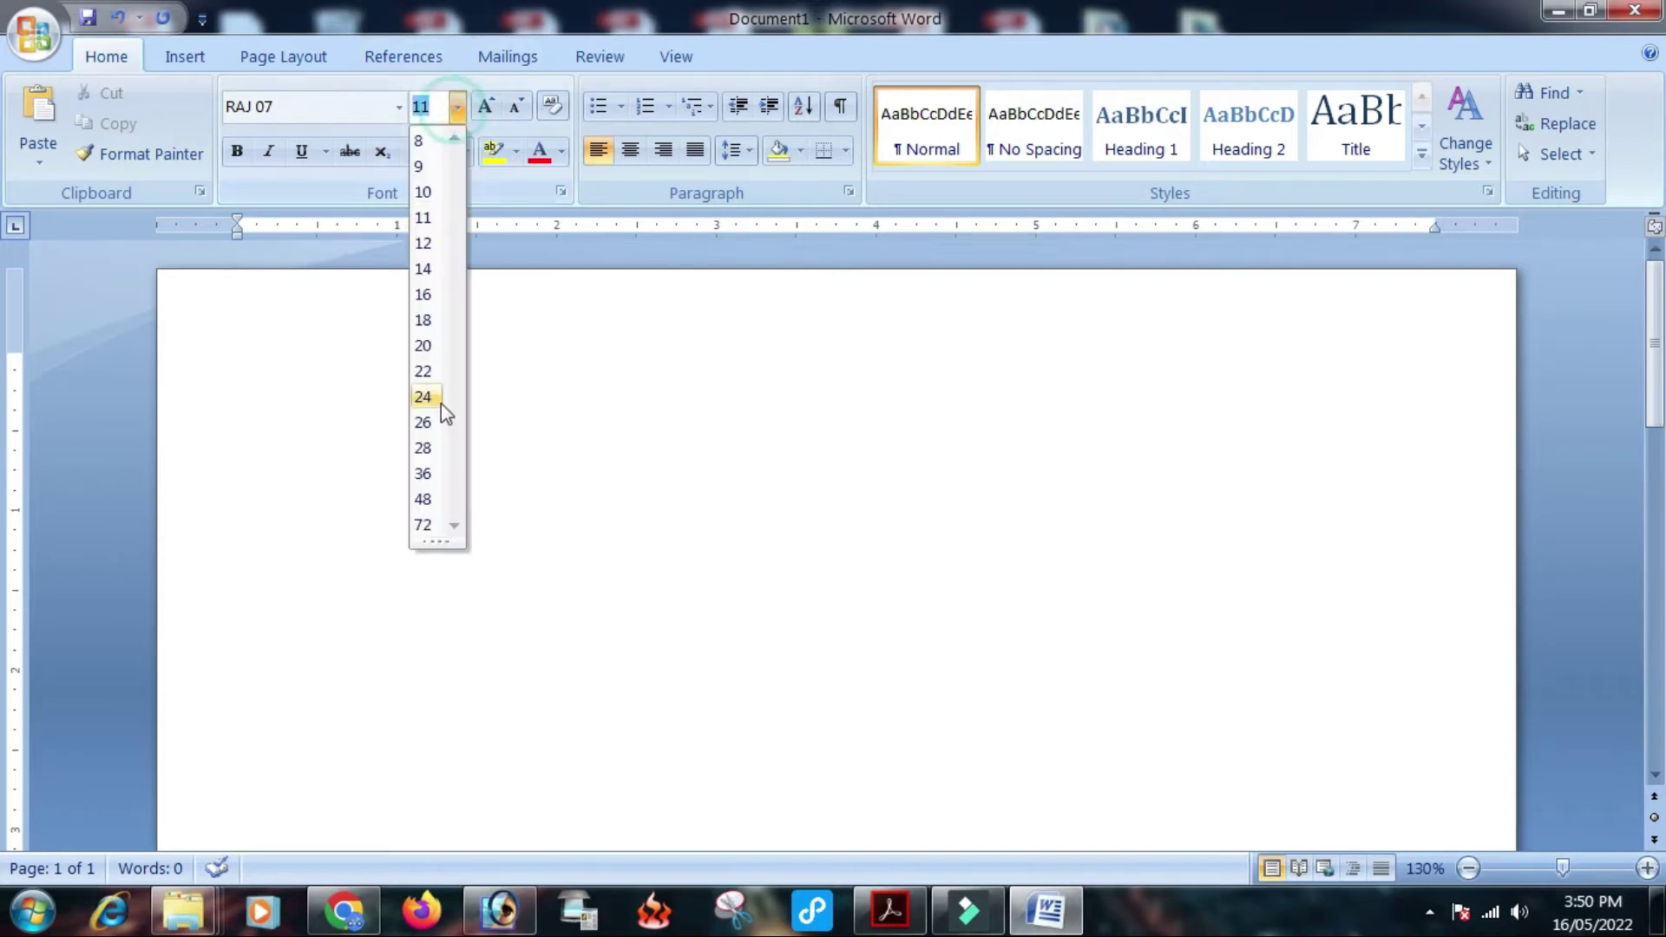
left_click(423, 449)
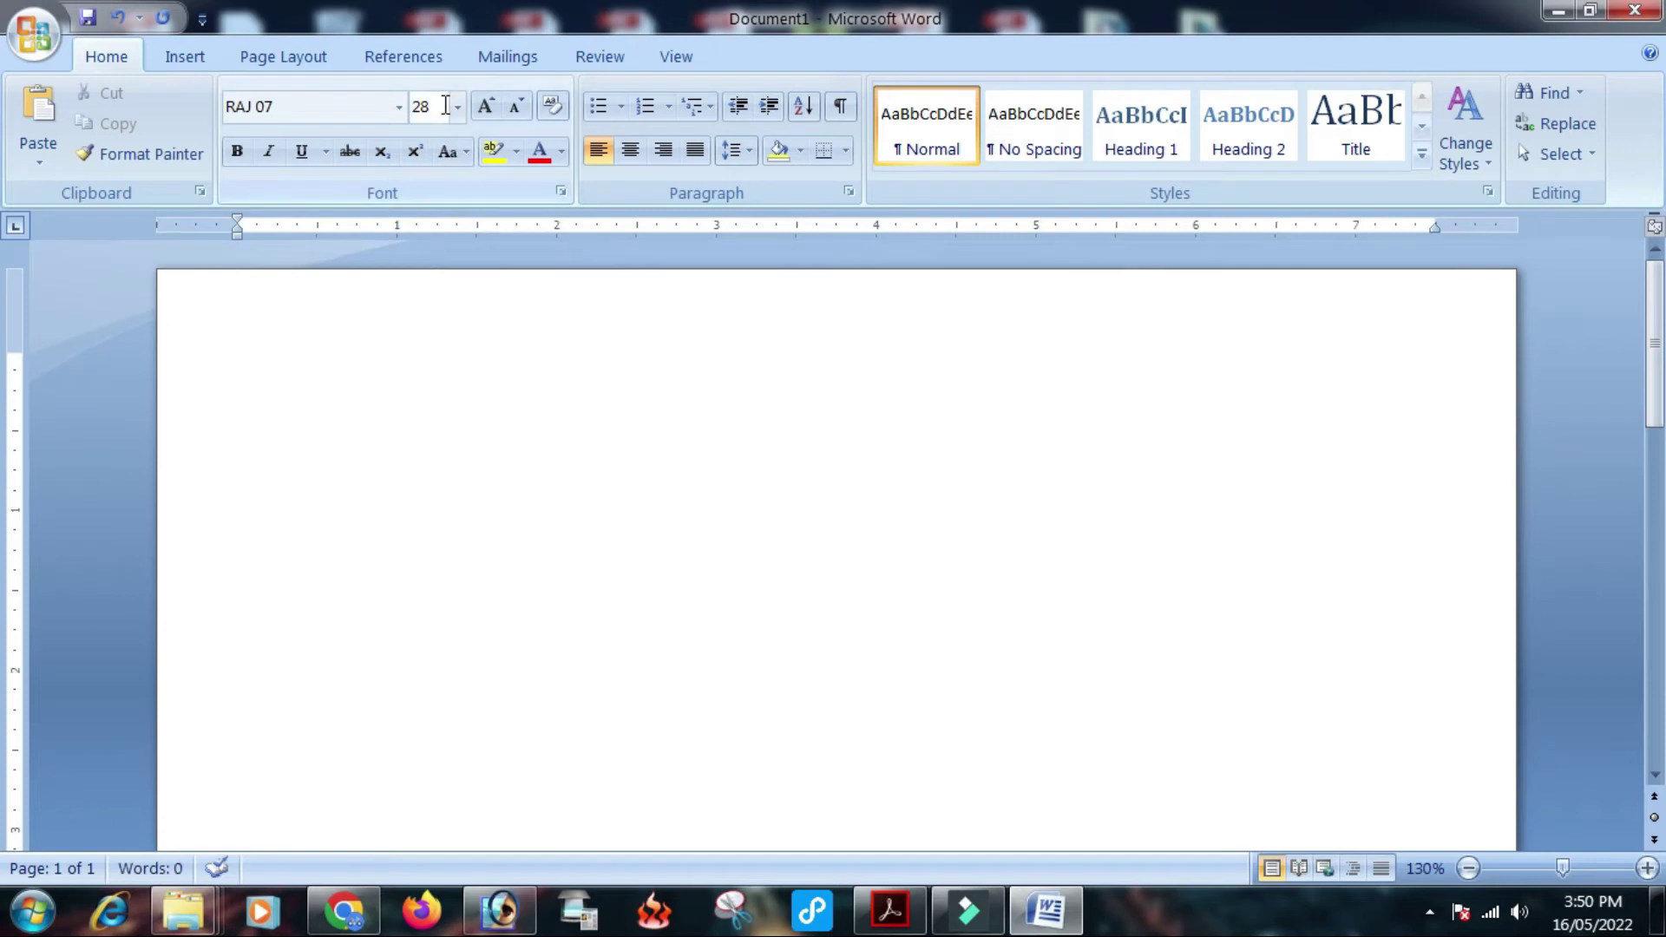
Type ग्राम and switch it to the RAJ 08 font.
type("ग्राम")
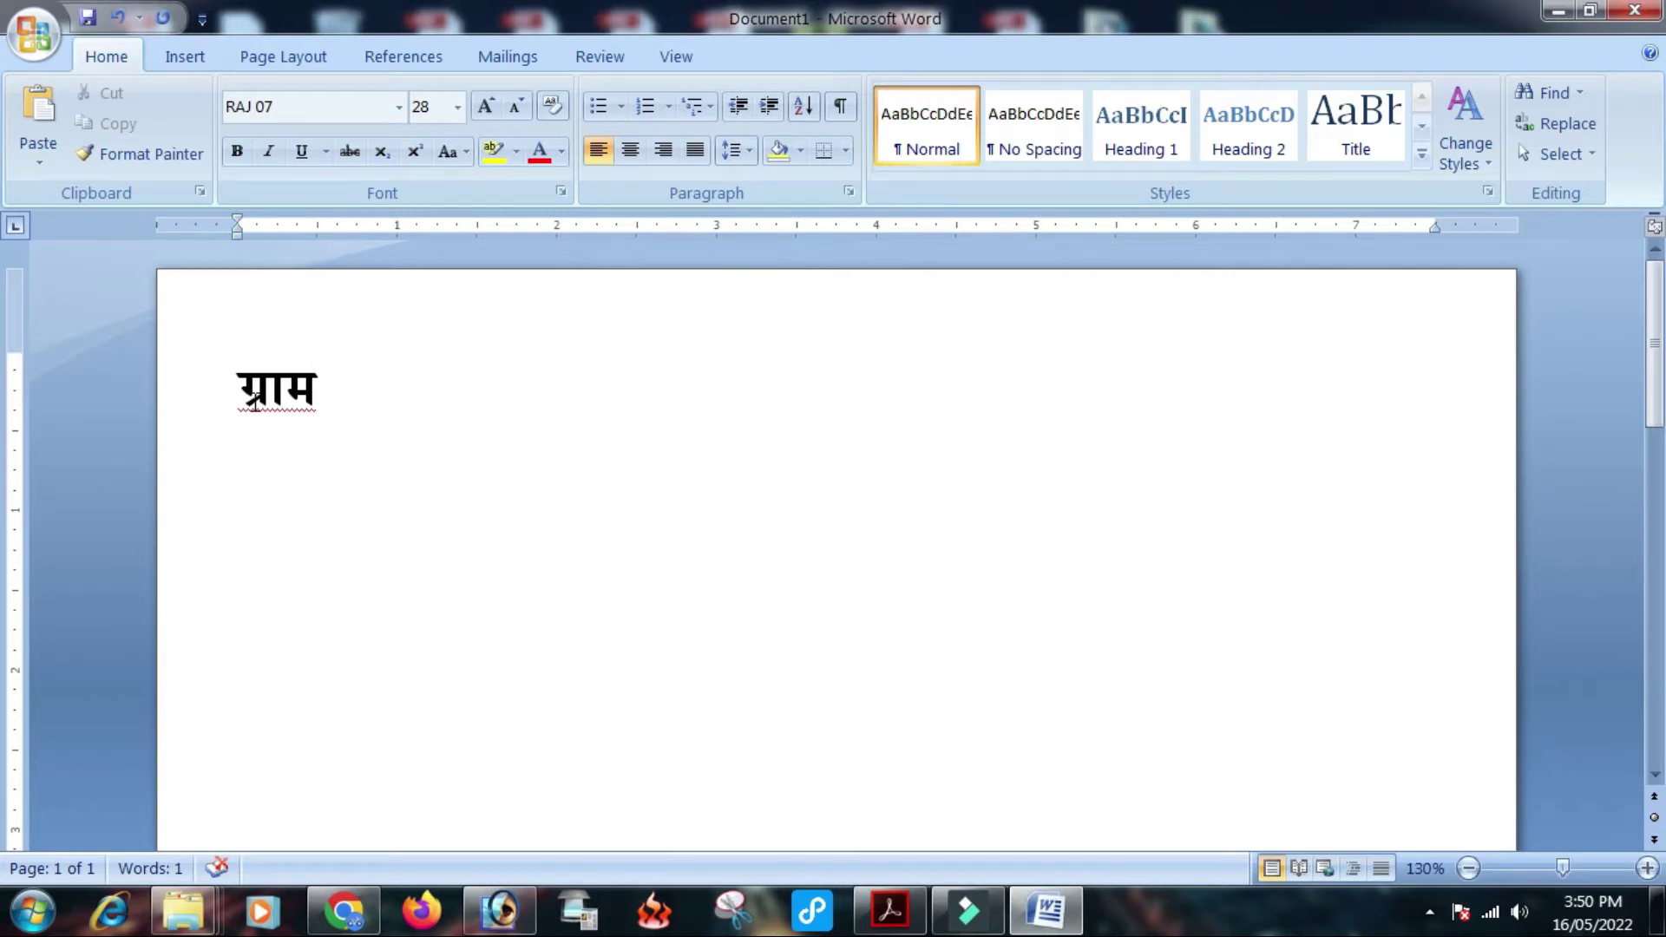
left_click_drag(232, 379, 355, 379)
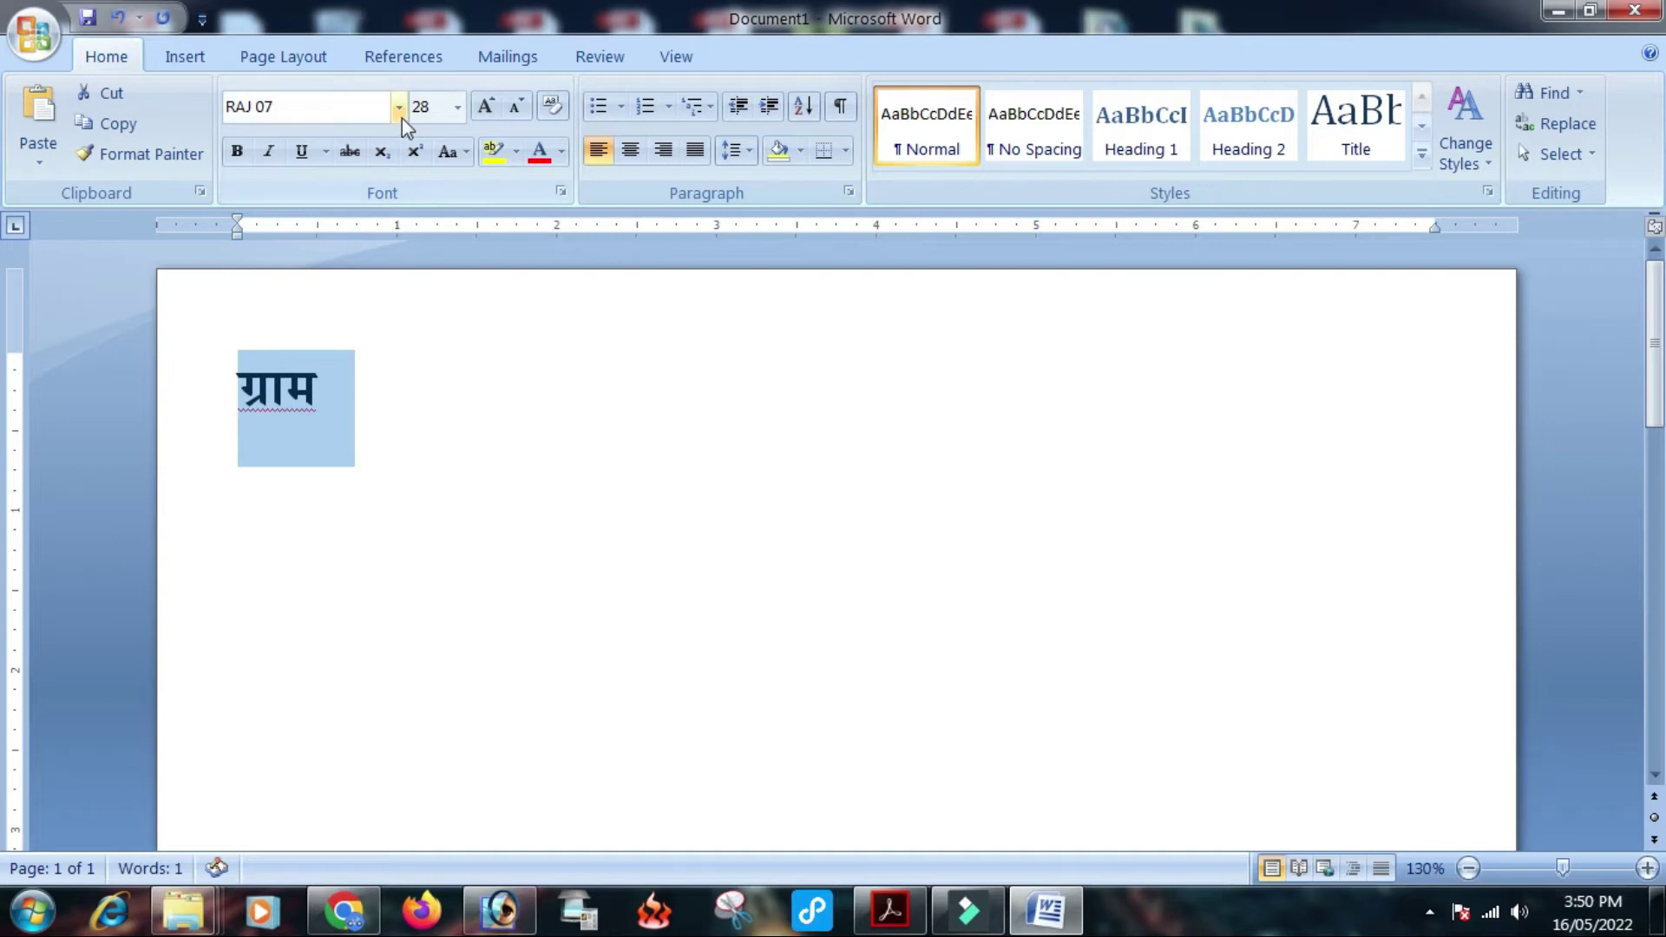
left_click(349, 111)
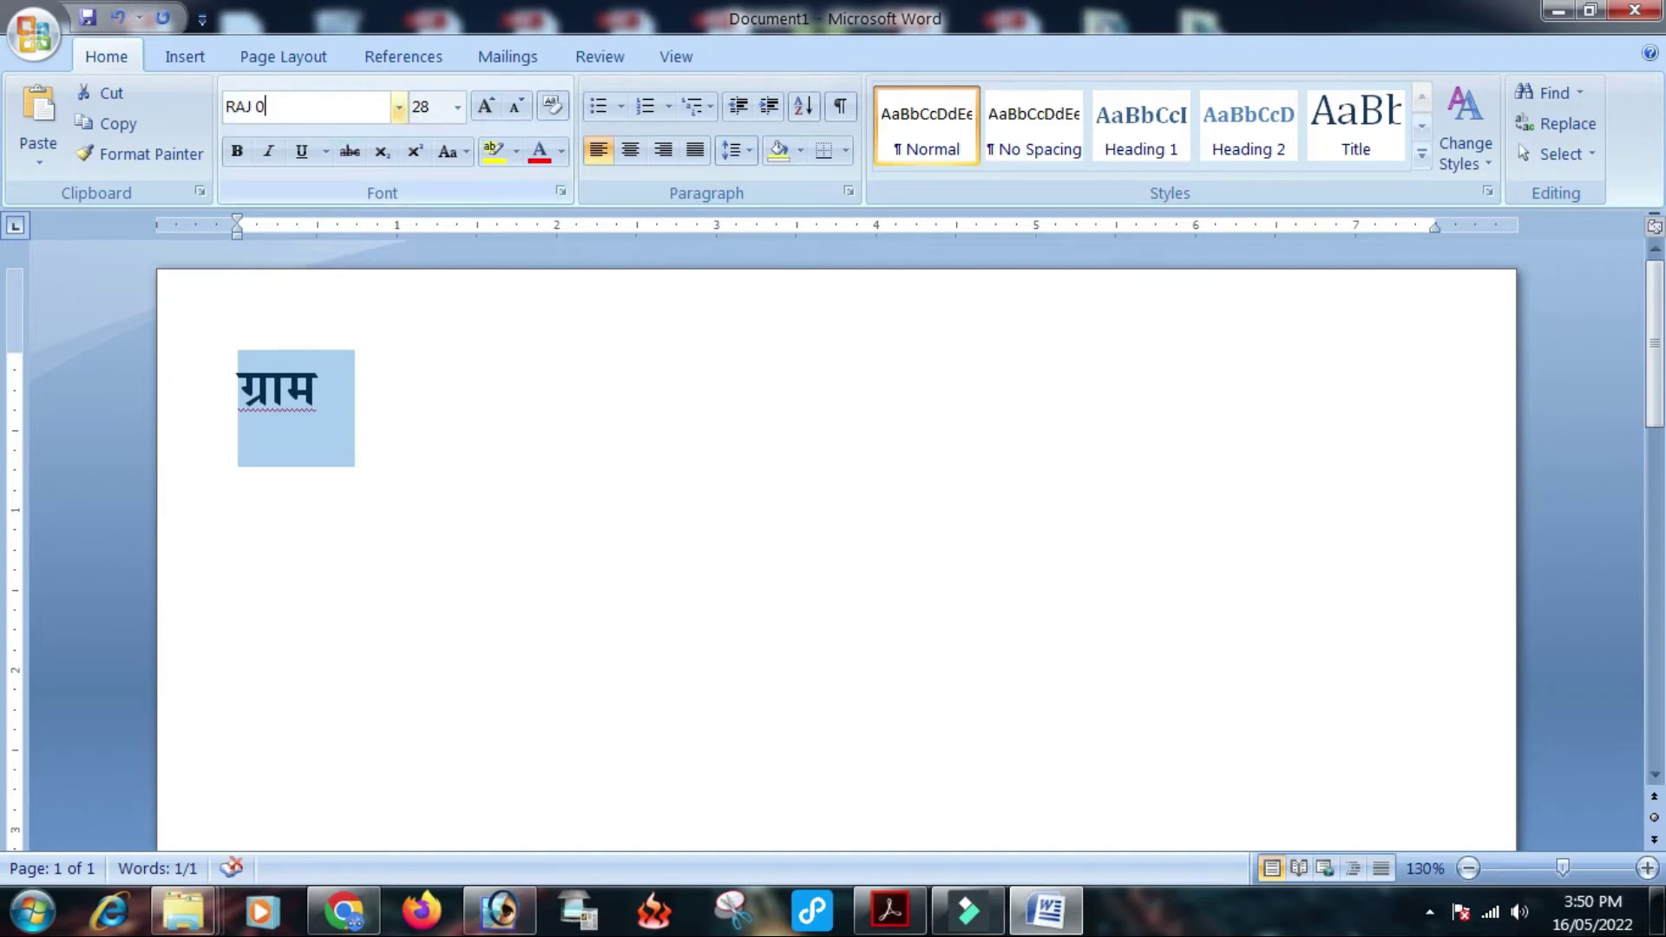
type("8")
key("Return")
left_click(366, 385)
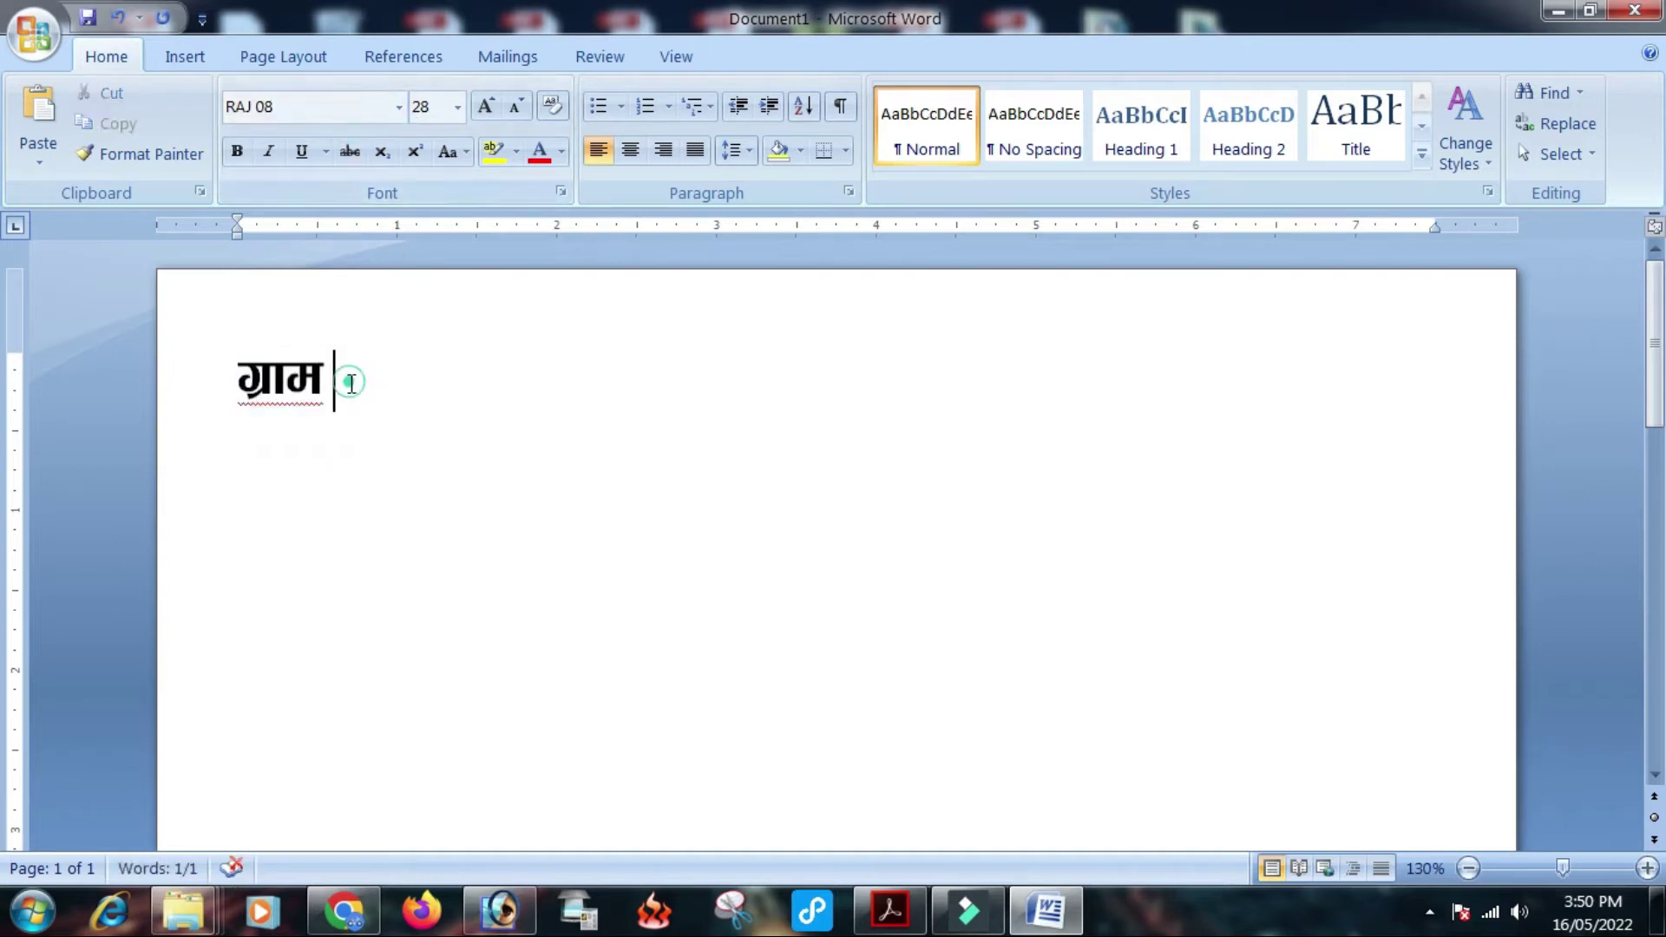
Type the rest of the heading through बुलन्दशहर, fixing typos, then select all.
type("पंचायत ")
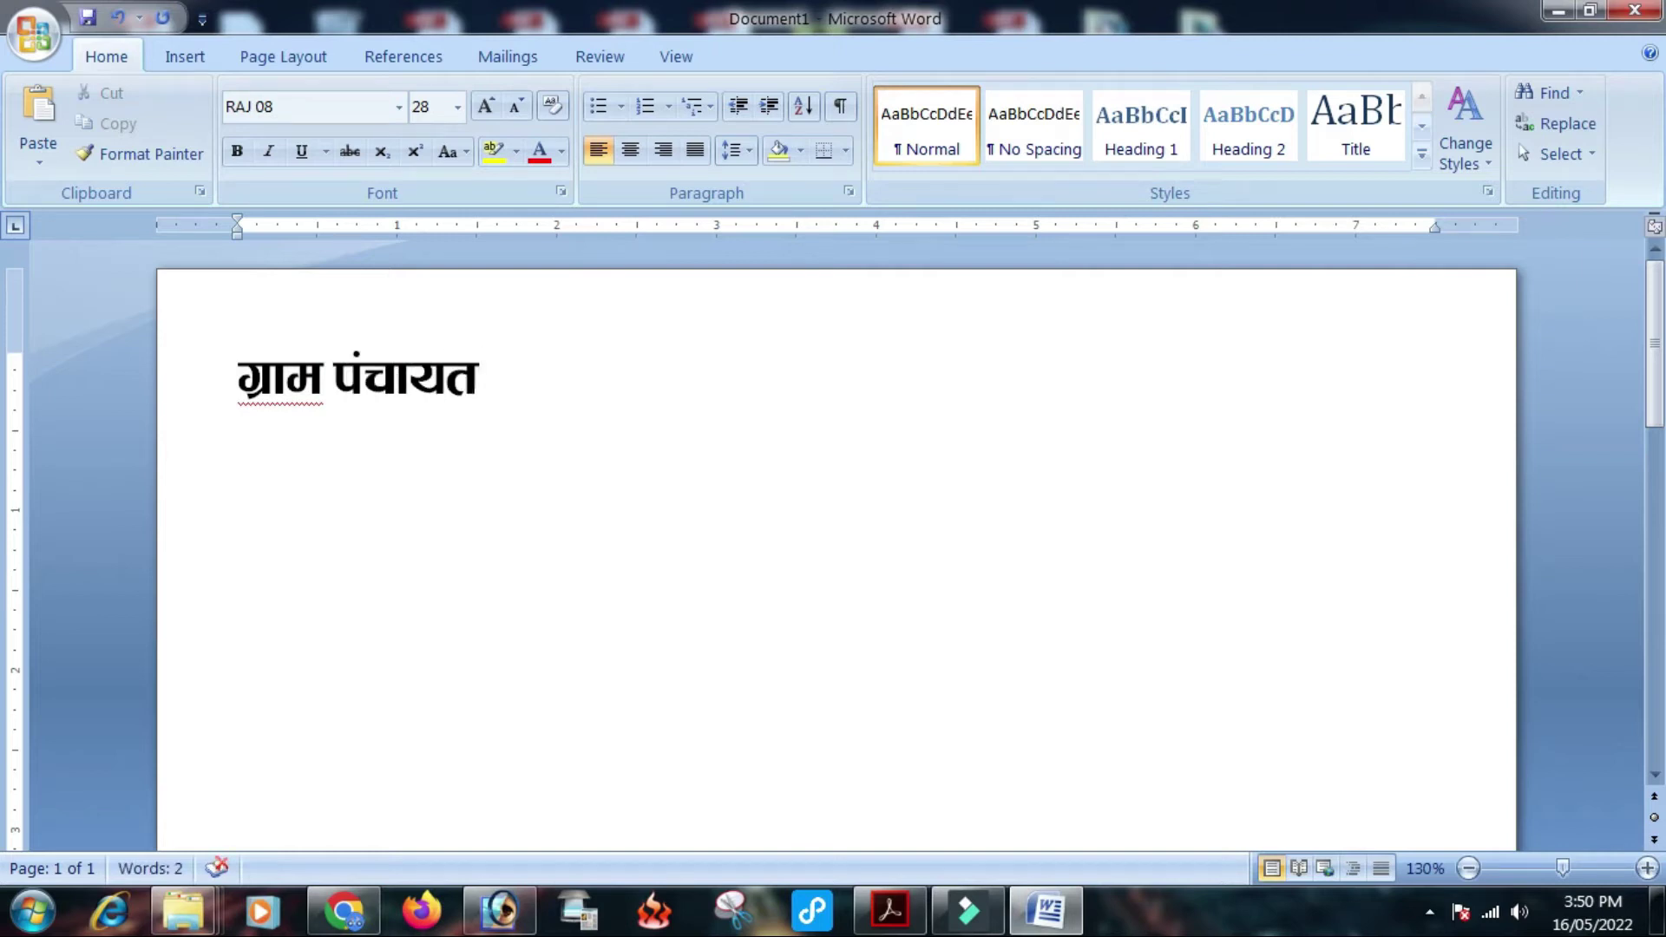
type("प्य")
key("BackSpace")
key("BackSpace")
key("BackSpace")
type("प्याना कला")
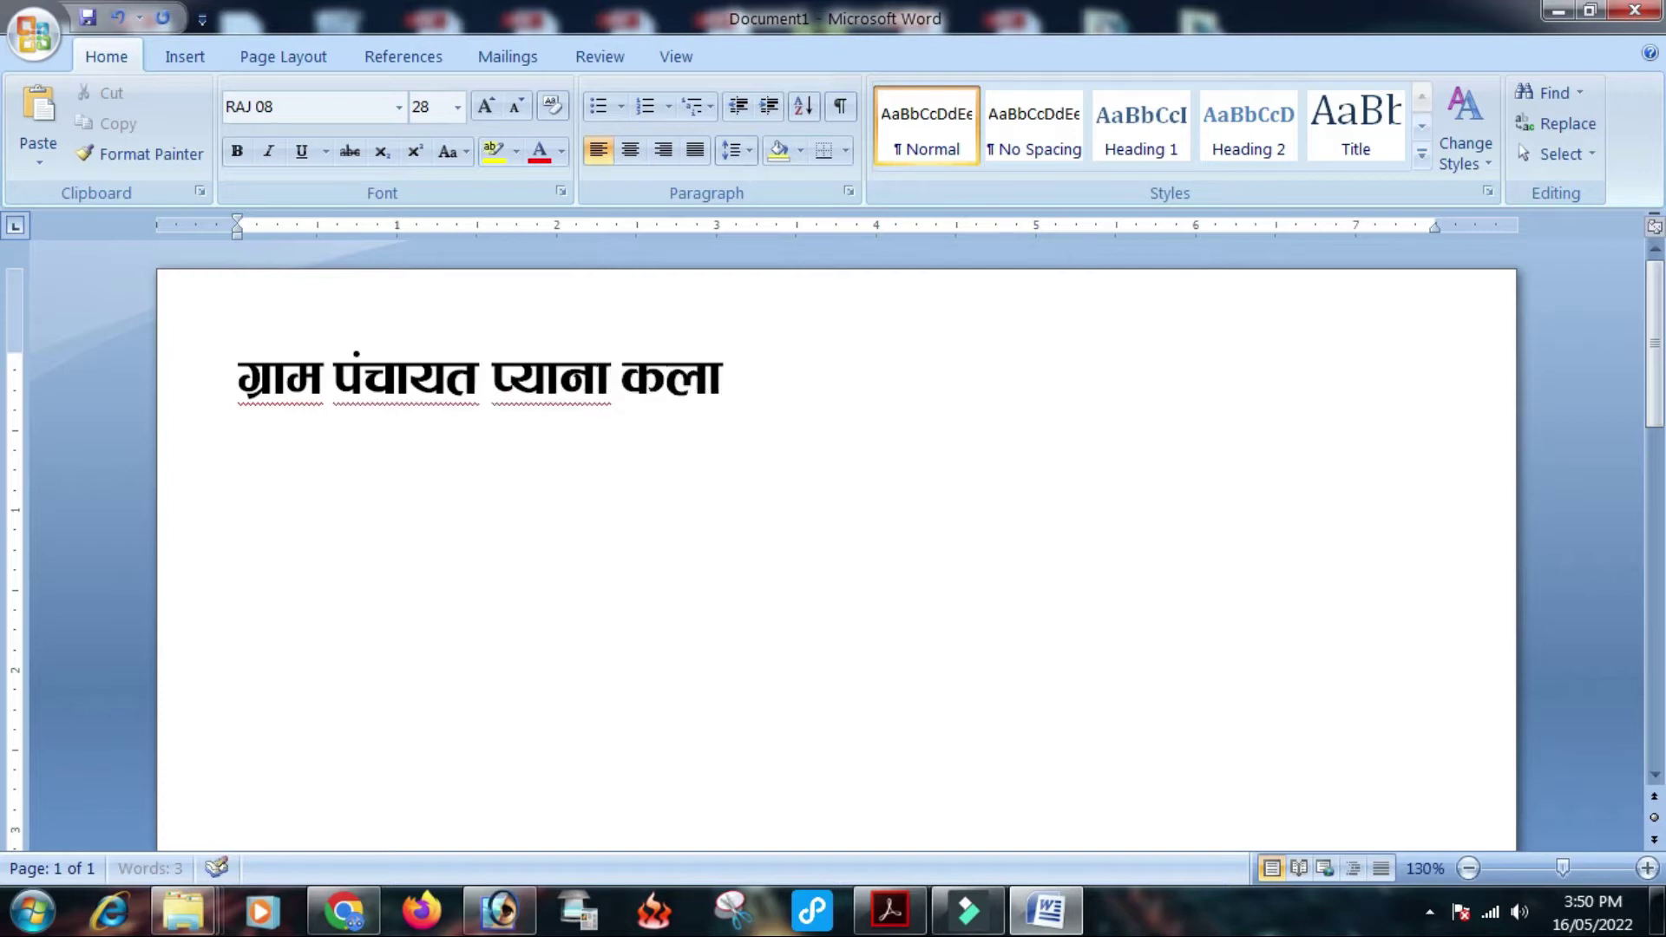
type("ं")
type(" ि")
type("वकास ")
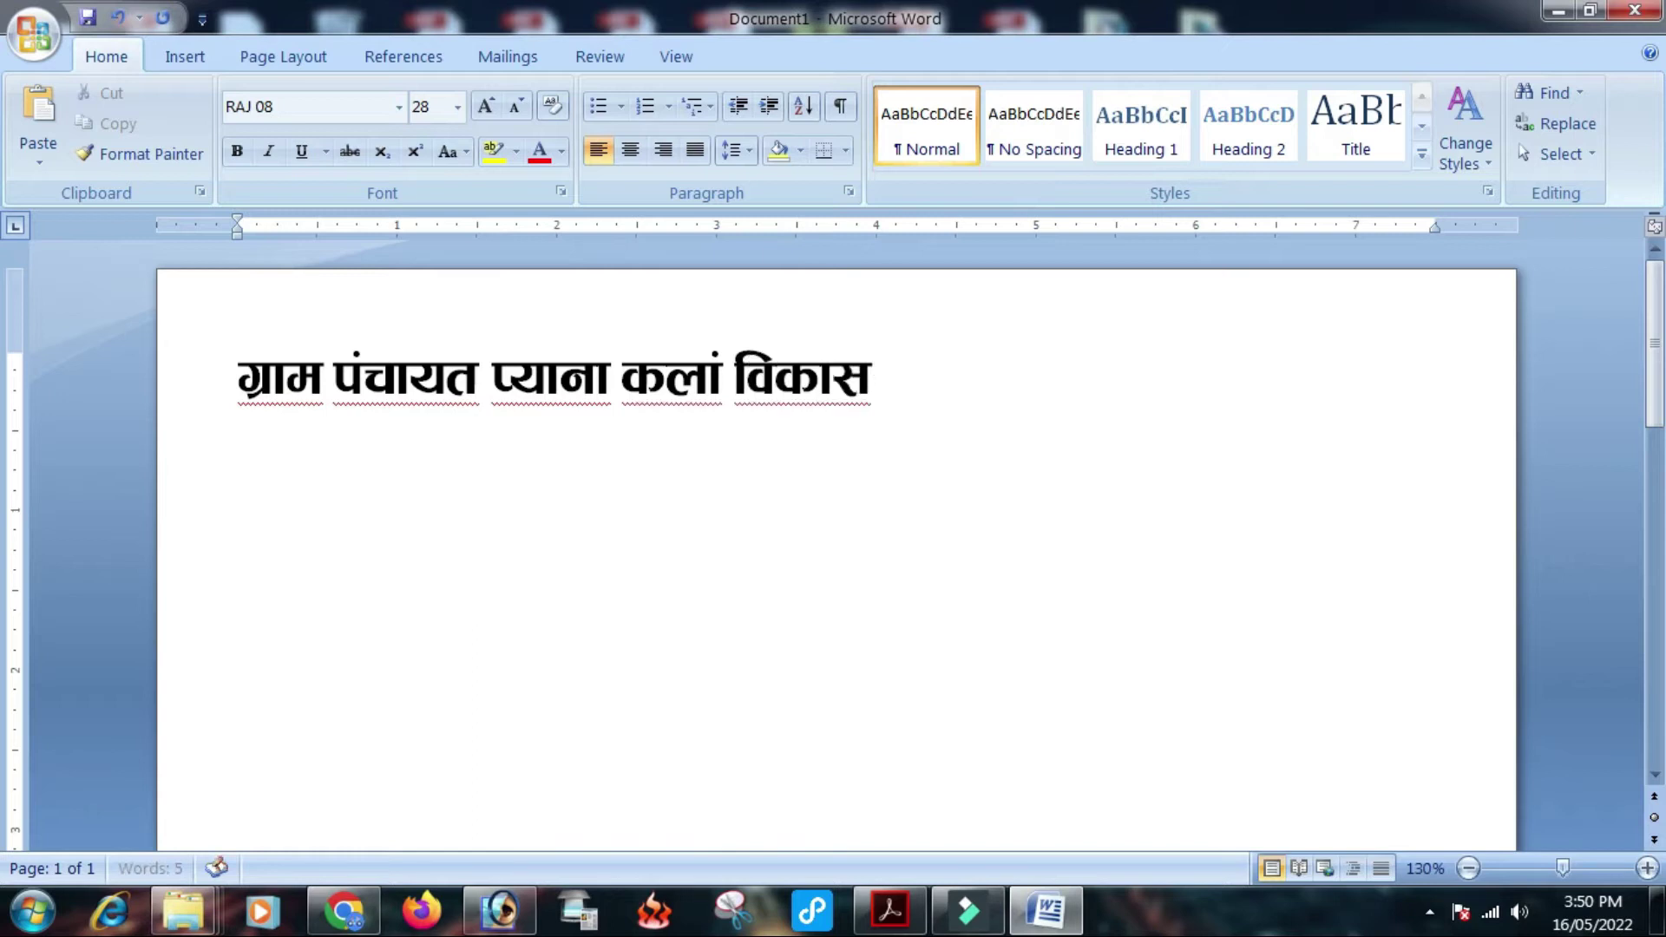
type("खण्ड")
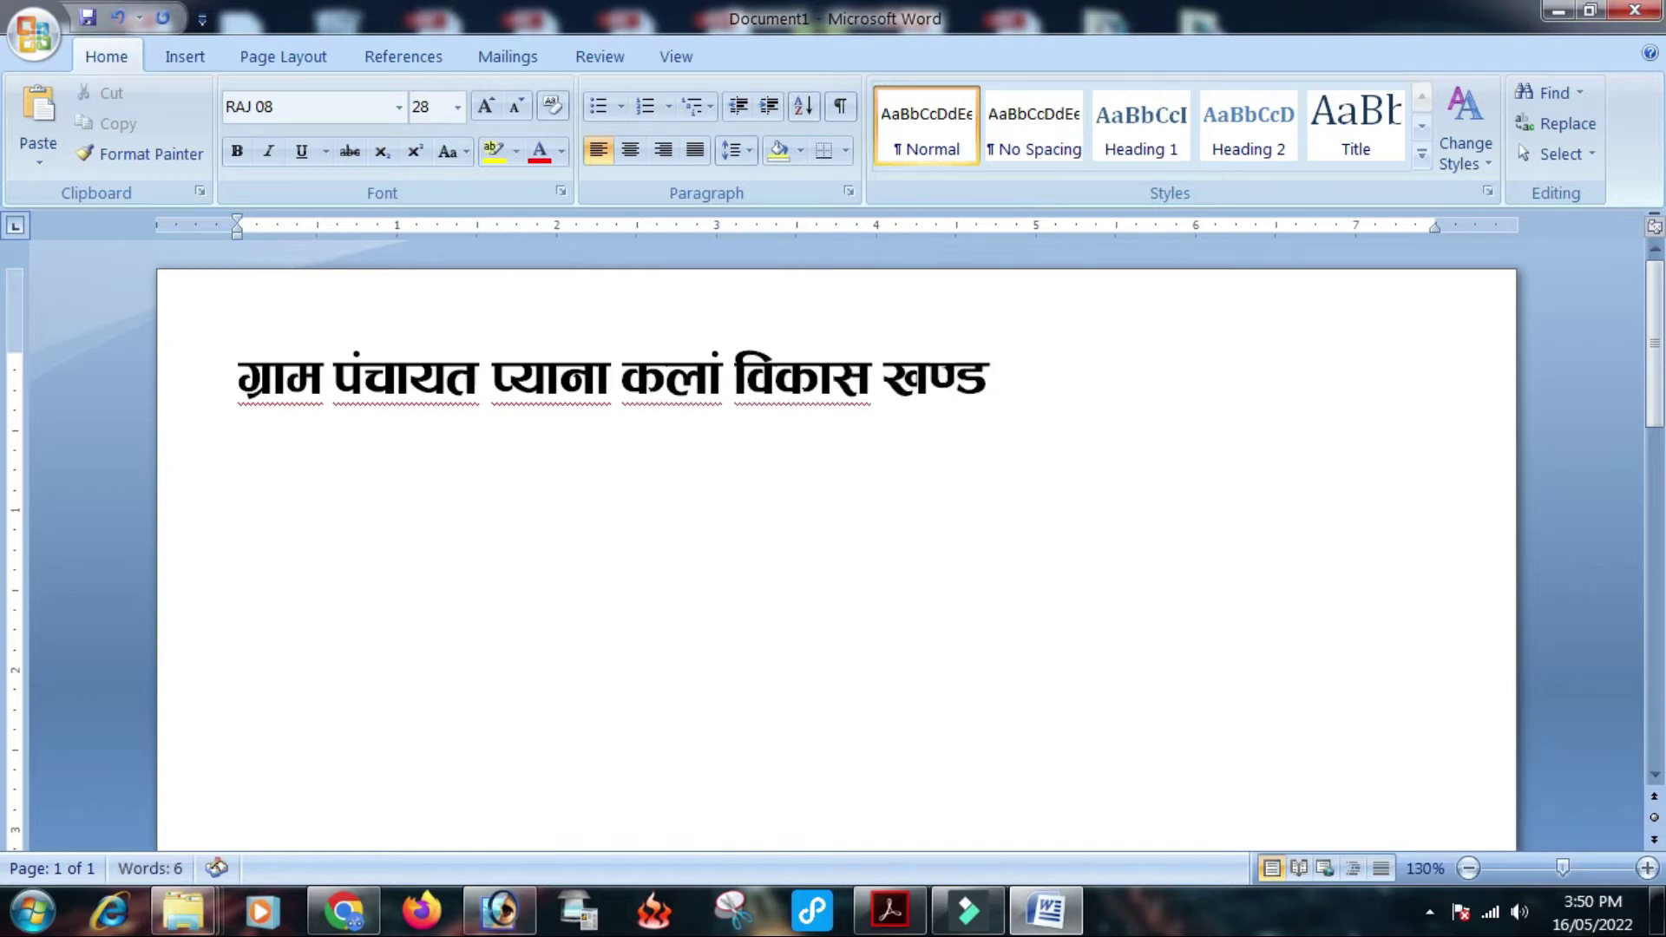
type(" उंचागां")
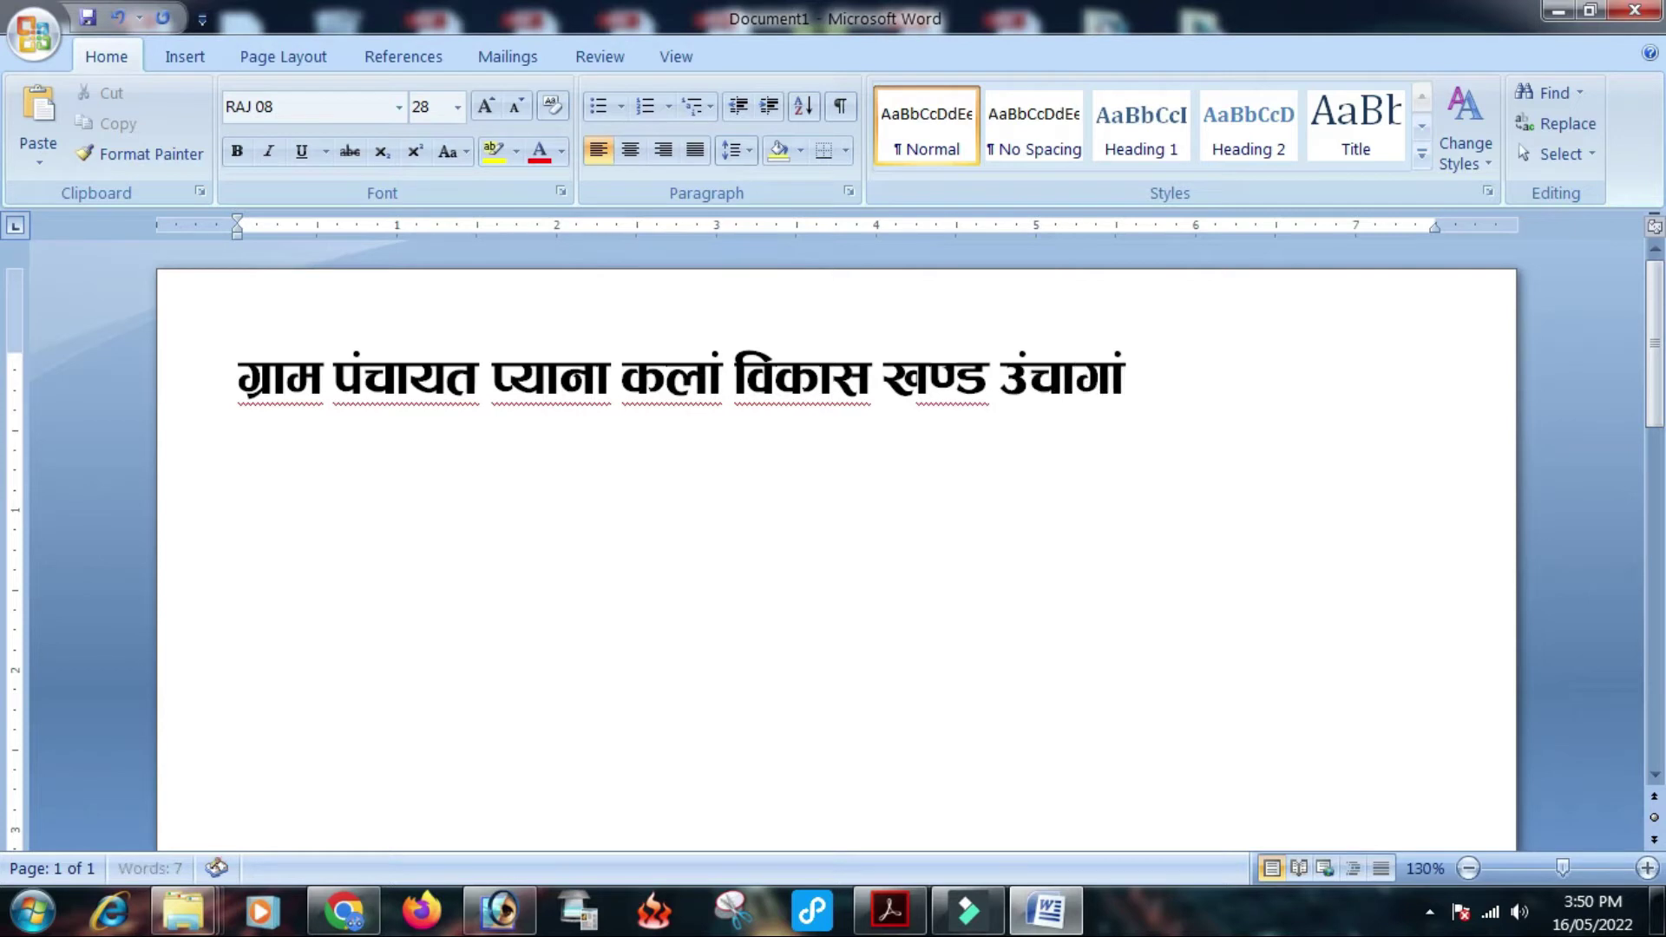
type("वजनपद बुलन्द")
key("BackSpace")
key("BackSpace")
type("्द")
type("त्र")
type("र")
key("BackSpace")
key("BackSpace")
type("शहर")
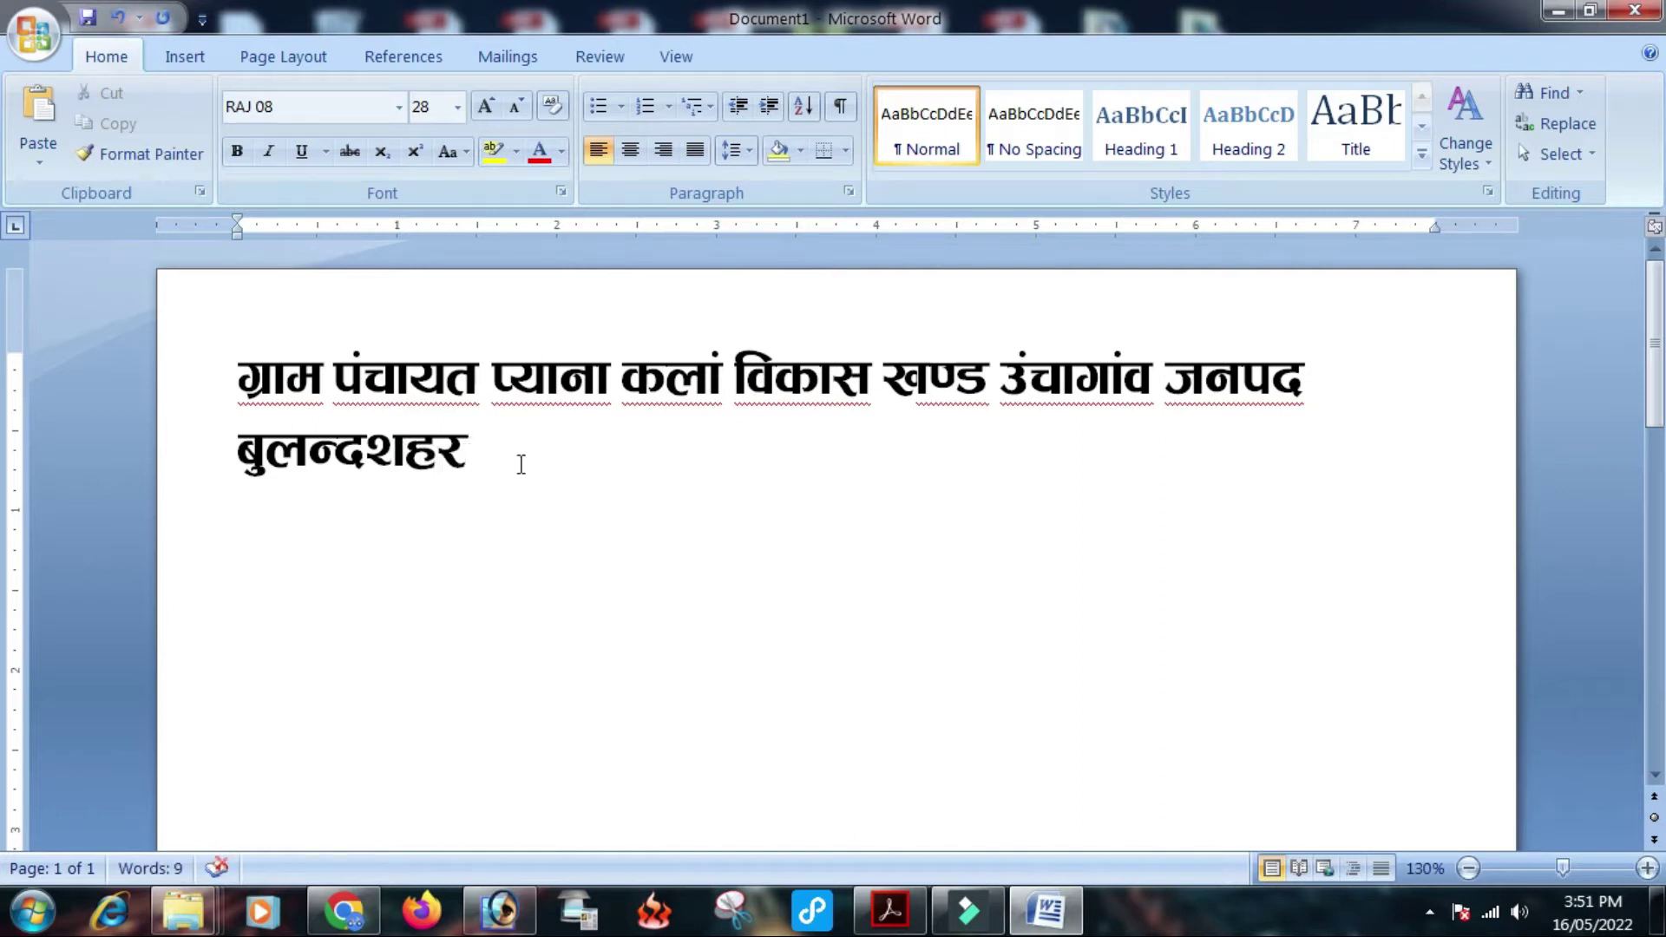
key("ctrl+a")
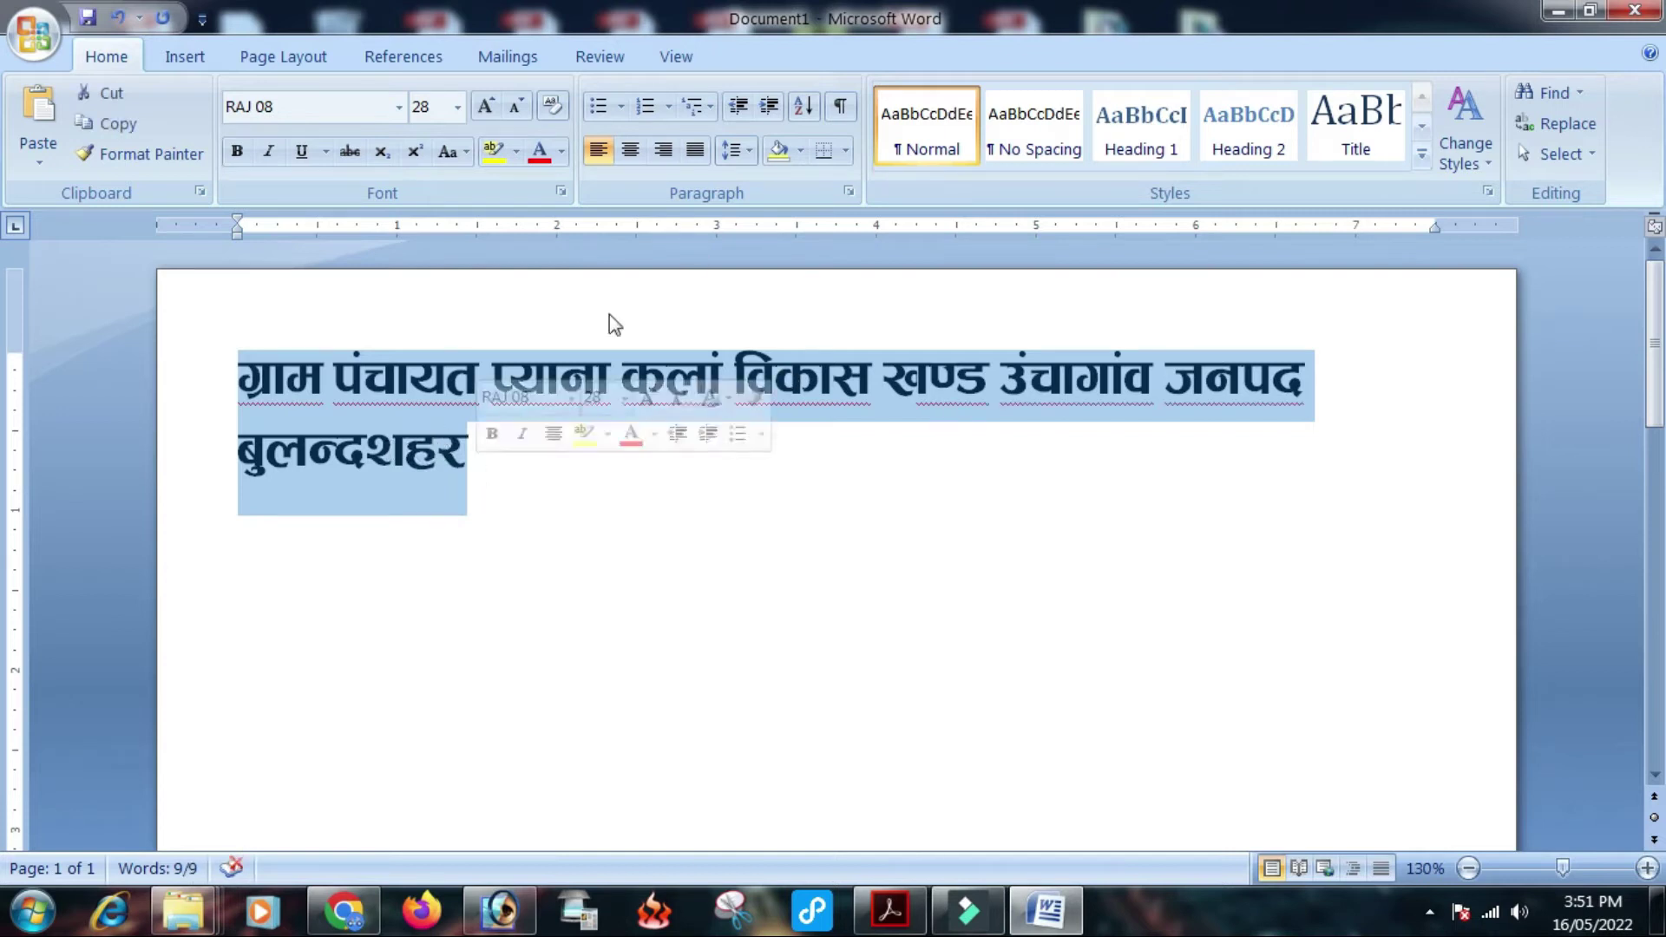
Shrink the heading two sizes to fit one line and colour it red.
left_click(518, 107)
left_click(518, 108)
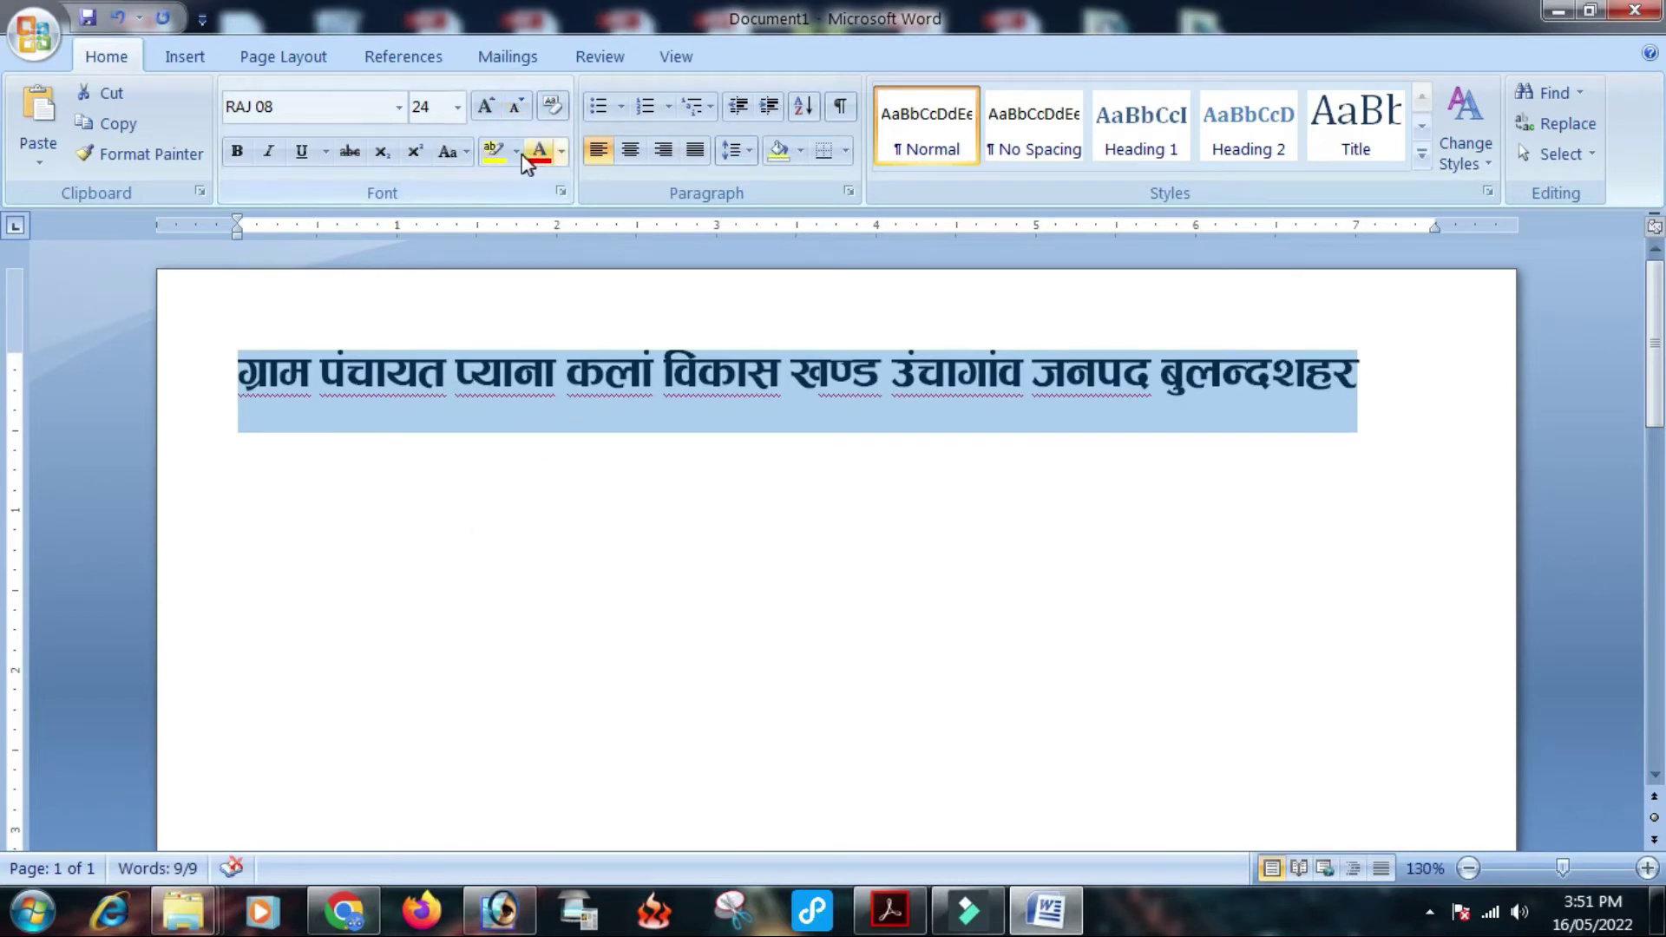
left_click(562, 154)
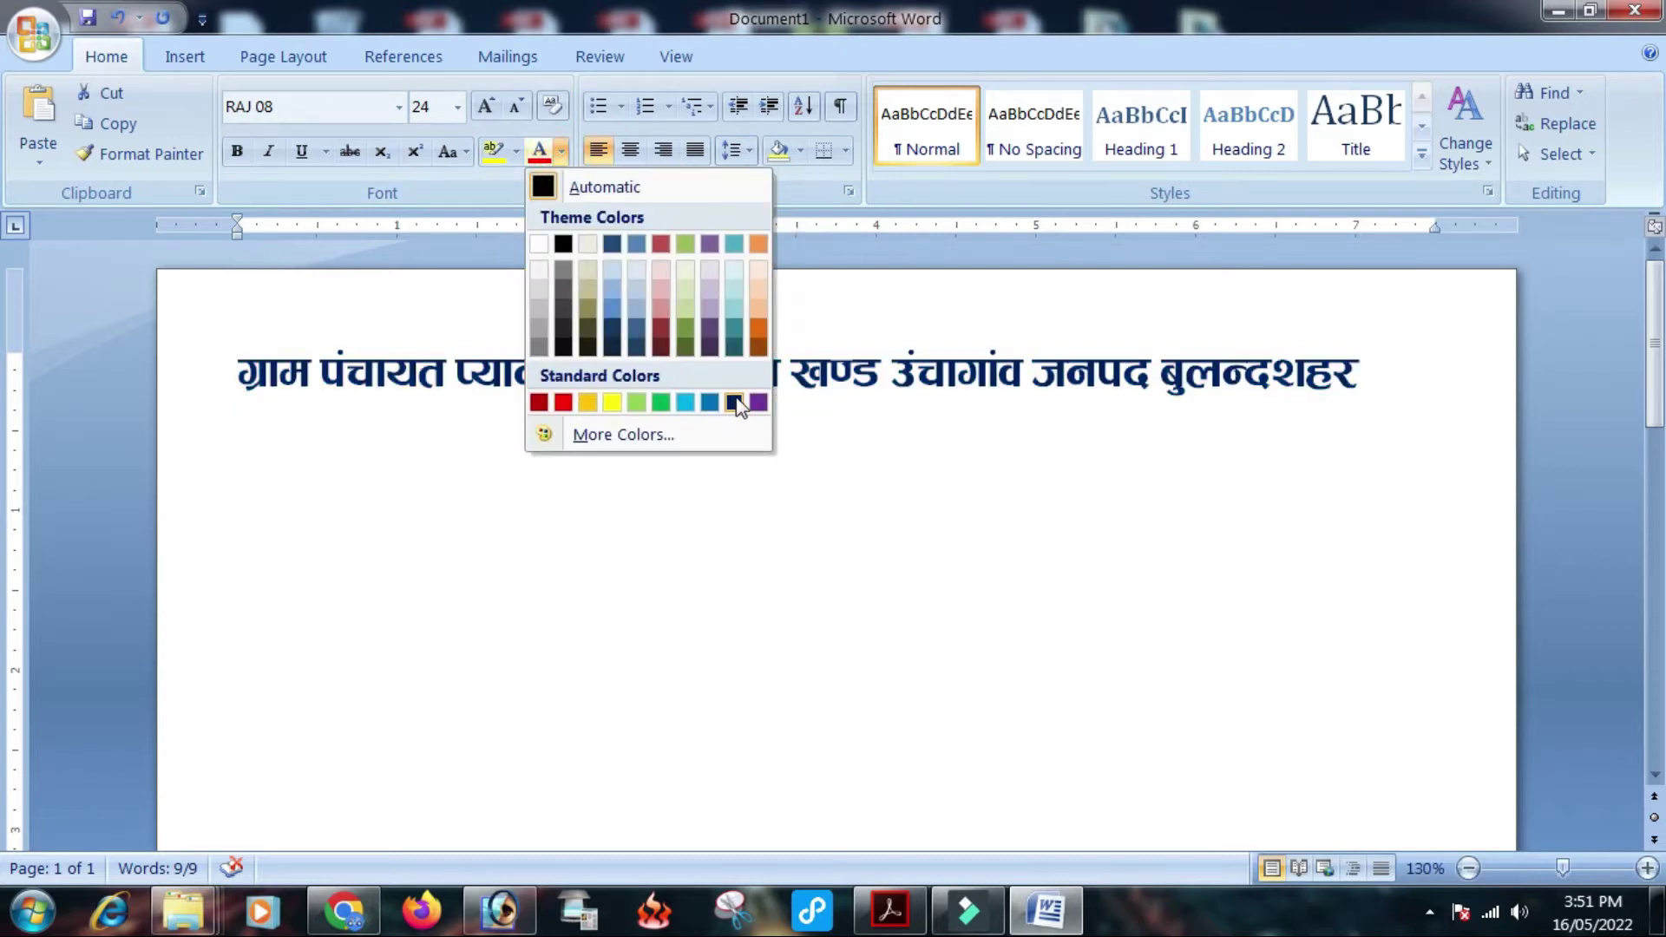
left_click(539, 402)
left_click(584, 420)
left_click(217, 373)
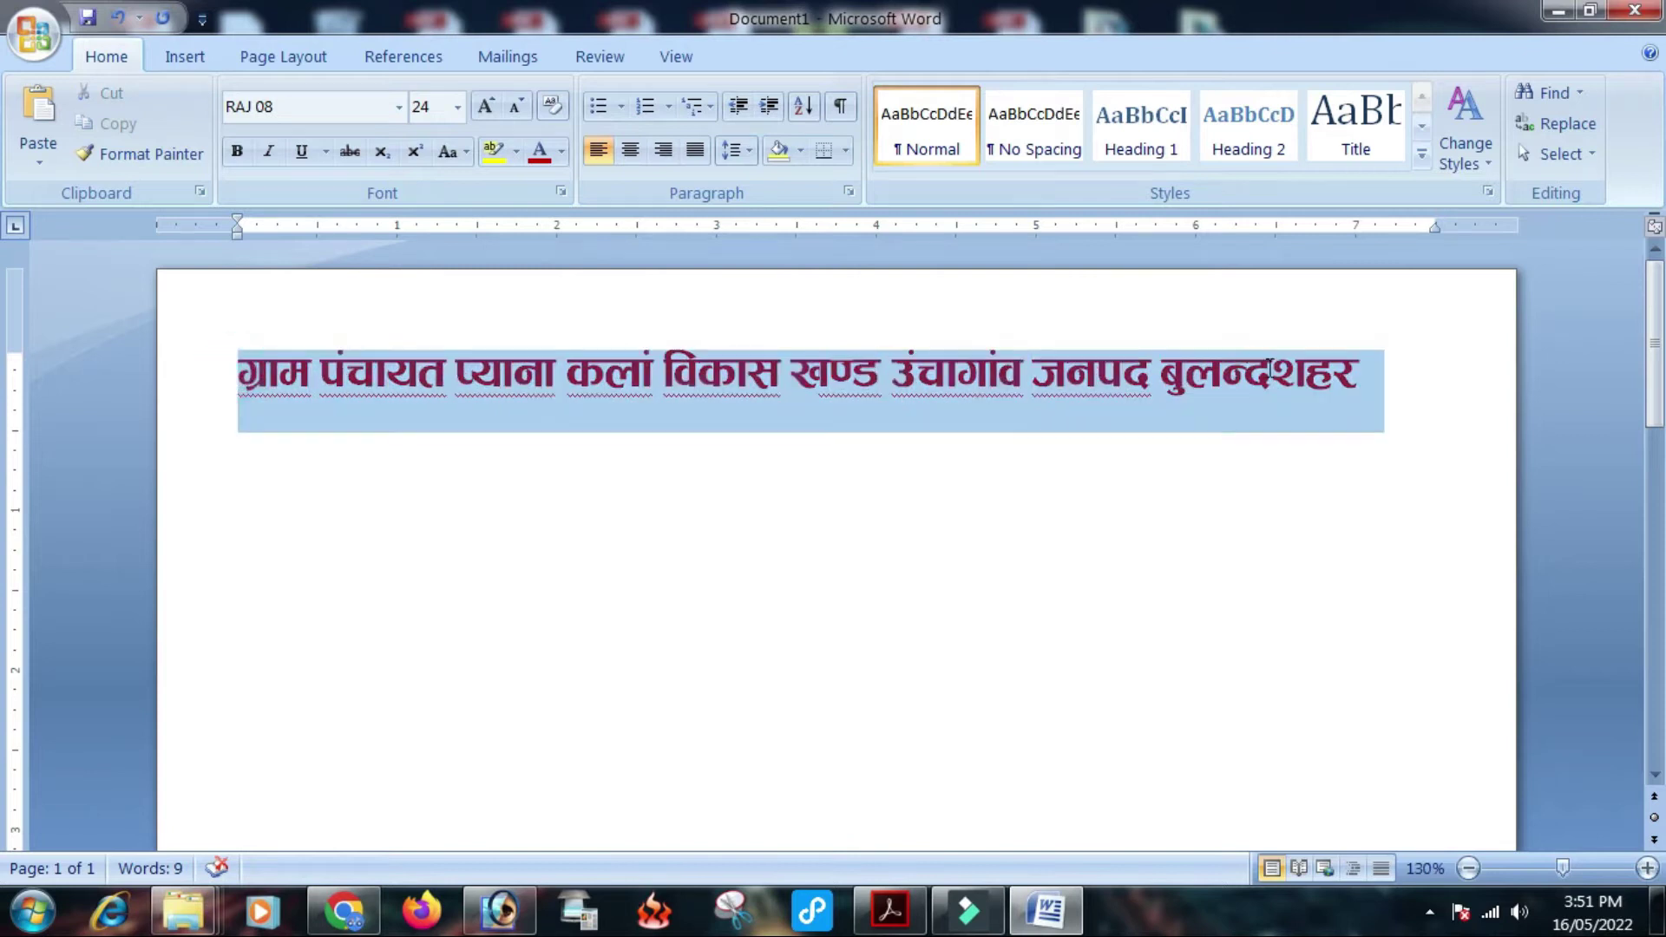
left_click(560, 155)
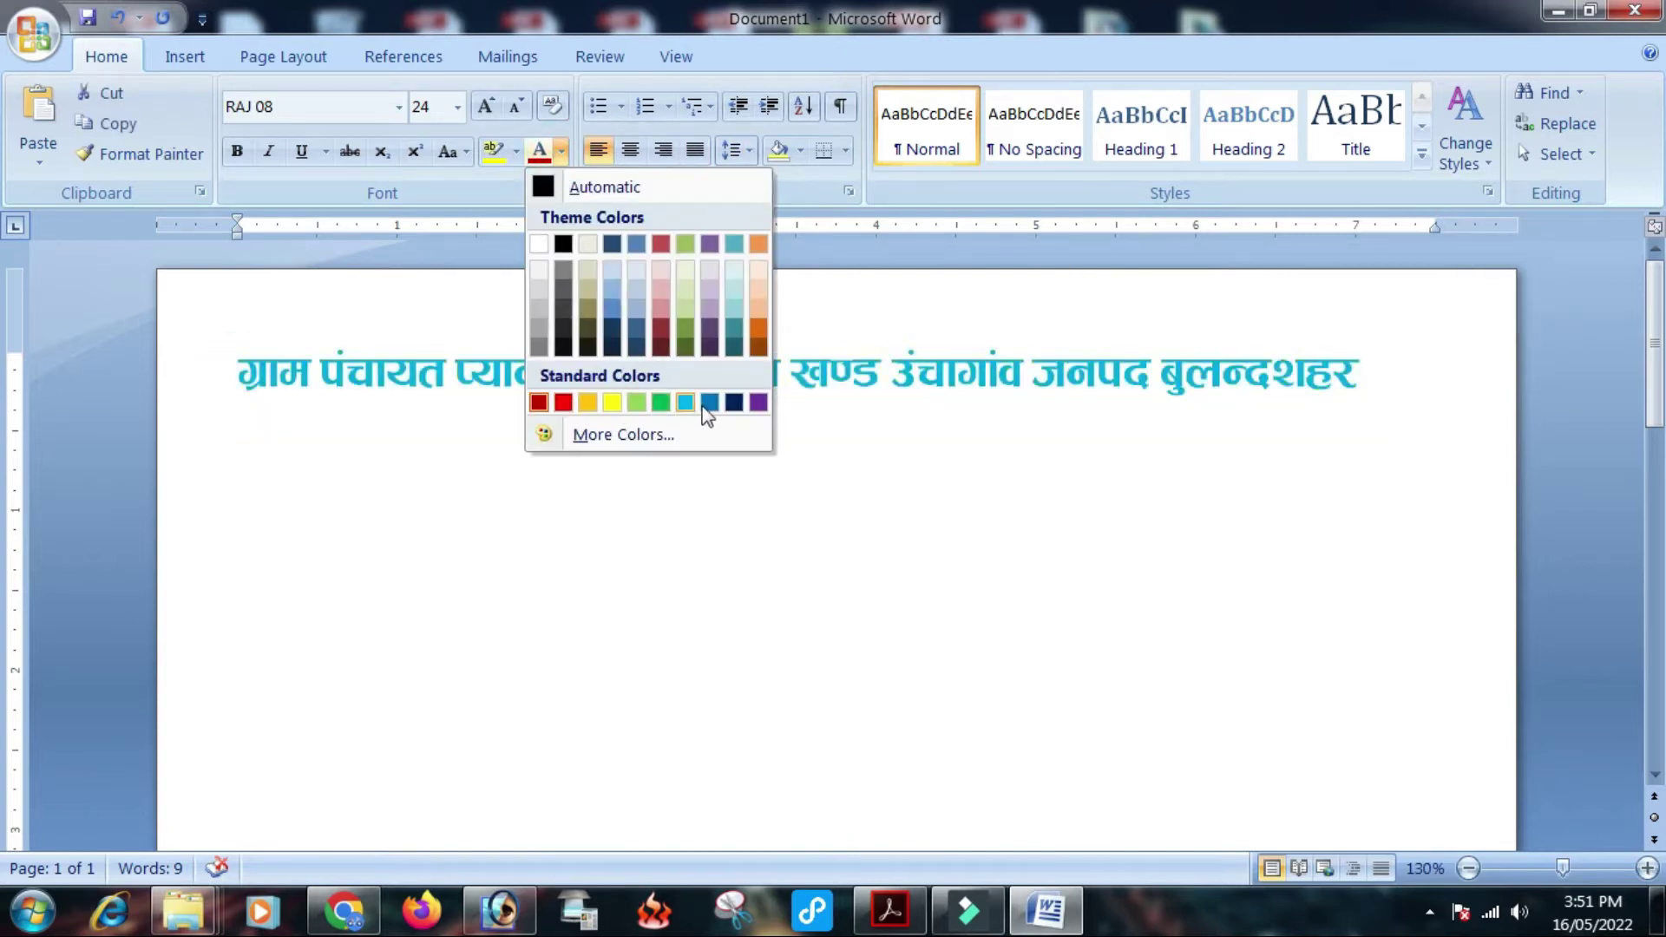
left_click(563, 402)
left_click(643, 528)
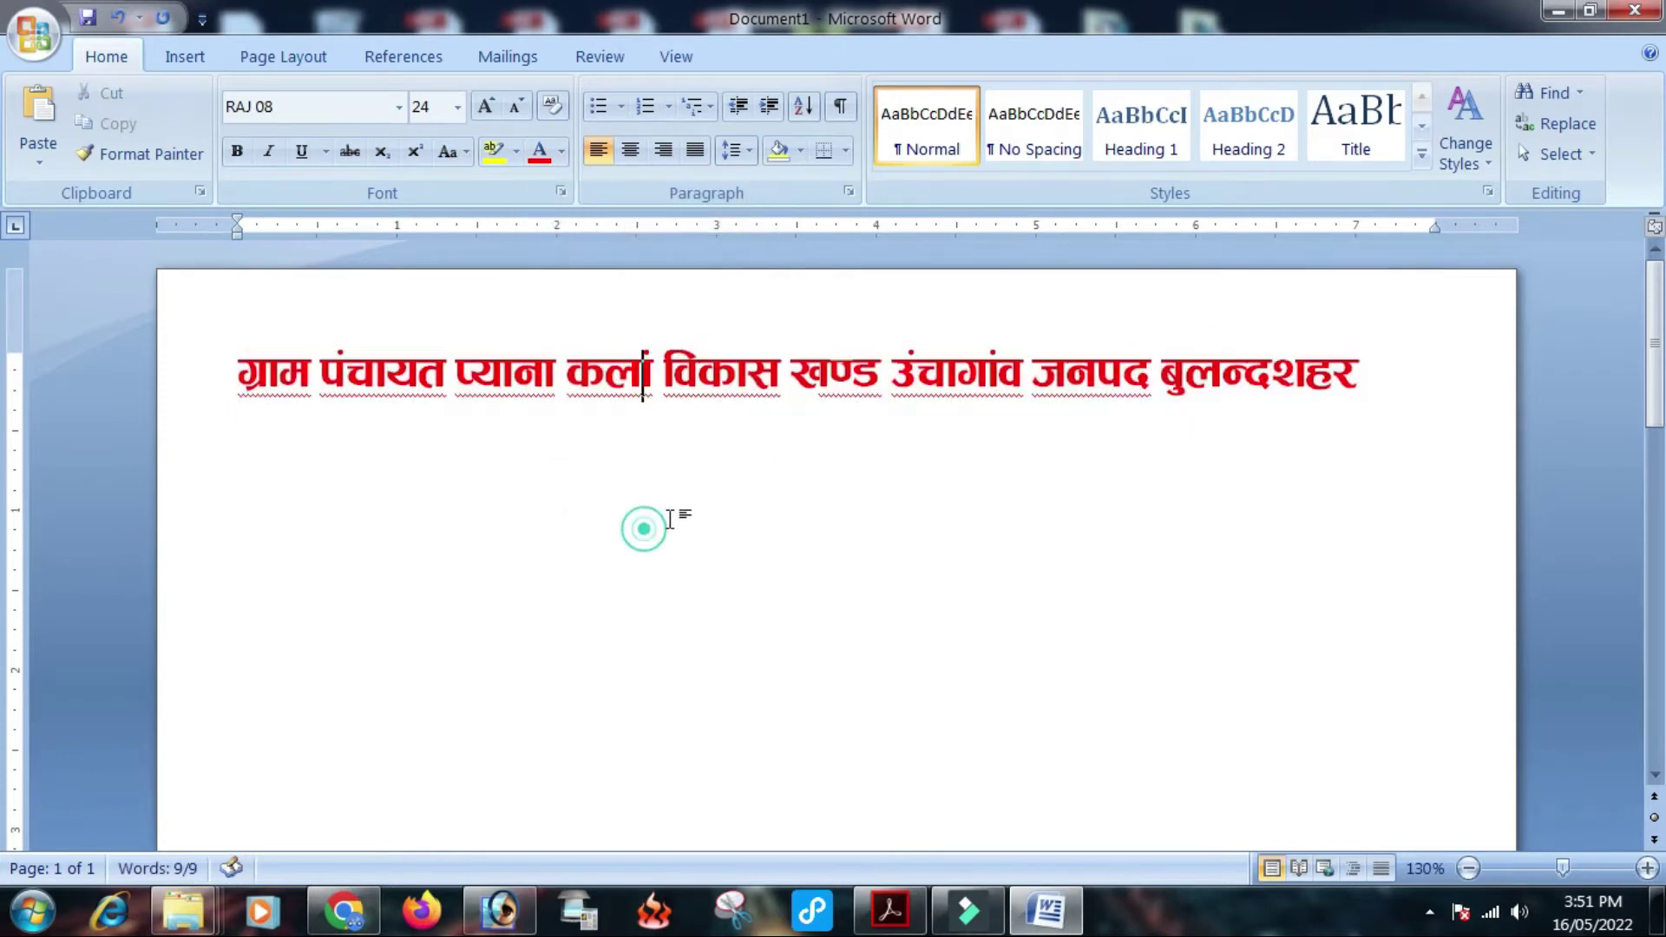
Start a new line below the heading in BHARTIYA HINDI_211 at size 22.
left_click(1369, 384)
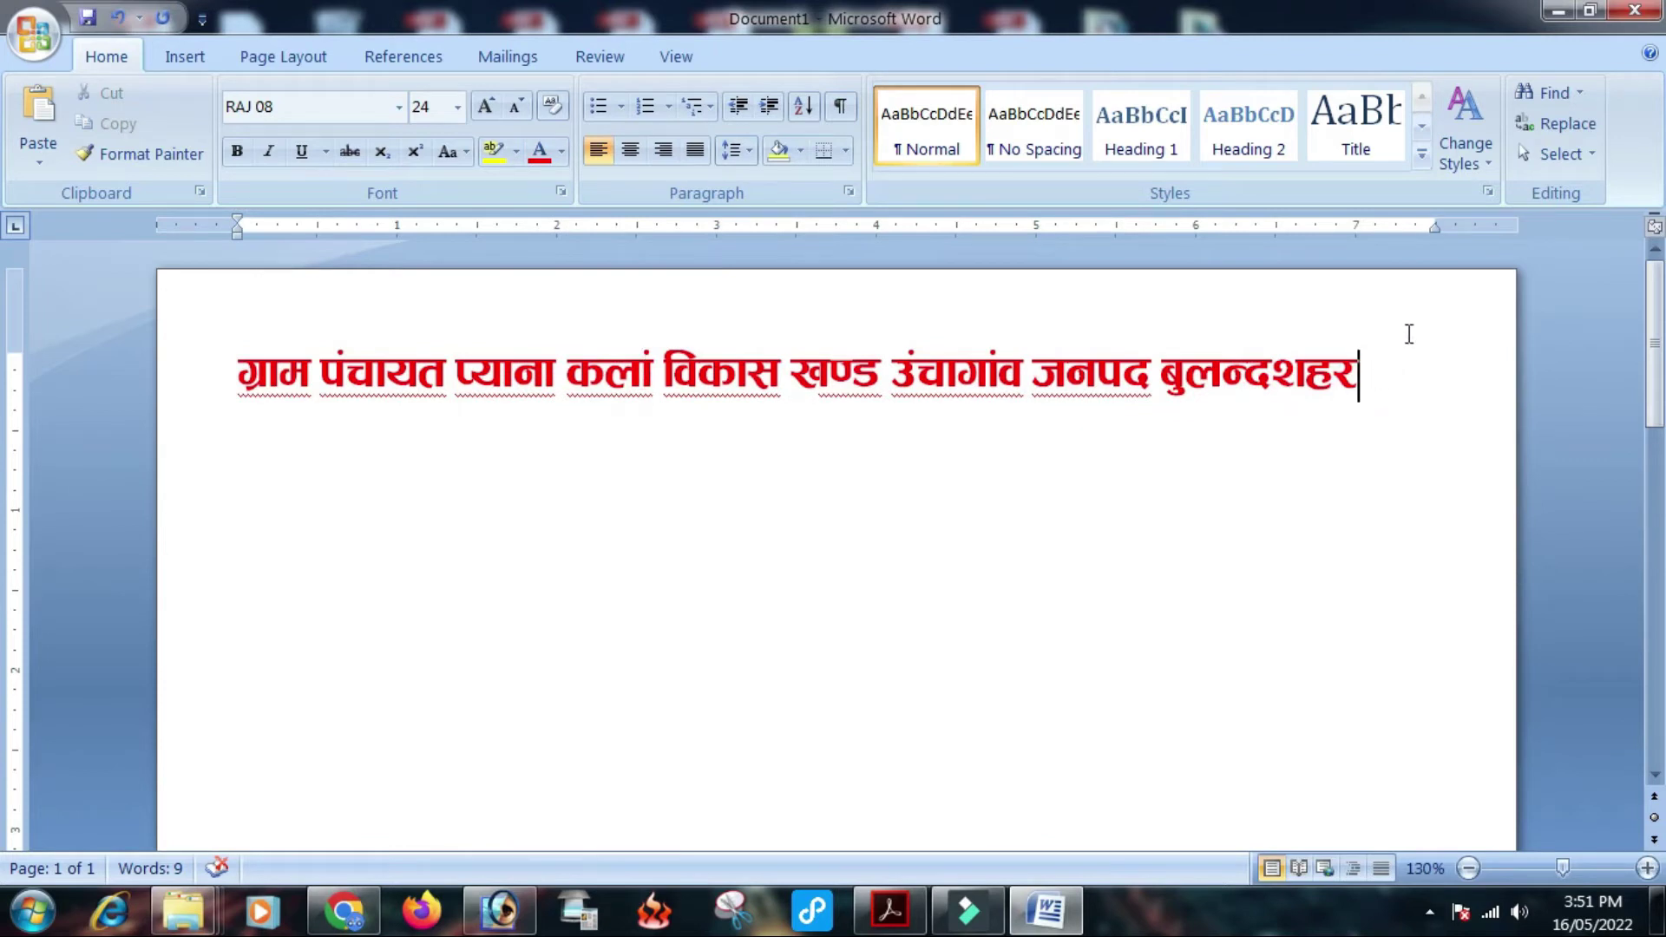
key("Return")
left_click(400, 108)
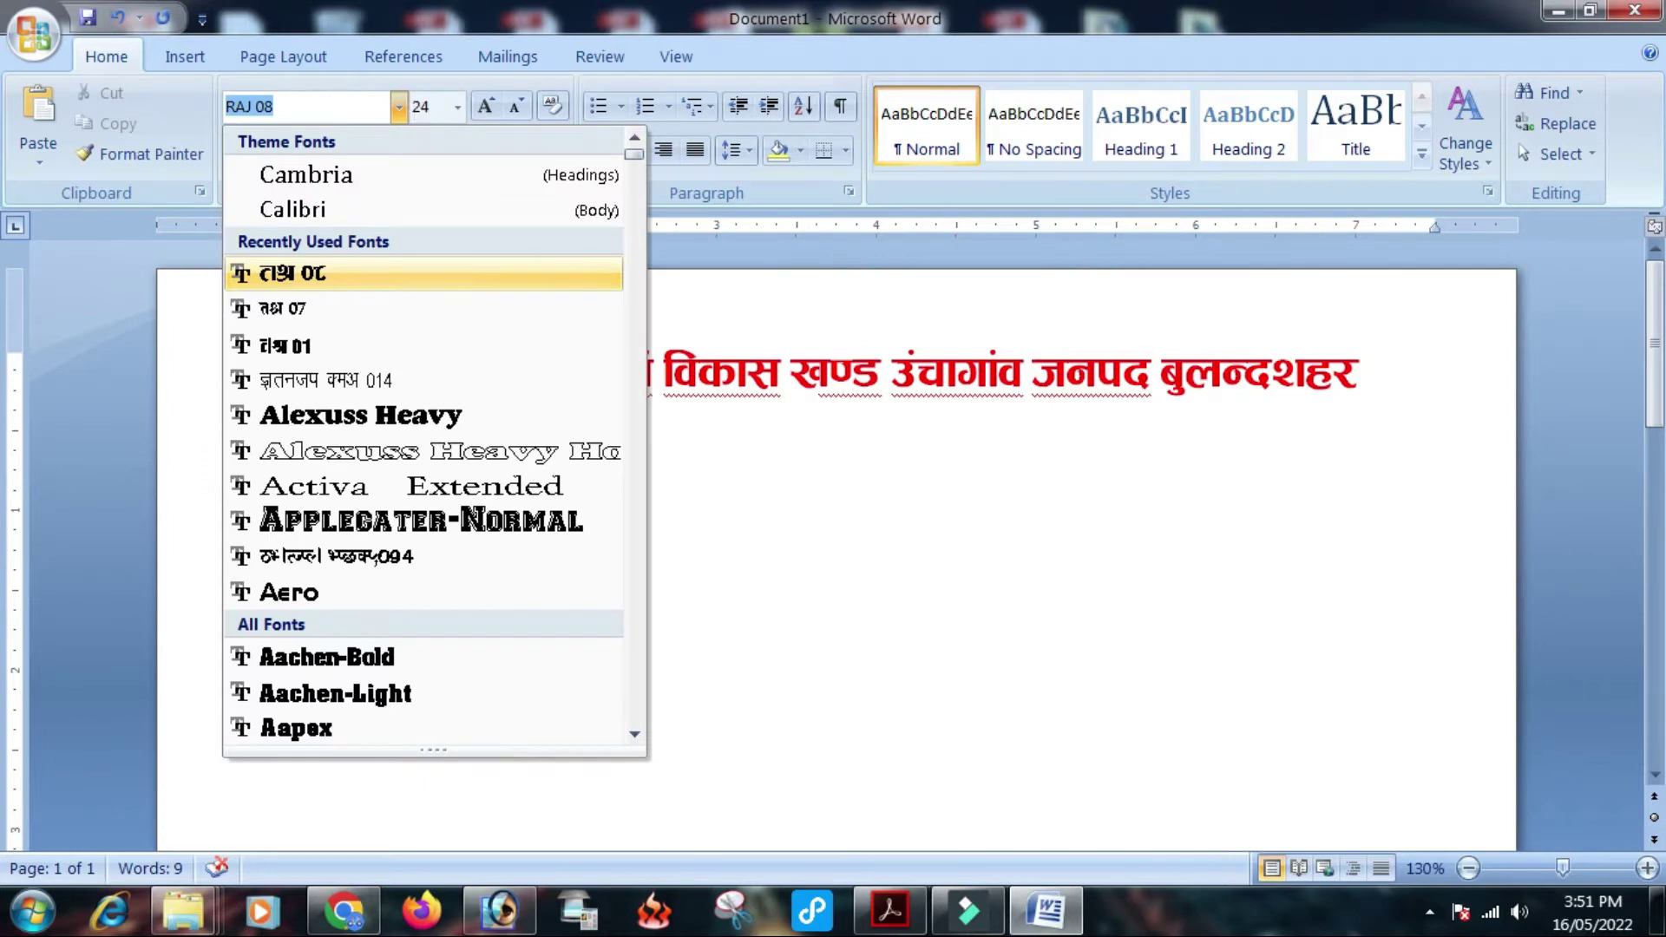
type("BHAR")
key("End")
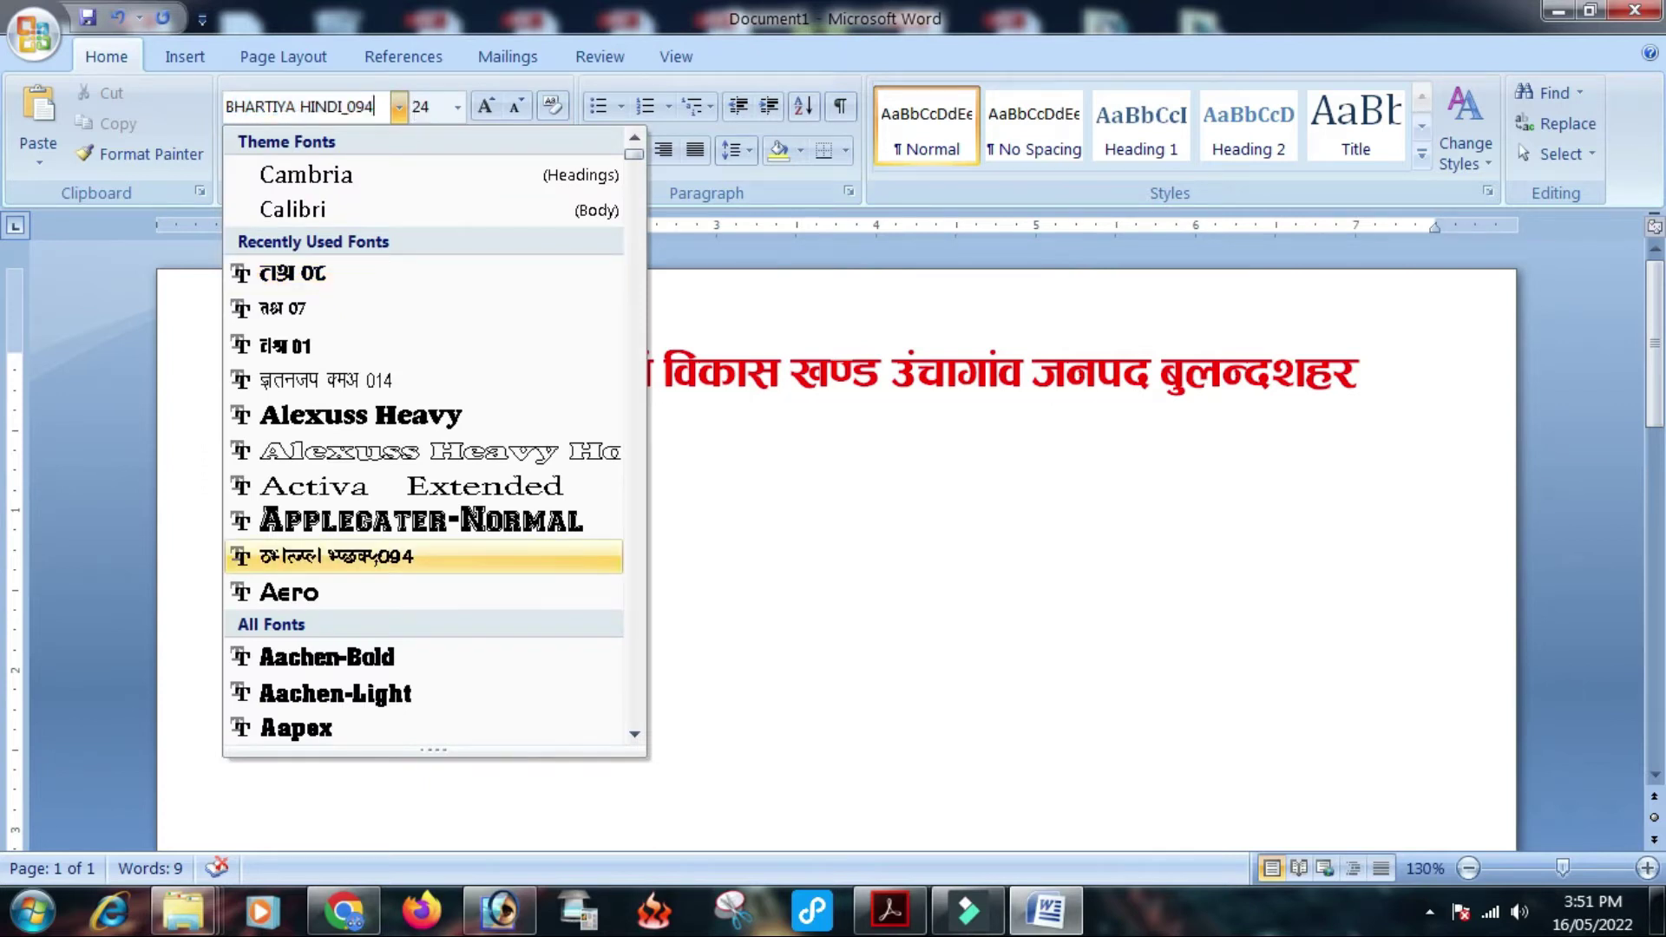
key("BackSpace")
key("BackSpace")
key("BackSpace")
type("211")
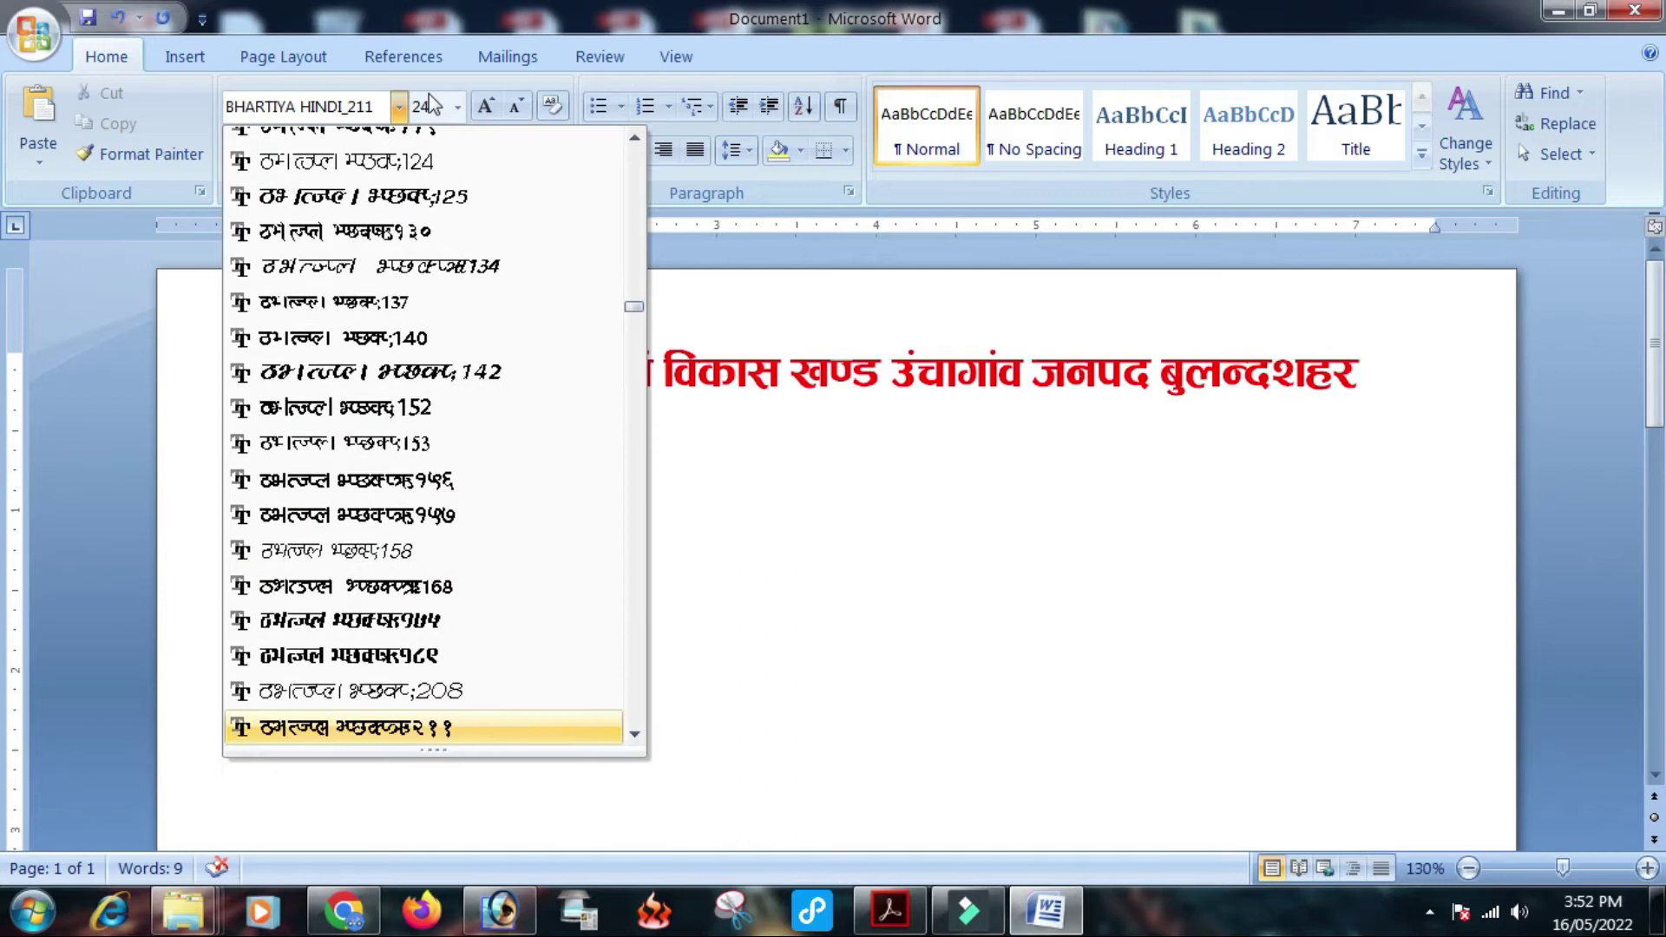
key("Escape")
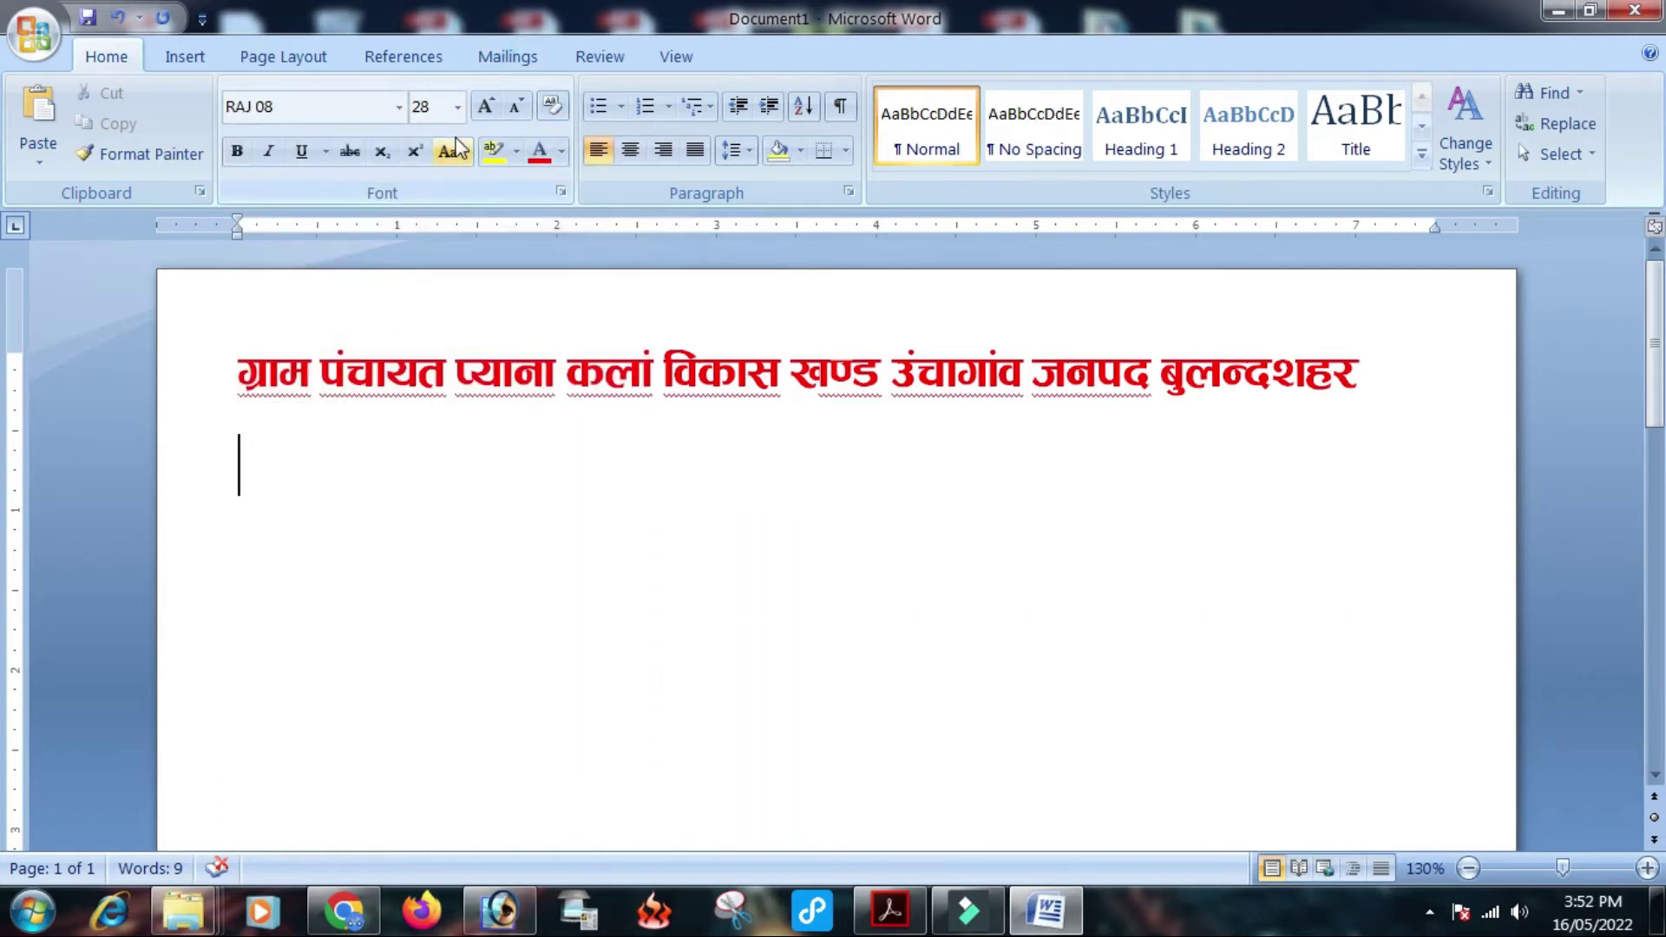
left_click(457, 106)
left_click(425, 372)
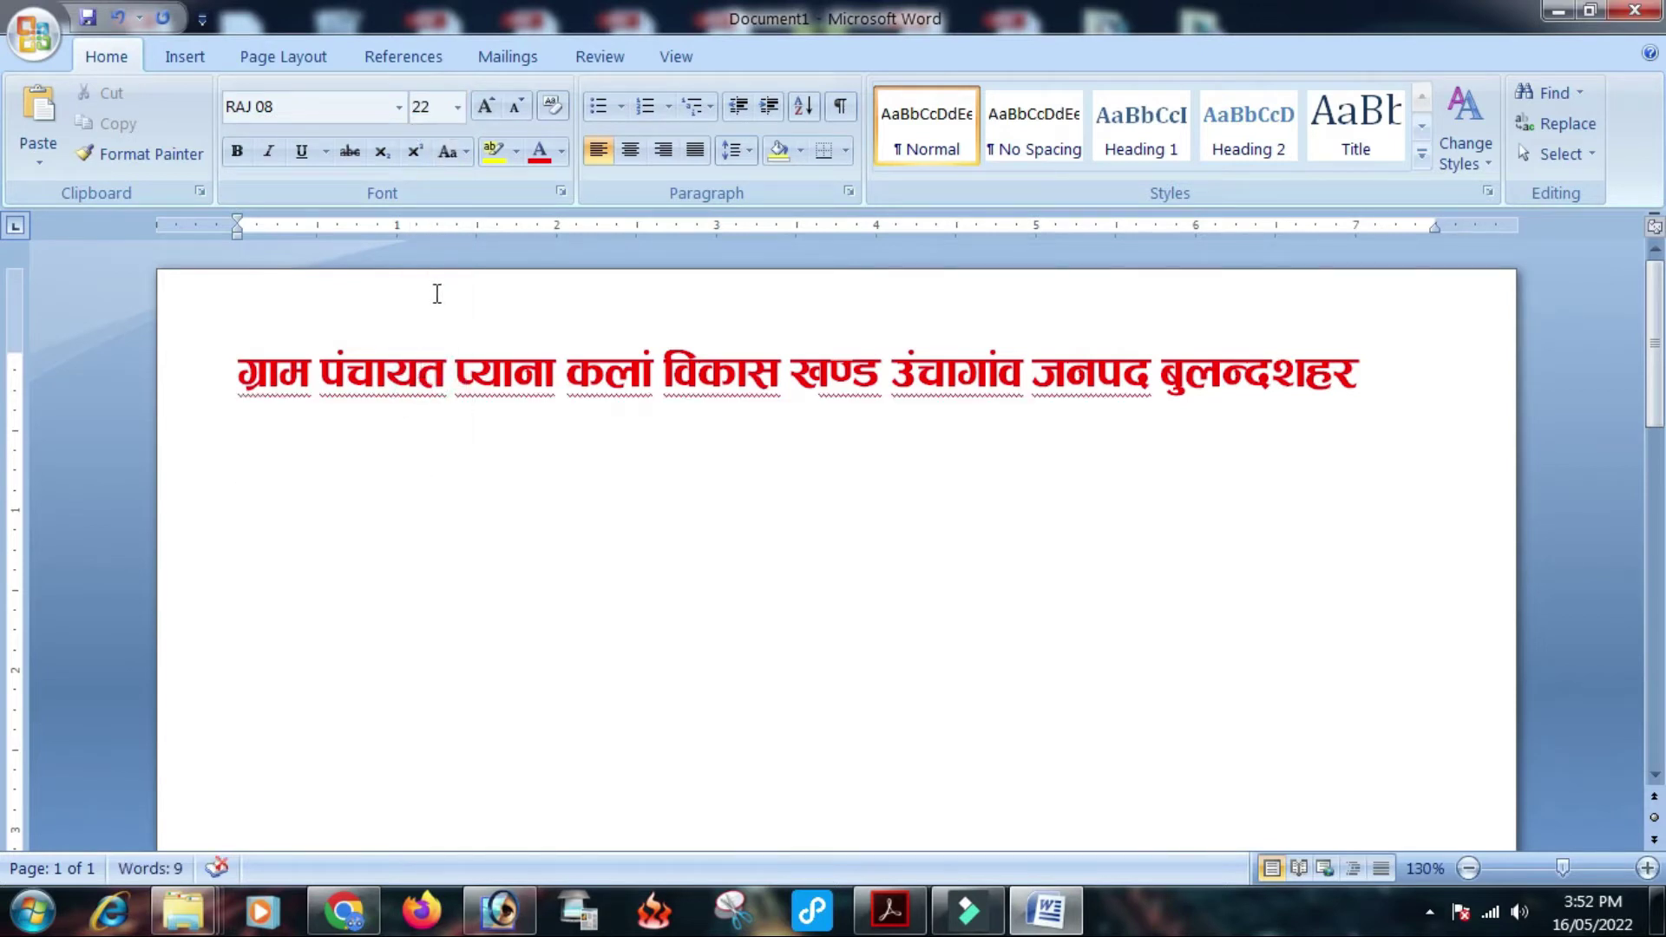
Delete the mis-rendered text and reapply the BHARTIYA HINDI_211 font.
type("uo")
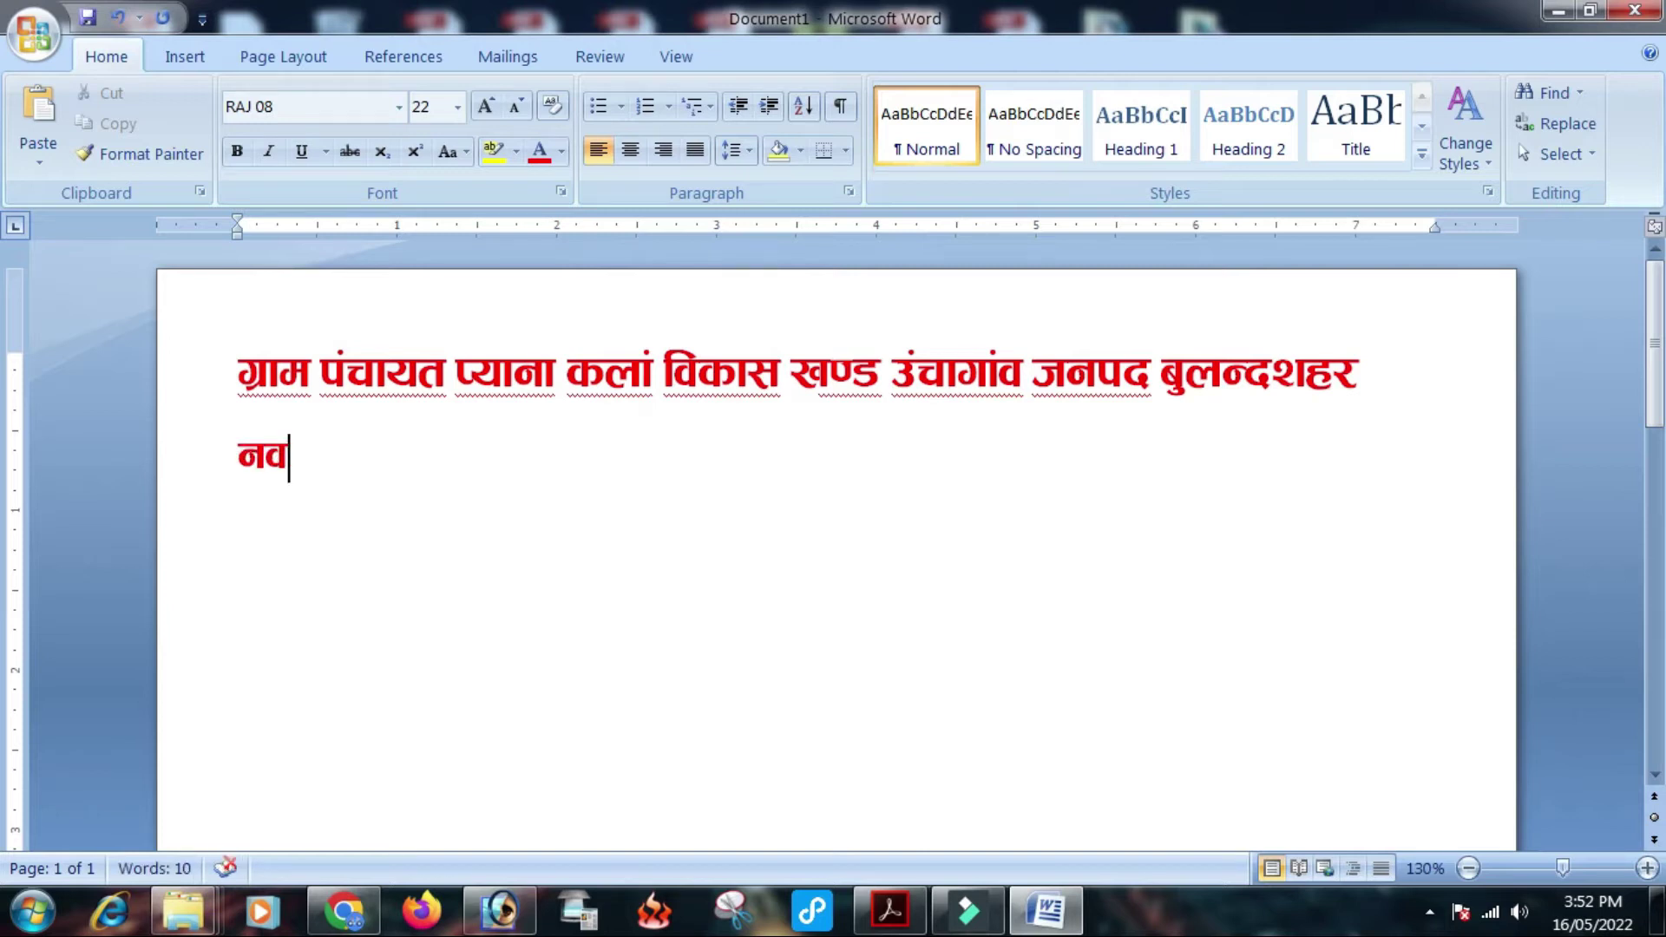
key("BackSpace")
key("BackSpace")
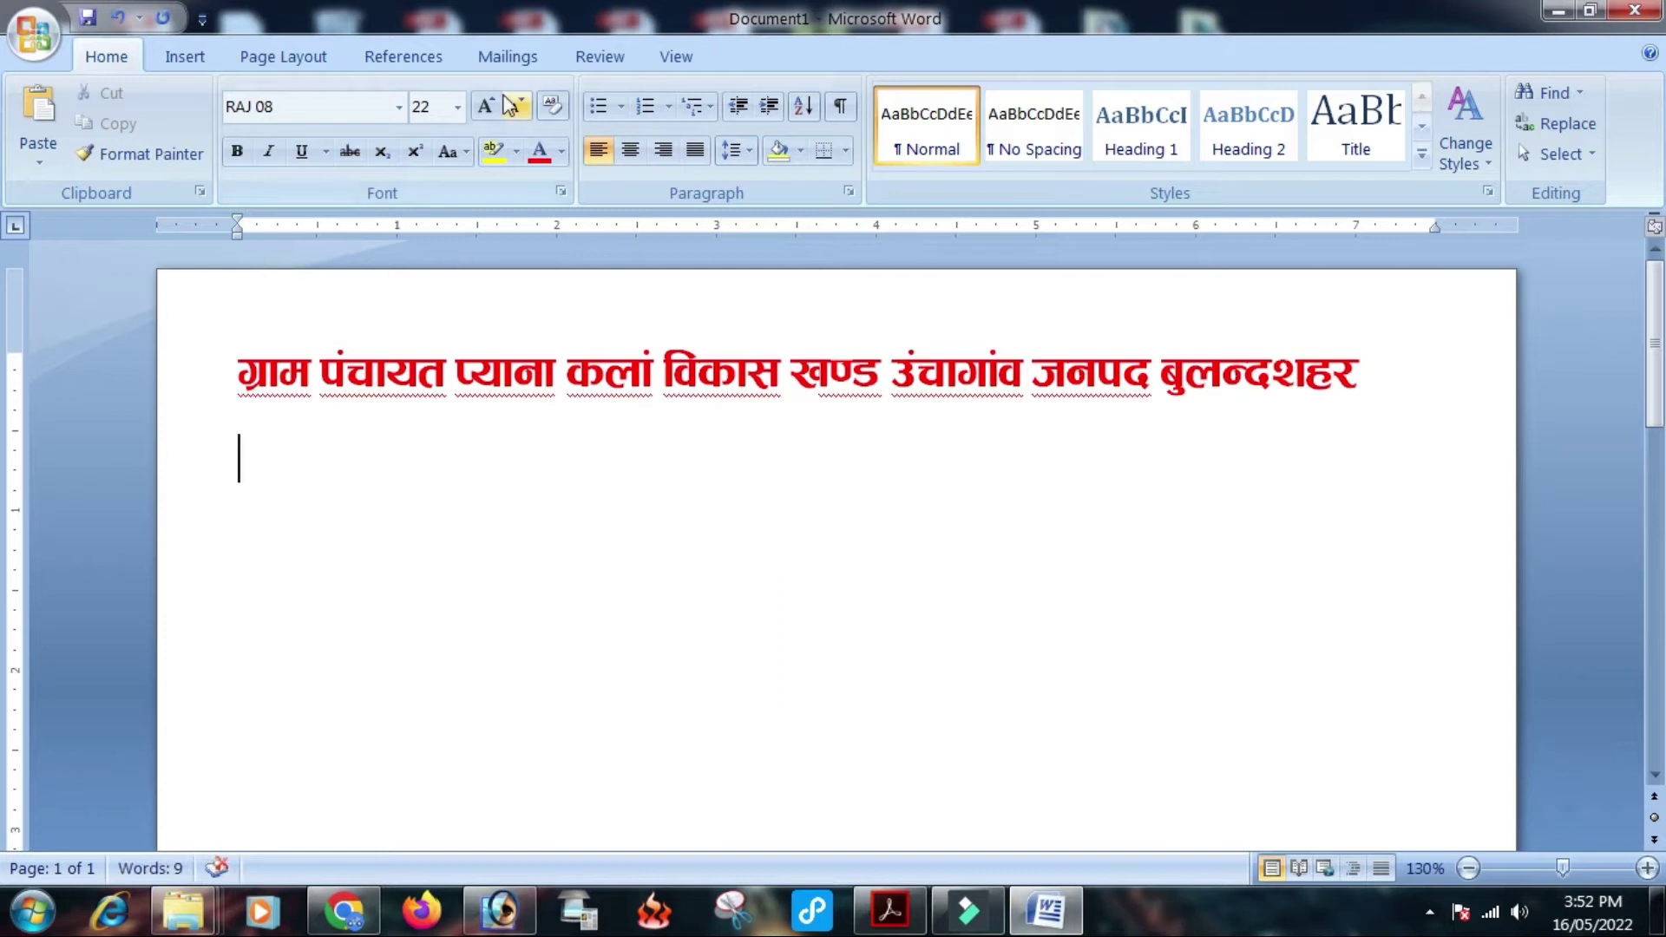
left_click(373, 107)
type("b")
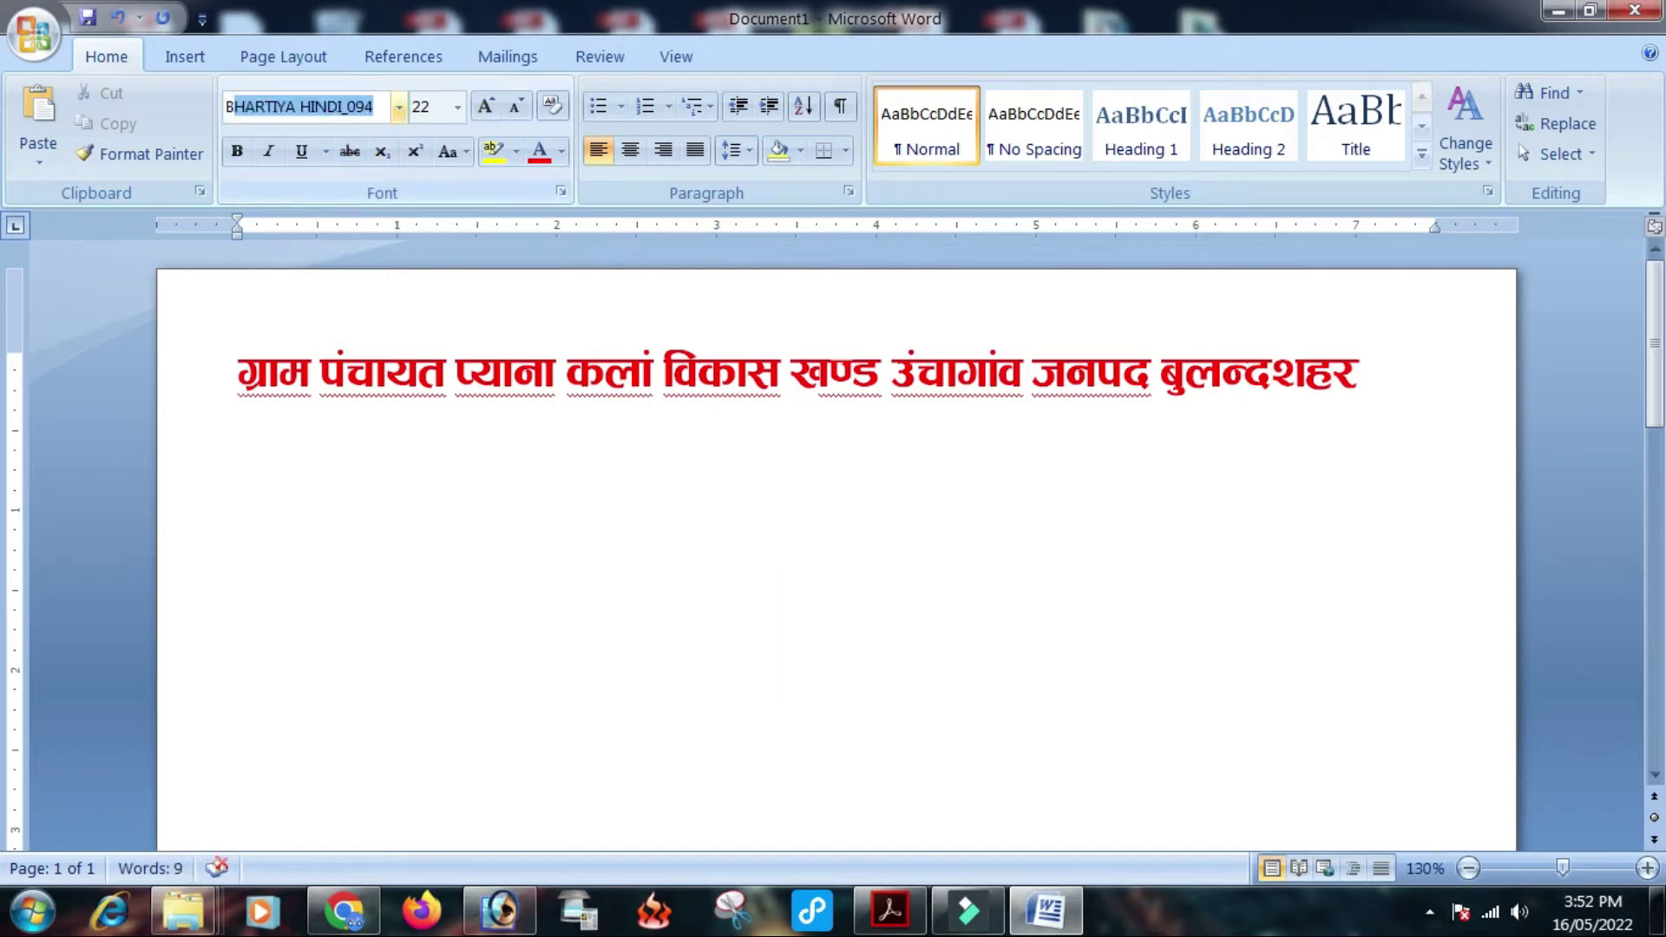
key("End")
key("BackSpace")
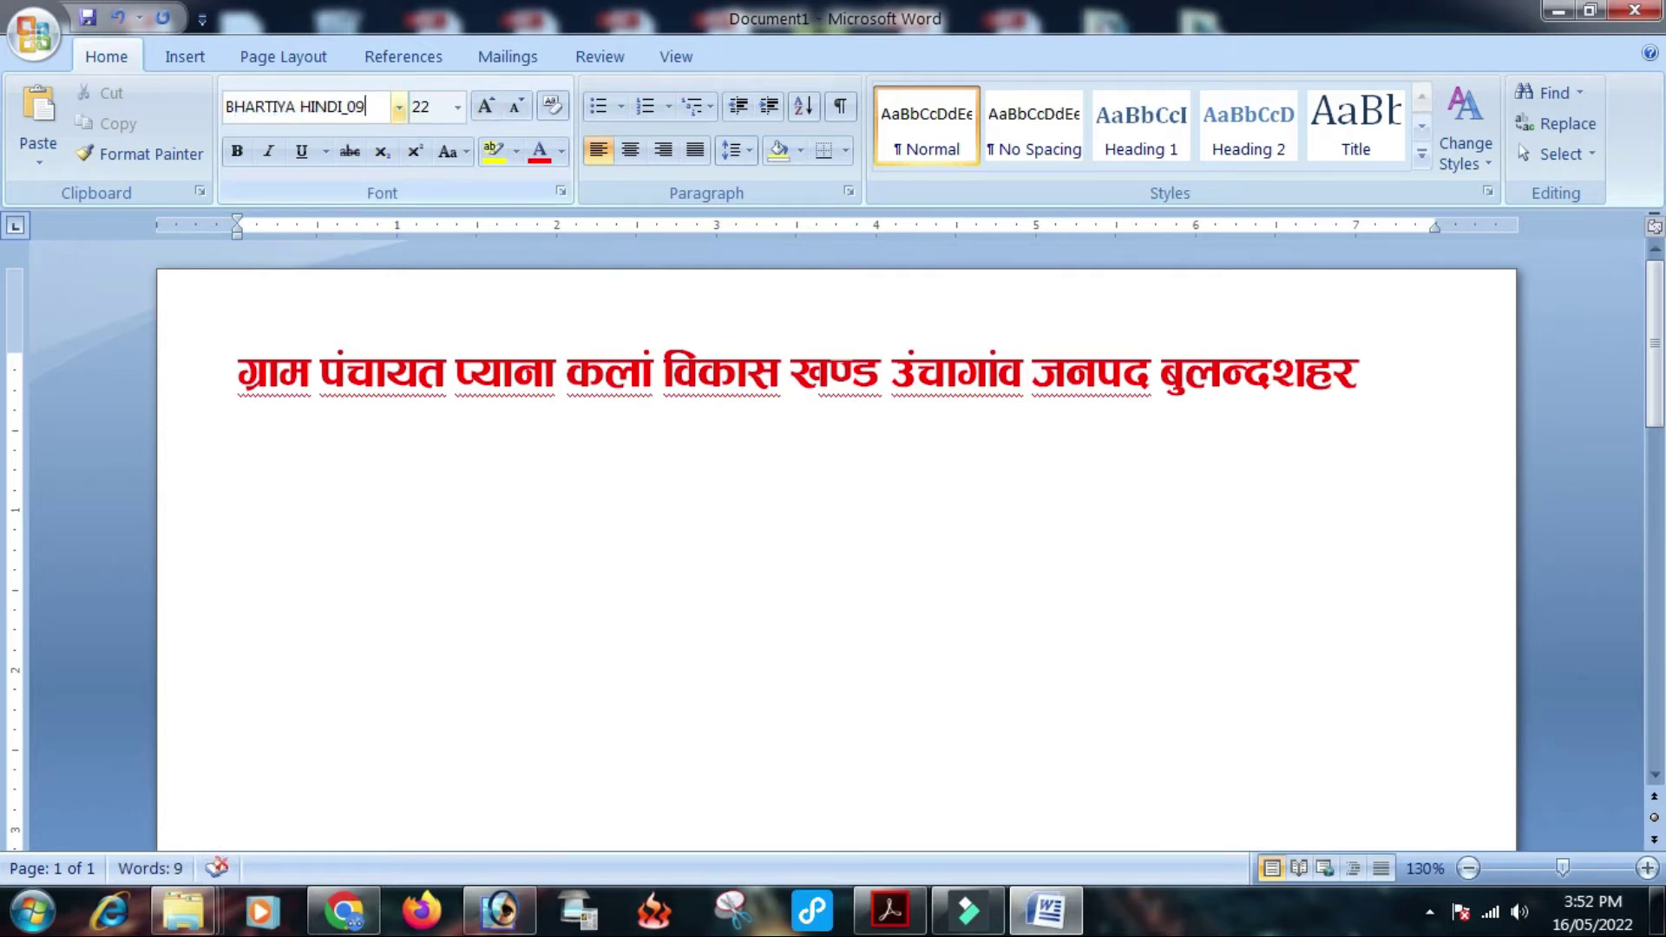
type("211")
key("Tab")
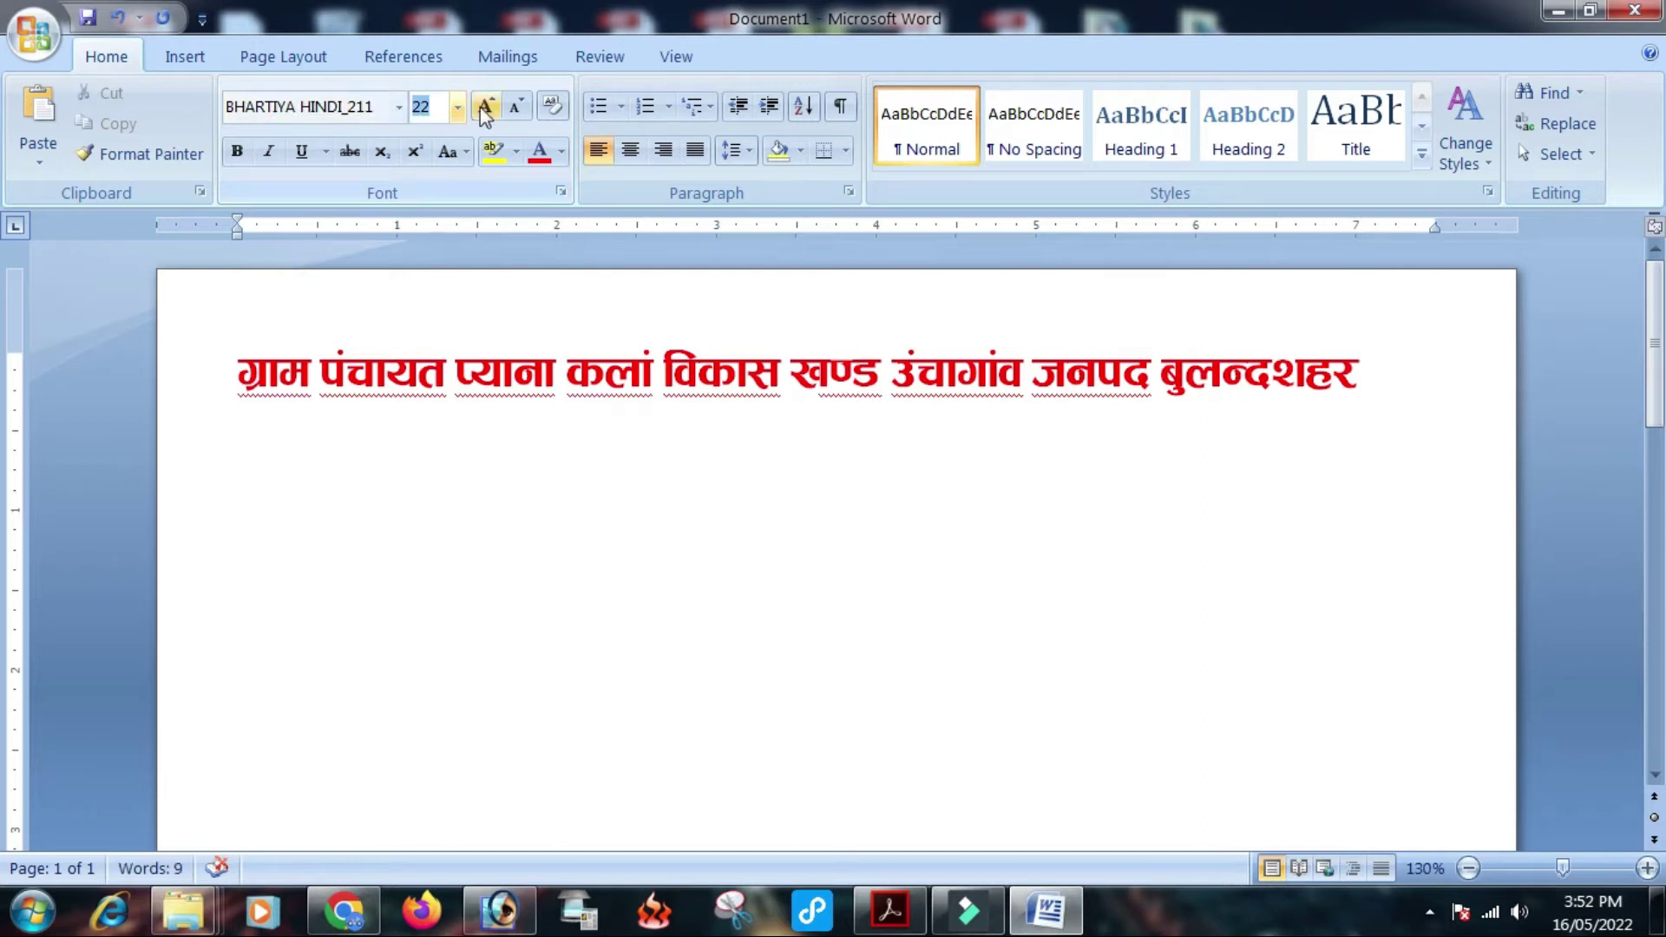
Type the pradhan's name, ग्राम प्रधान, and the mobile number on three lines.
left_click(249, 457)
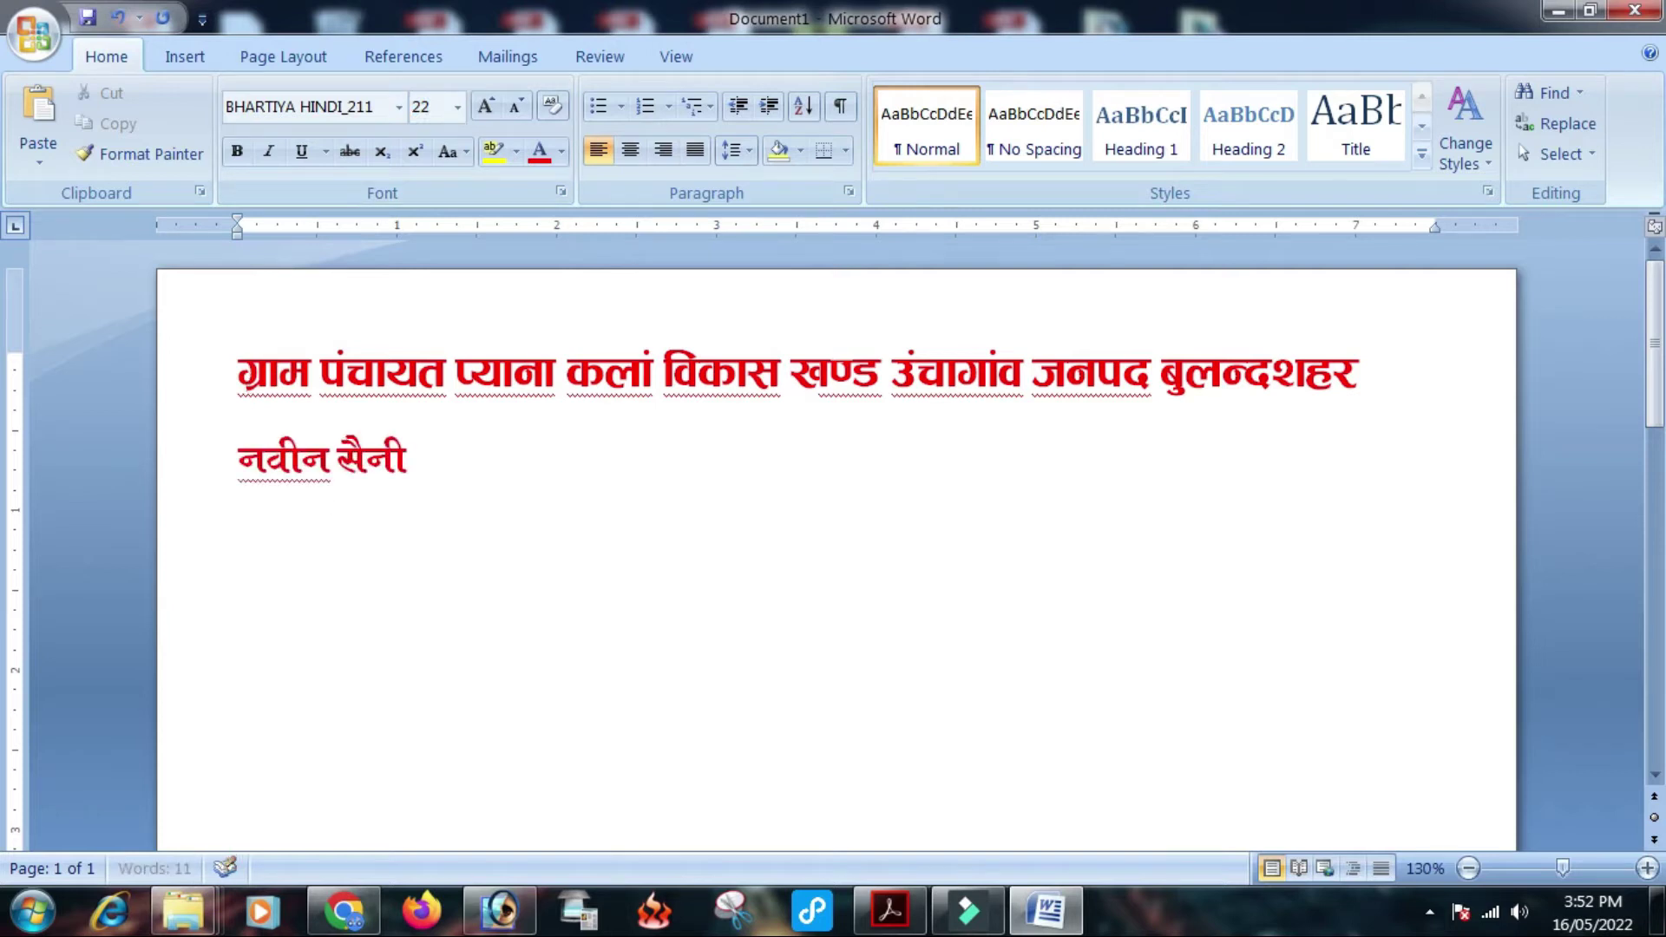
type("ञ")
key("BackSpace")
type("ञ")
key("BackSpace")
key("Return")
type("ग्राम प्र")
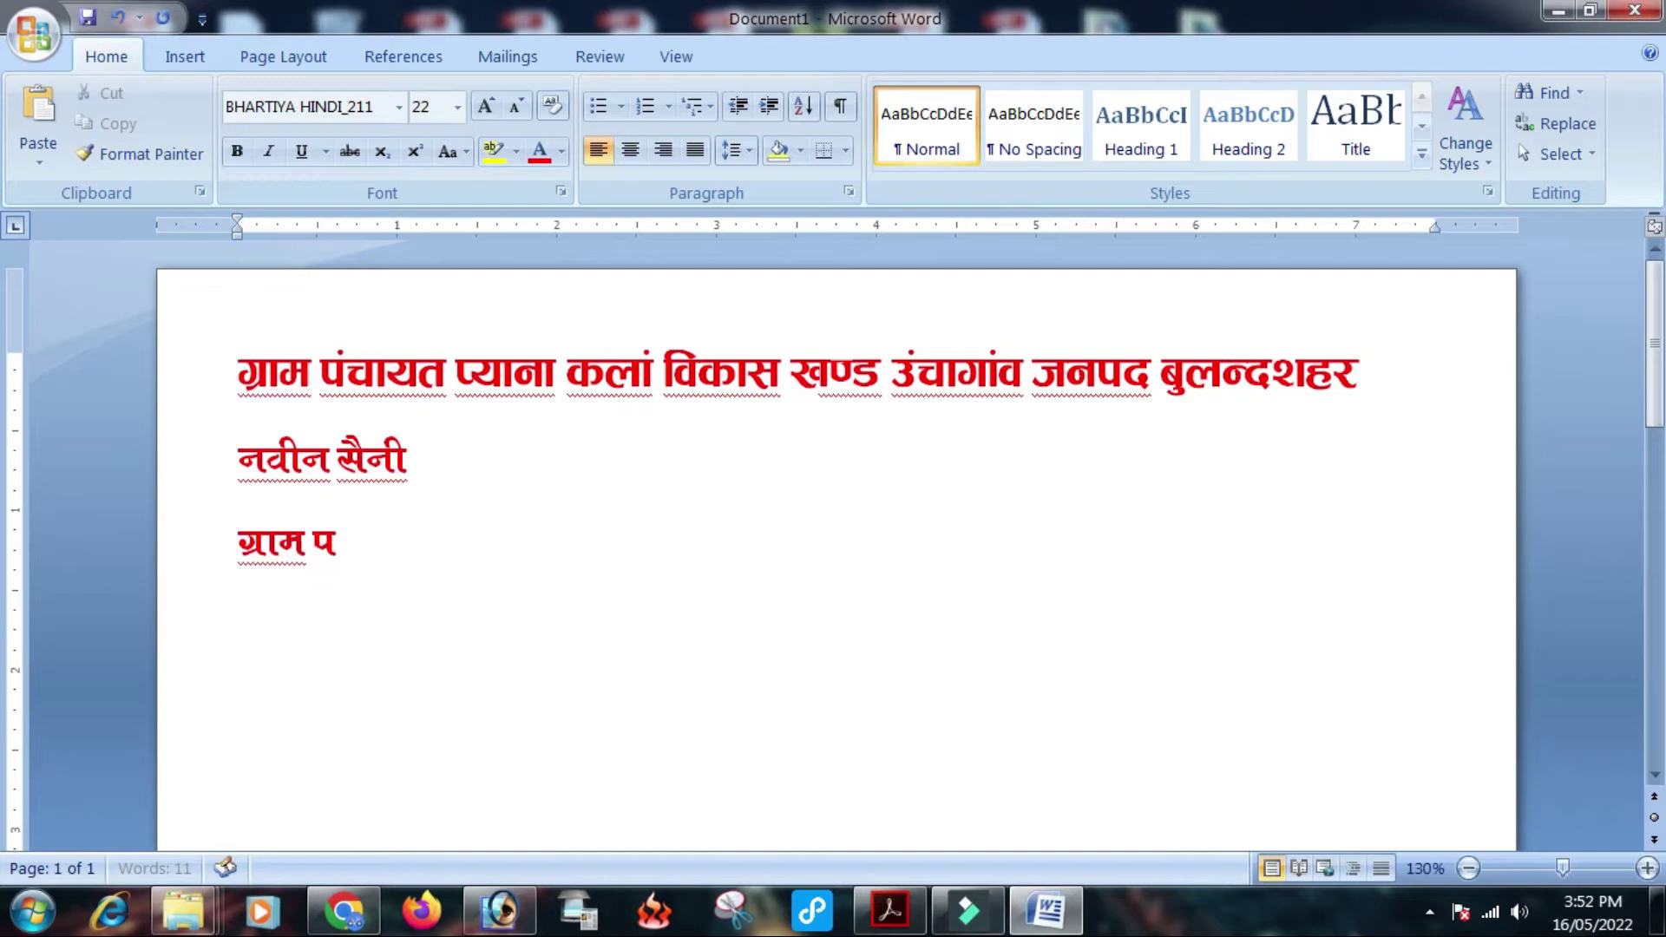
type("ध")
type("ान")
key("Return")
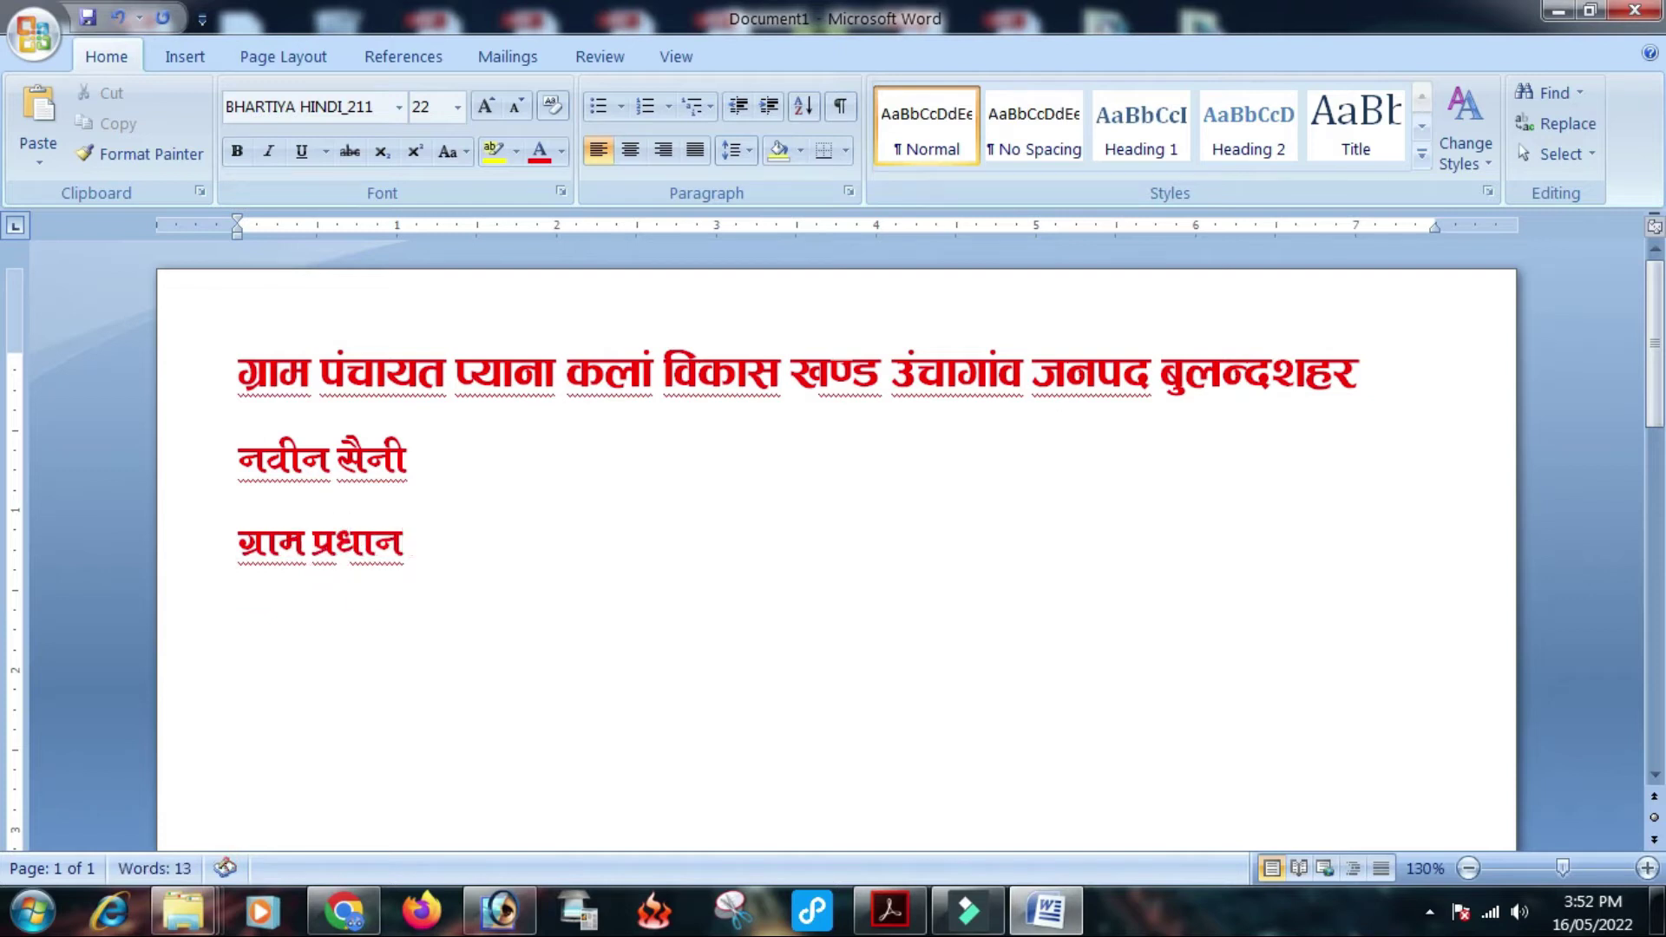
type("माे०")
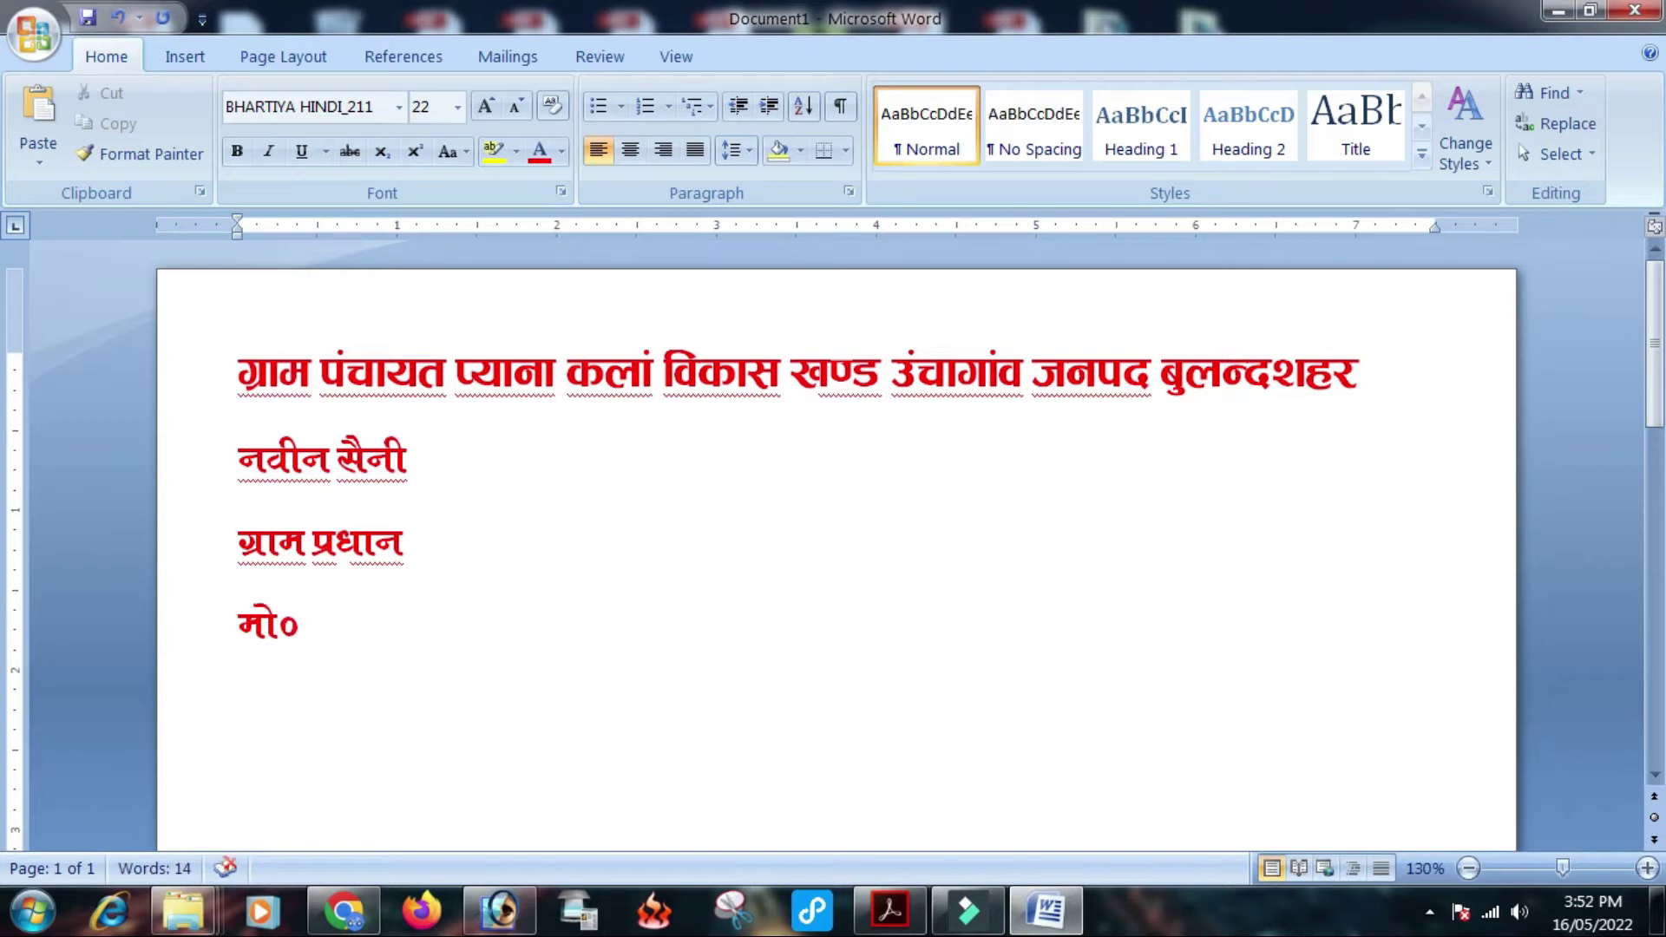
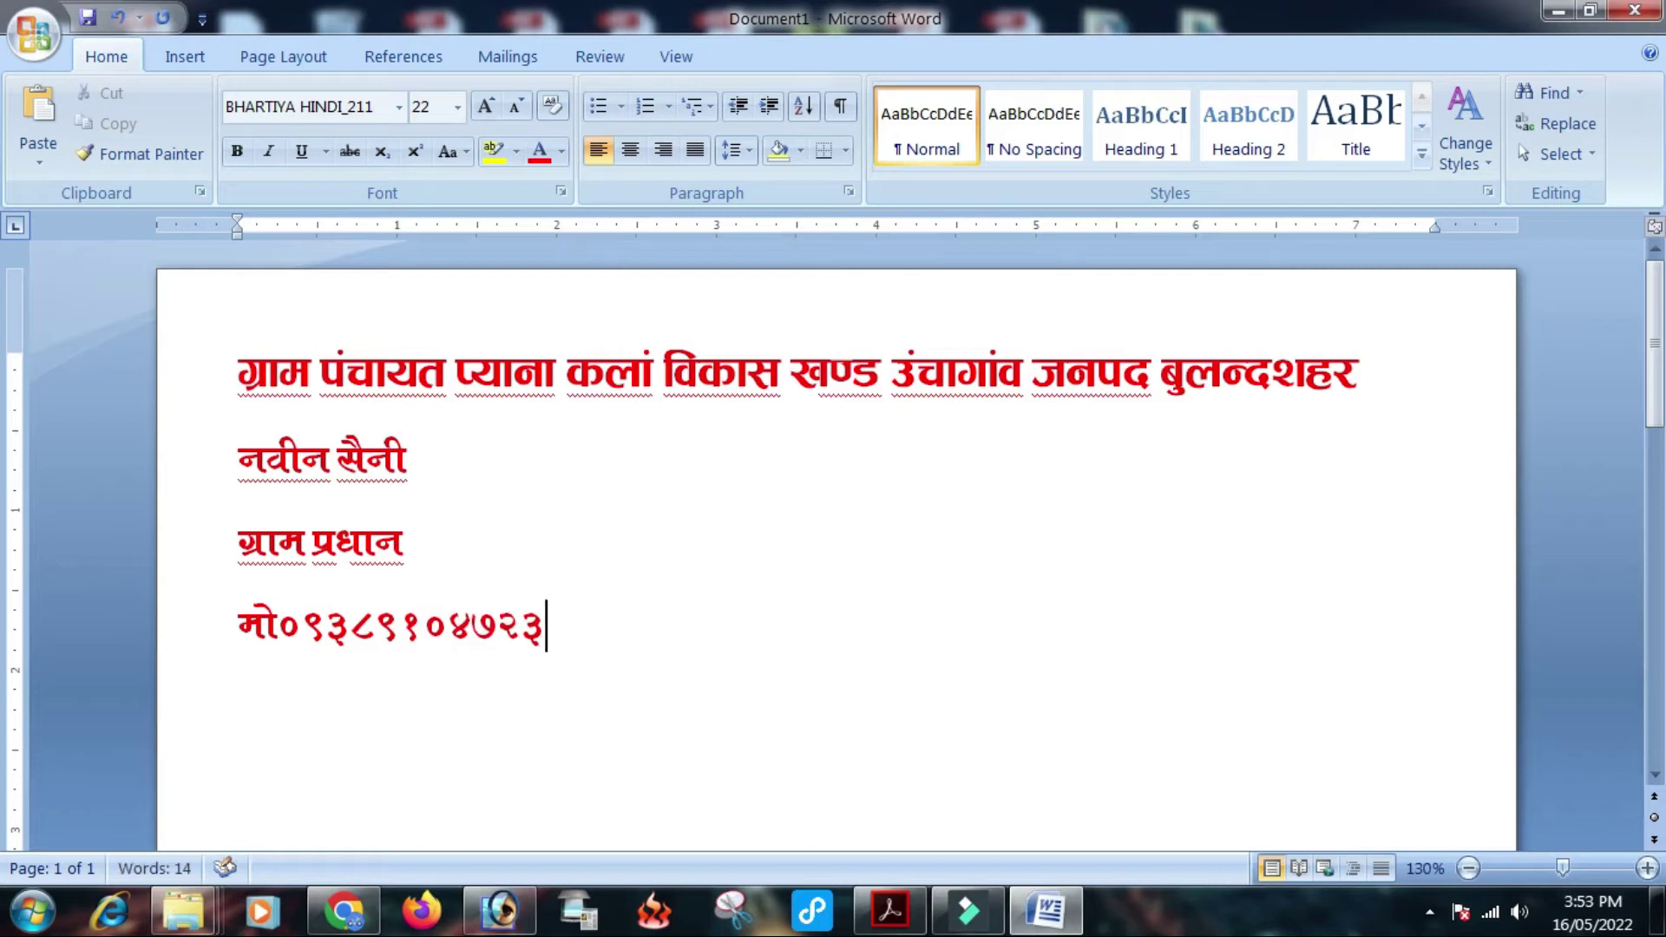
Colour the three lines below the heading dark blue.
mouse_move(236, 450)
left_mouse_down()
mouse_move(329, 580)
mouse_move(603, 626)
left_mouse_up()
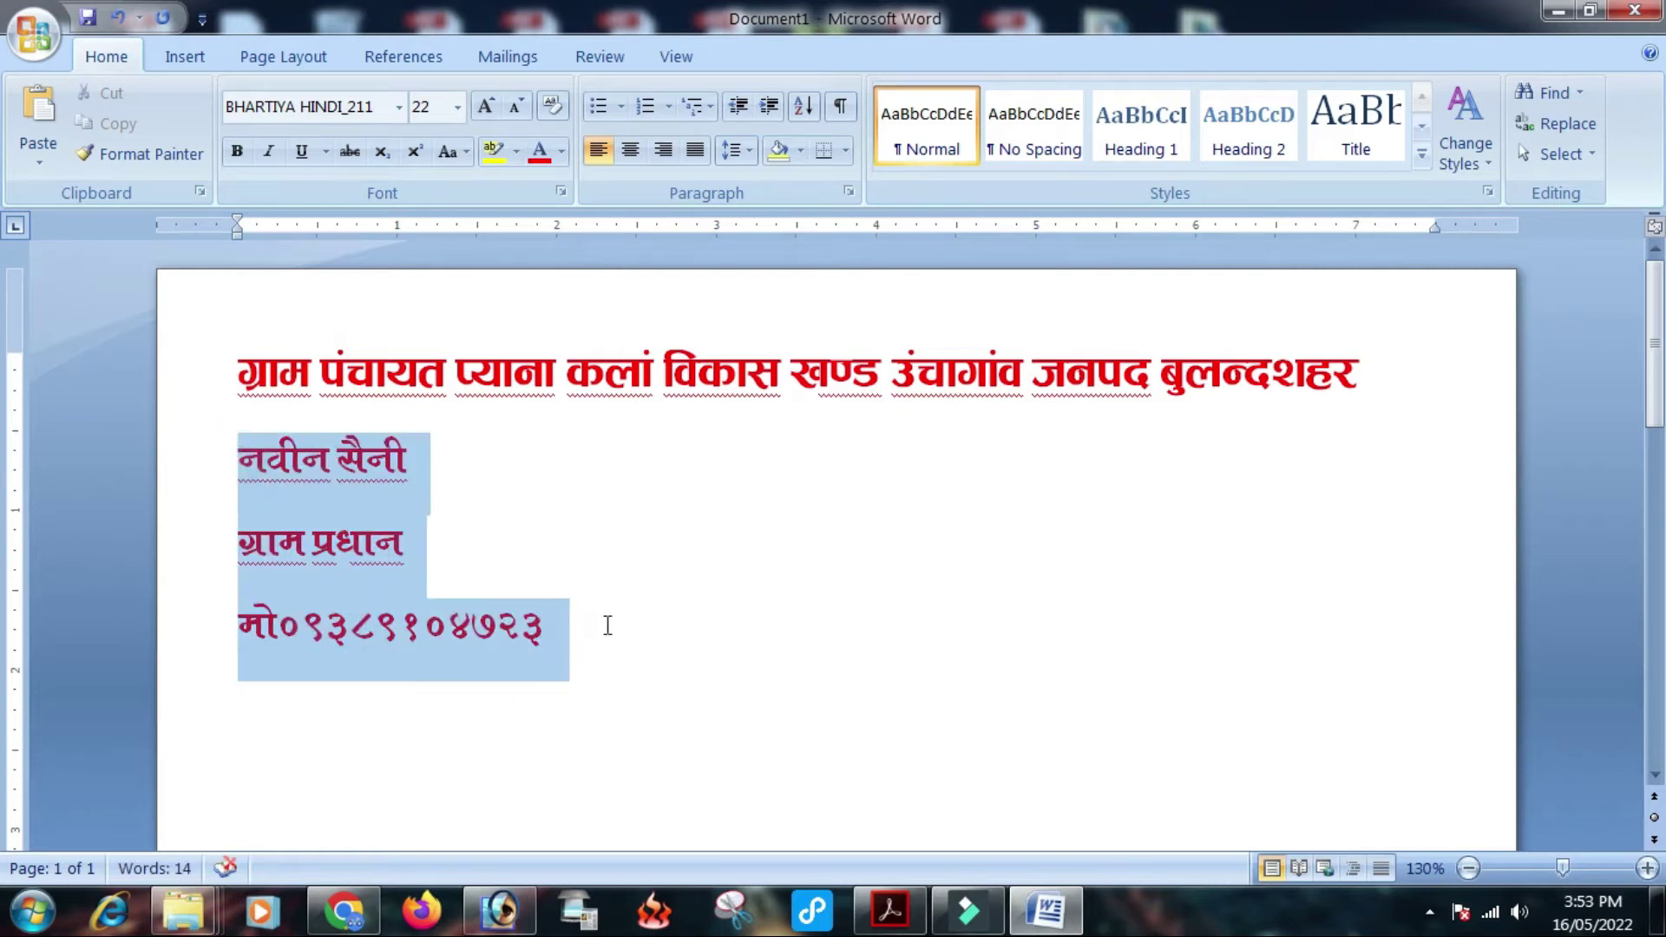
left_click(606, 546)
left_click_drag(568, 637, 227, 434)
left_click(561, 152)
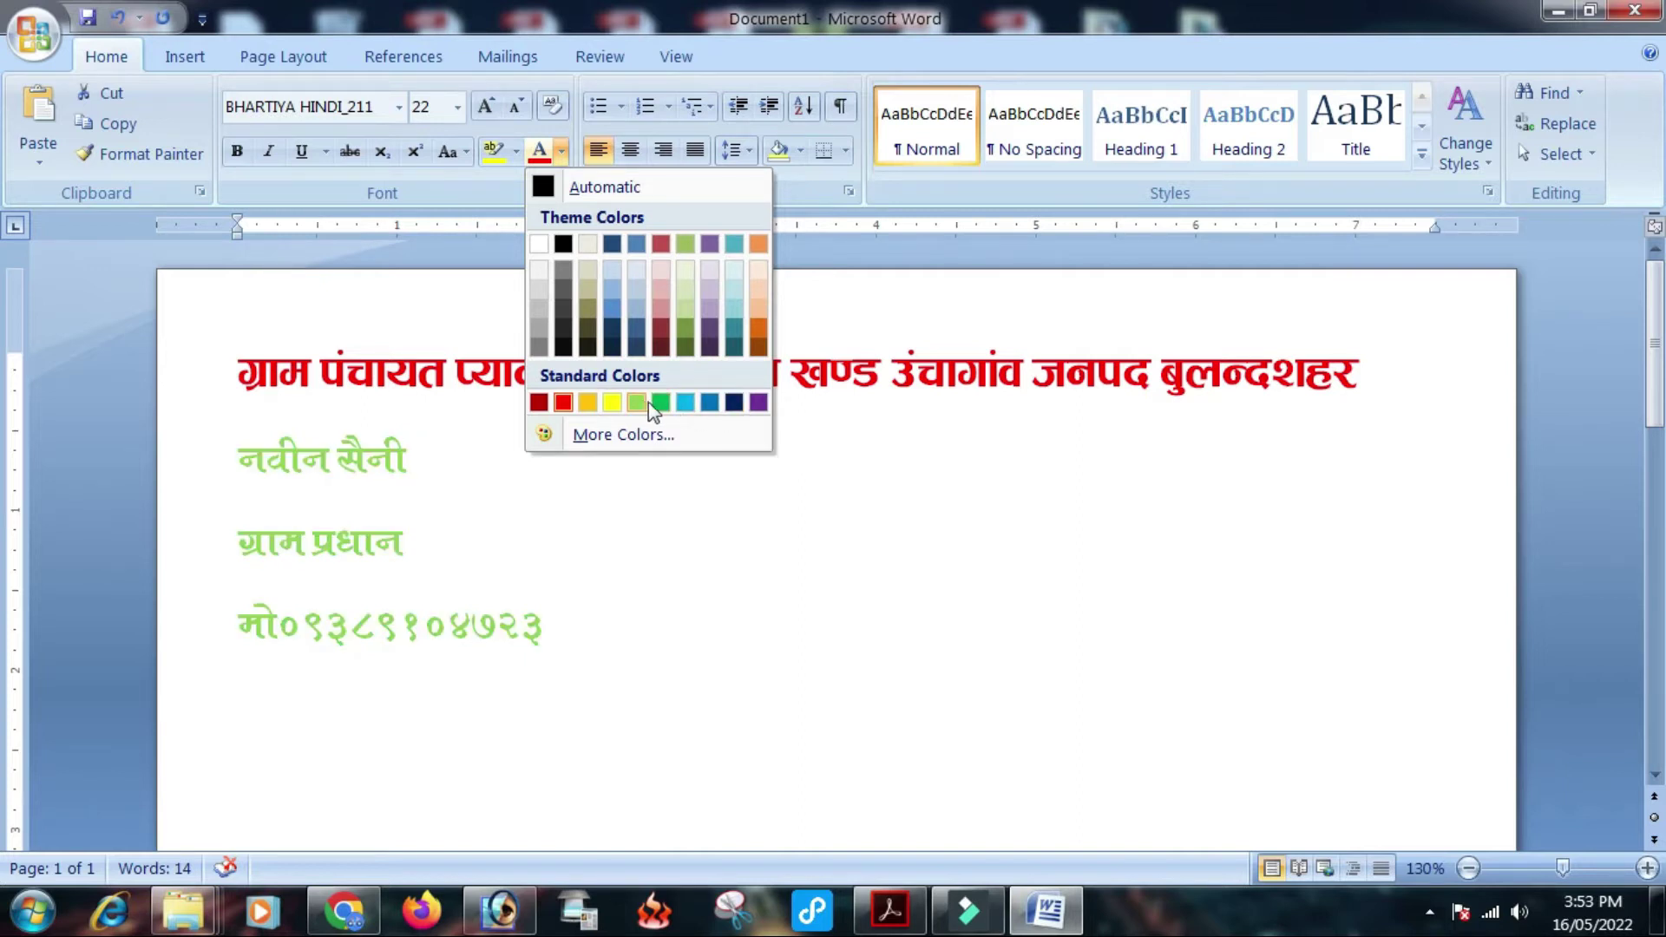
left_click(733, 403)
left_click(612, 510)
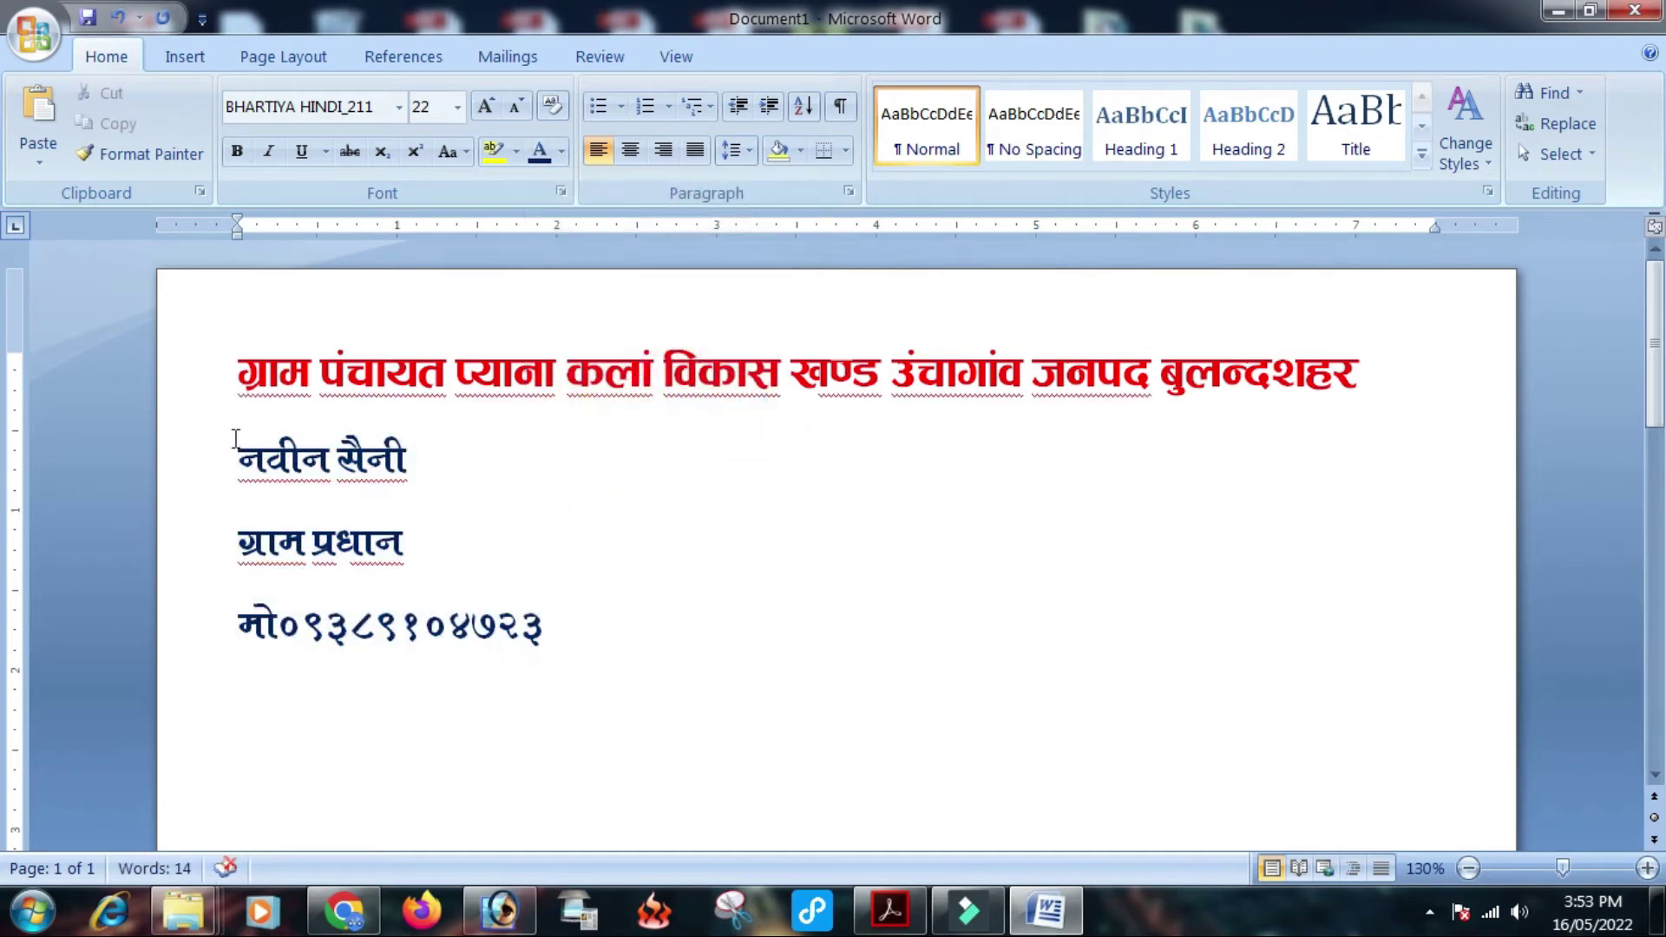
Remove space after the three lines, then all four paragraphs, undoing the last change.
left_click_drag(243, 447, 564, 637)
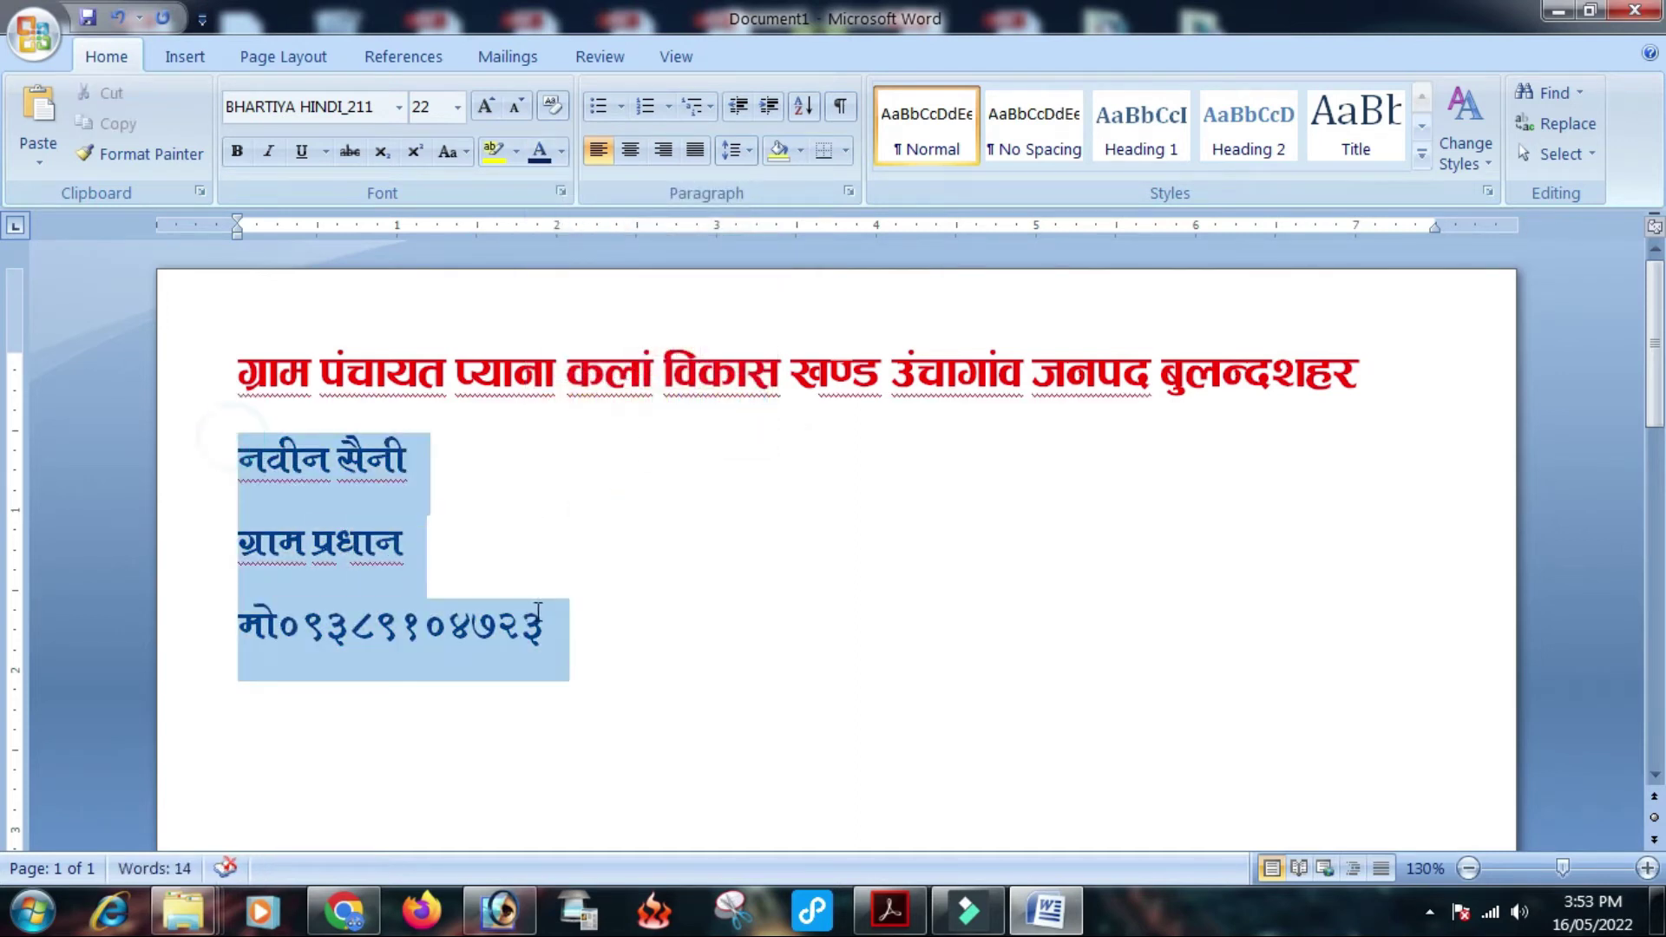
left_click(751, 151)
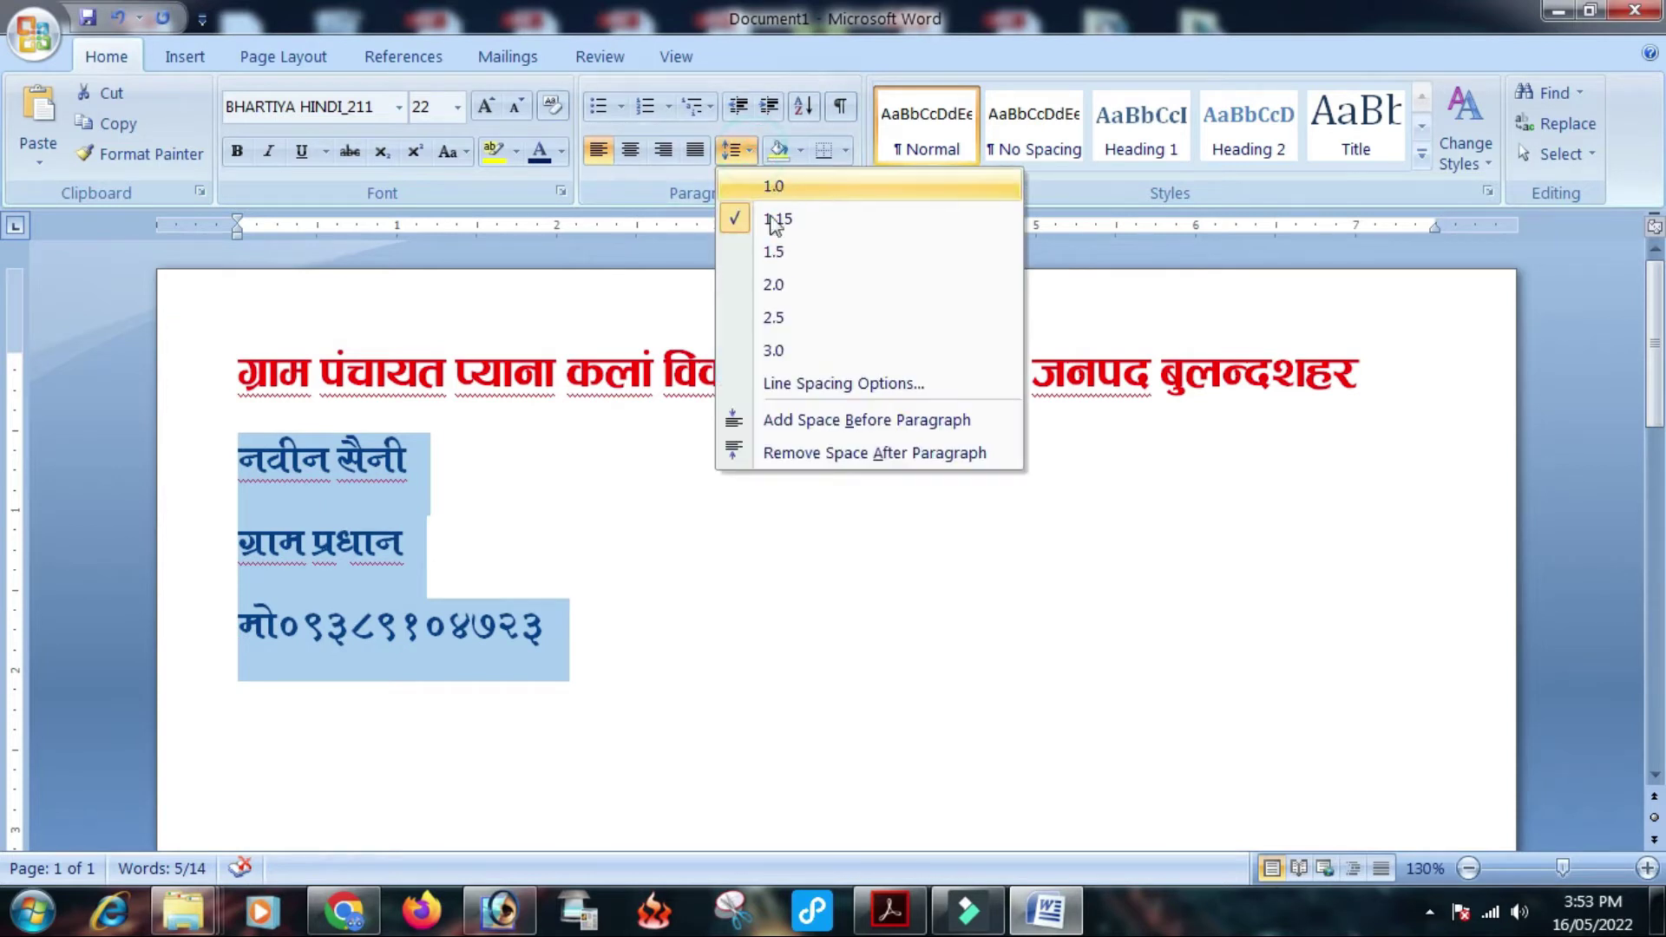
left_click(831, 453)
left_click(617, 544)
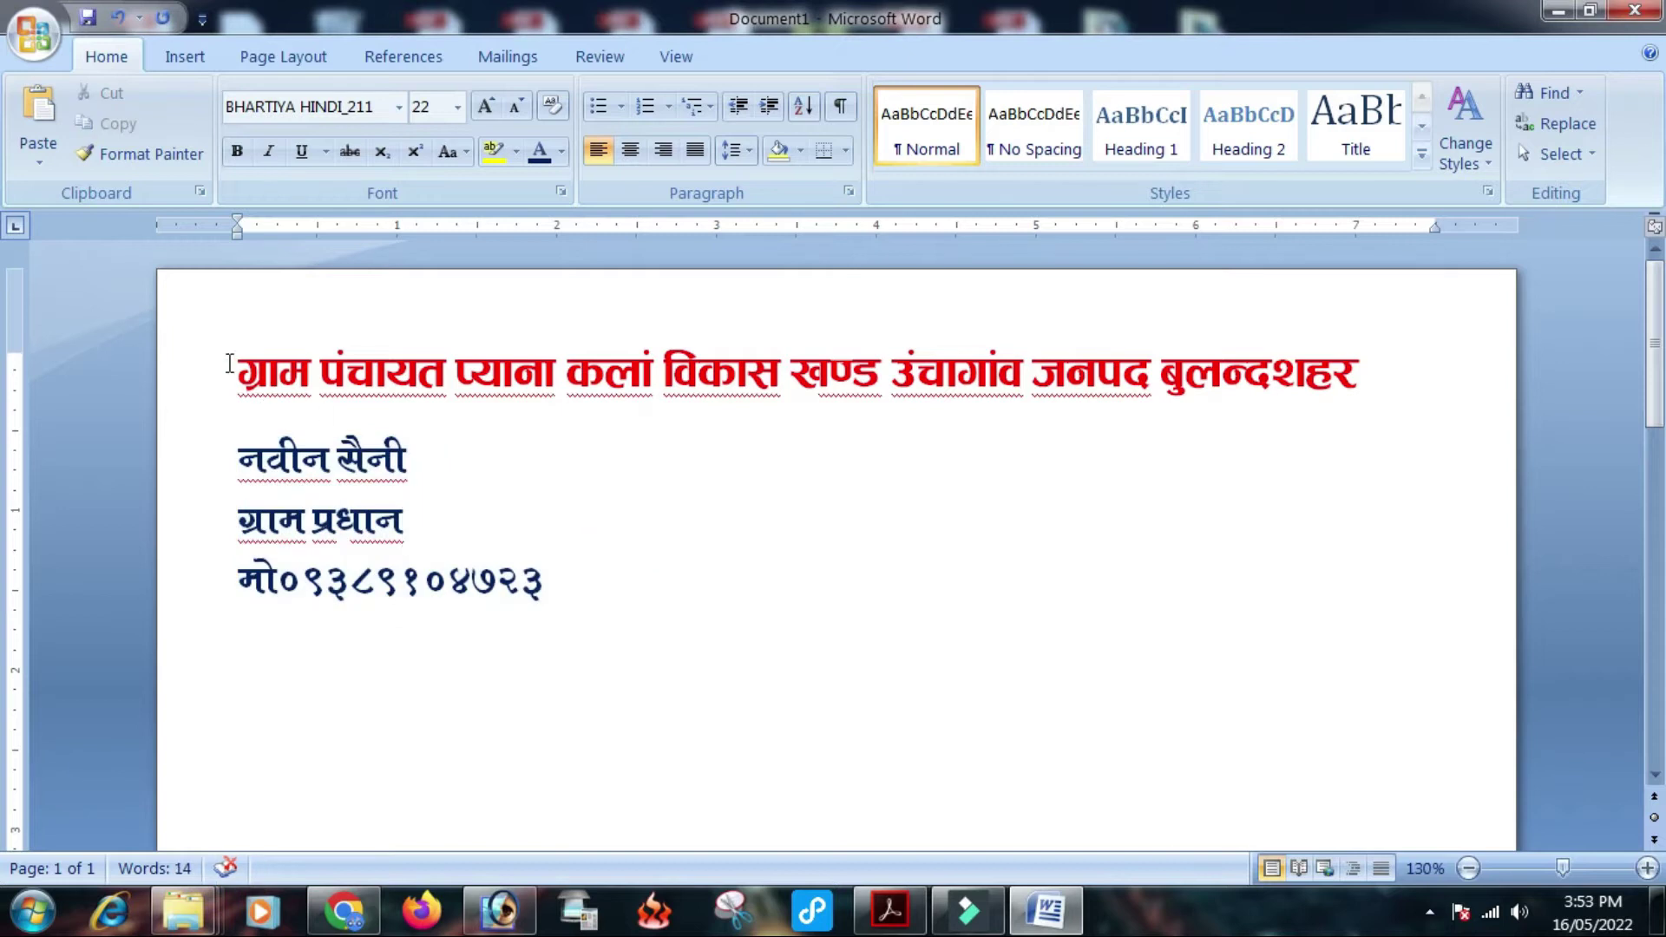
left_click_drag(229, 362, 668, 606)
left_click(738, 151)
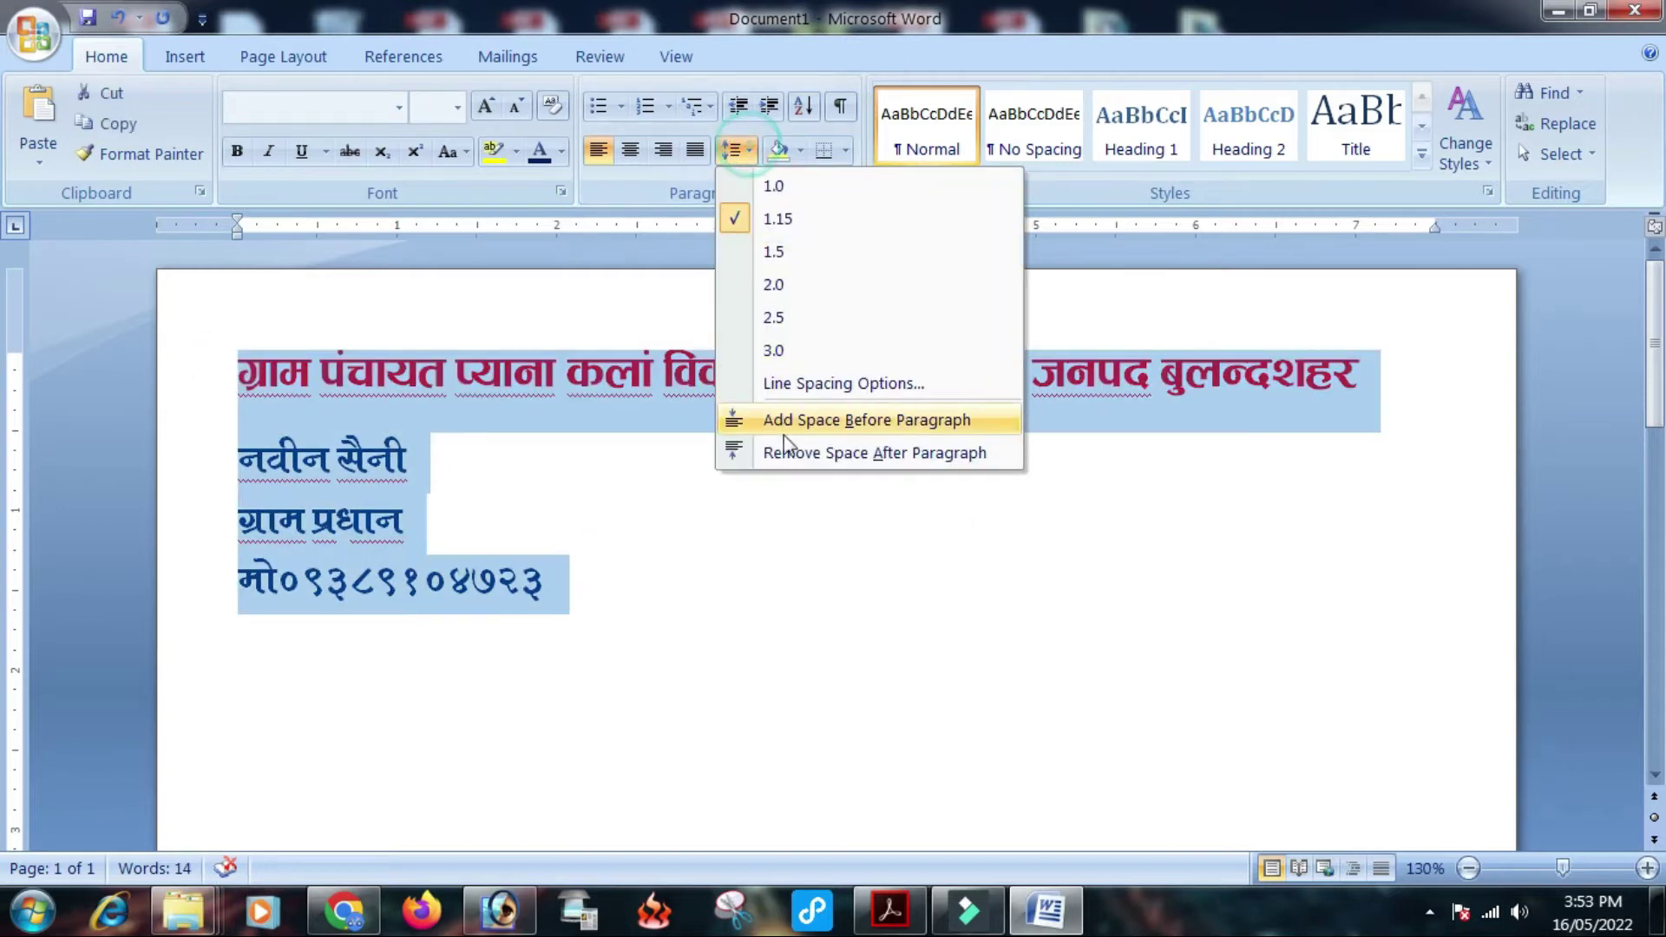
left_click(836, 452)
left_click(506, 453)
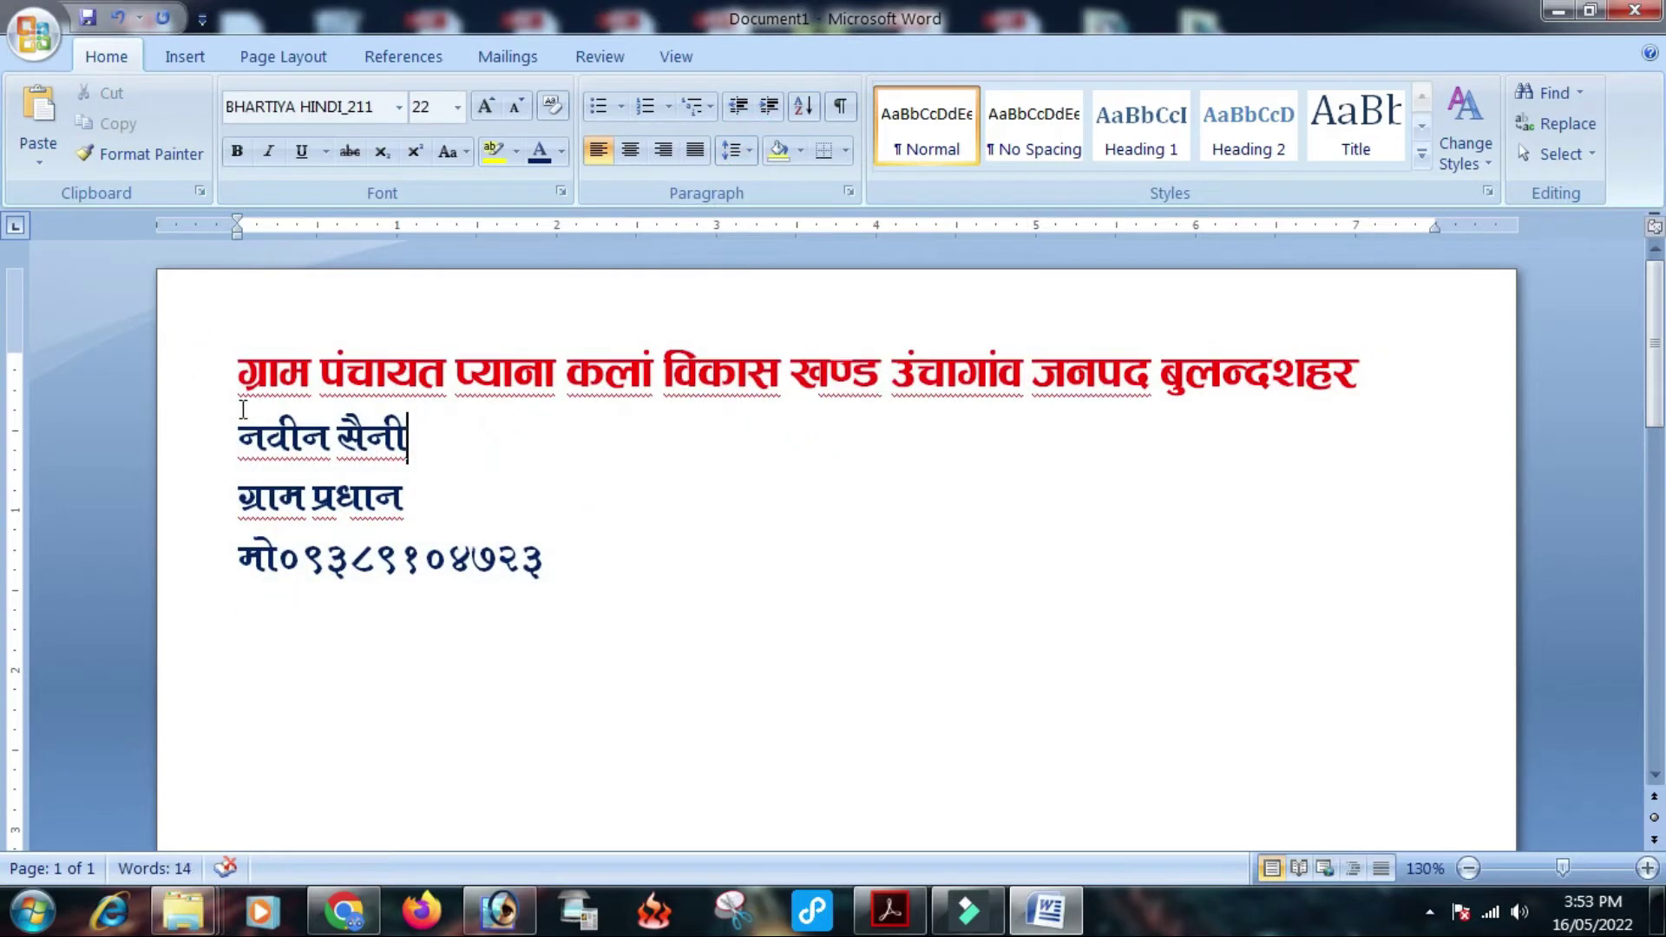
key("ctrl+z")
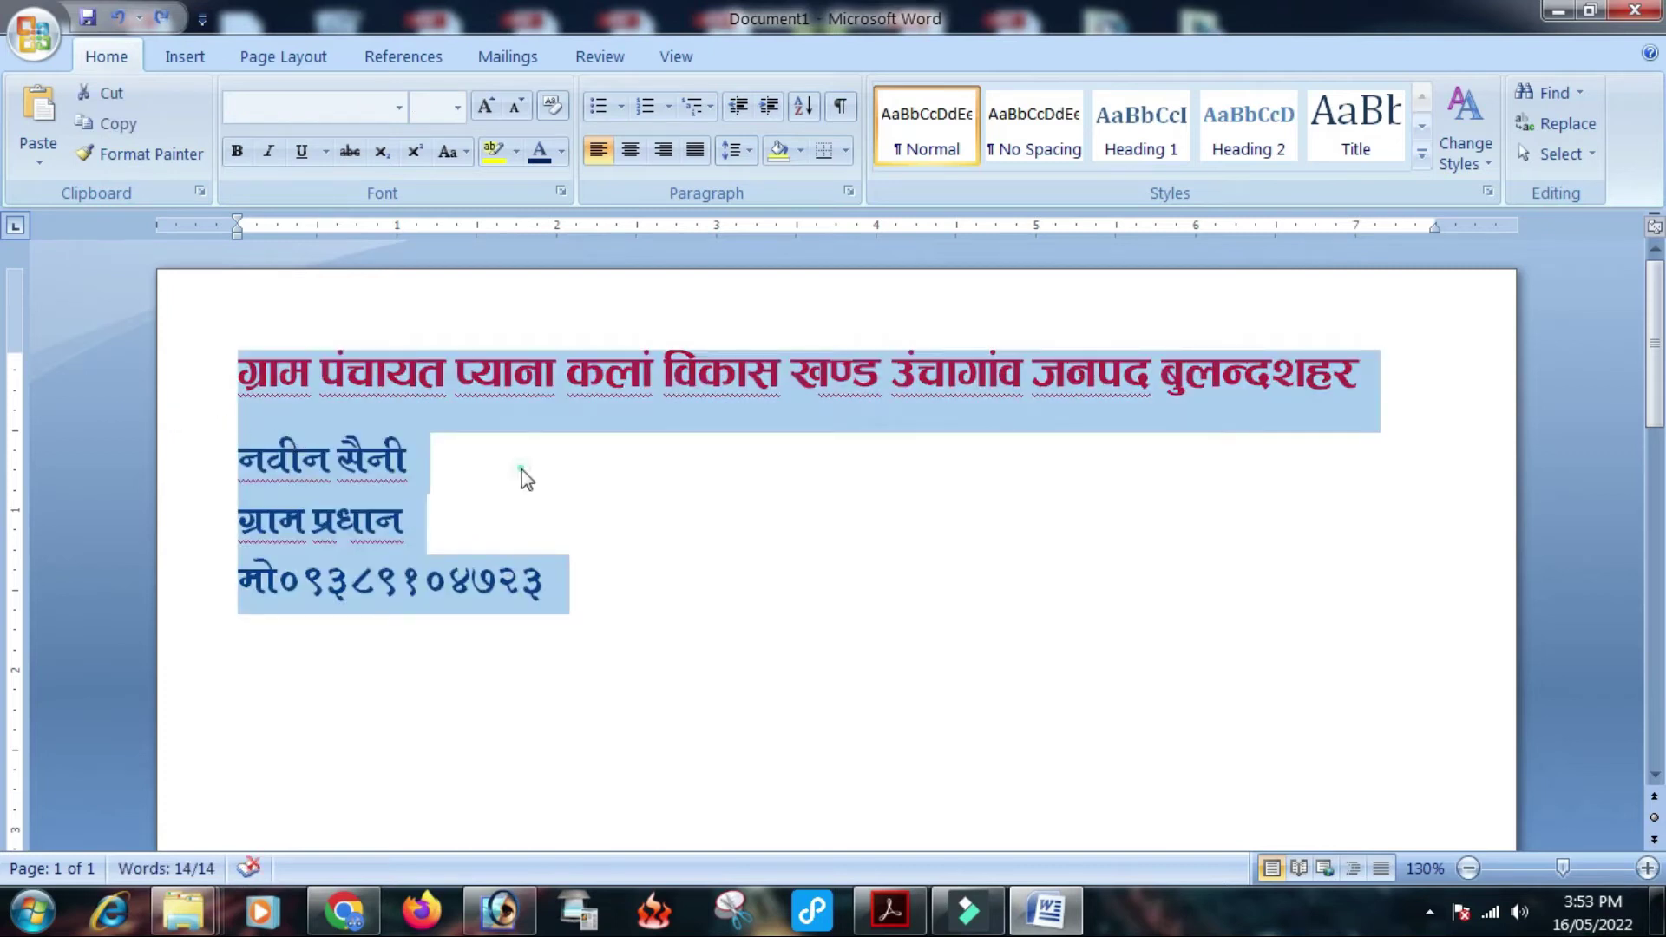
Apply Remove Space After Paragraph to all four lines of the letterhead.
left_click(523, 473)
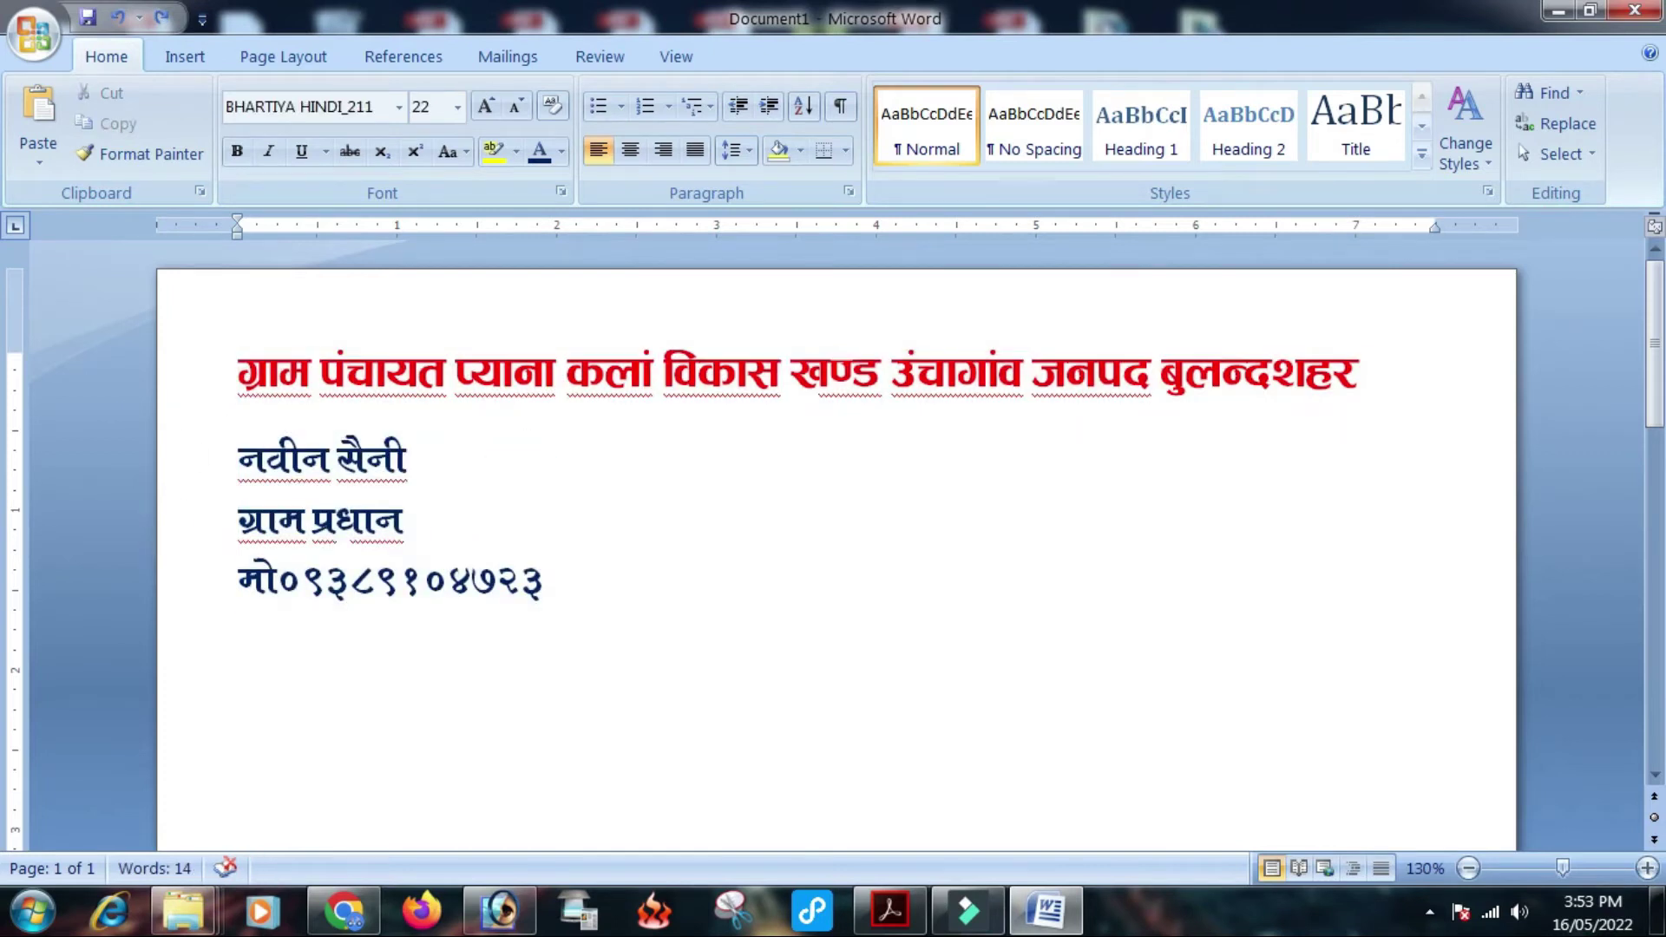
mouse_move(203, 404)
left_mouse_down()
mouse_move(312, 428)
mouse_move(408, 408)
mouse_move(239, 407)
left_mouse_up()
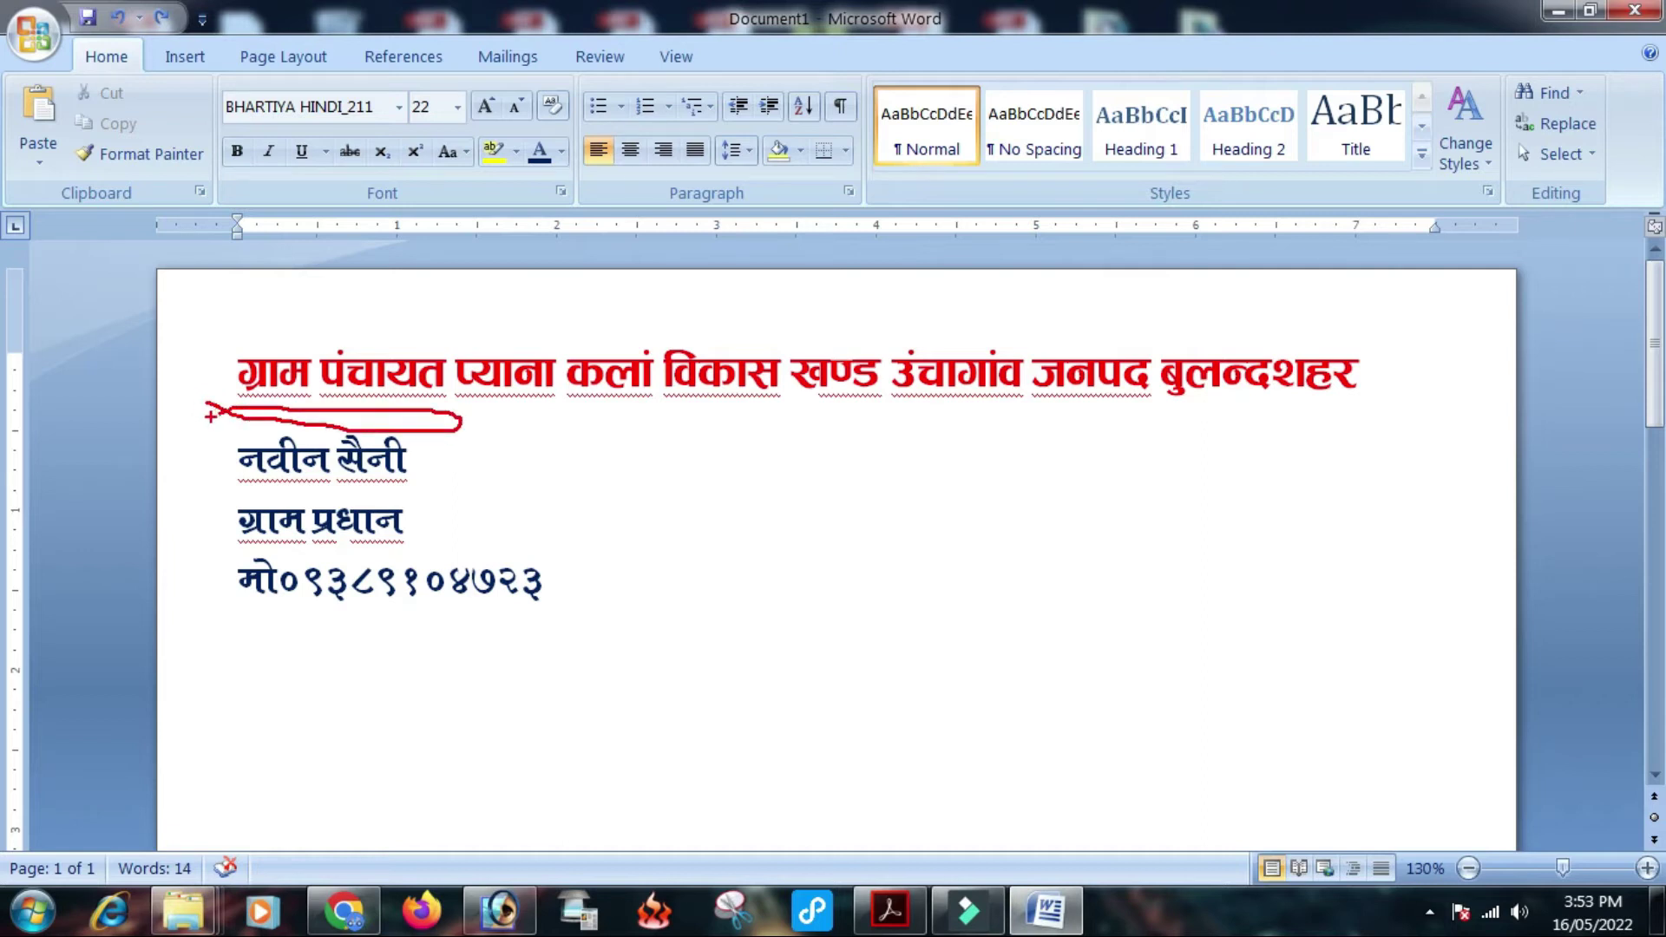
key("Escape")
left_click(578, 521)
left_click_drag(243, 361, 555, 581)
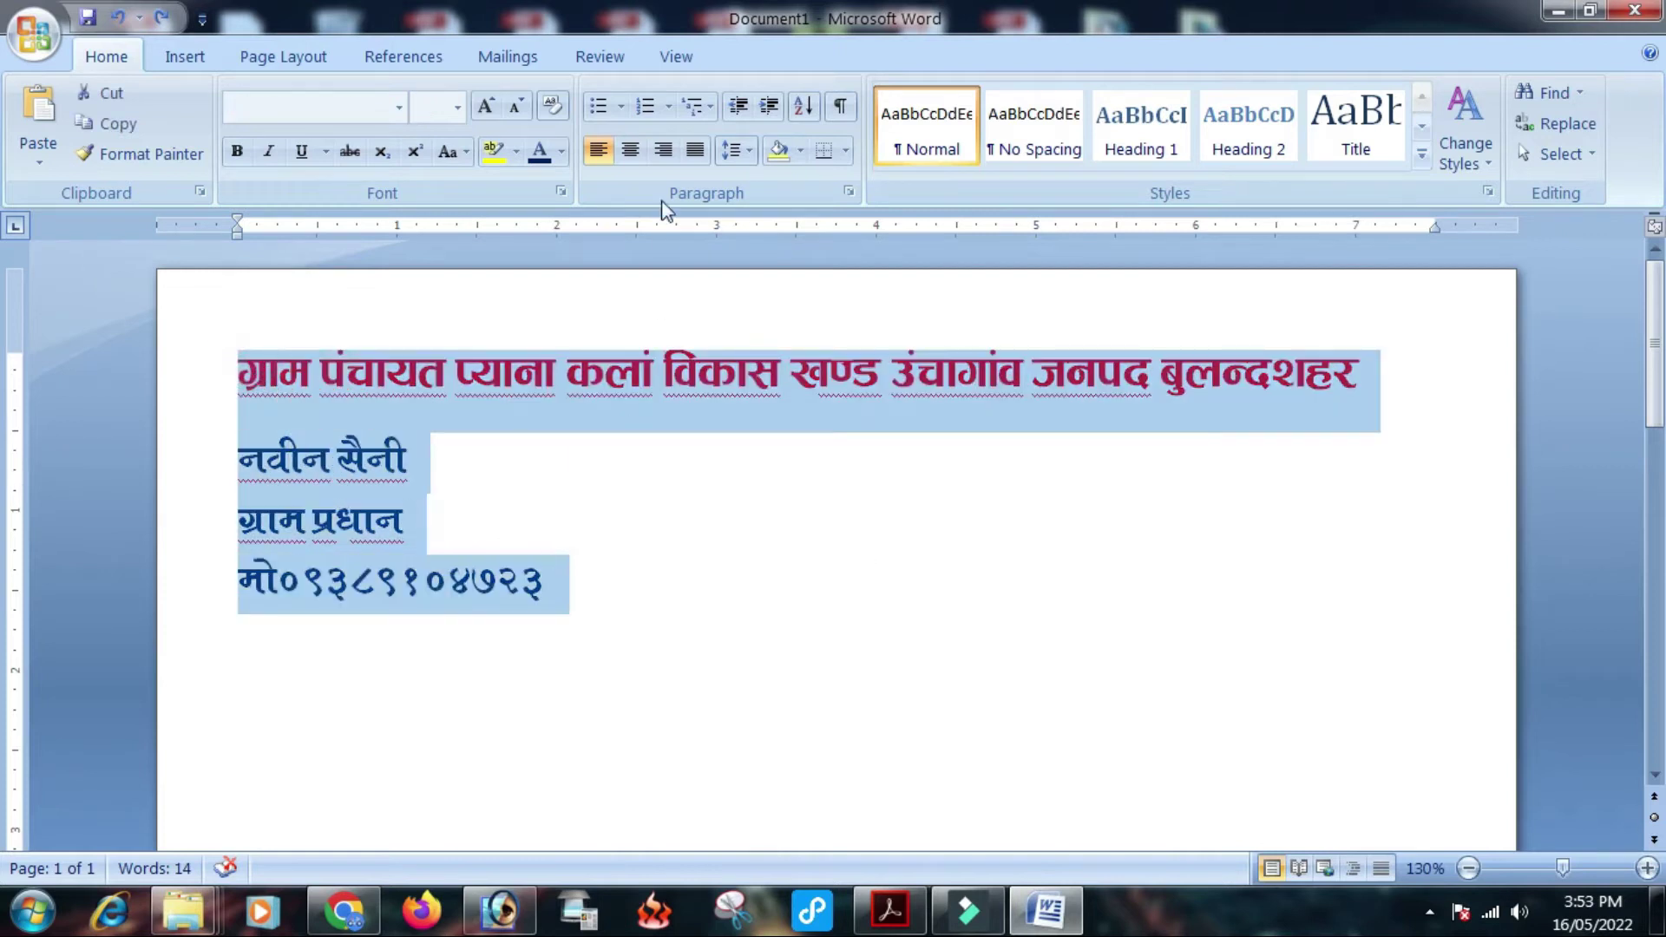
left_click(731, 152)
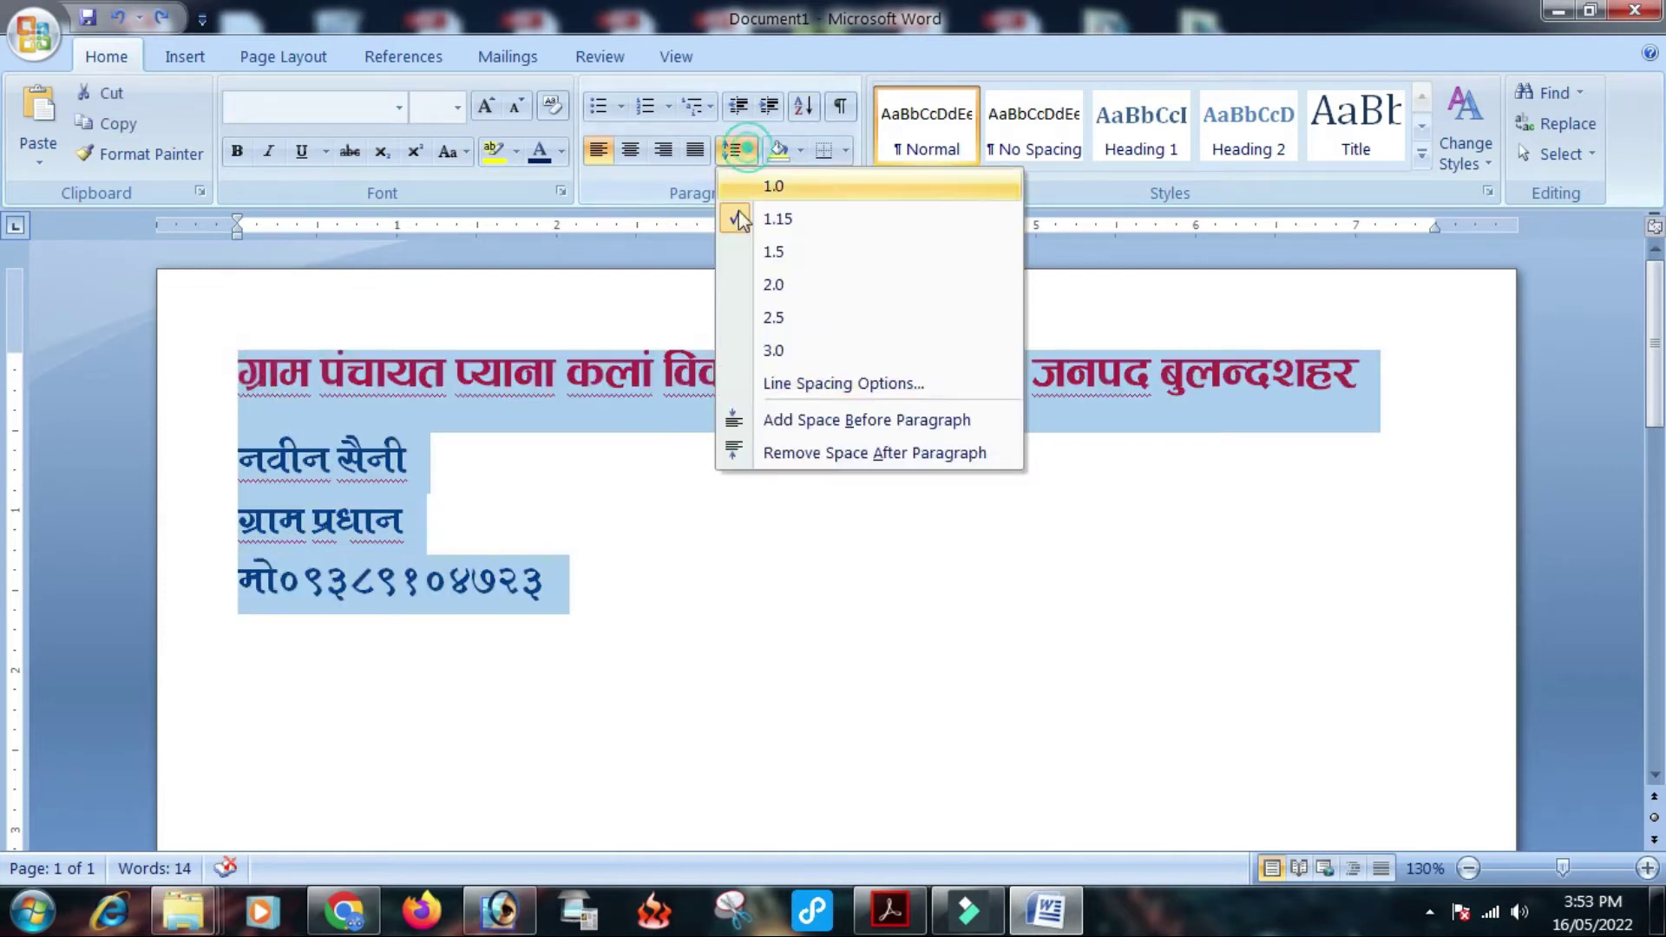
left_click(781, 452)
left_click(767, 490)
left_click(644, 626)
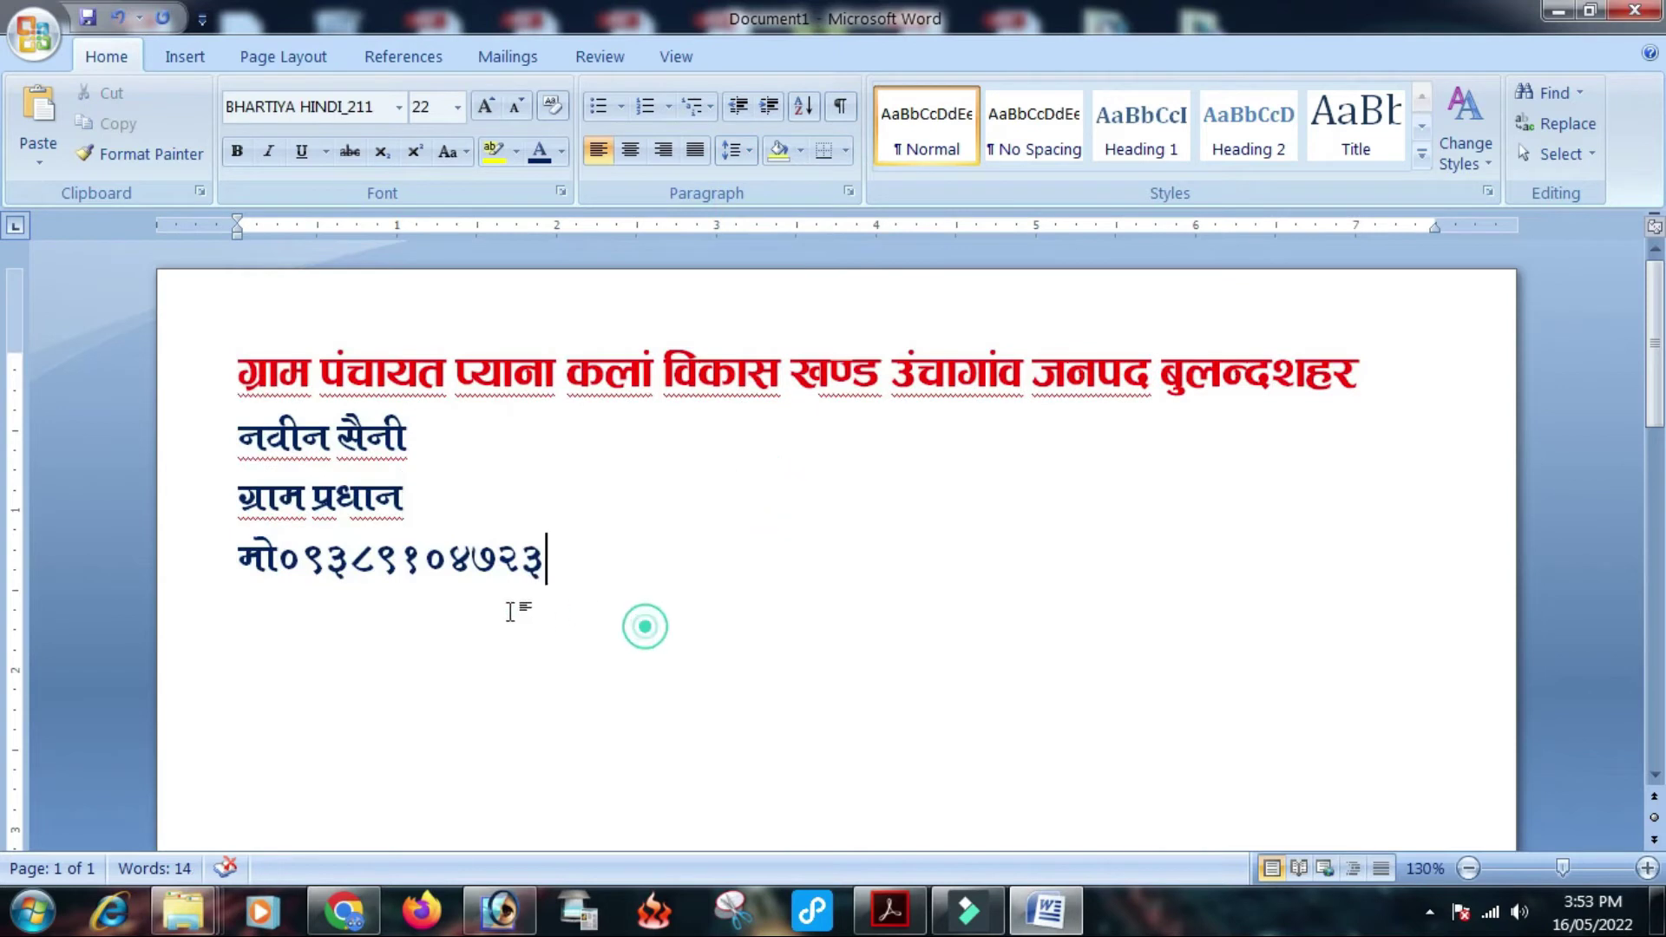
left_click_drag(304, 562, 546, 564)
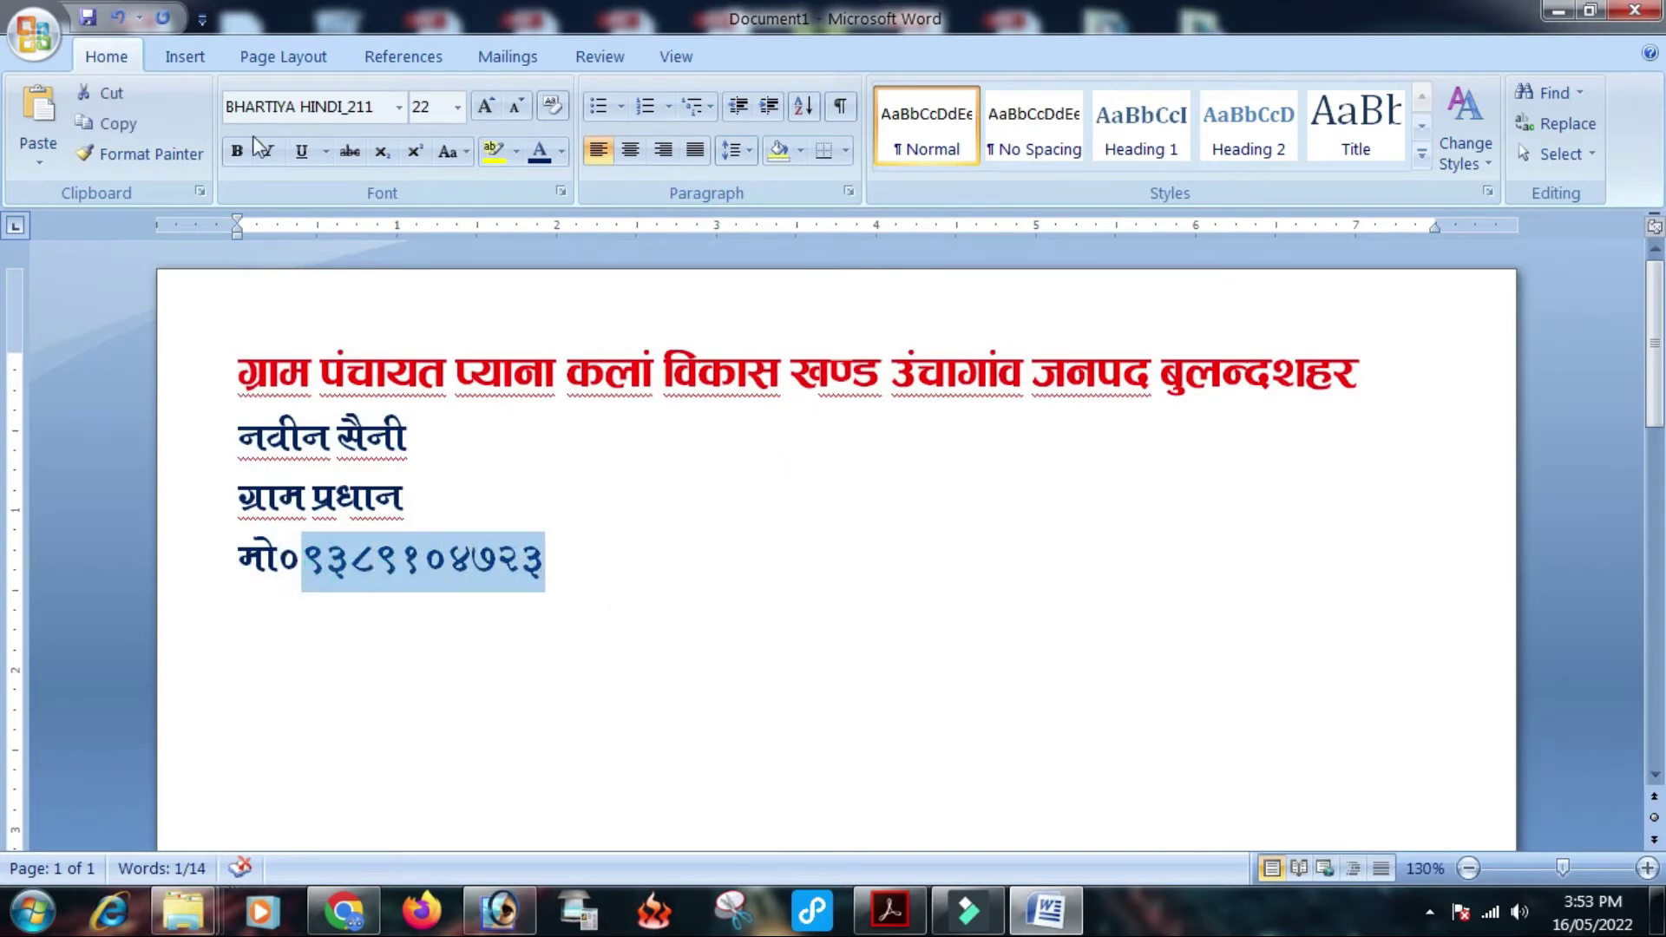
Format the phone digits as bold Cambria at 18 pt.
left_click(399, 107)
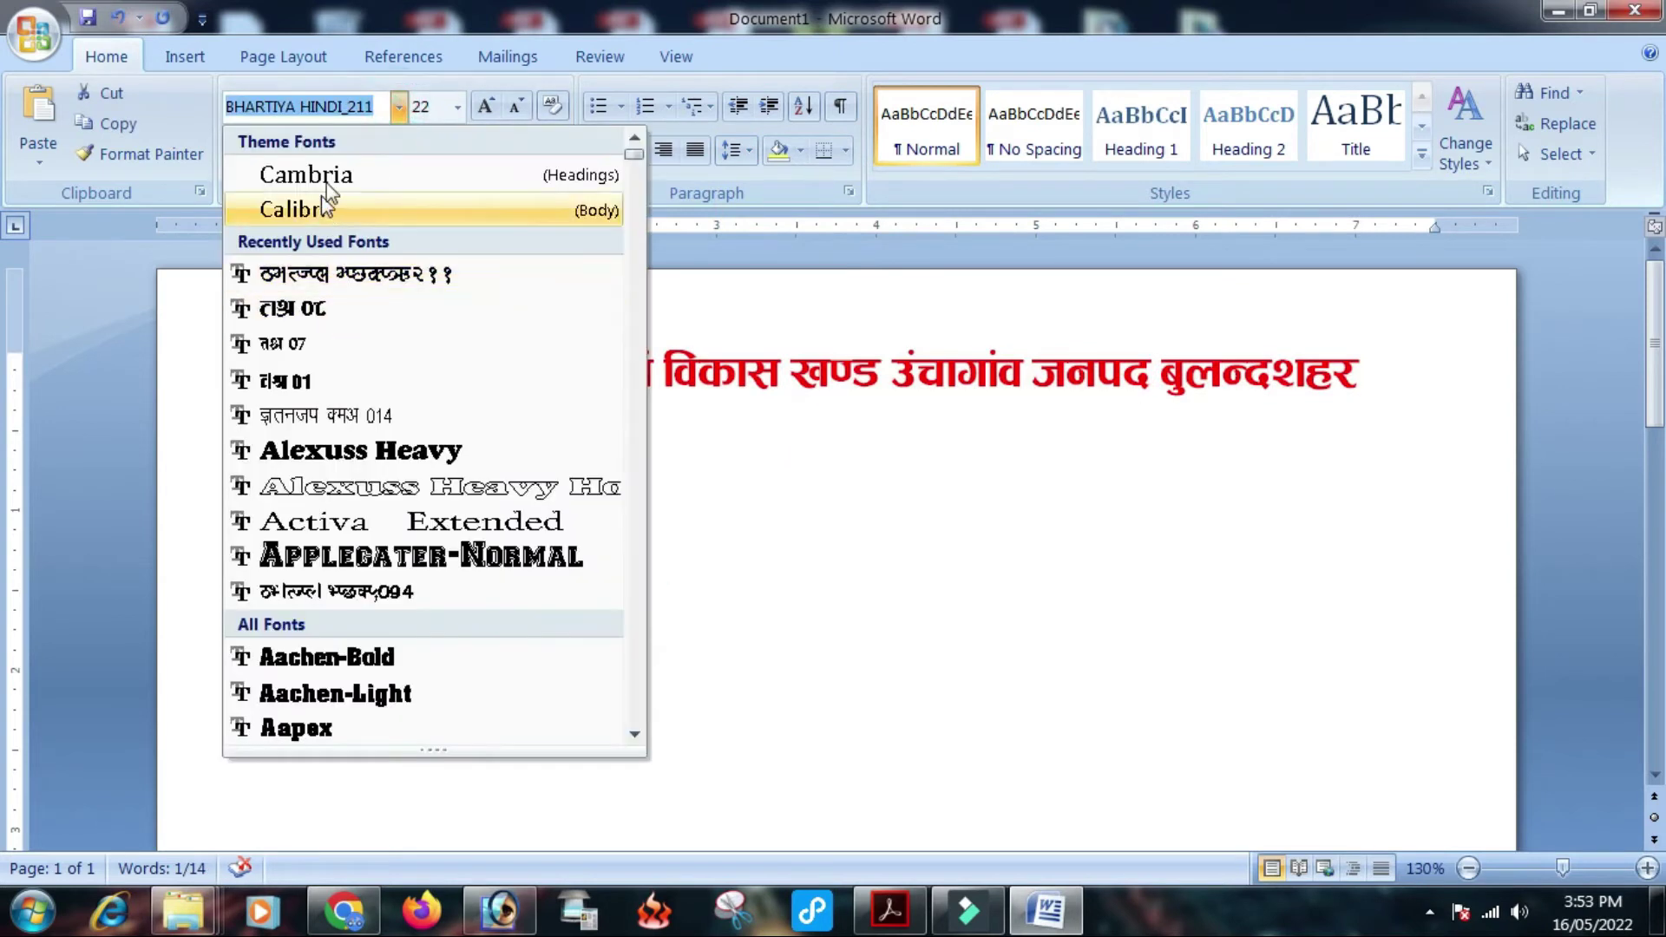
left_click(316, 169)
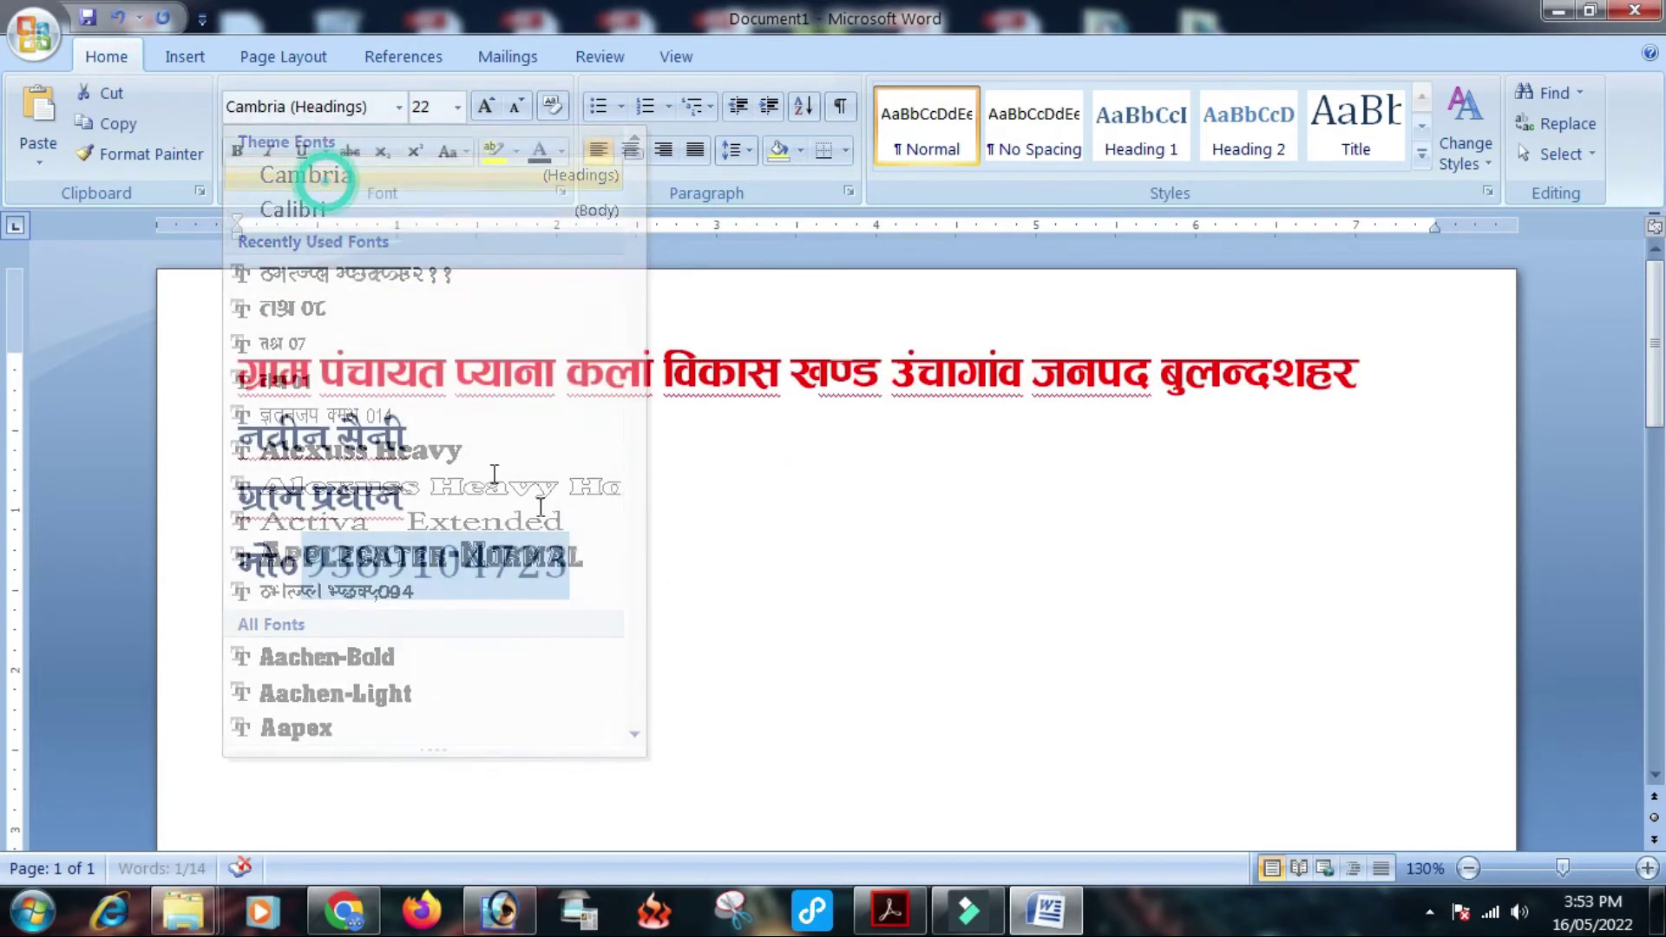
left_click(516, 107)
left_click(516, 107)
left_click(237, 152)
left_click(550, 450)
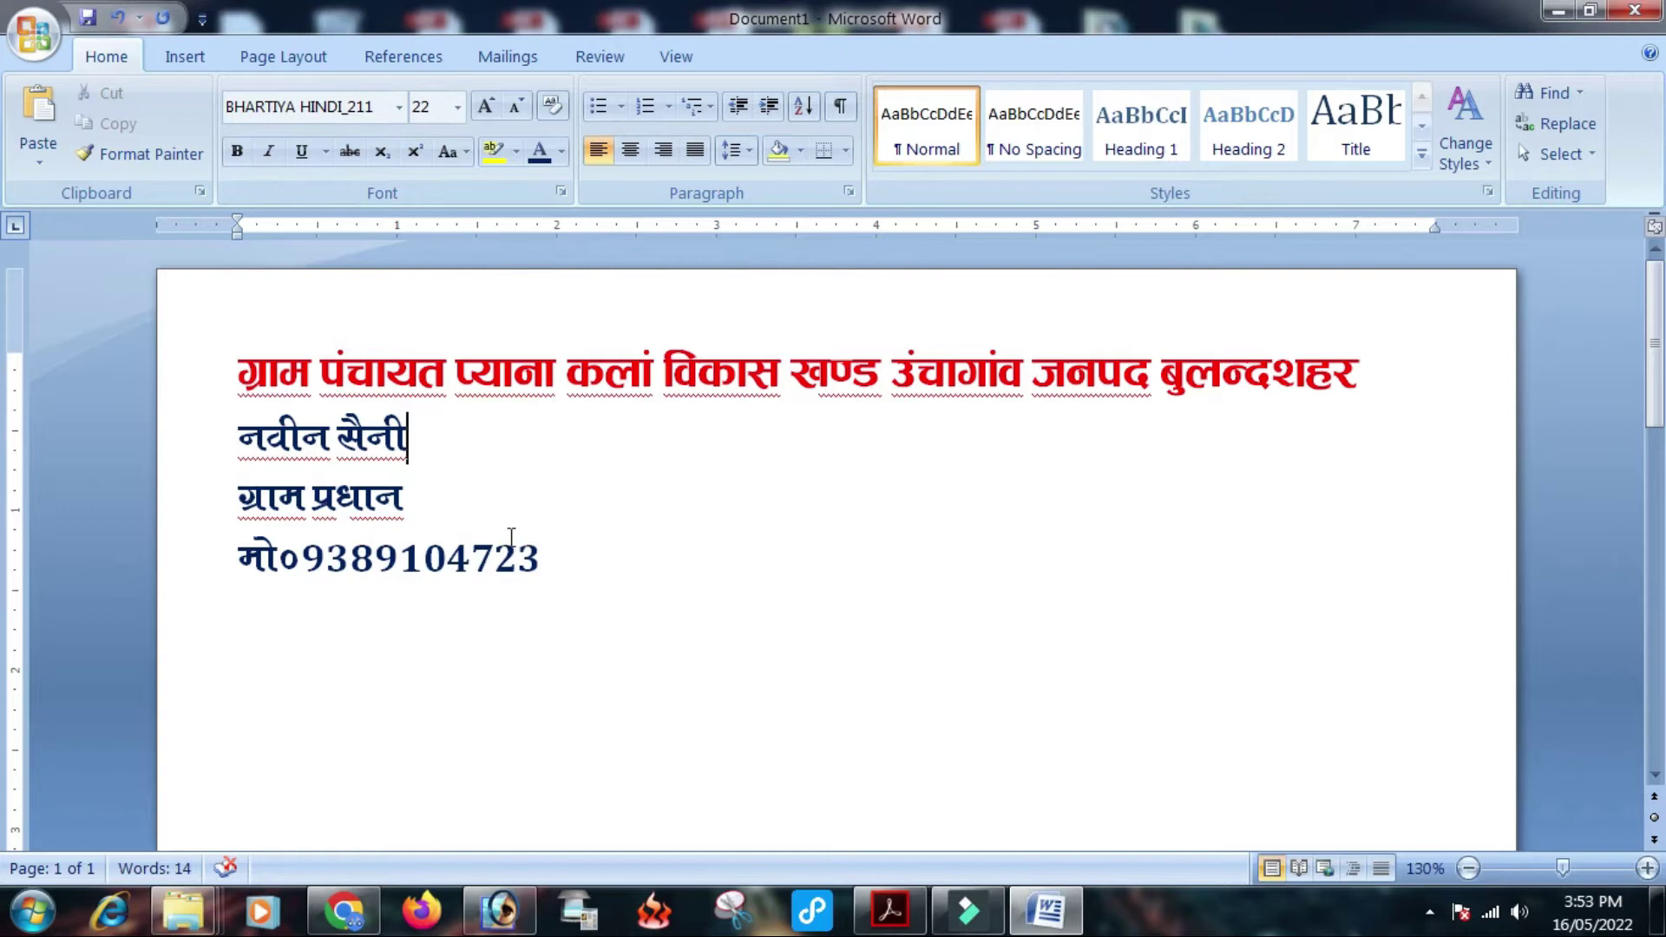
Add निवास at the right end of the name line using tabs.
scroll(510, 537, "up", 2, "ctrl")
left_click(594, 588)
left_click_drag(162, 457, 512, 611)
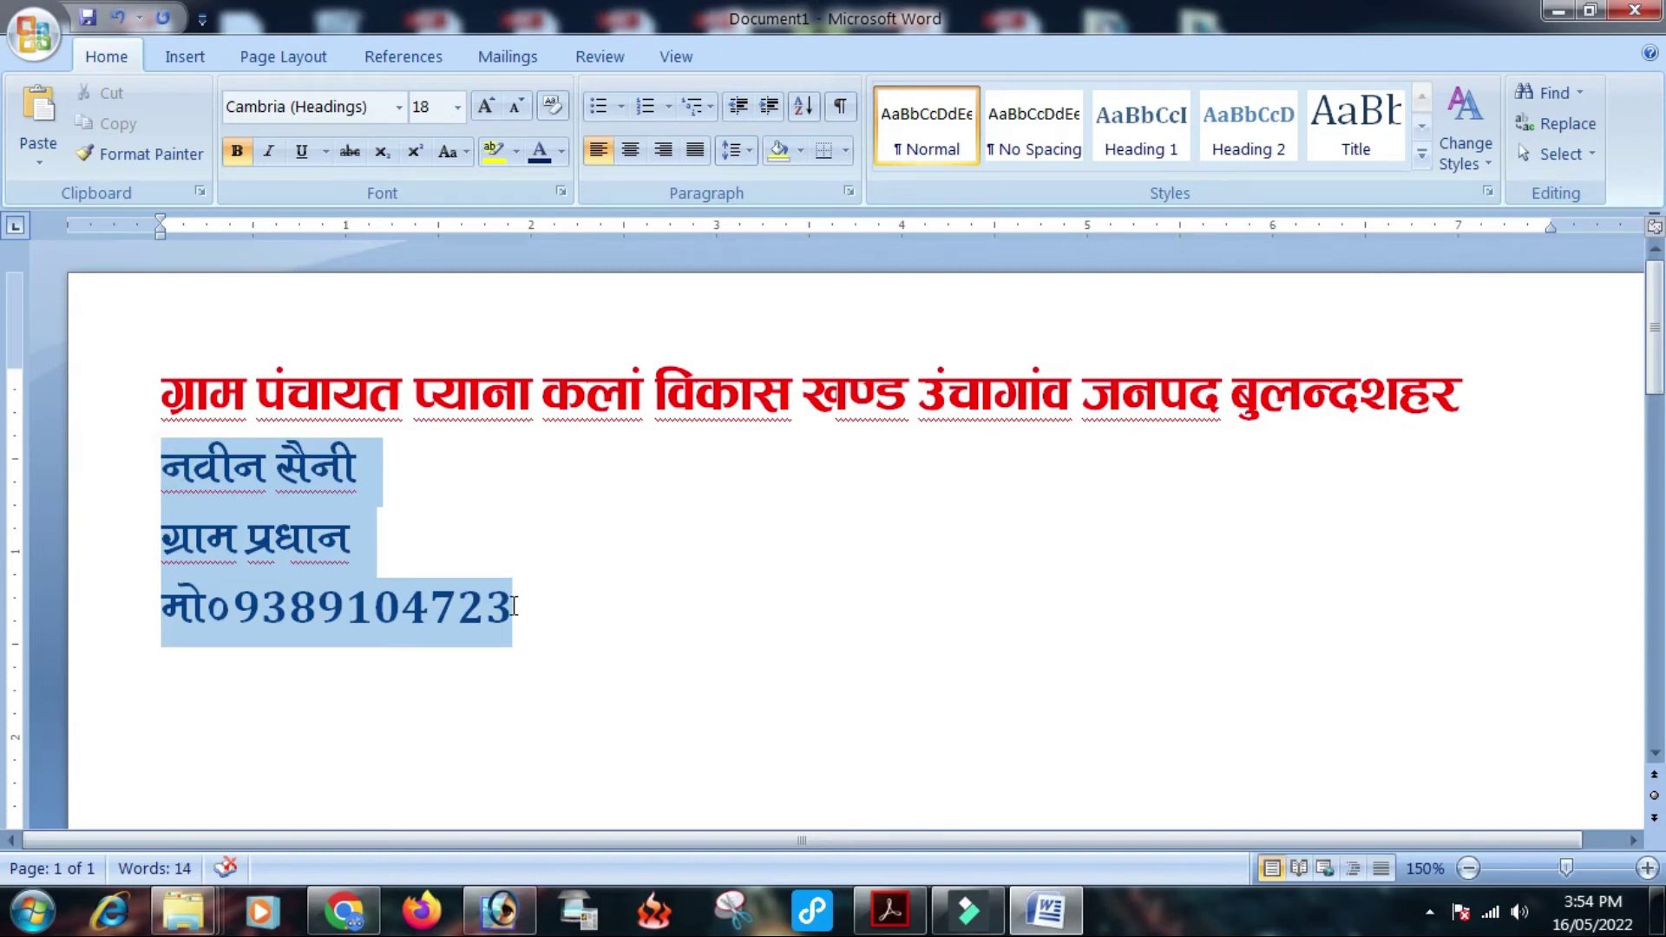
left_click(444, 468)
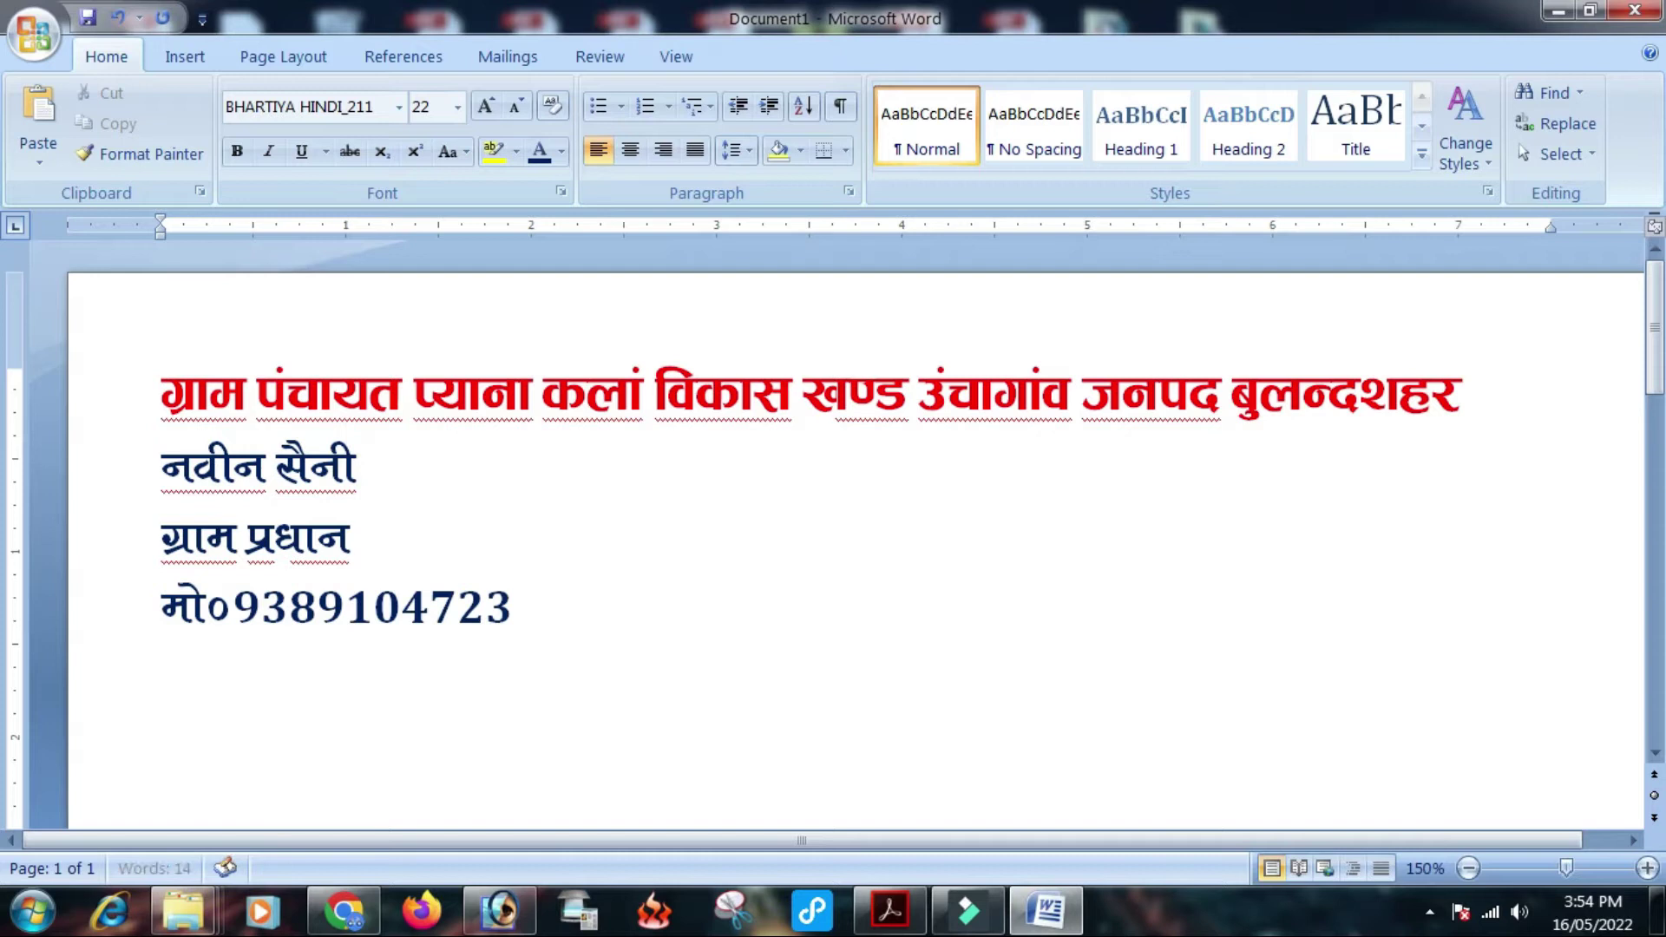
key("Tab")
type("नि")
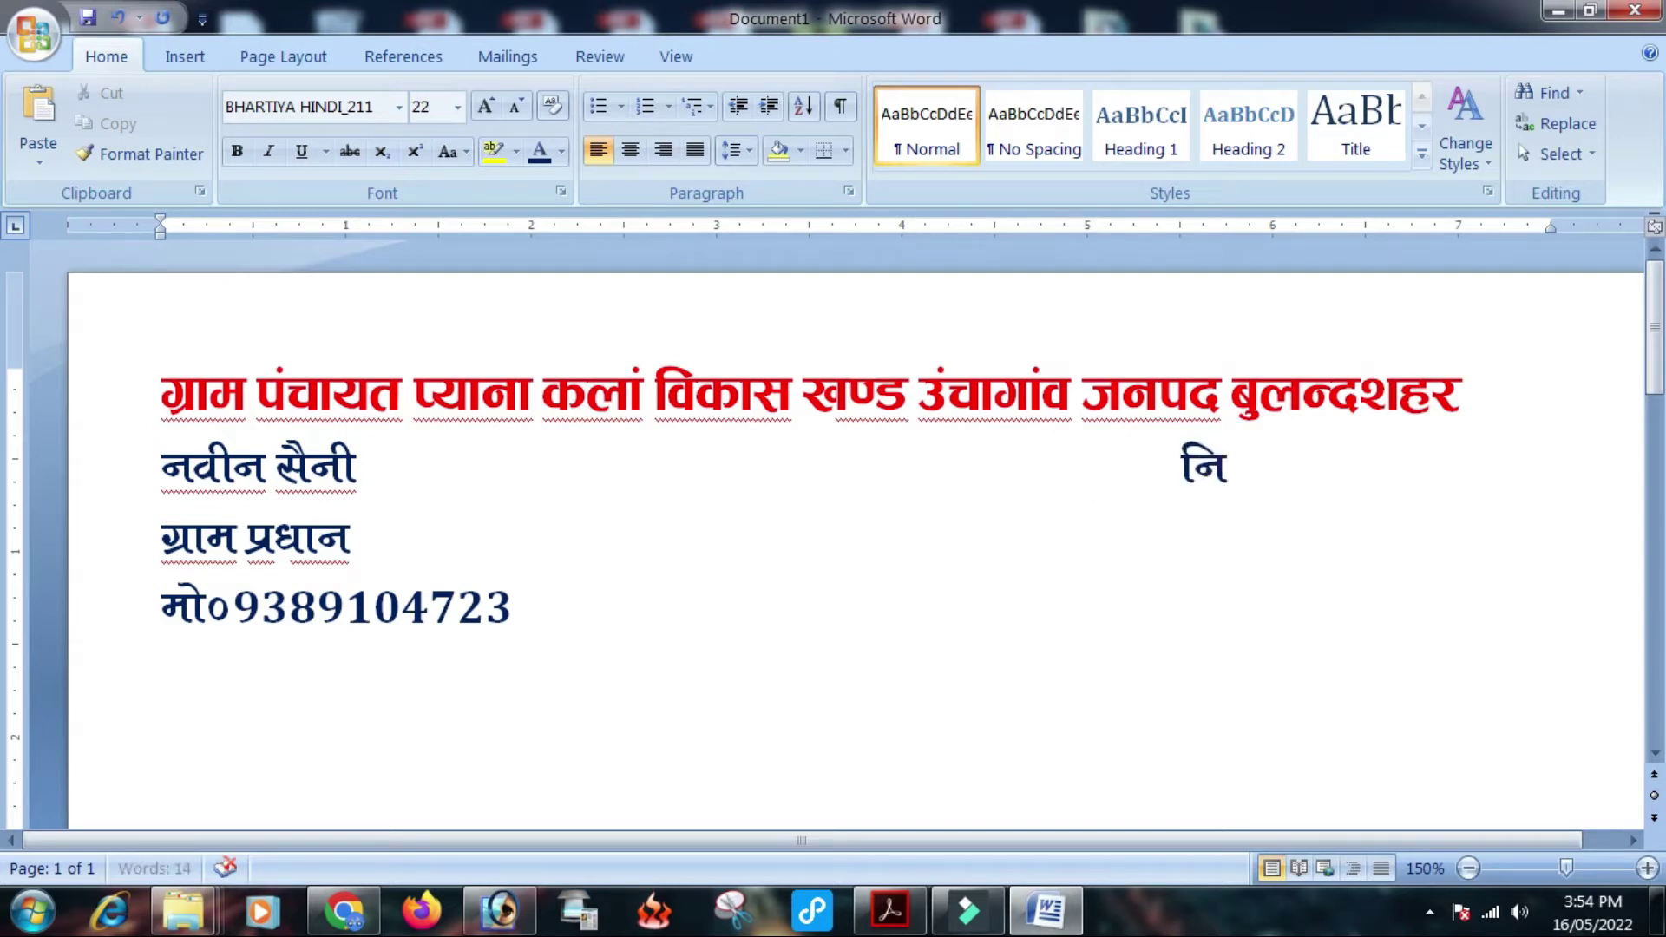
type("वास")
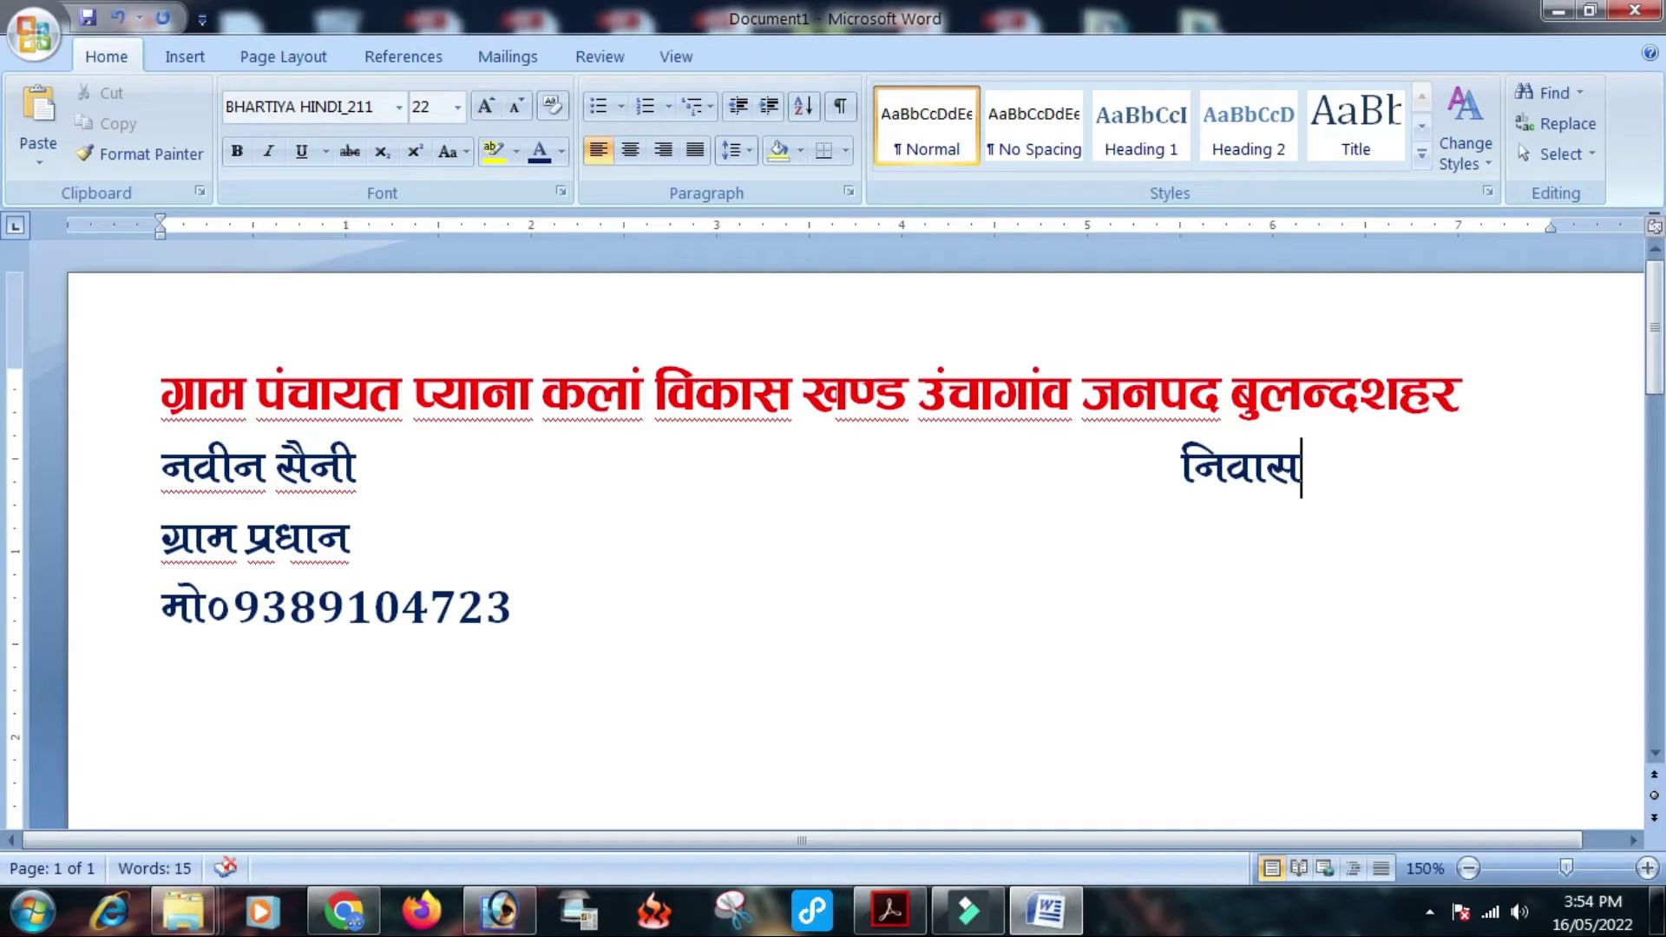
left_click(351, 538)
key("Tab")
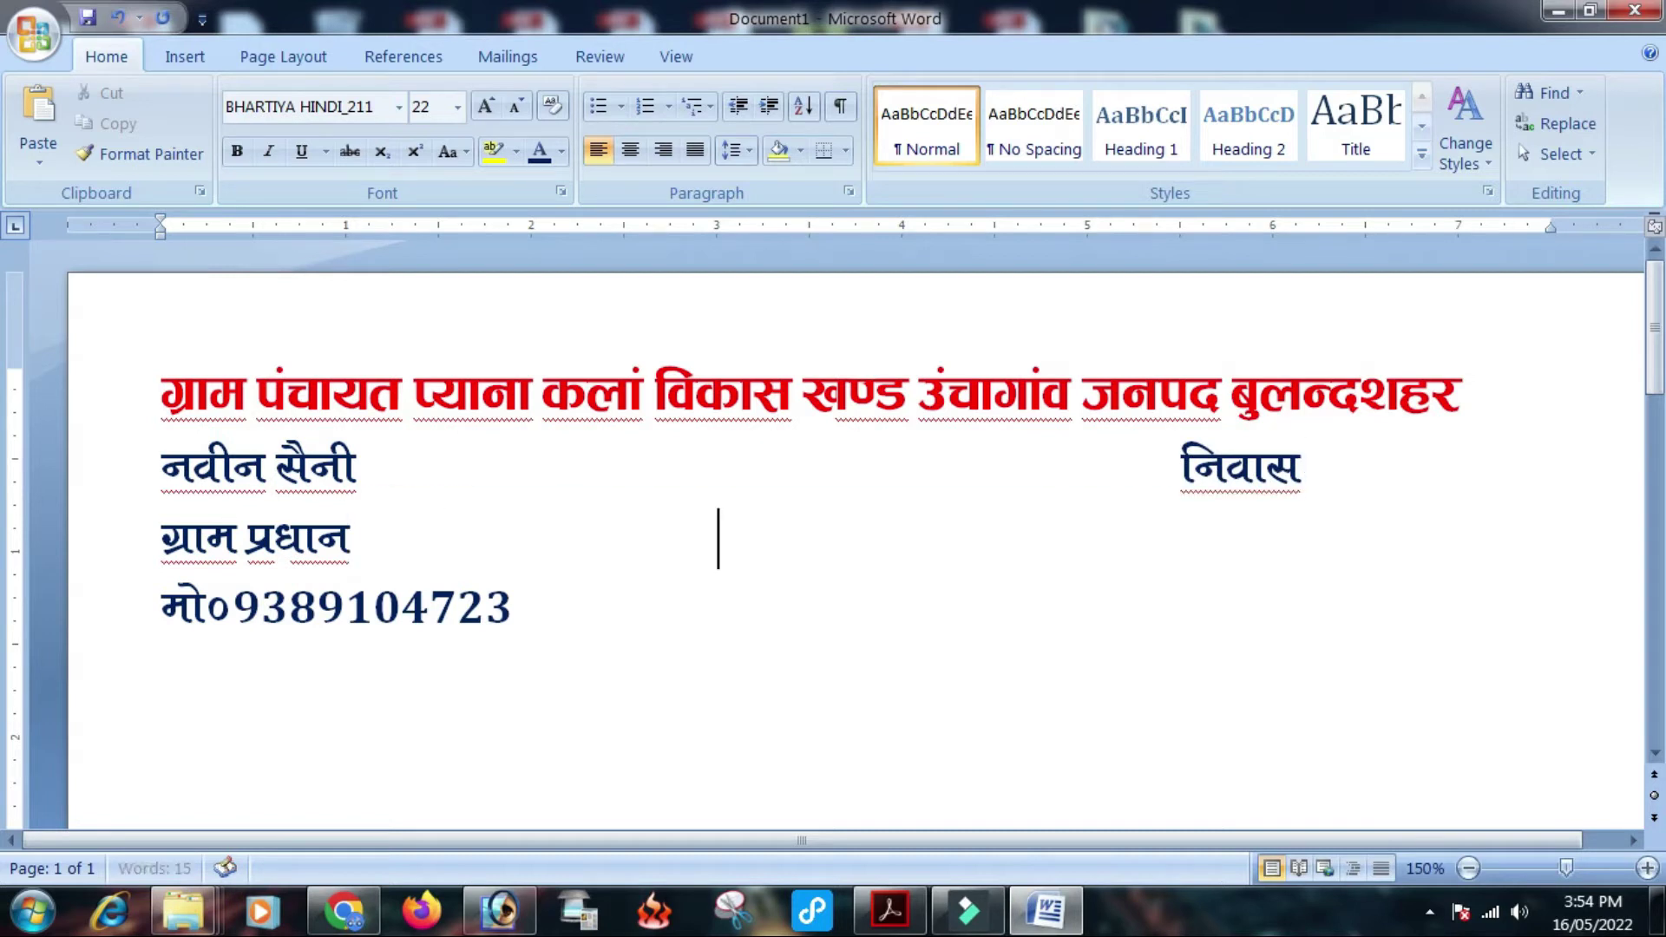
left_click(1089, 468)
key("Tab")
key("Tab")
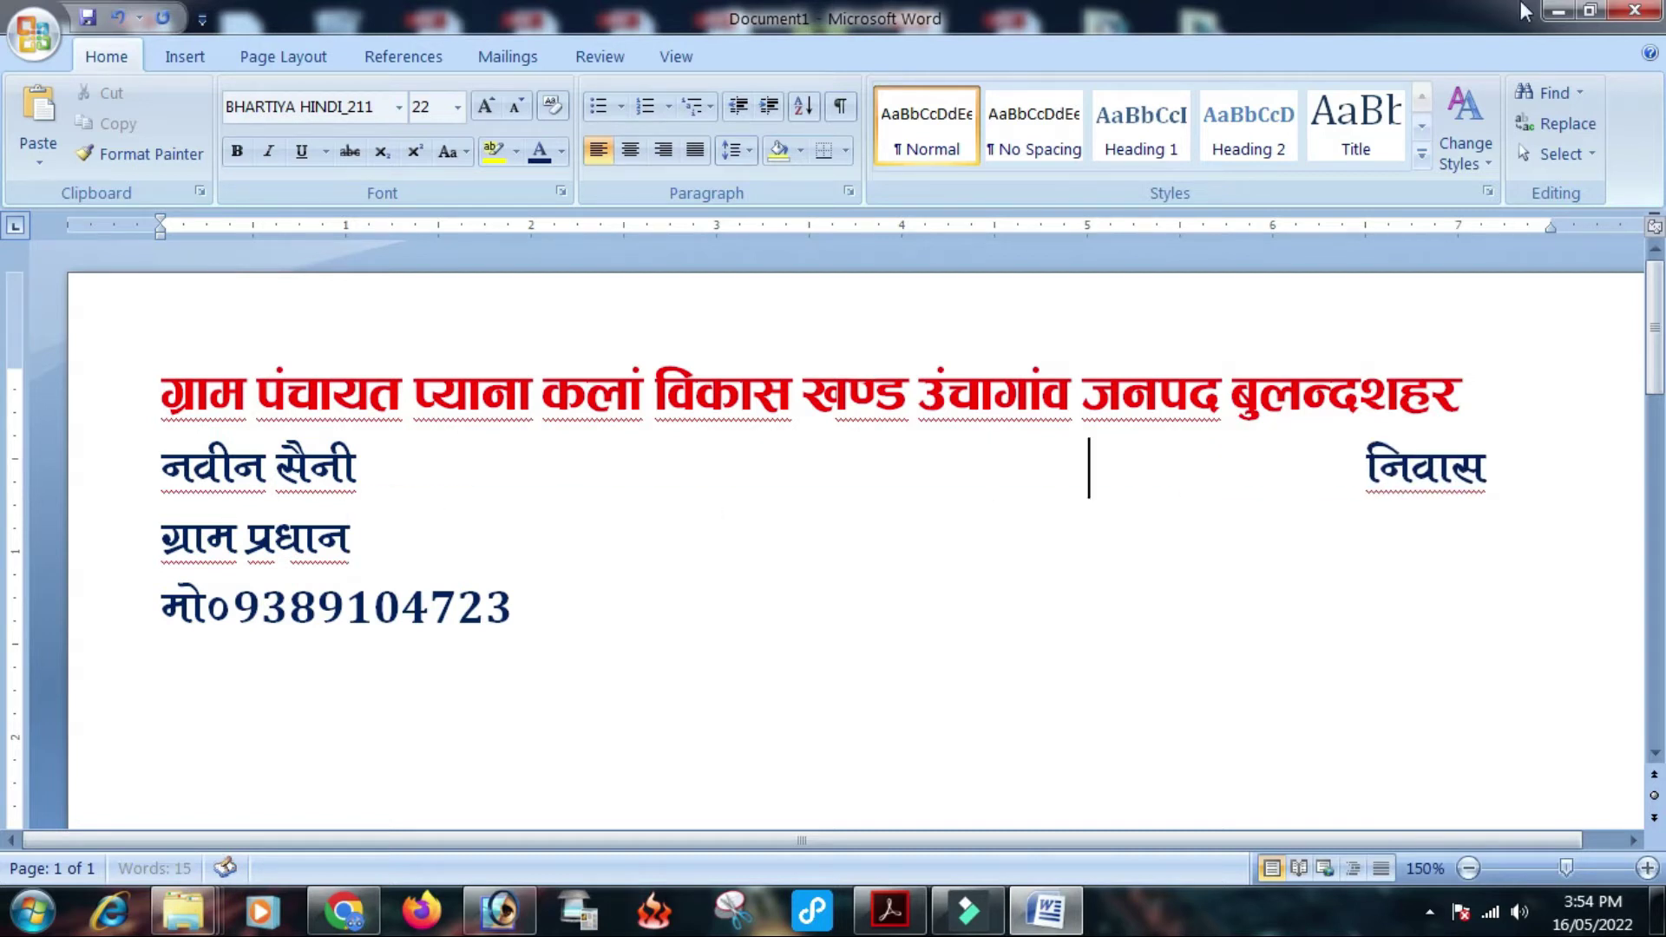
scroll(1380, 417, "down", 2)
Change the red heading's font size so it fits on one line.
left_click_drag(1369, 378, 234, 386)
left_click(486, 106)
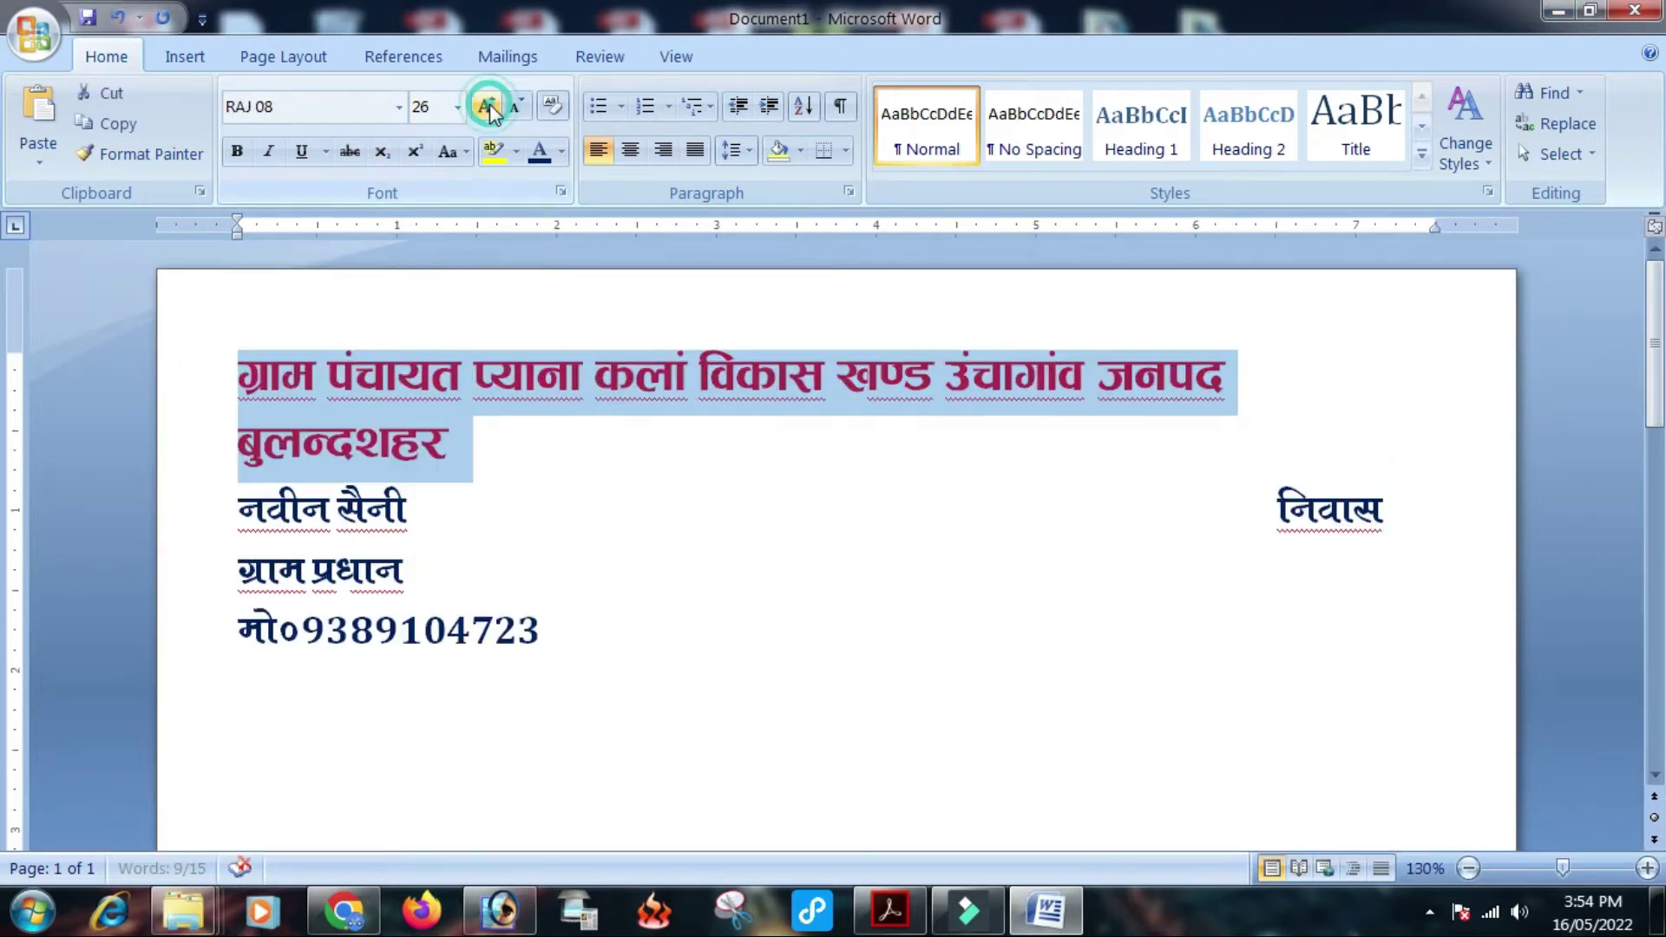
left_click(515, 107)
left_click(445, 107)
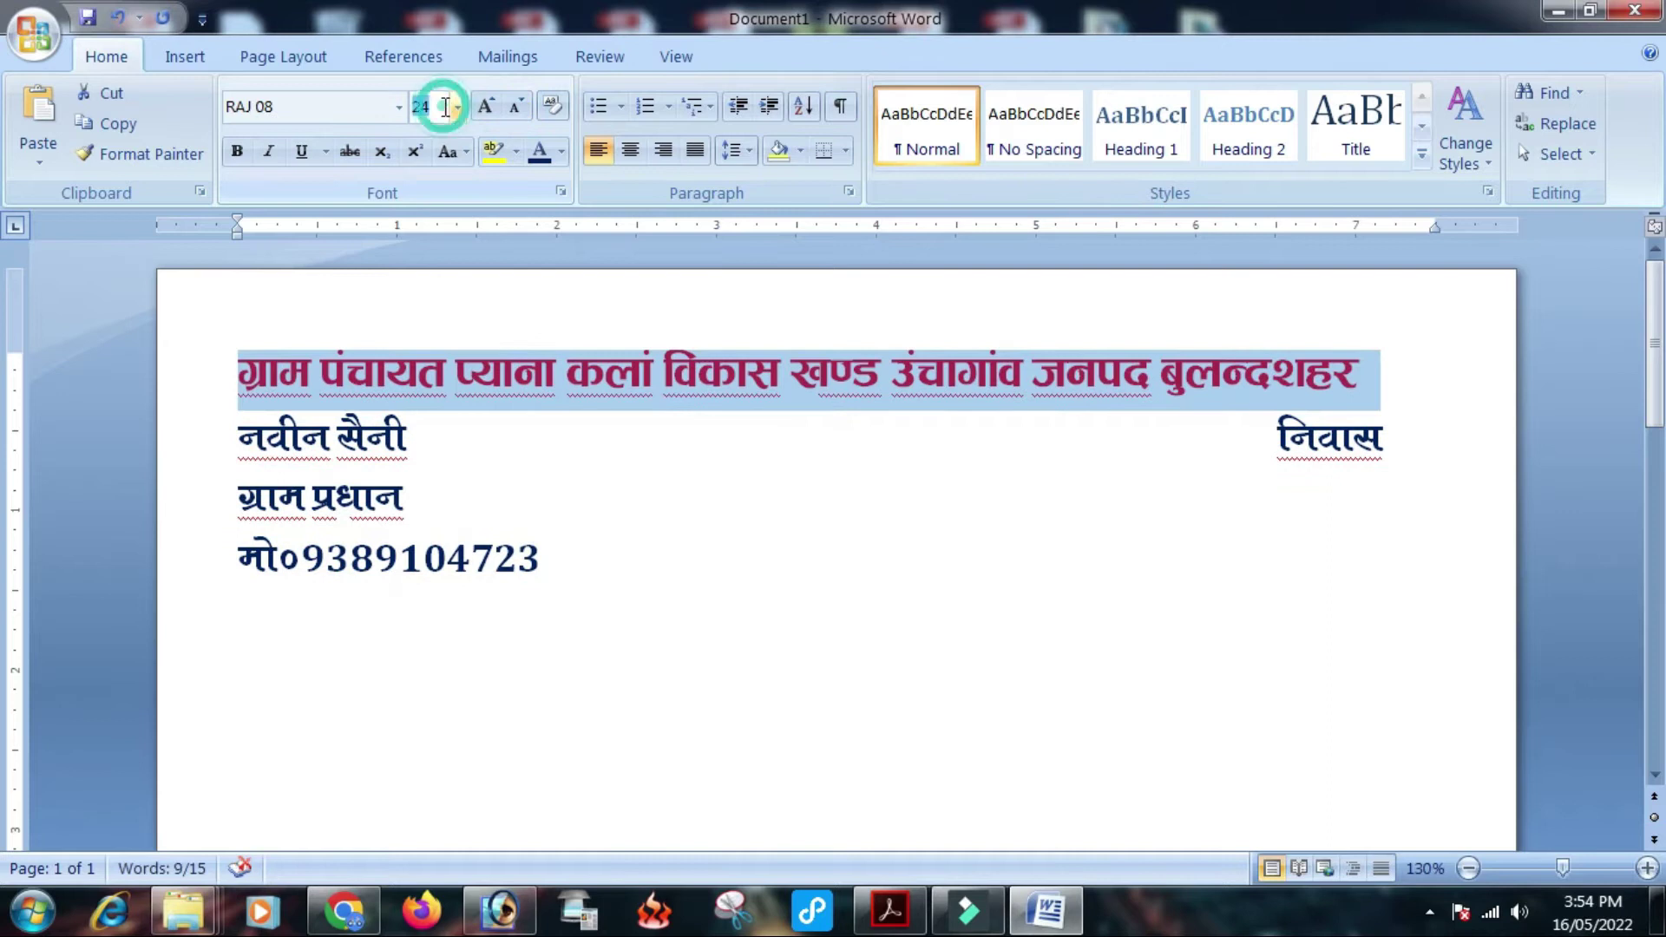
key("Return")
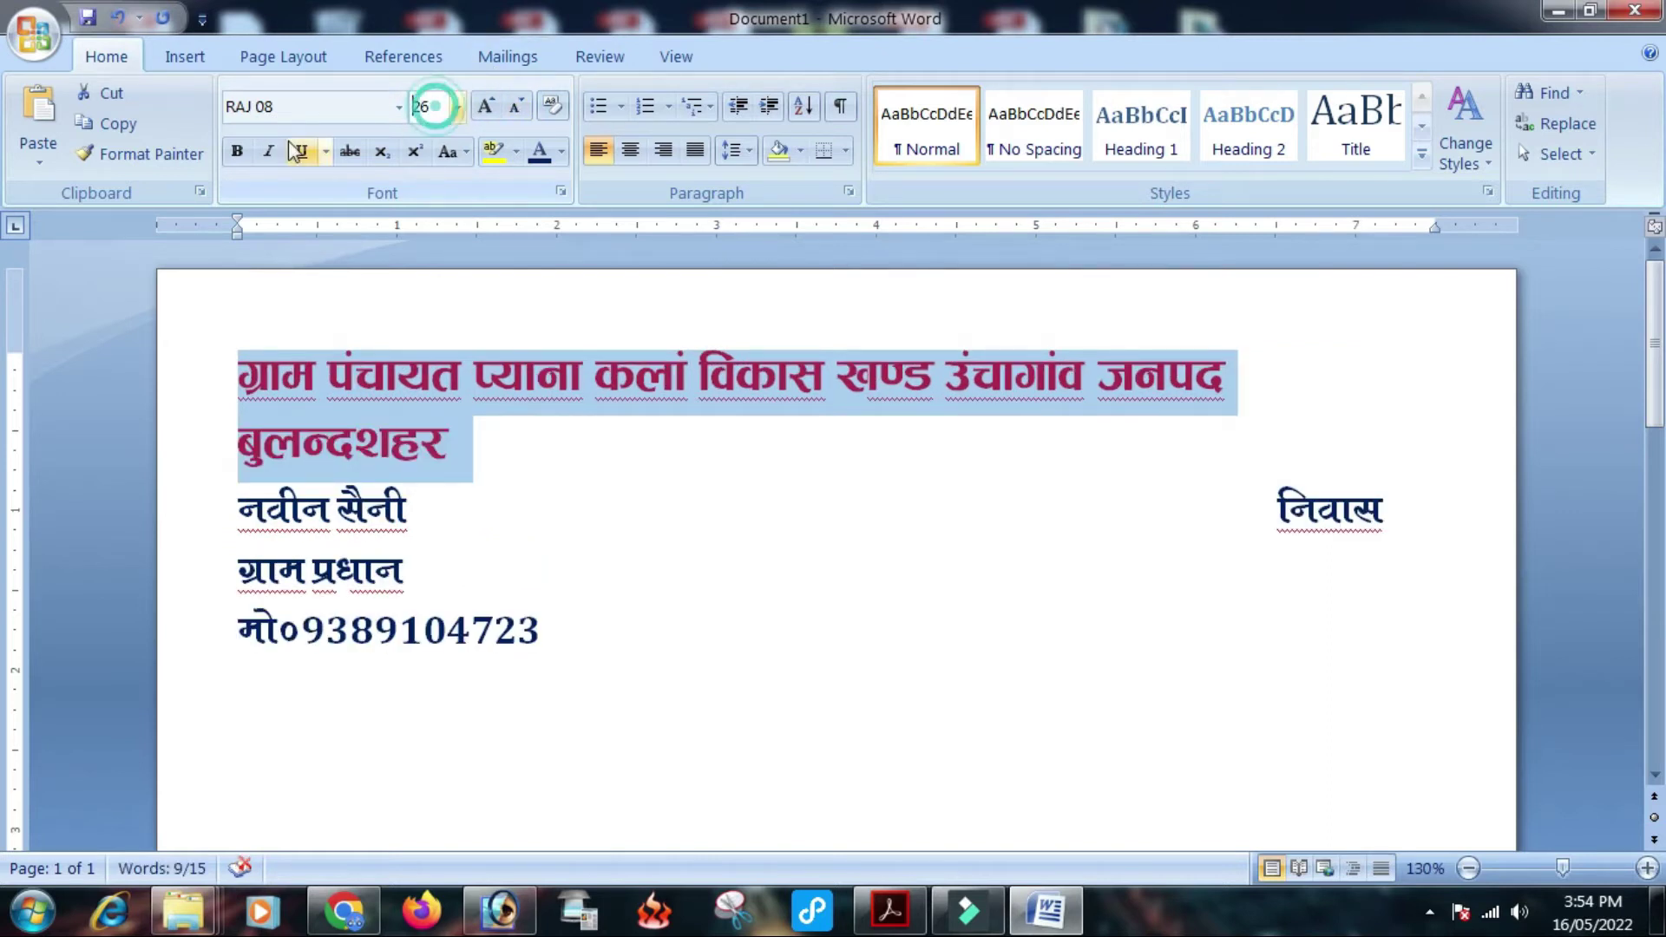
type("2")
key("Return")
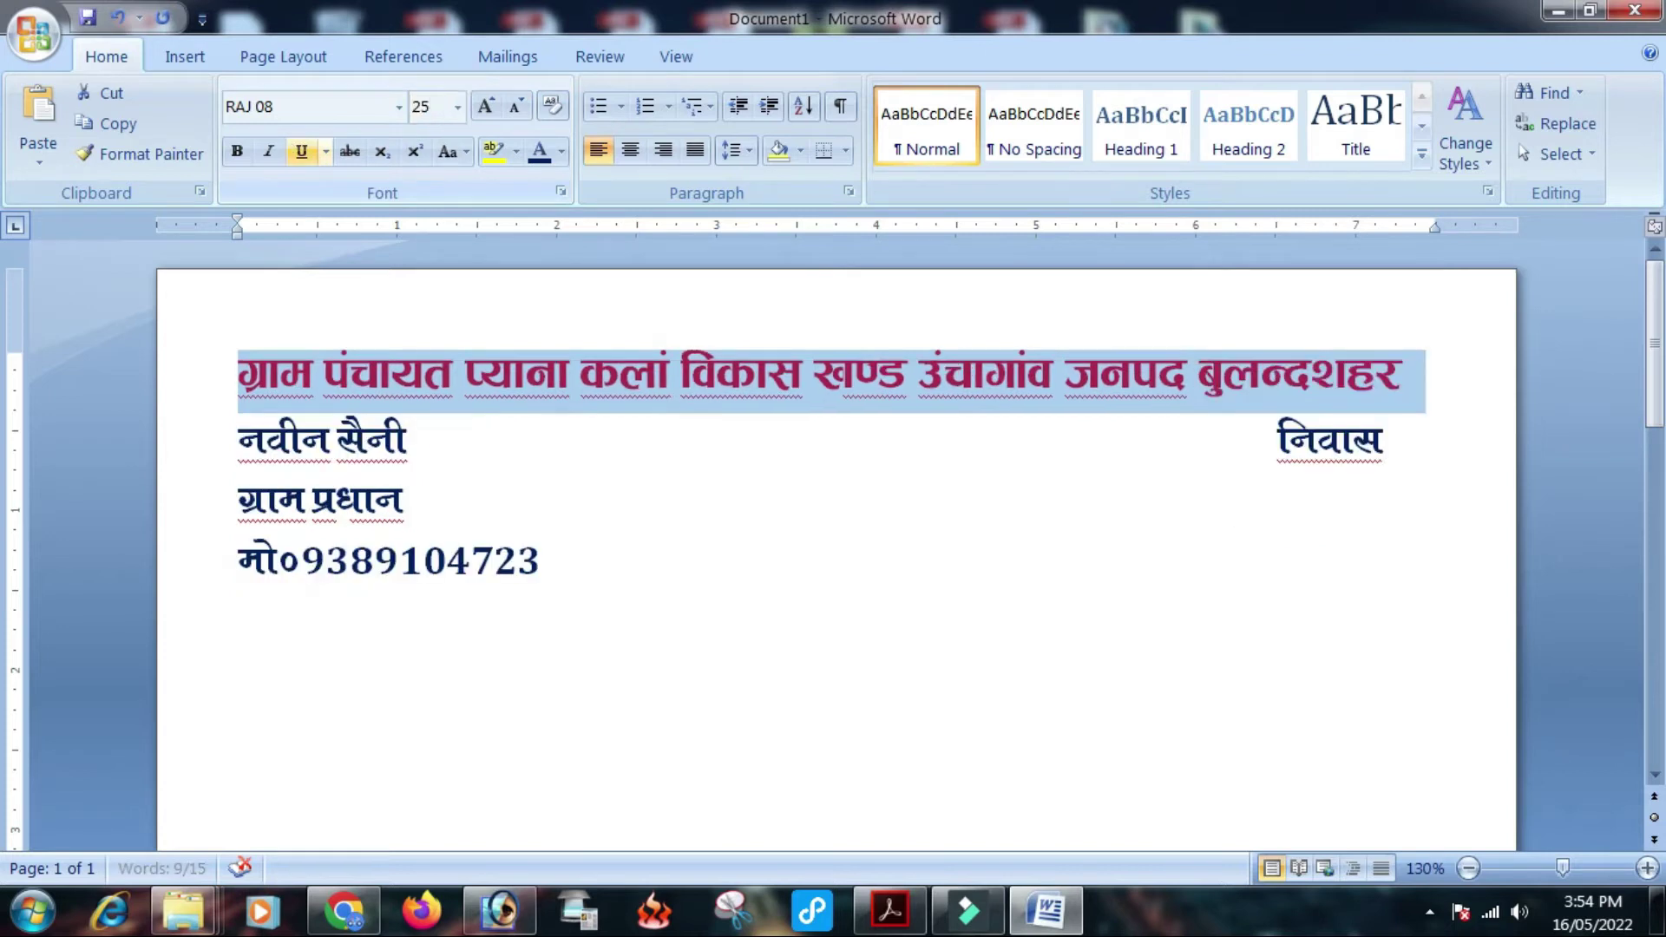
left_click(1277, 434)
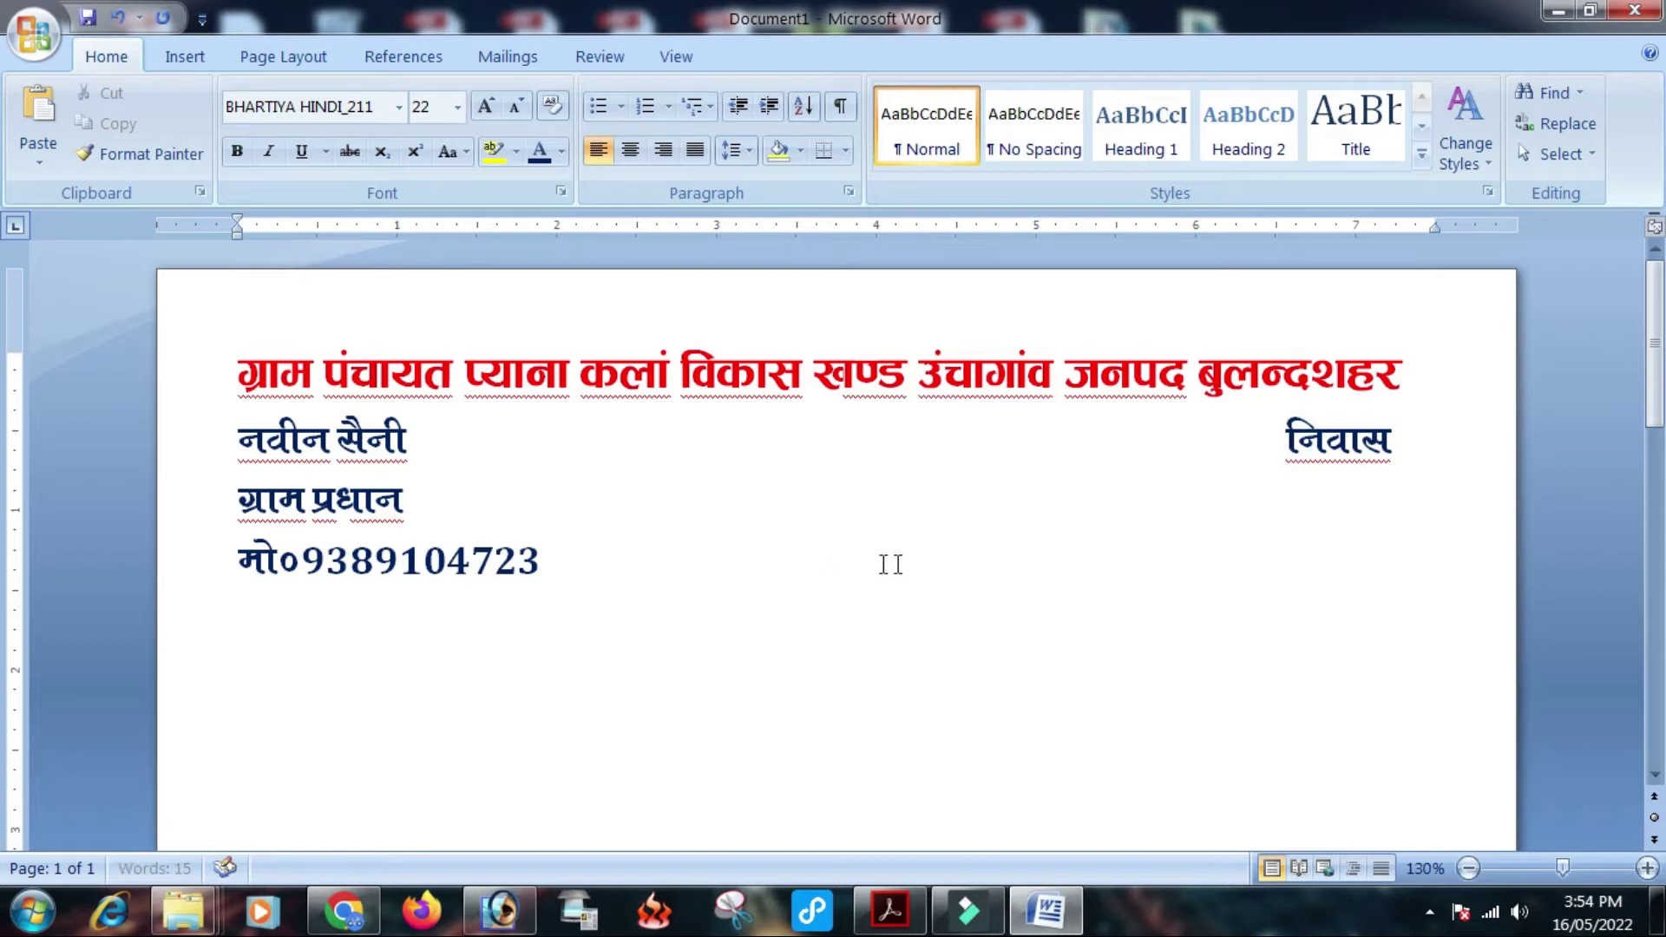
Add the village line गांव प्याना कलां under निवास and remove the empty line below it.
key("Tab")
key("Tab")
type("xko")
key("BackSpace")
type("a")
type(" I;")
key("BackSpace")
key("BackSpace")
type("I;kuk dyka")
left_click(974, 484)
left_click(1113, 492)
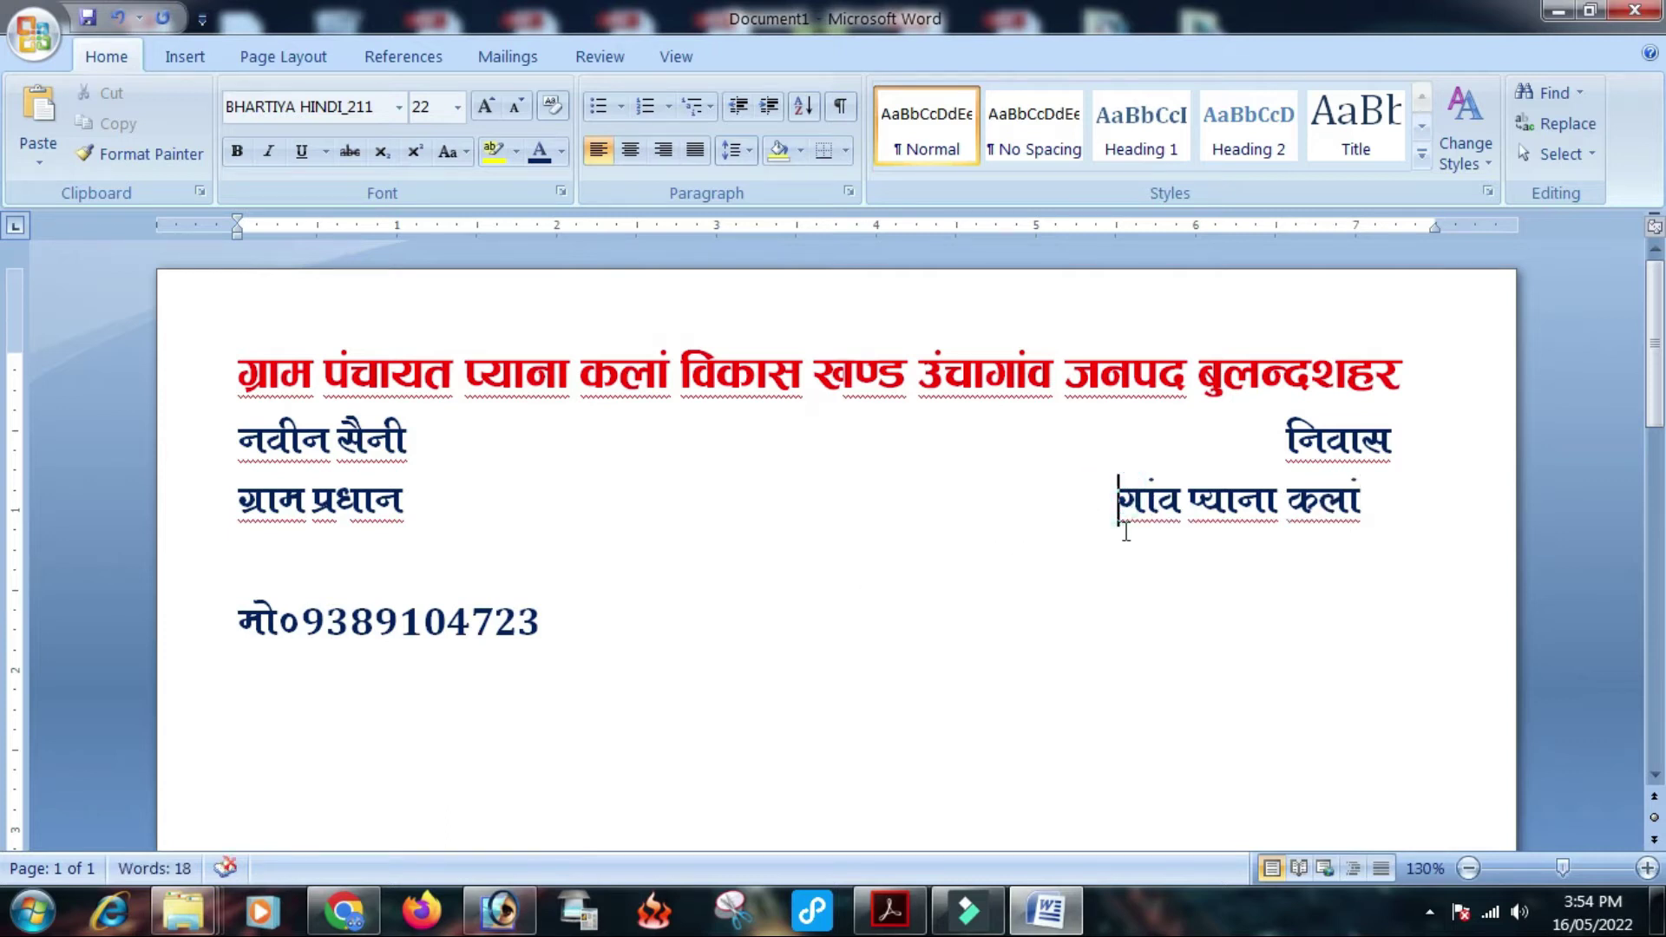
left_click(1407, 497)
key("Delete")
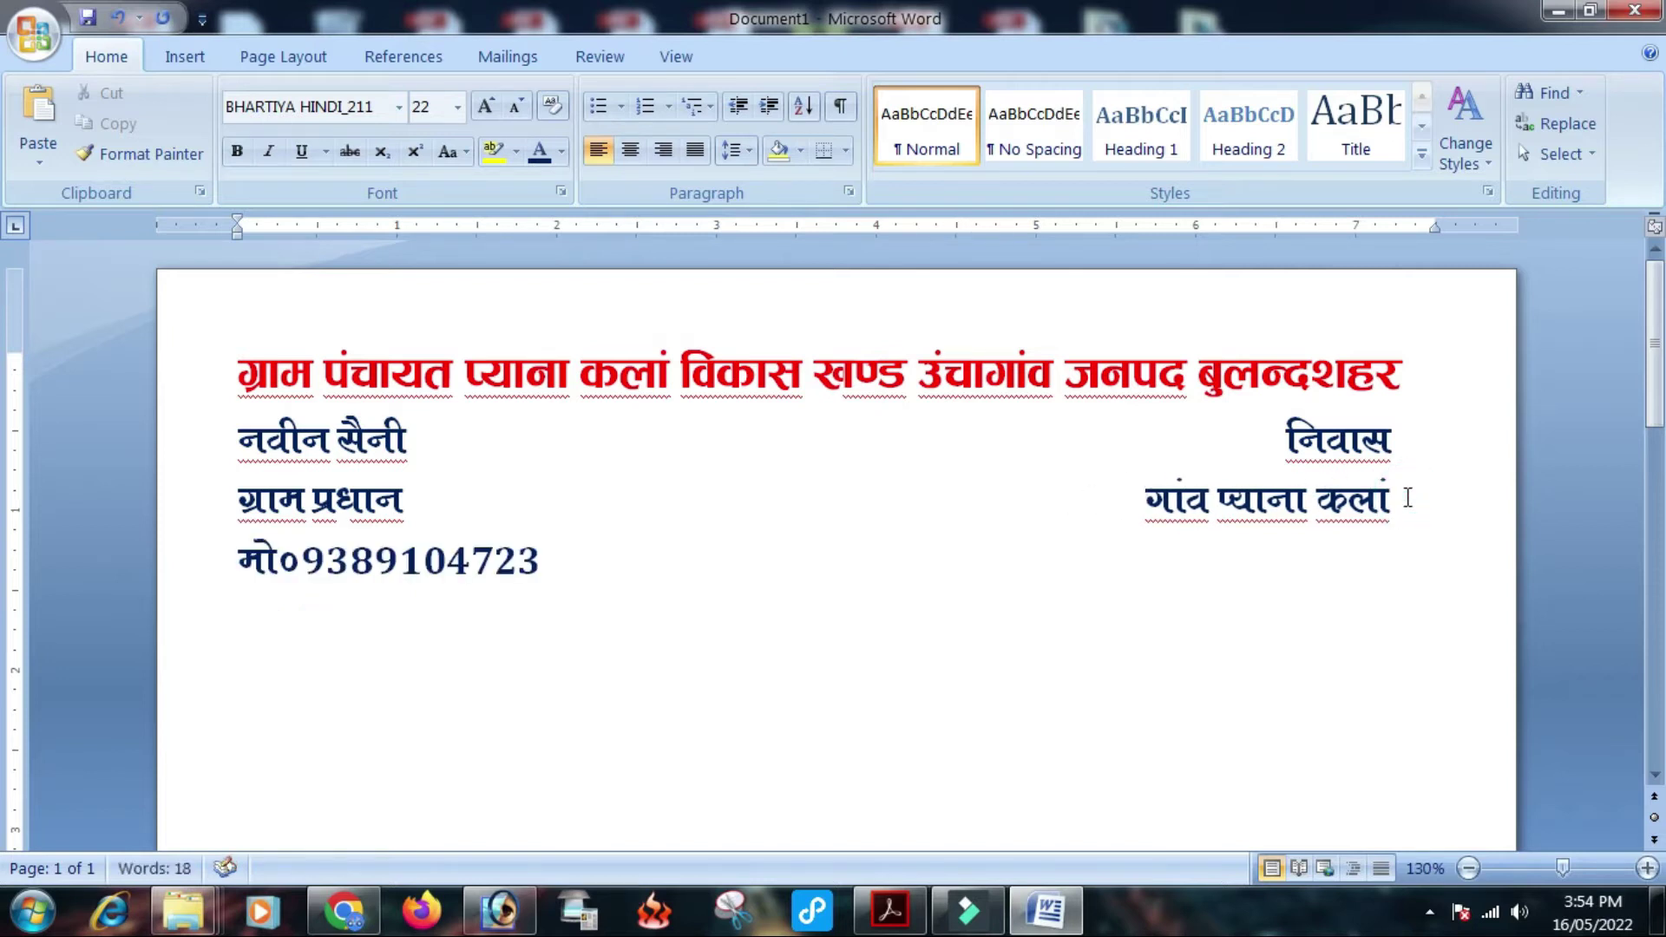
Tab to the right of the phone line and set font BHARTIYA HINDI_211 at size 22.
left_click(692, 577)
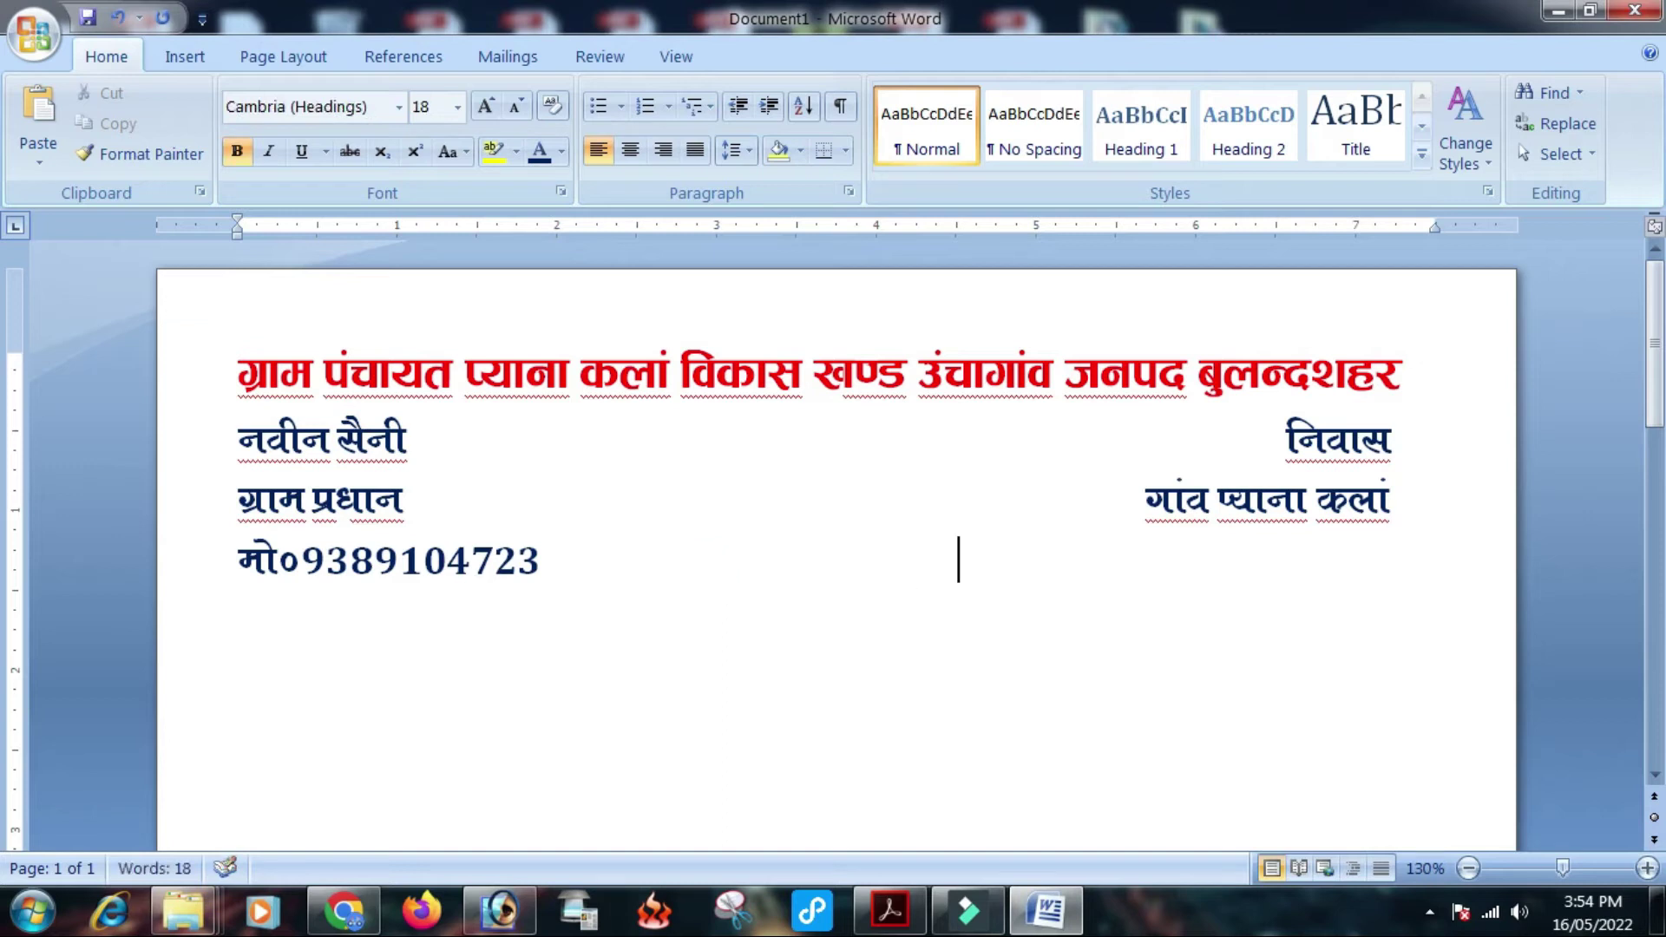
key("Tab")
type("tuin")
key("BackSpace")
key("BackSpace")
key("BackSpace")
key("BackSpace")
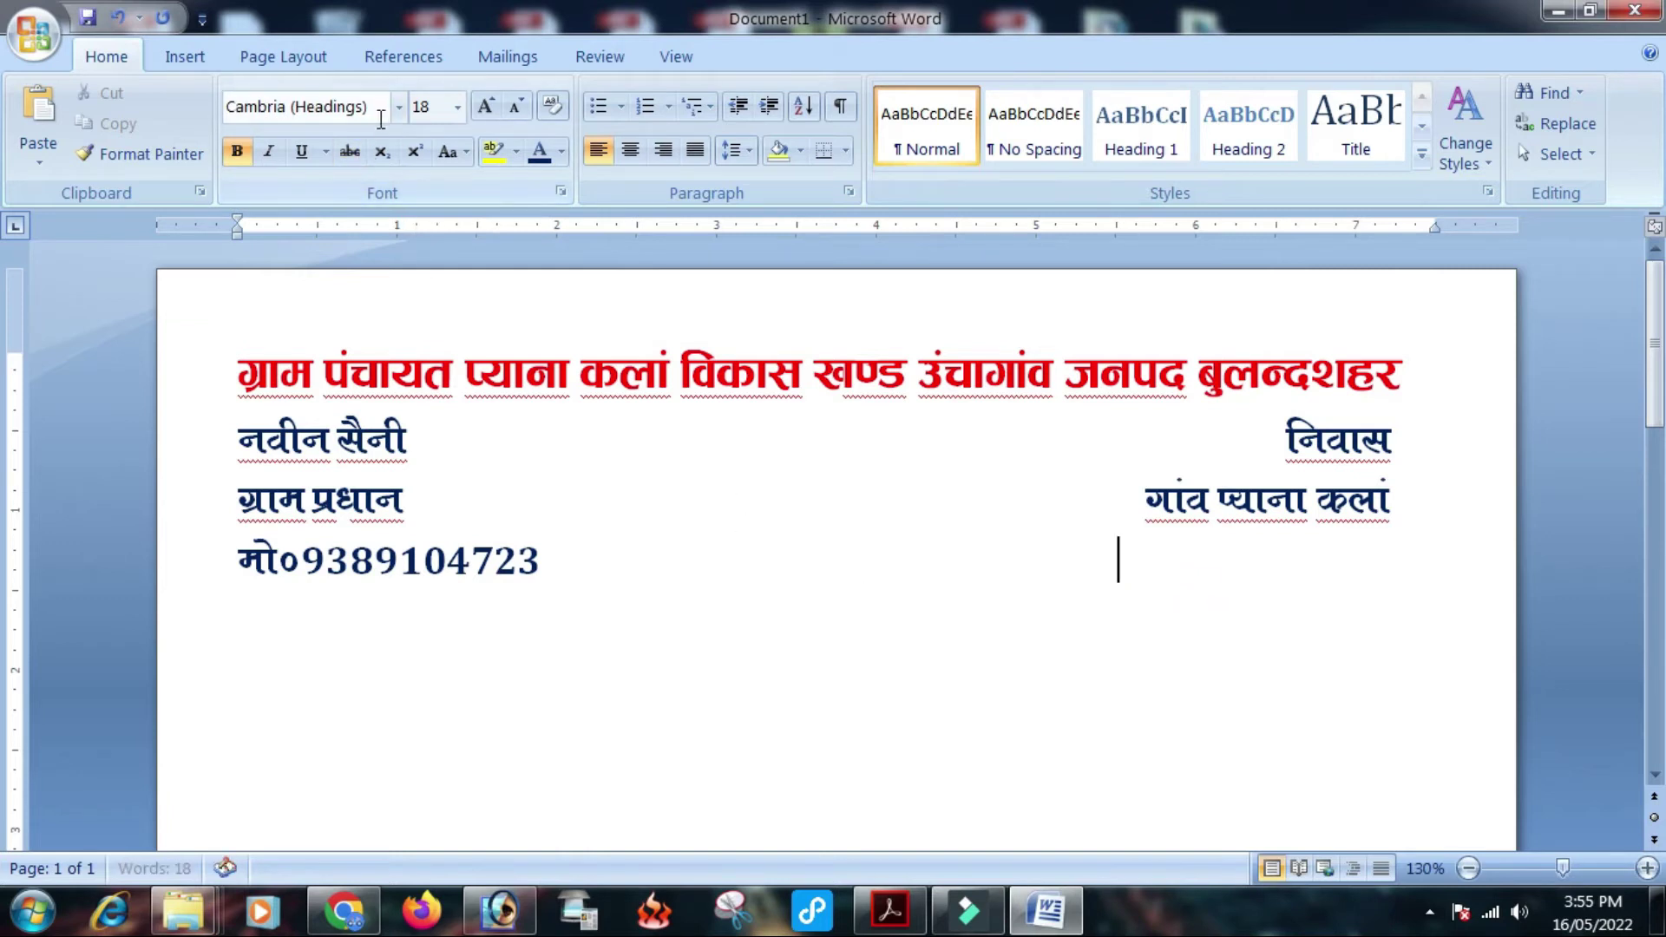
left_click(399, 107)
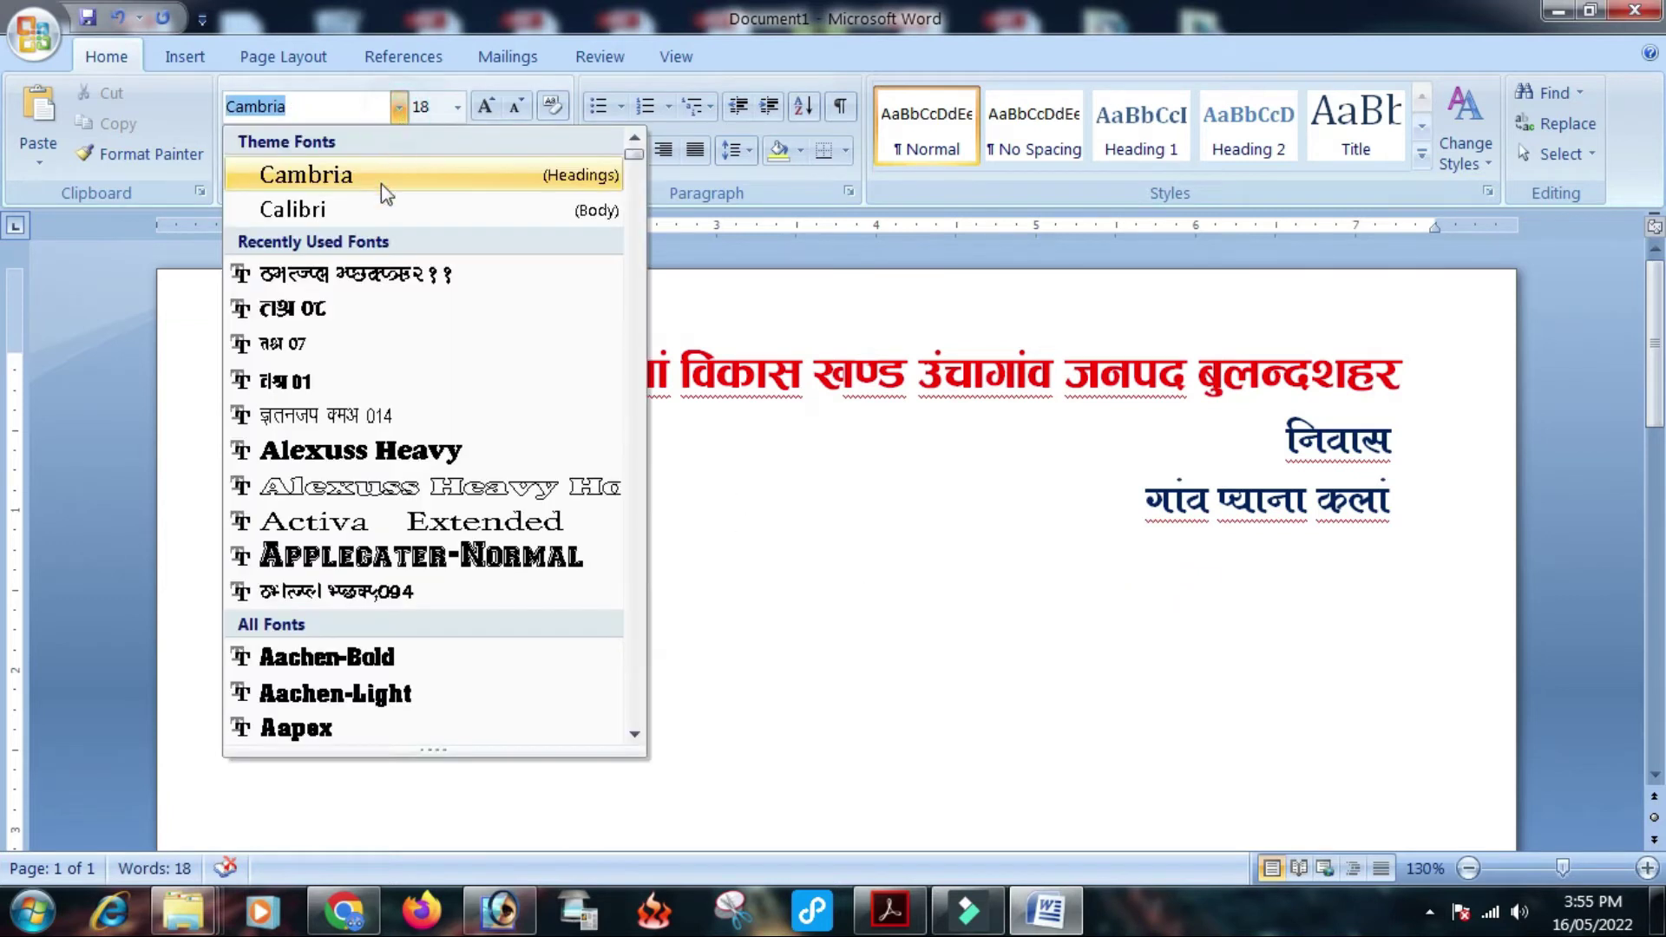
left_click(373, 268)
left_click(480, 110)
left_click(480, 107)
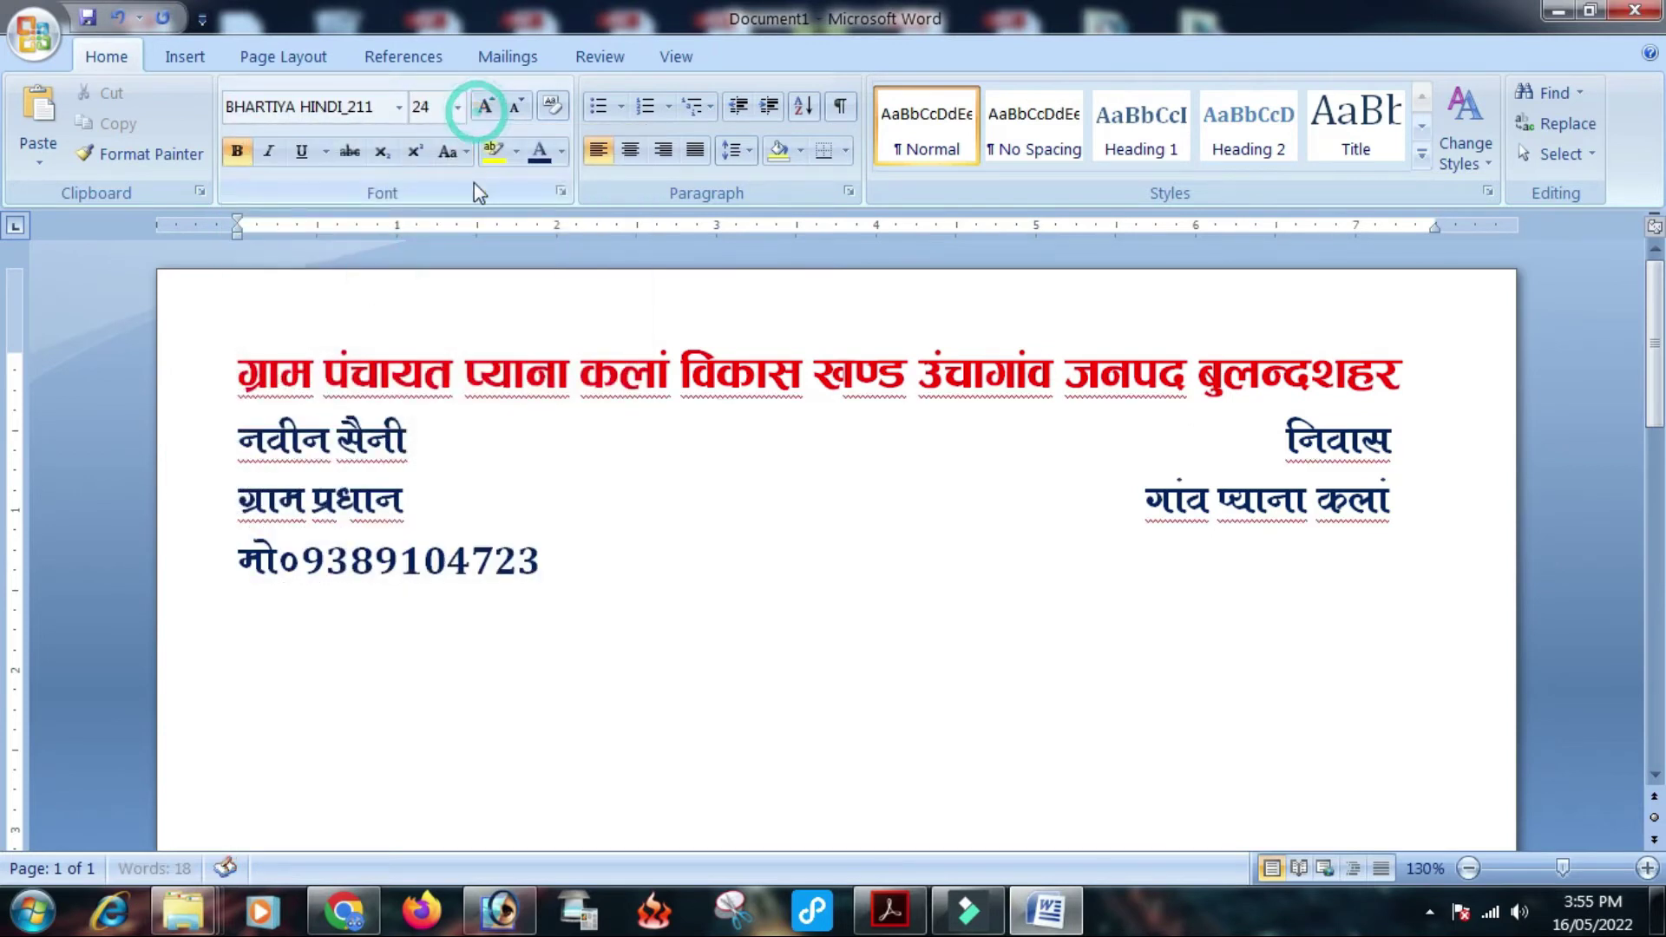
Type the district line जनपद बुलन्दशहर and remove its bold formatting.
type("tu")
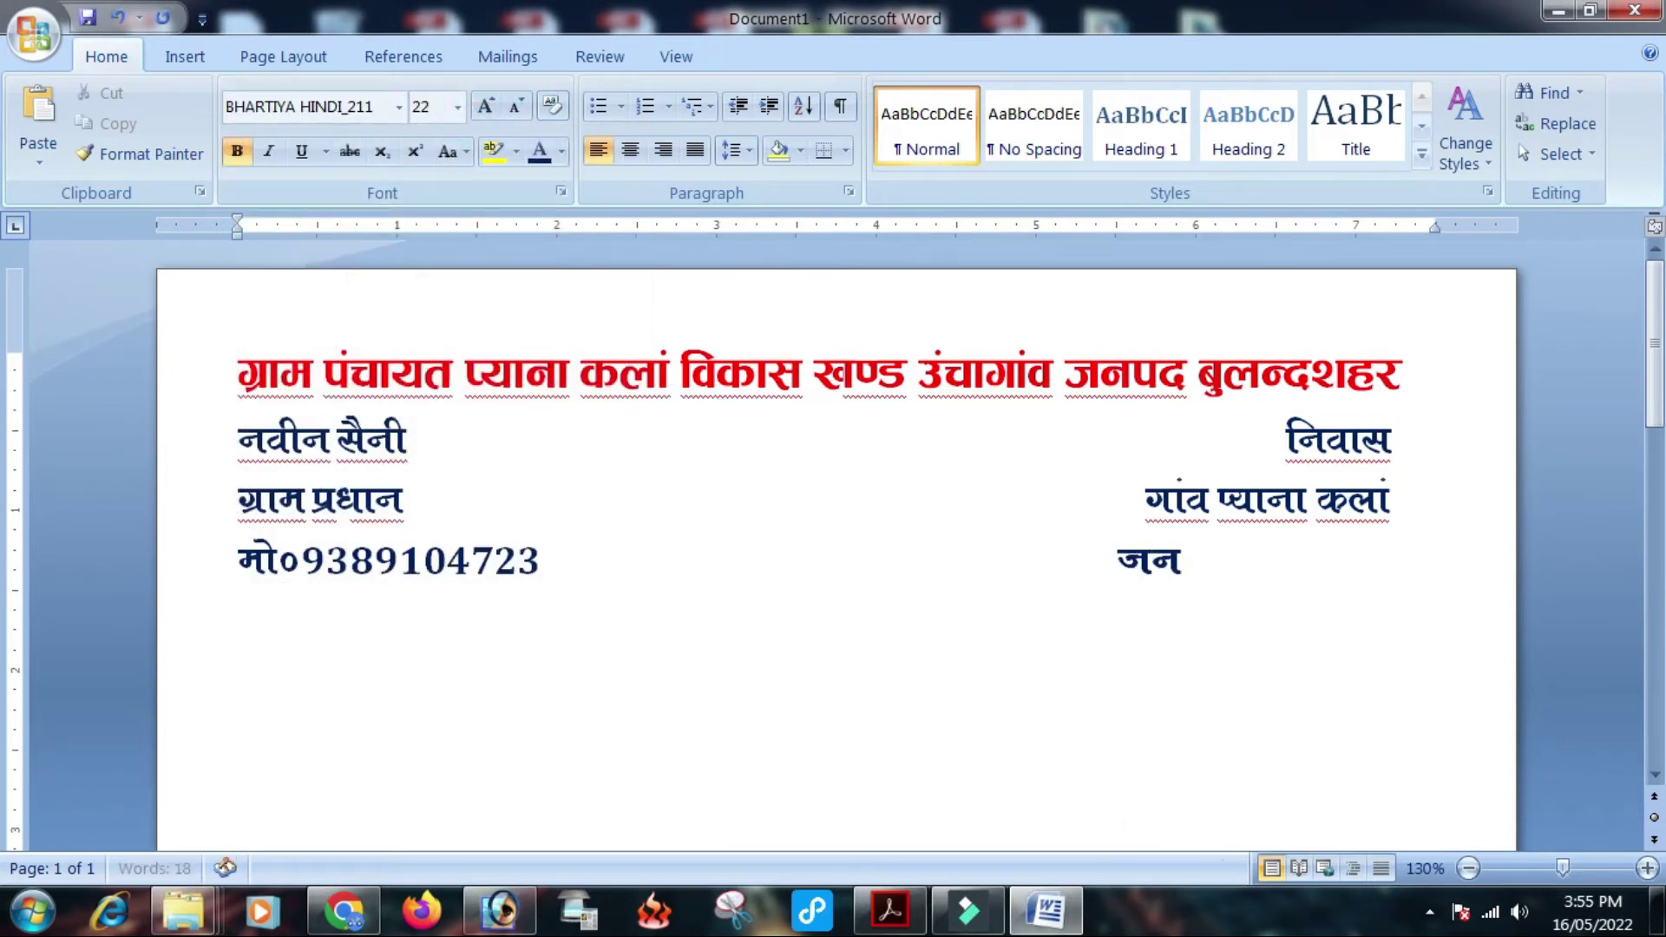
type("in cqyUn'kgj")
key("ctrl+shift+Left")
key("ctrl+shift+Left")
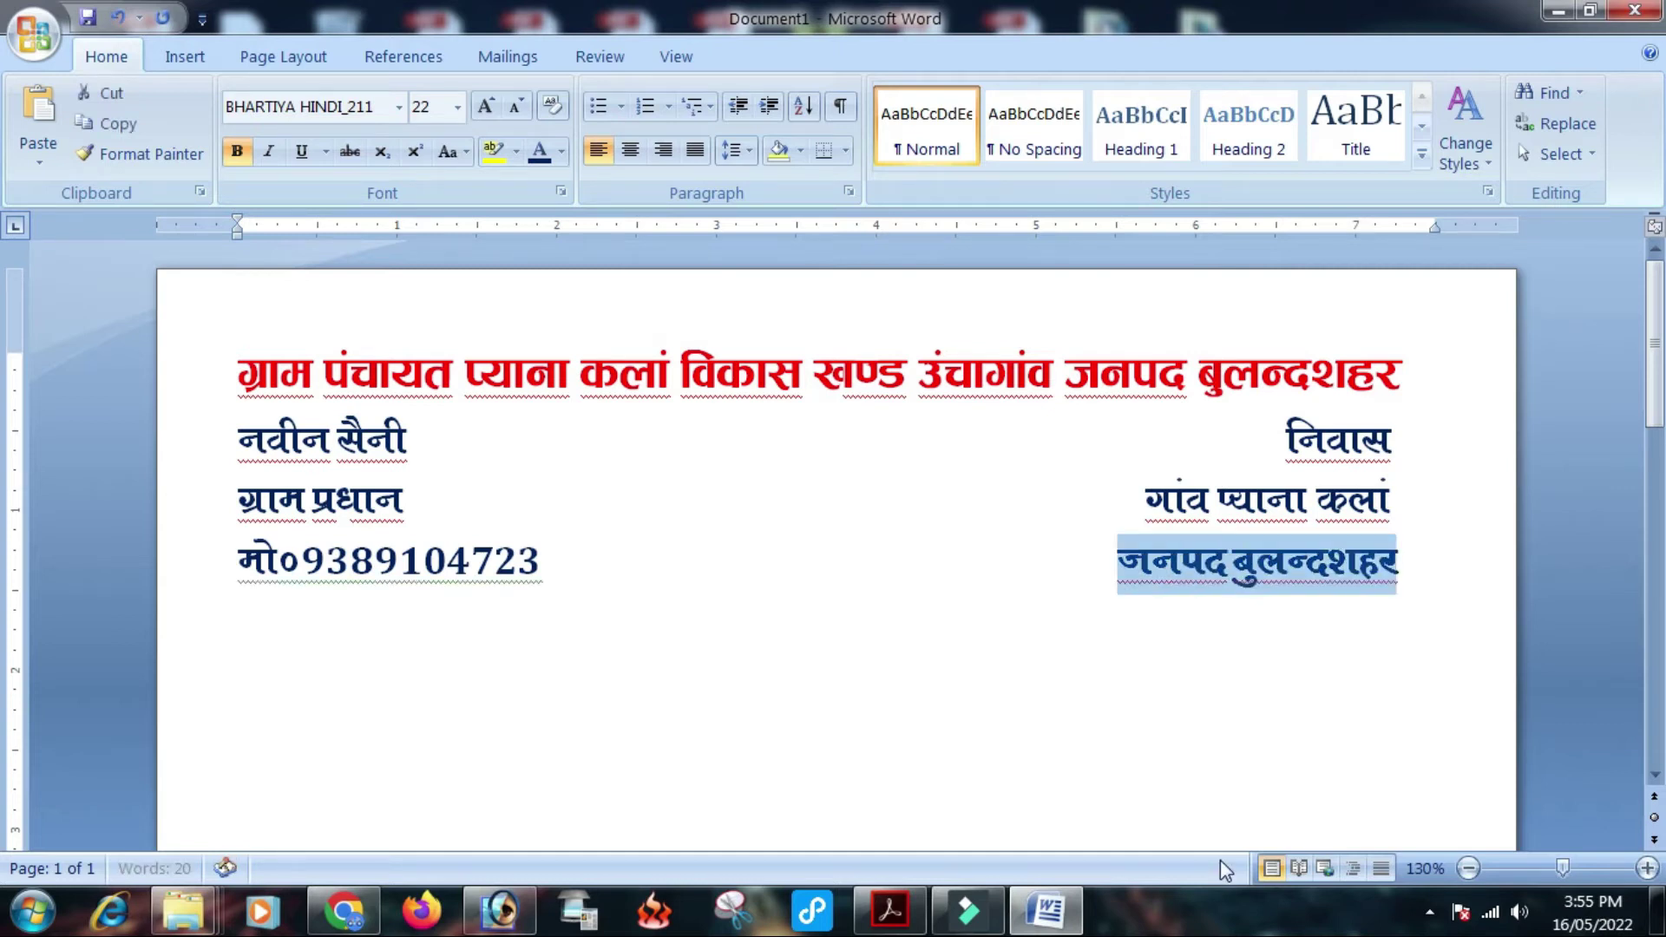
left_click(1519, 912)
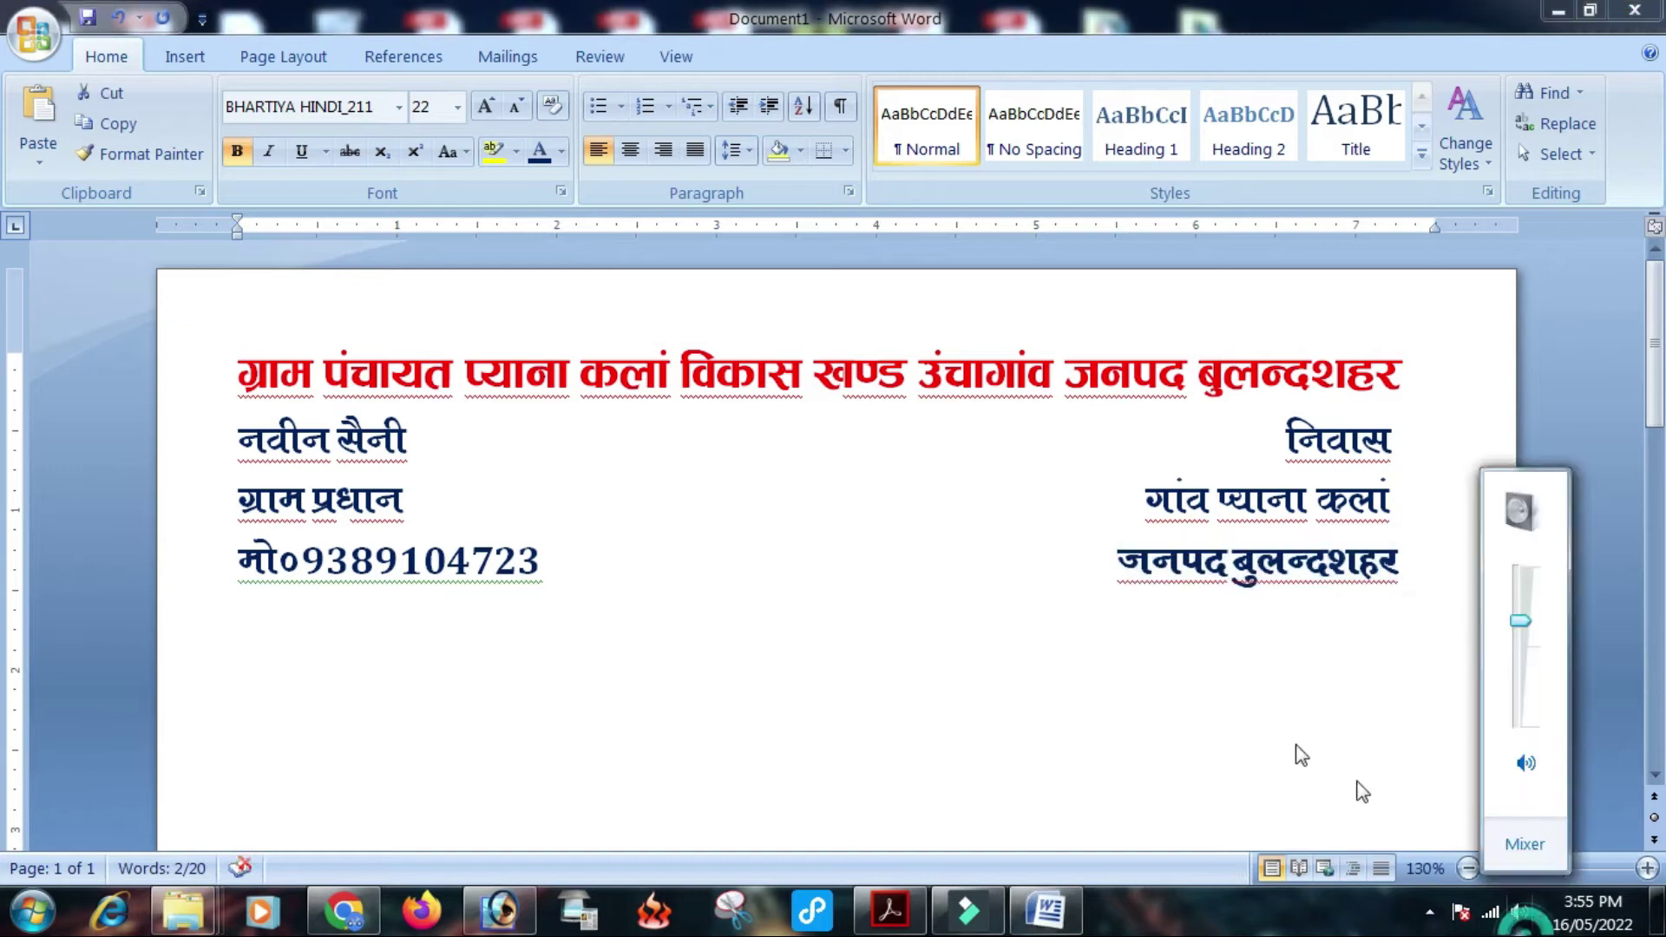
left_click(1102, 580)
left_click(236, 151)
left_click(1173, 683)
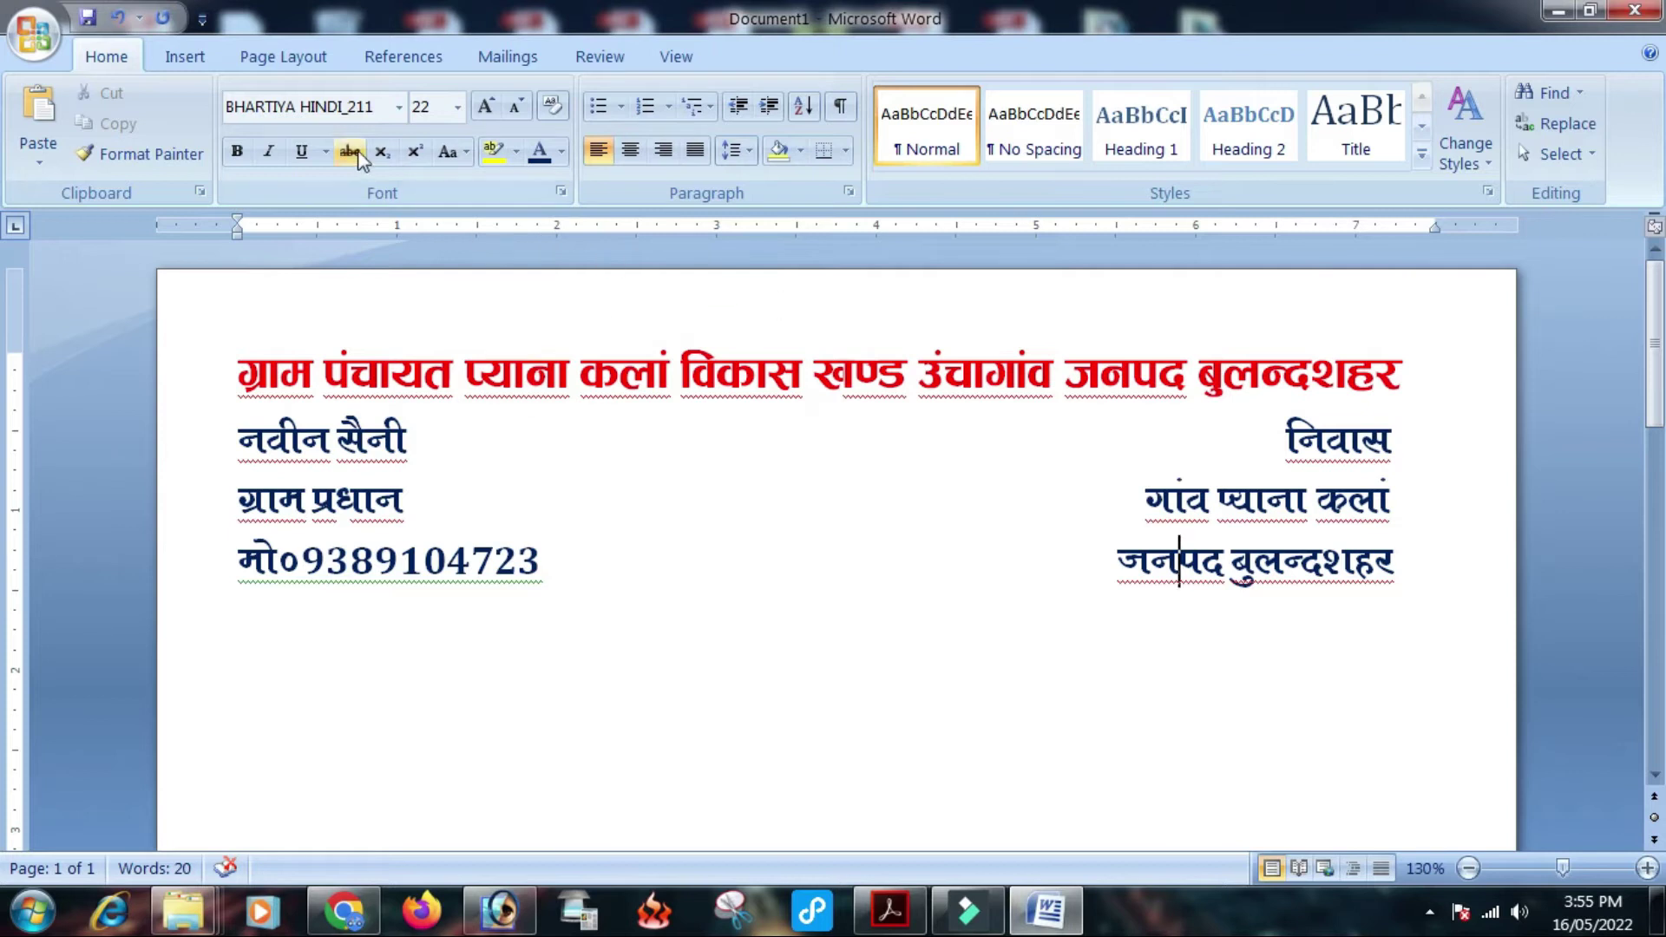
Replace a slanted line with a straight Line shape running across the page under the header.
left_click(187, 58)
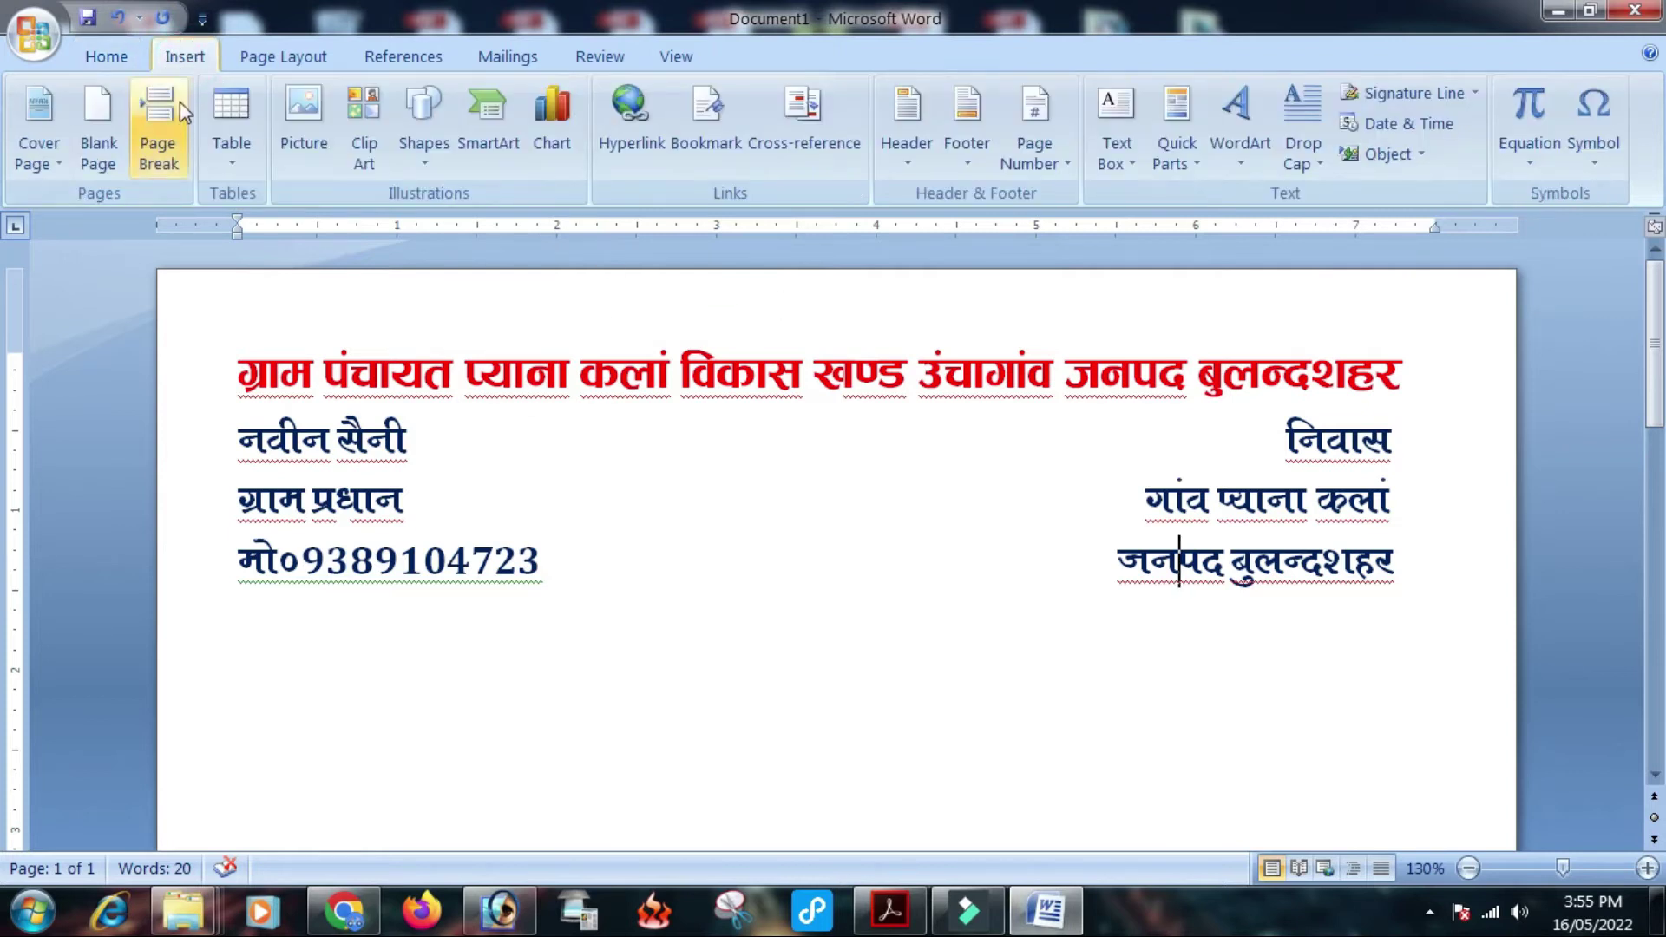
left_click(425, 165)
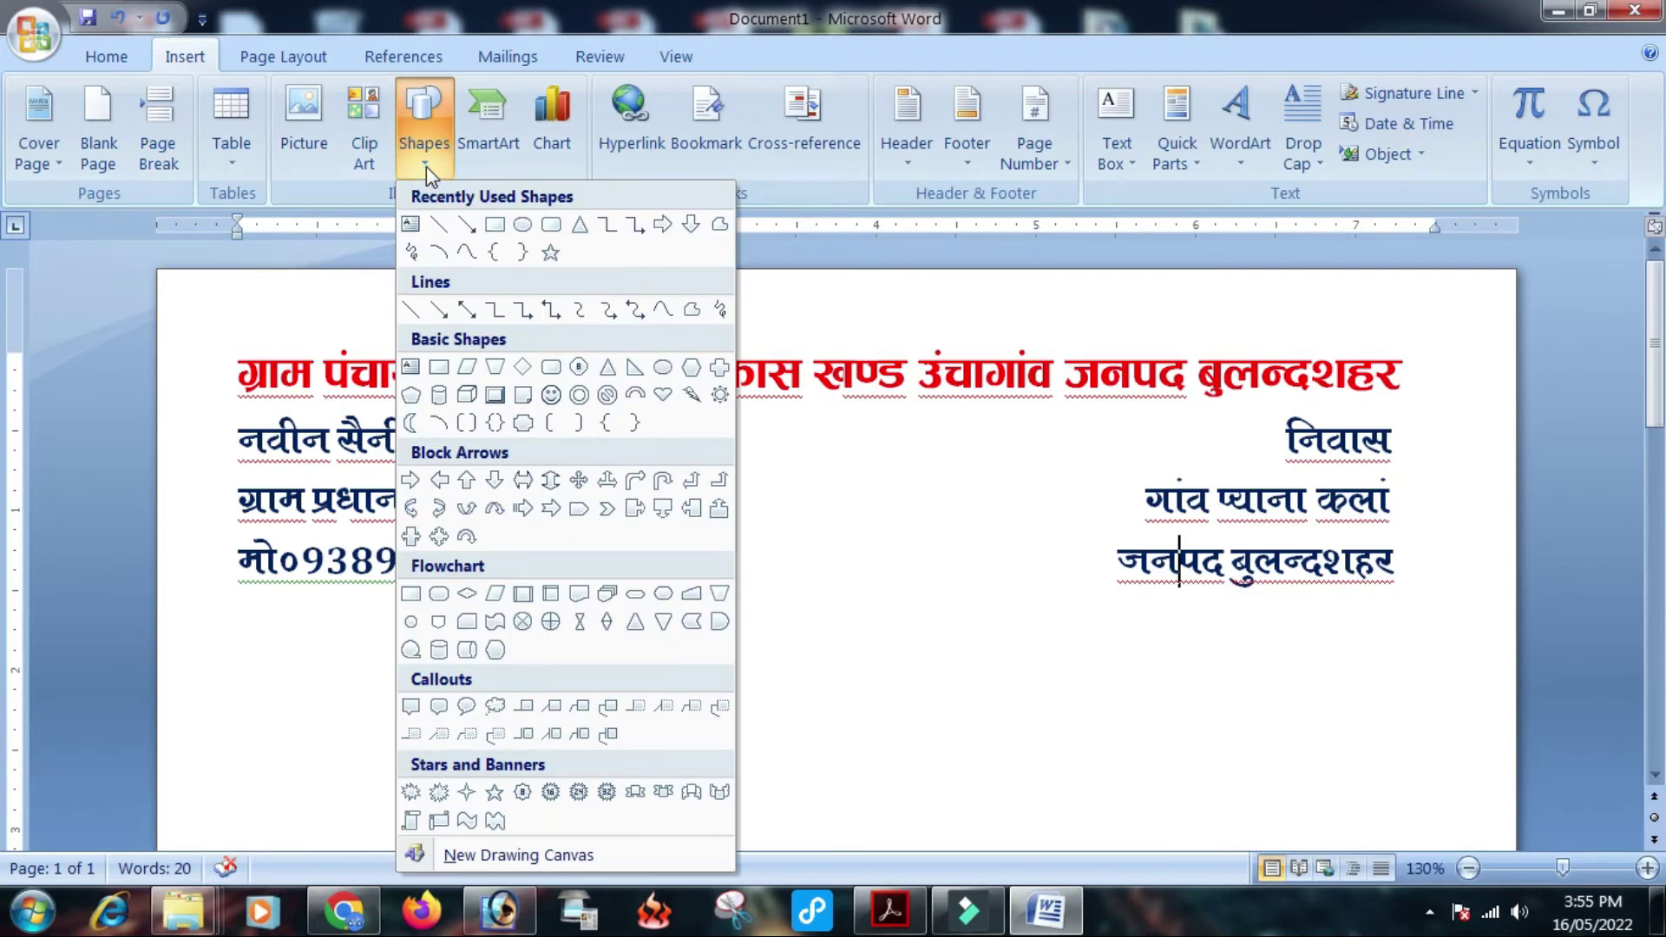
left_click(438, 225)
left_click_drag(233, 607, 801, 707)
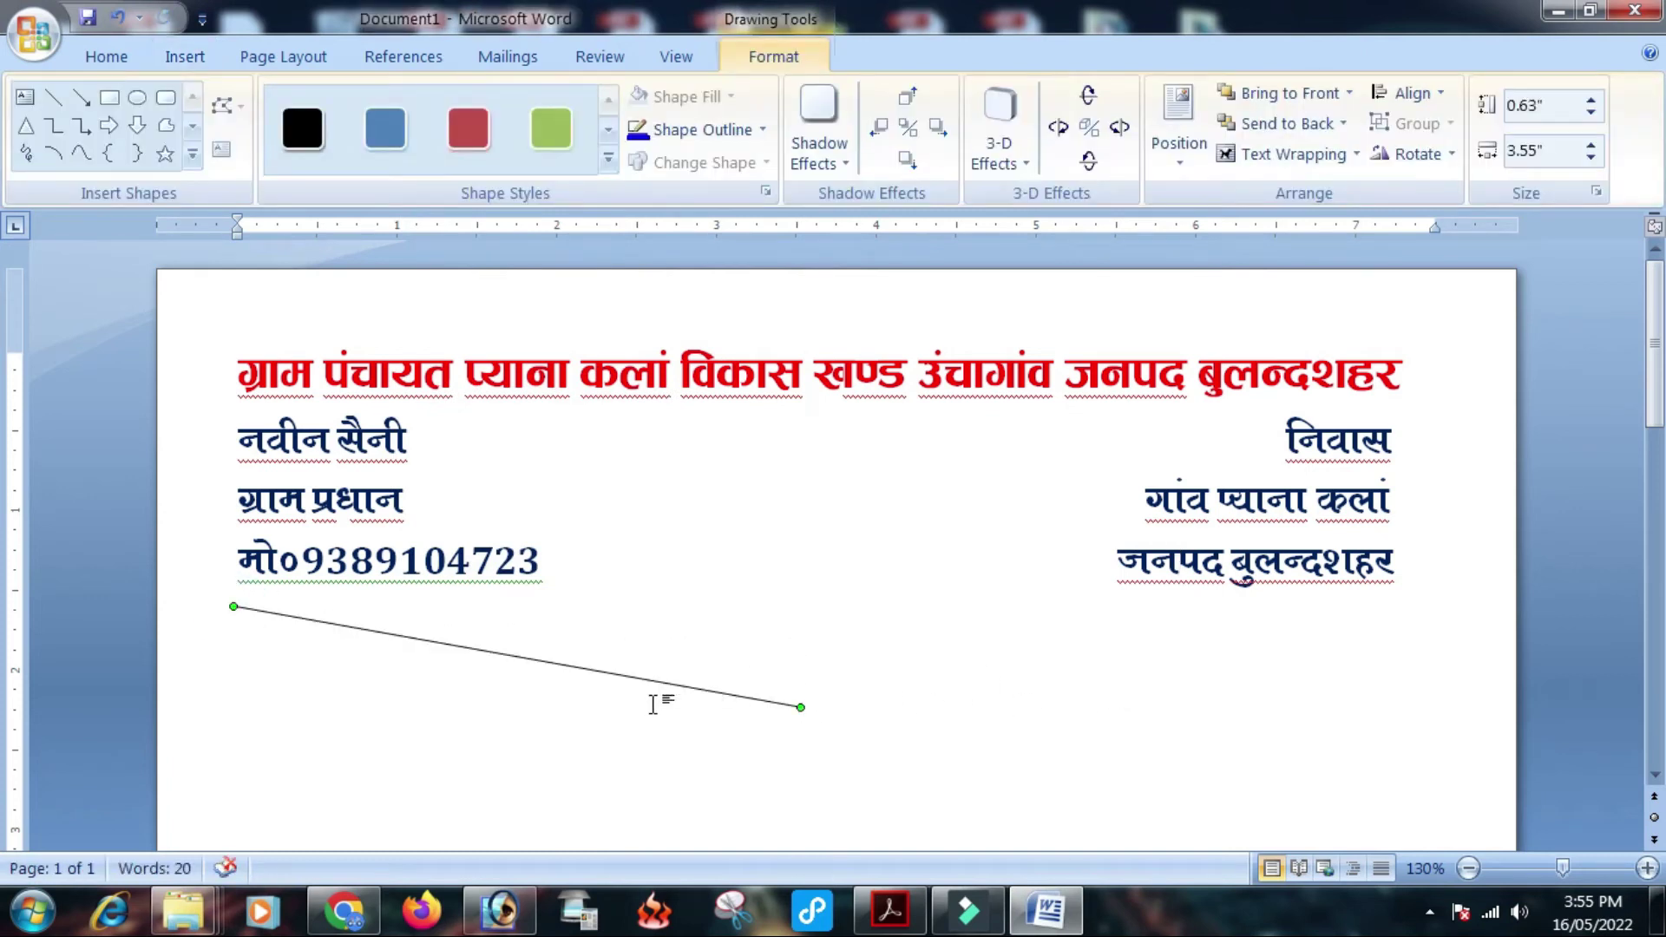
key("ctrl+z")
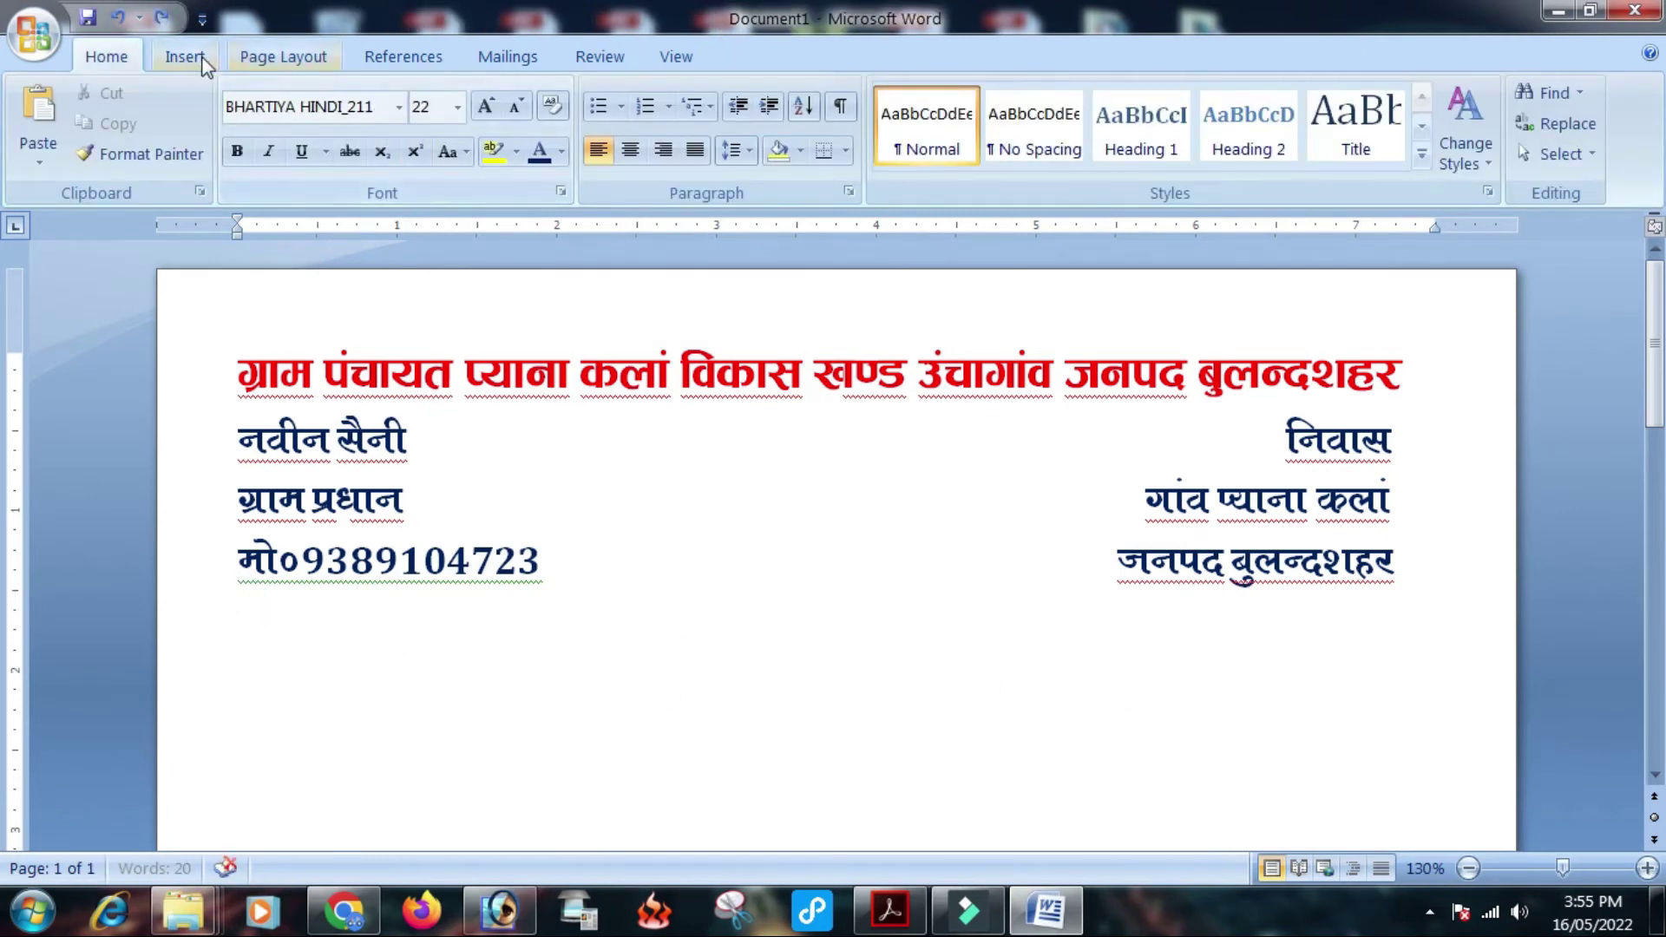
left_click(185, 56)
left_click(424, 126)
left_click(438, 226)
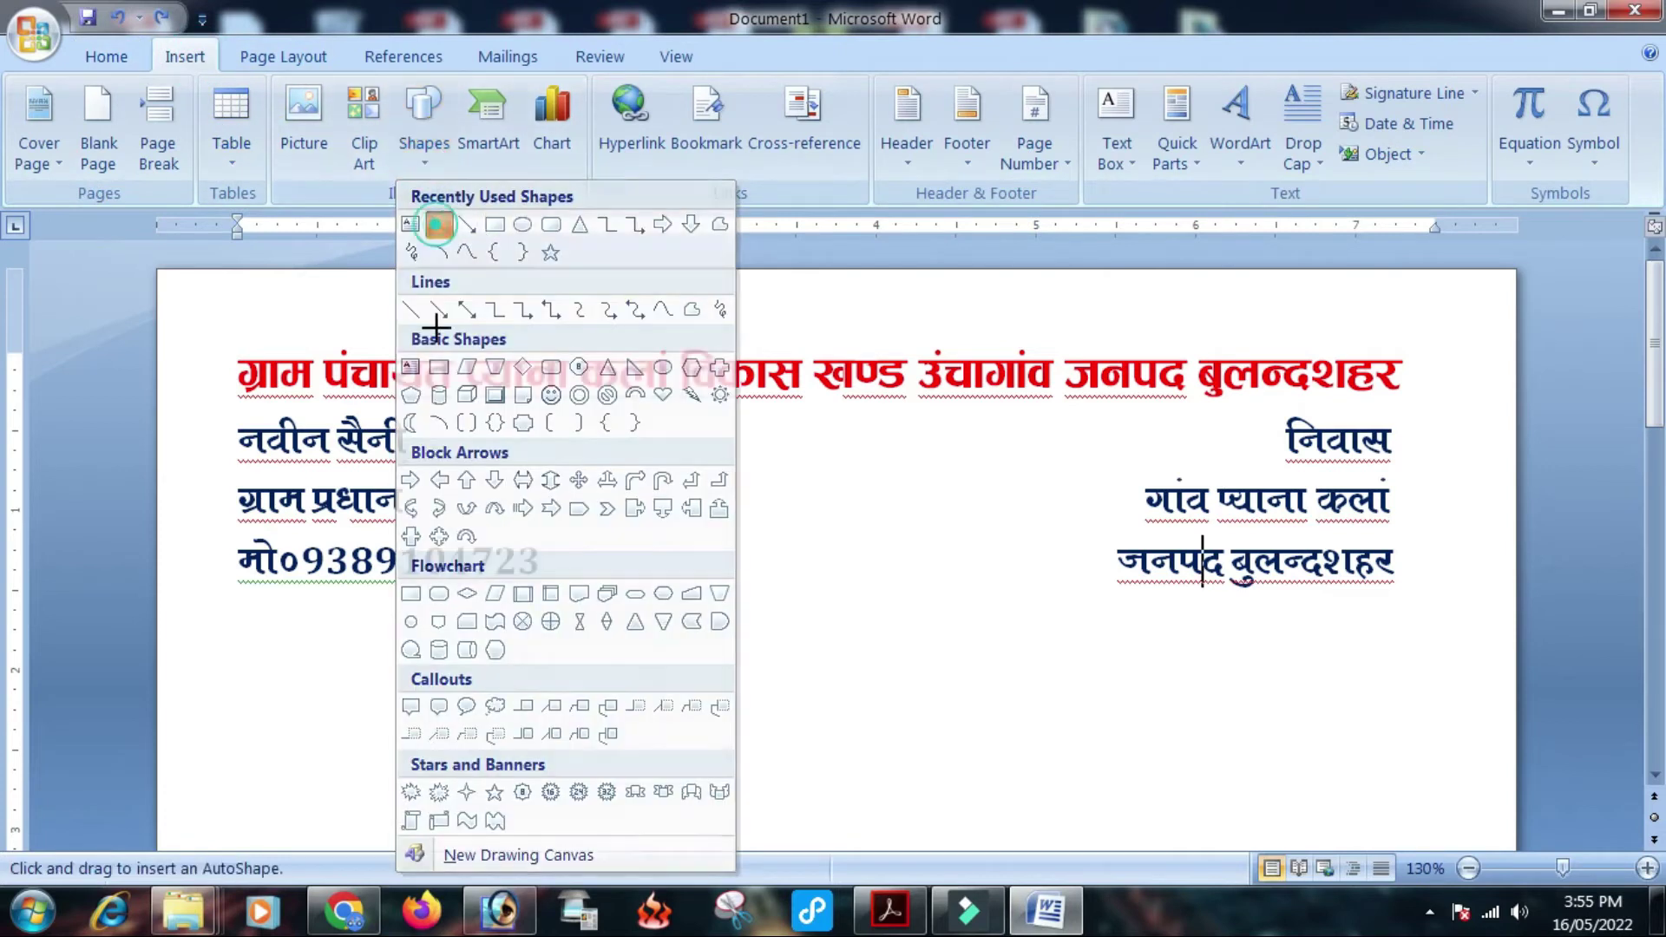
left_click_drag(238, 605, 1404, 579)
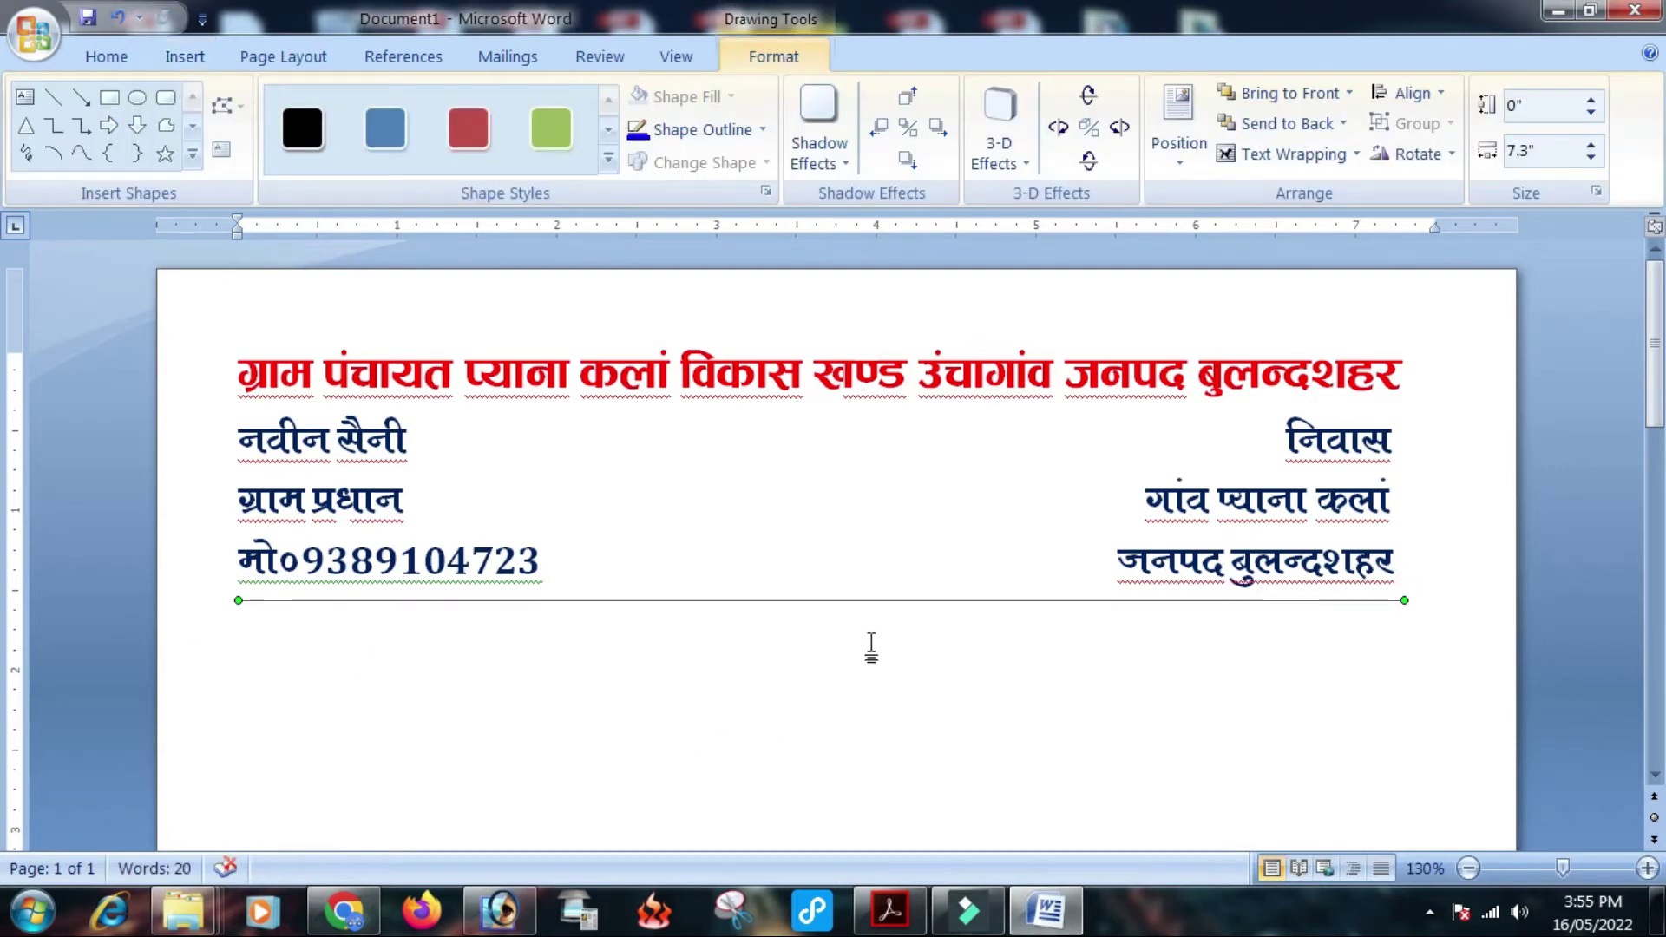
Apply an orange Shape Style to the horizontal rule.
left_click(705, 130)
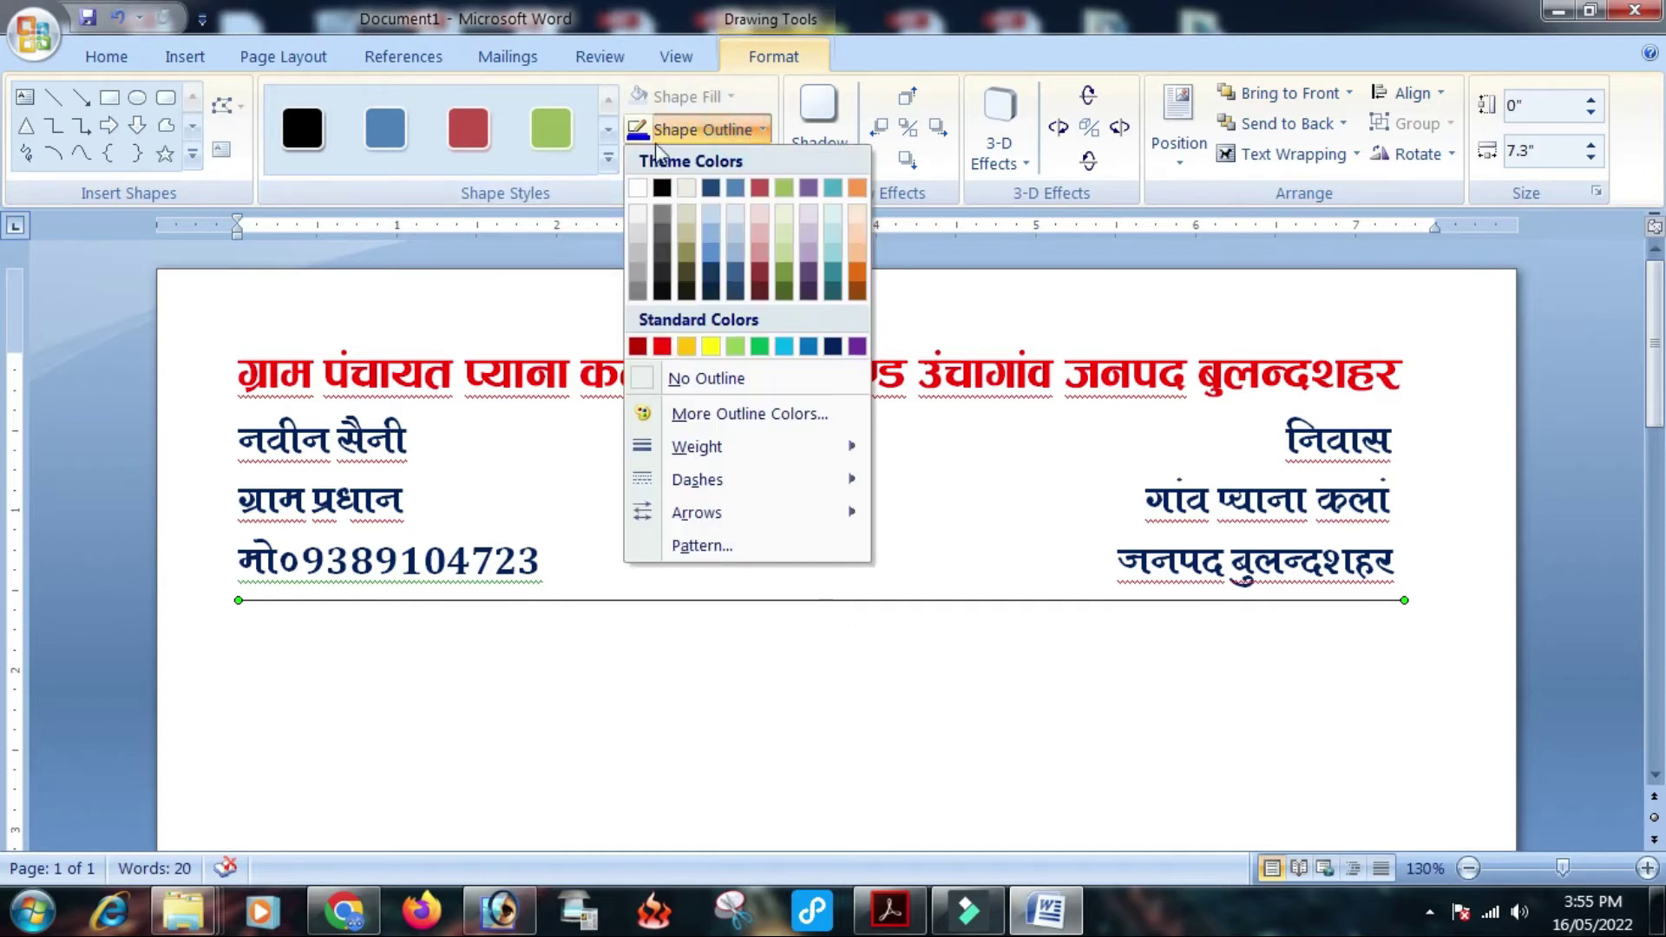
left_click(608, 157)
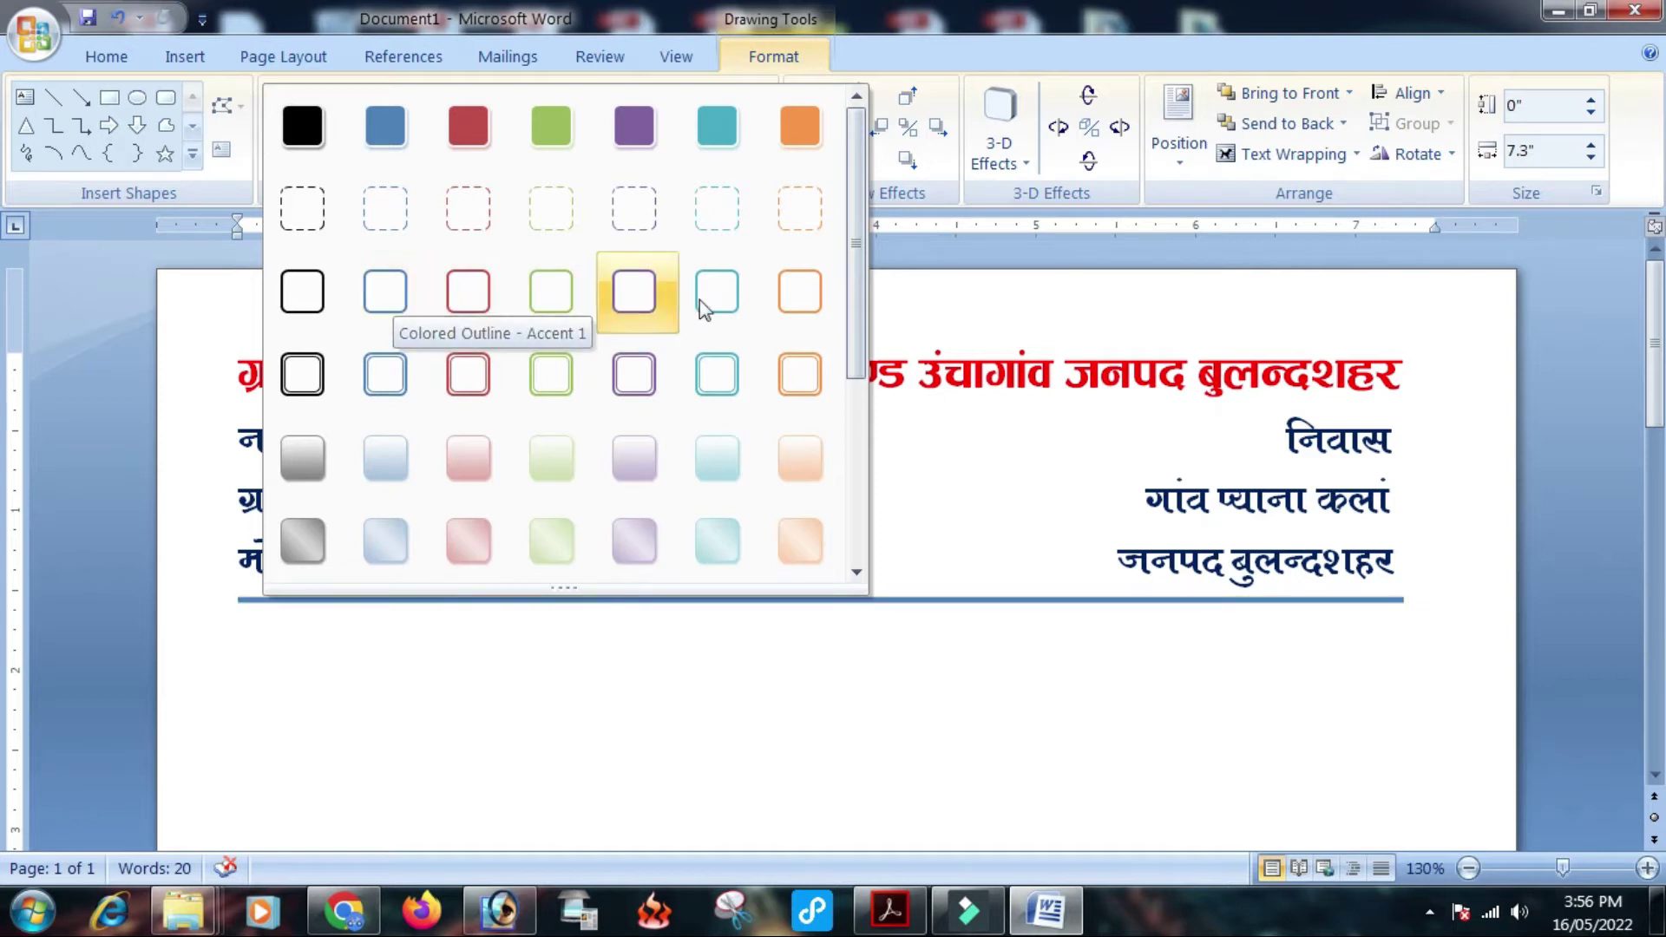
left_click(797, 312)
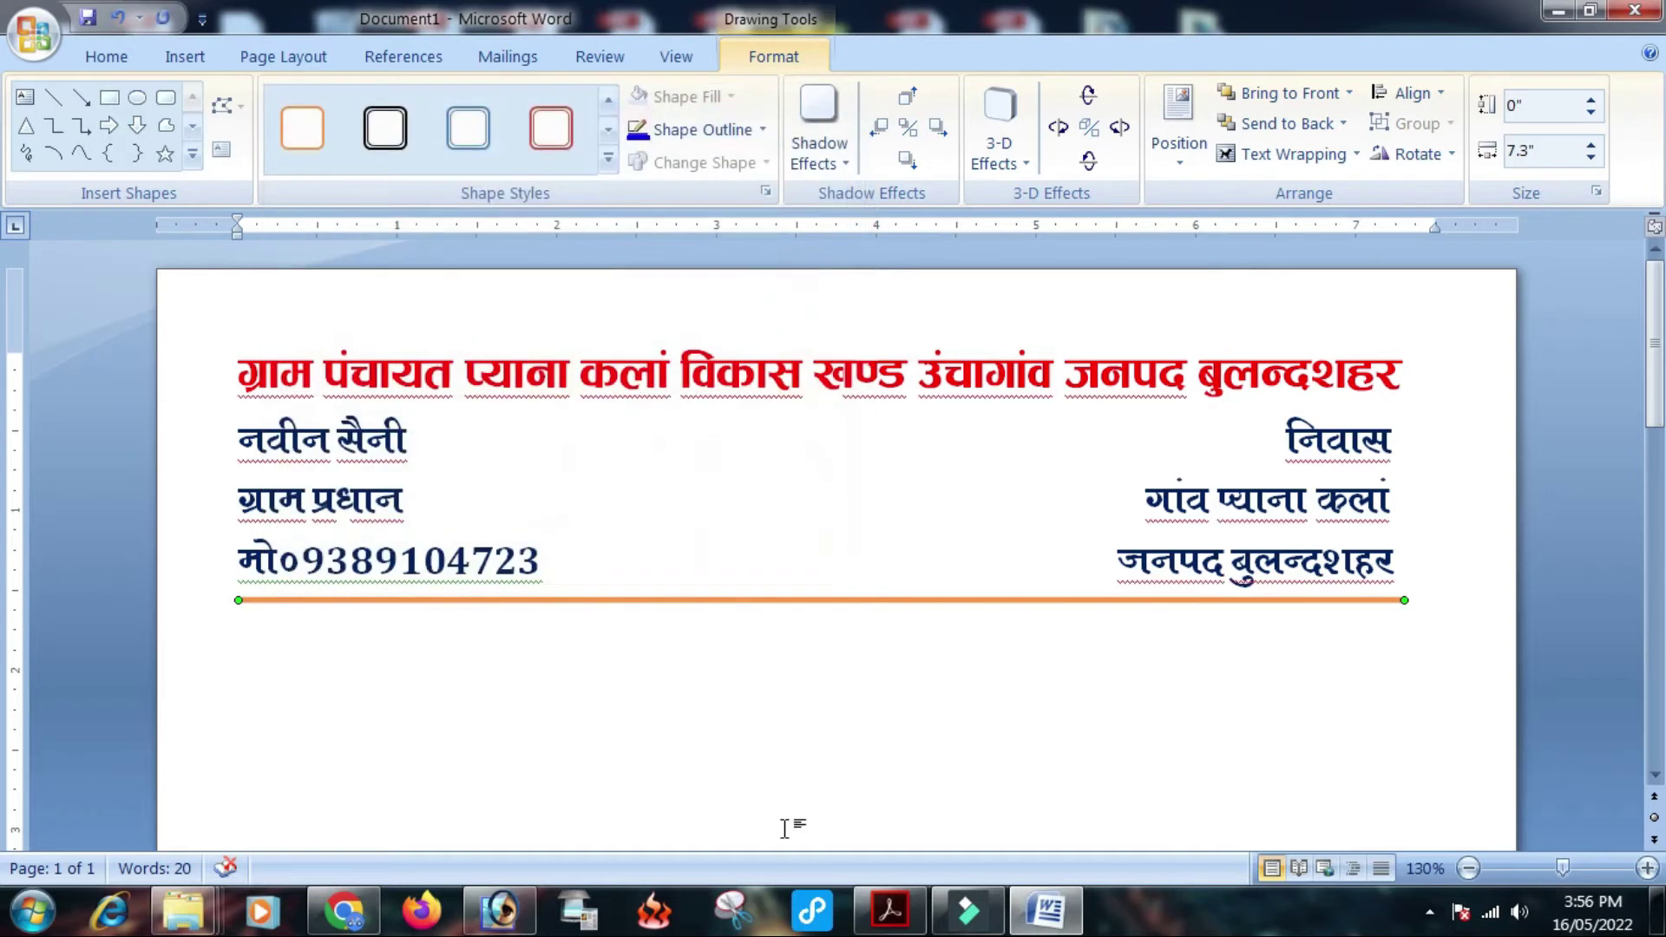
left_click(785, 723)
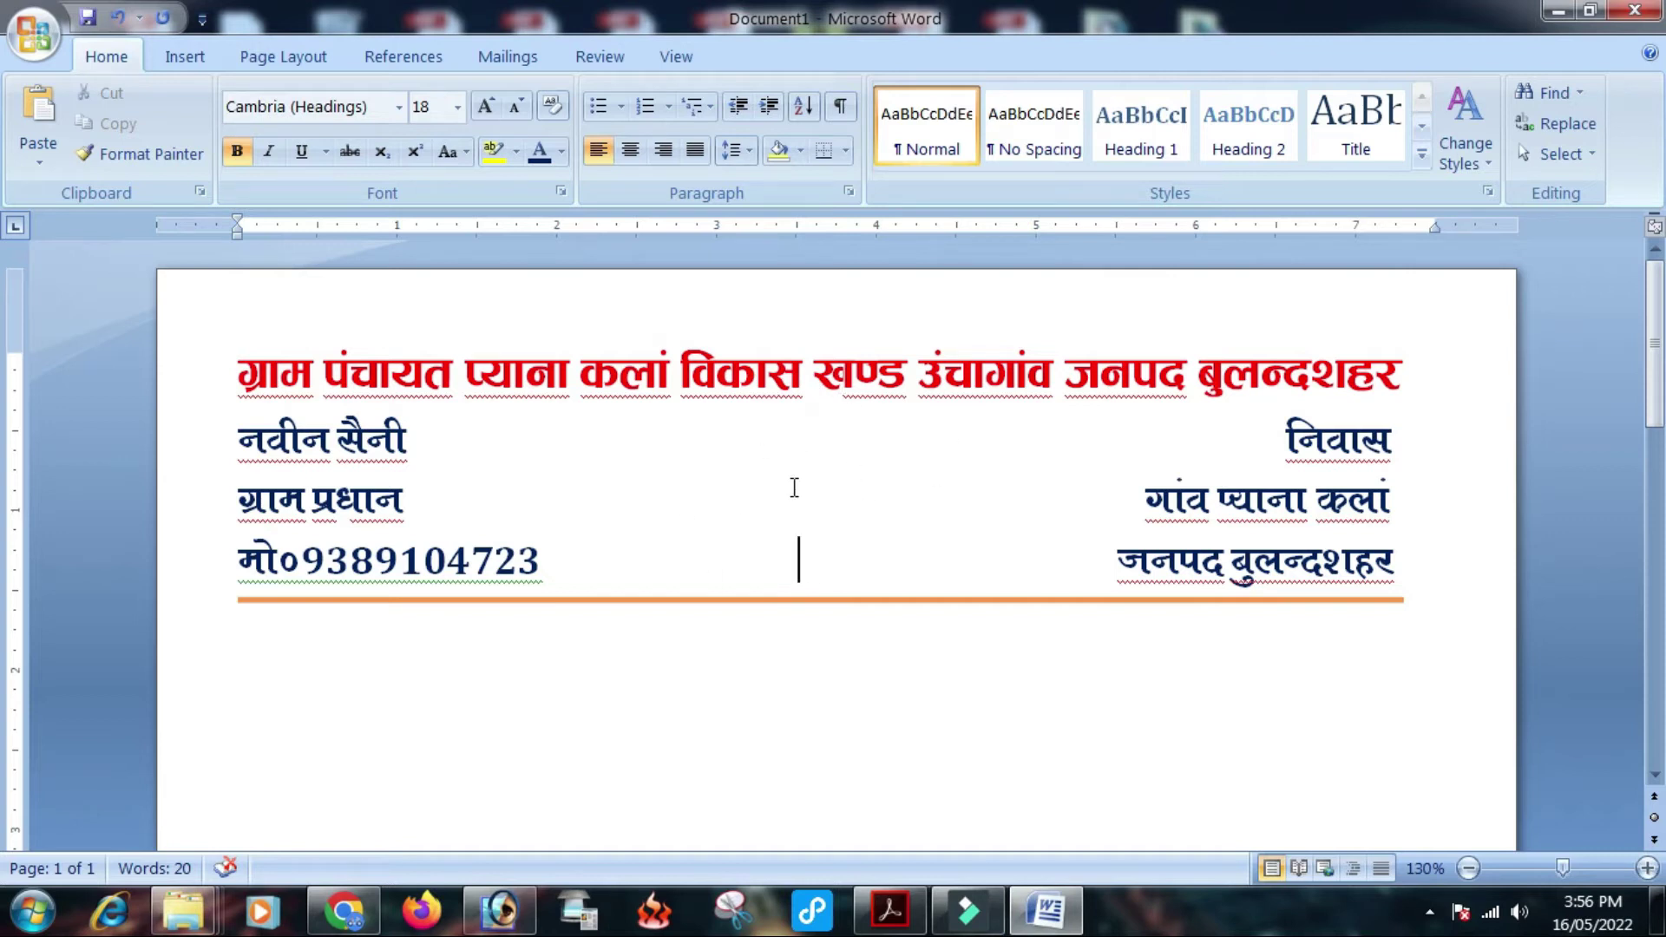
Start a new line below the rule and set the font size to 18.
scroll(793, 490, "down", 1)
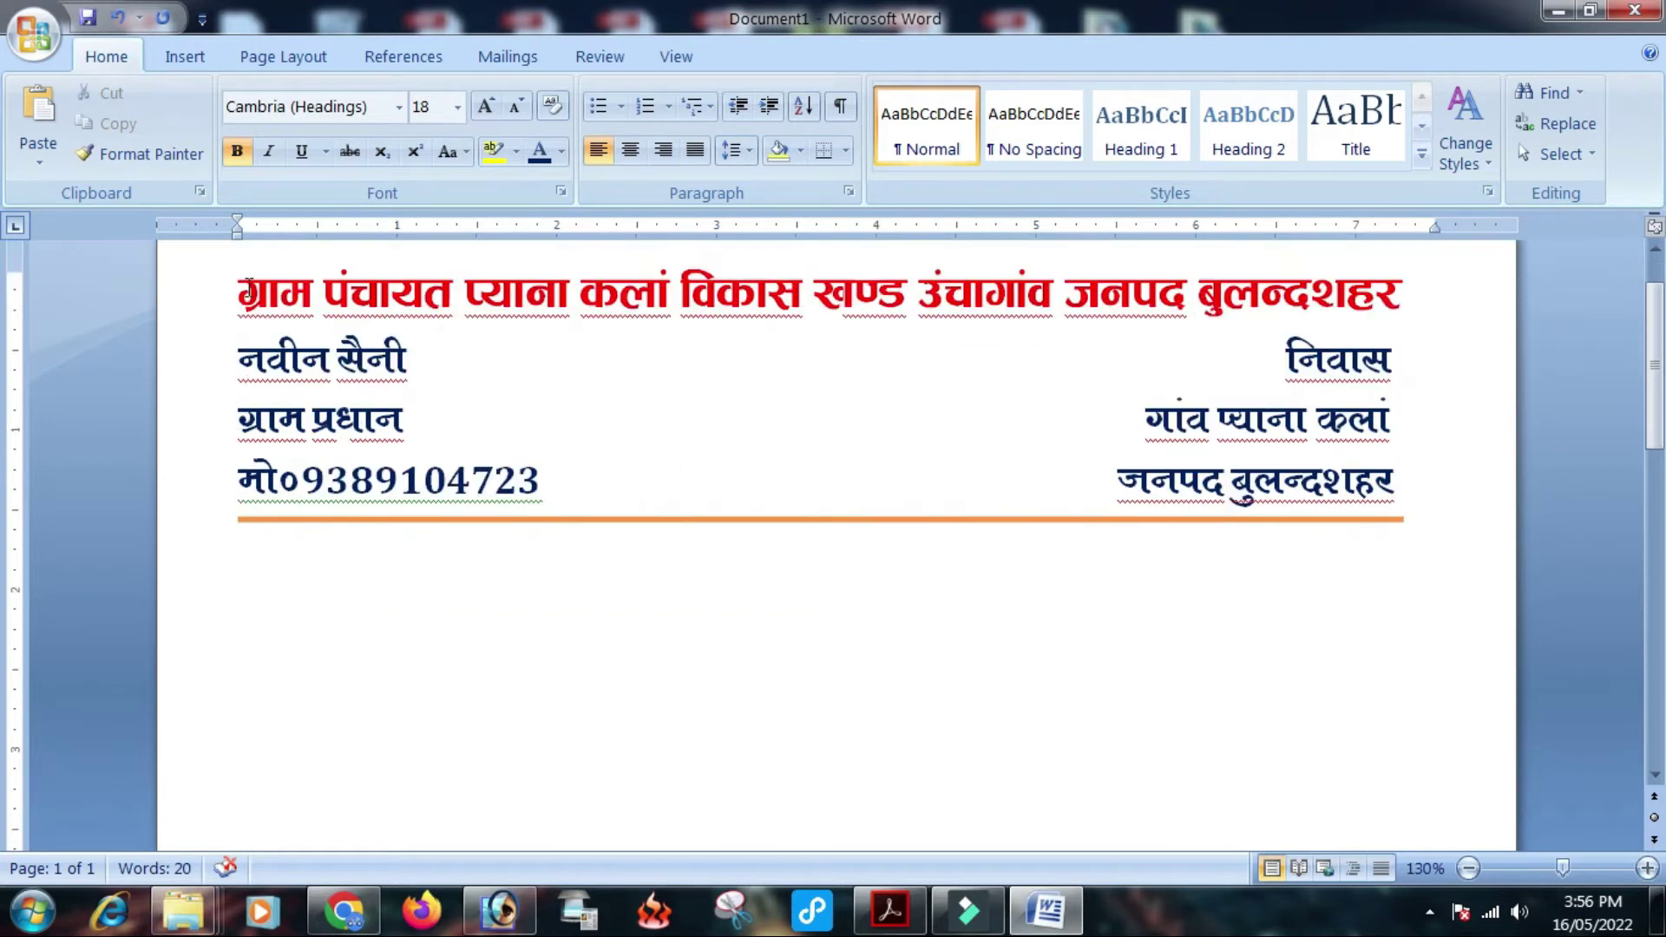
left_click_drag(242, 291, 1407, 559)
left_click(1251, 693)
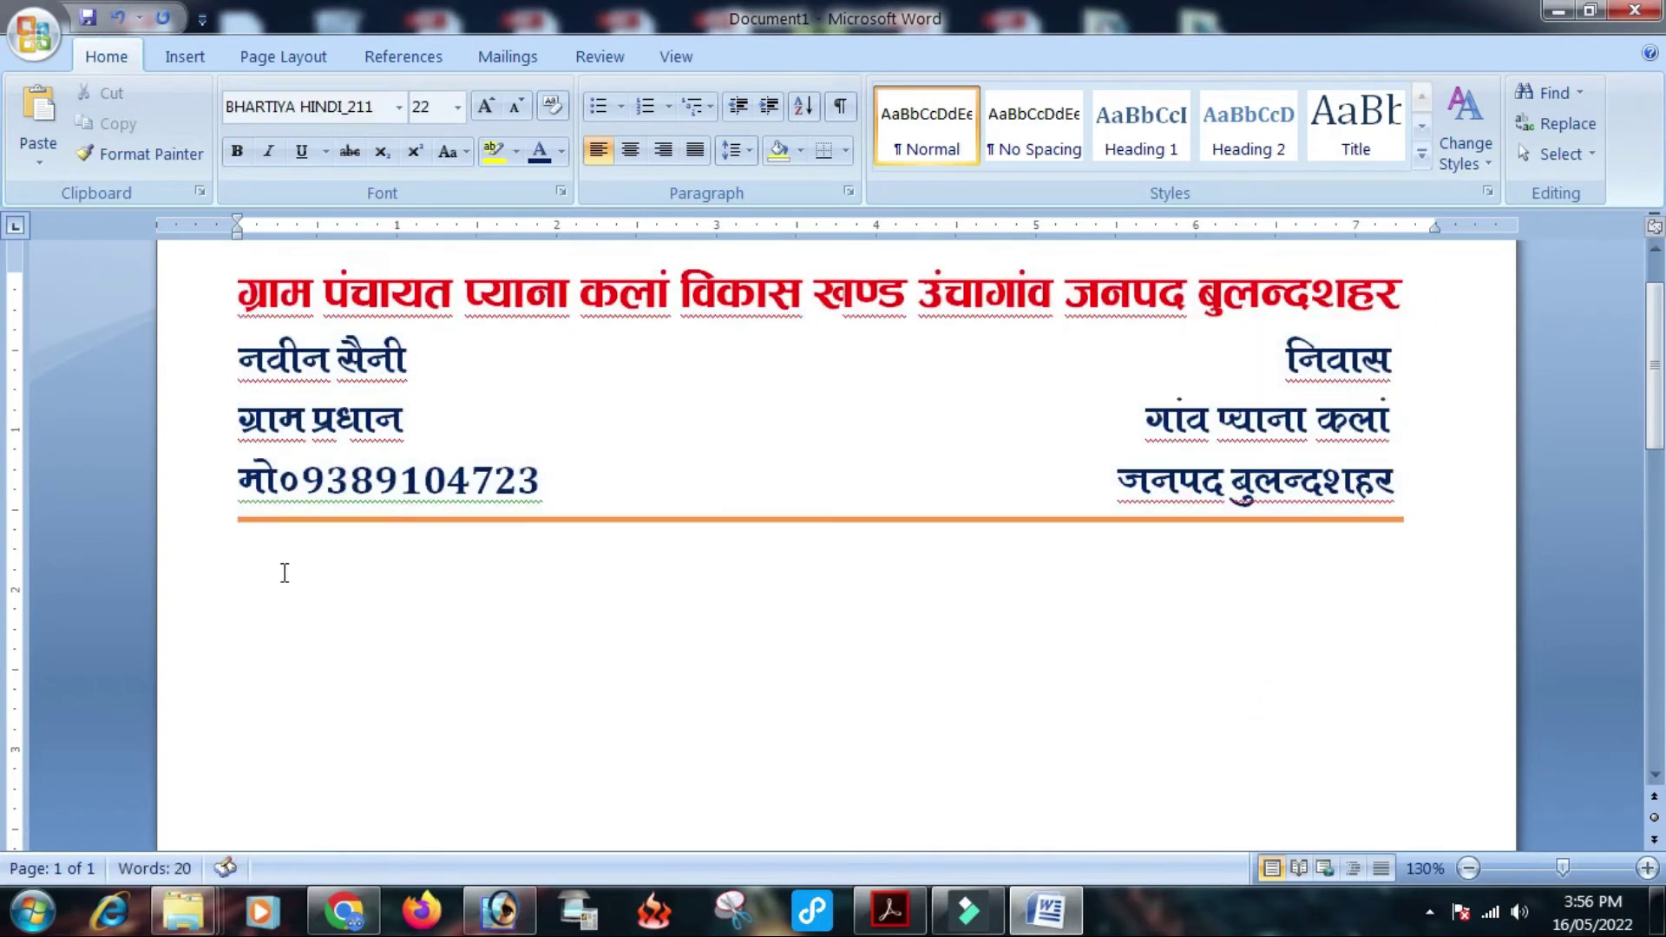
key("Return")
left_click(488, 107)
left_click(487, 107)
left_click(488, 106)
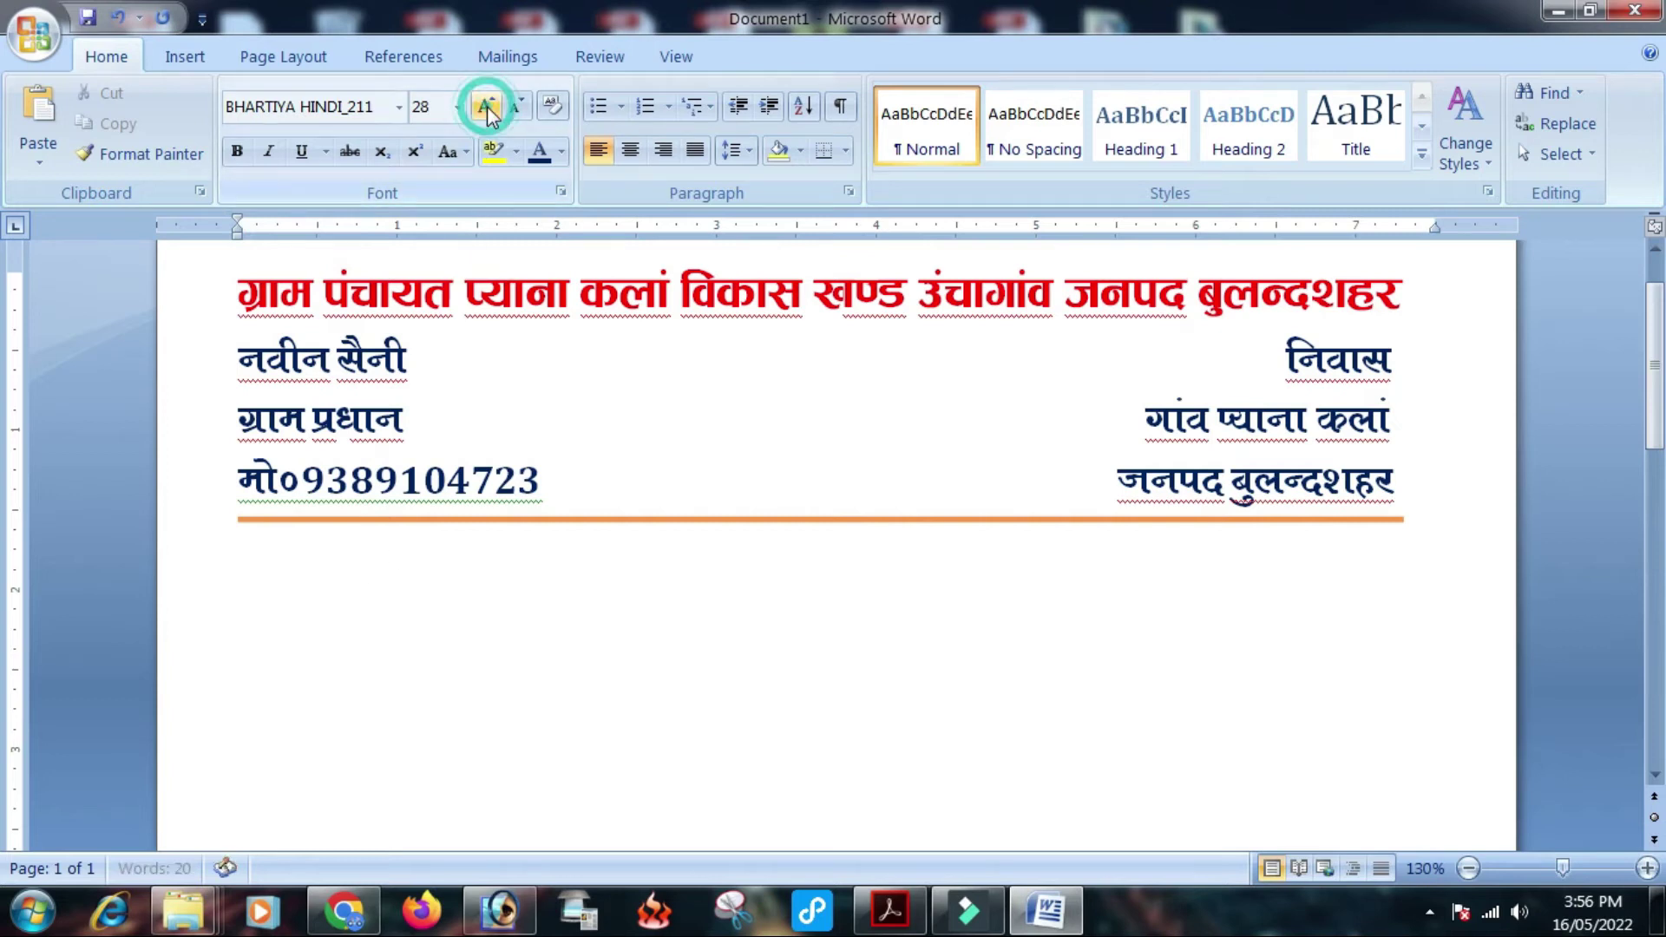
left_click(518, 107)
left_click(518, 107)
left_click(518, 107)
left_click(518, 107)
left_click(518, 107)
Type क्रमांक with dots, tab to दिनांक with dots, then start a centred line.
type("क्रमांक")
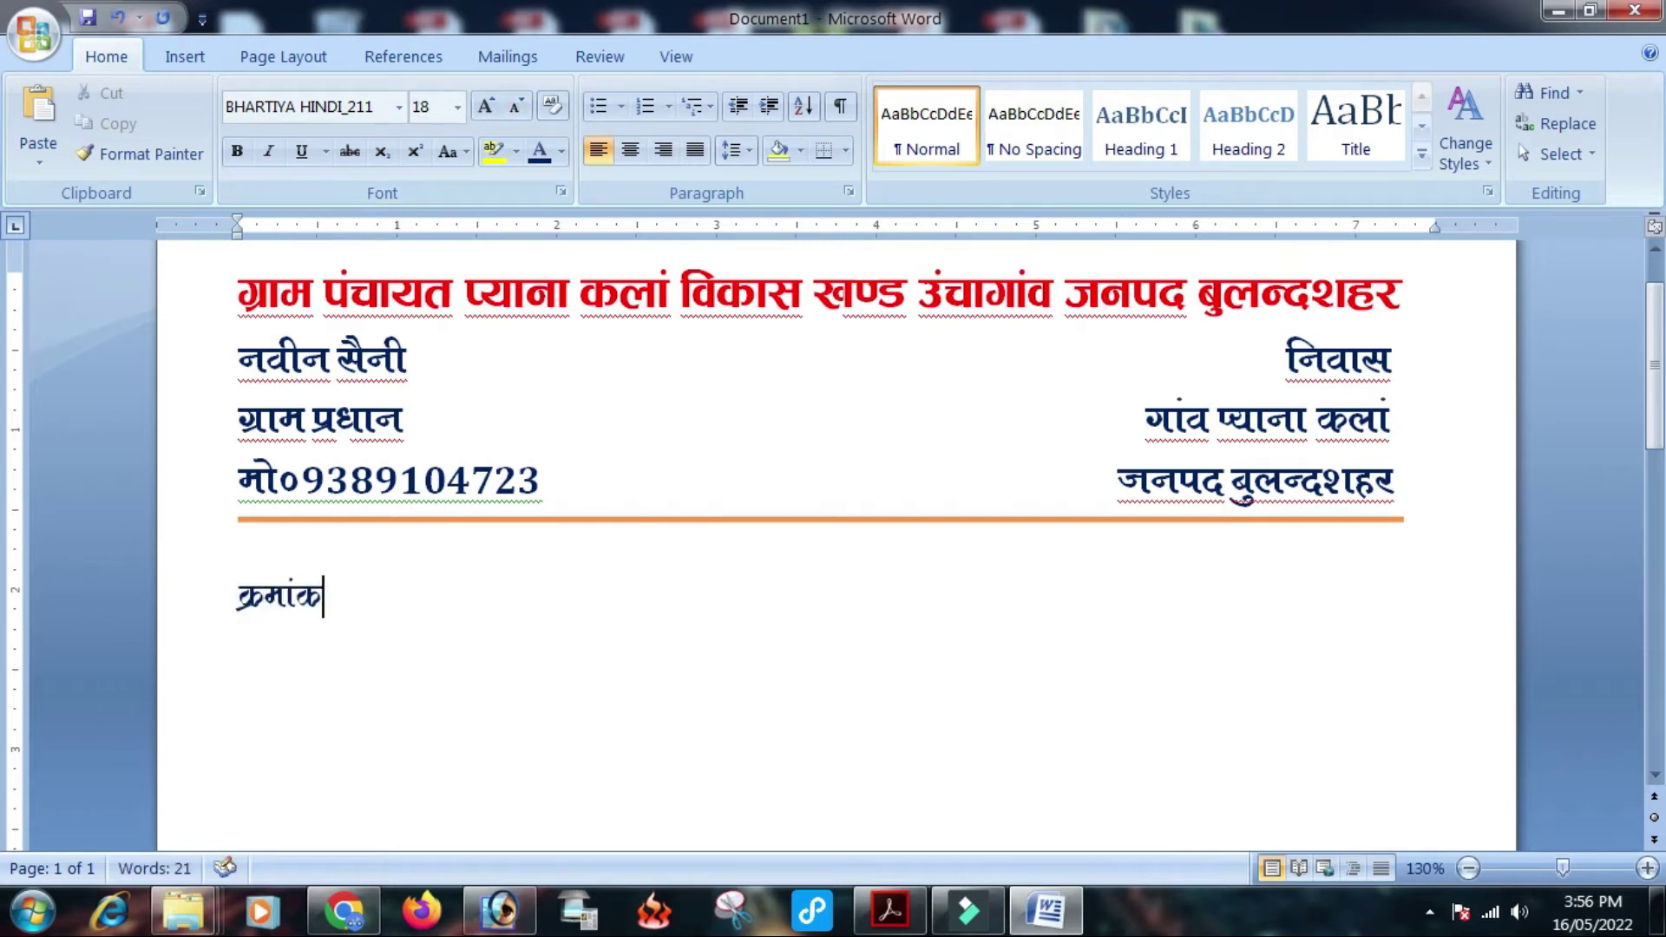
type("................")
key("Tab")
key("Tab")
key("Tab")
type("दिनांक")
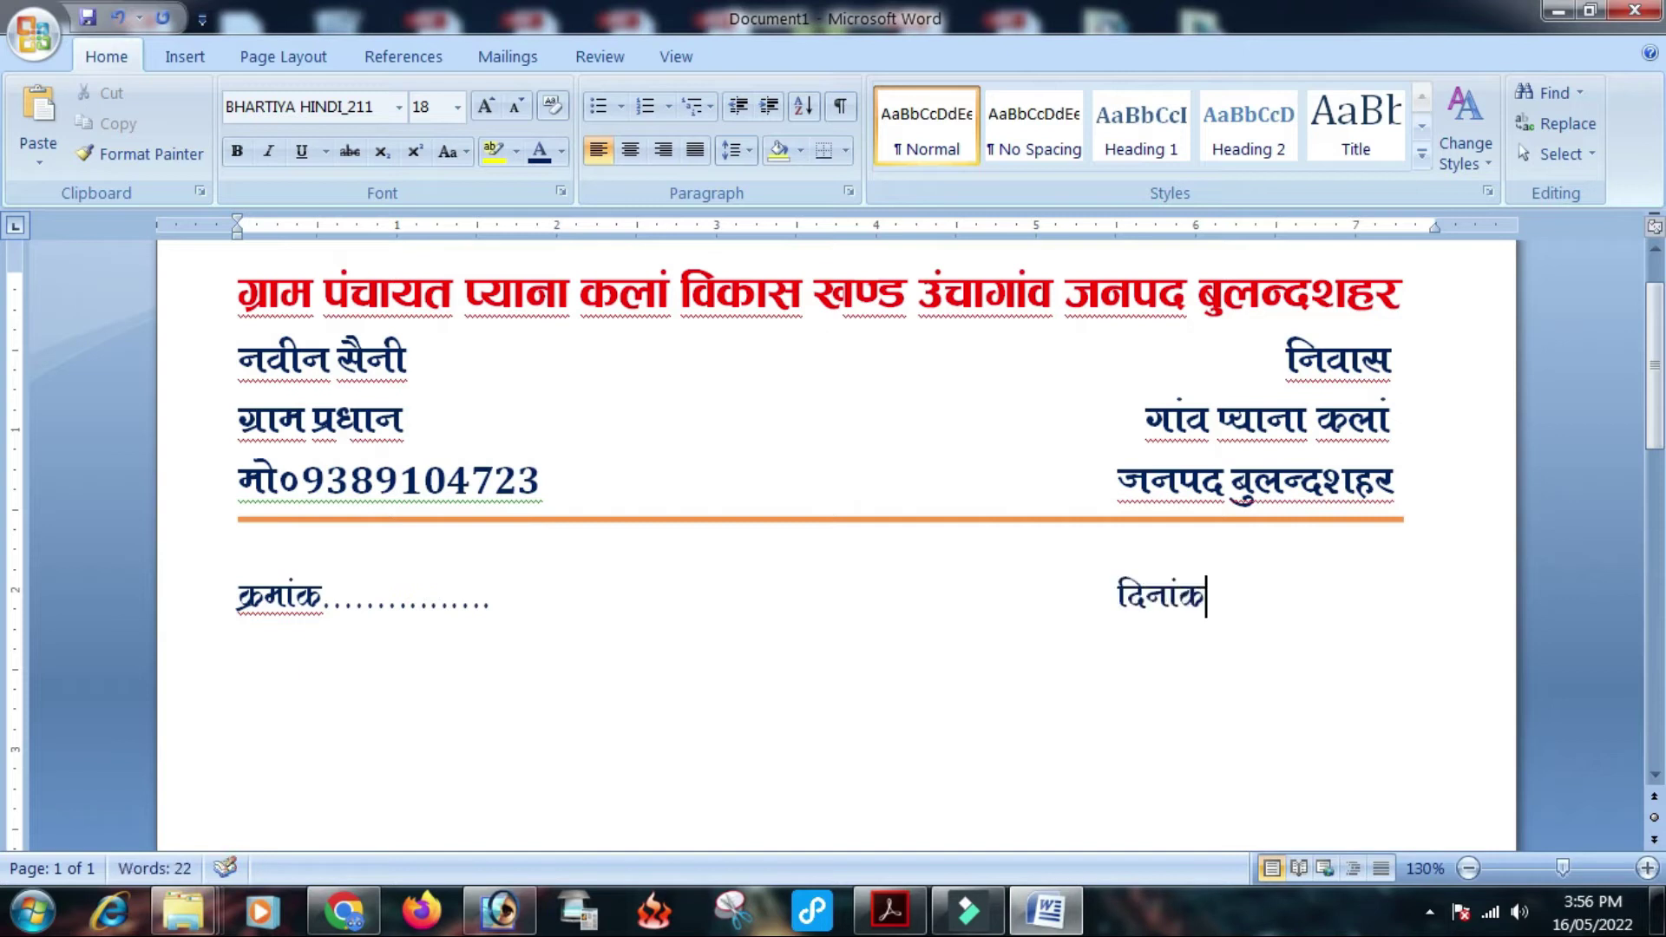
type("............")
type("......")
key("Return")
key("Return")
left_click(634, 152)
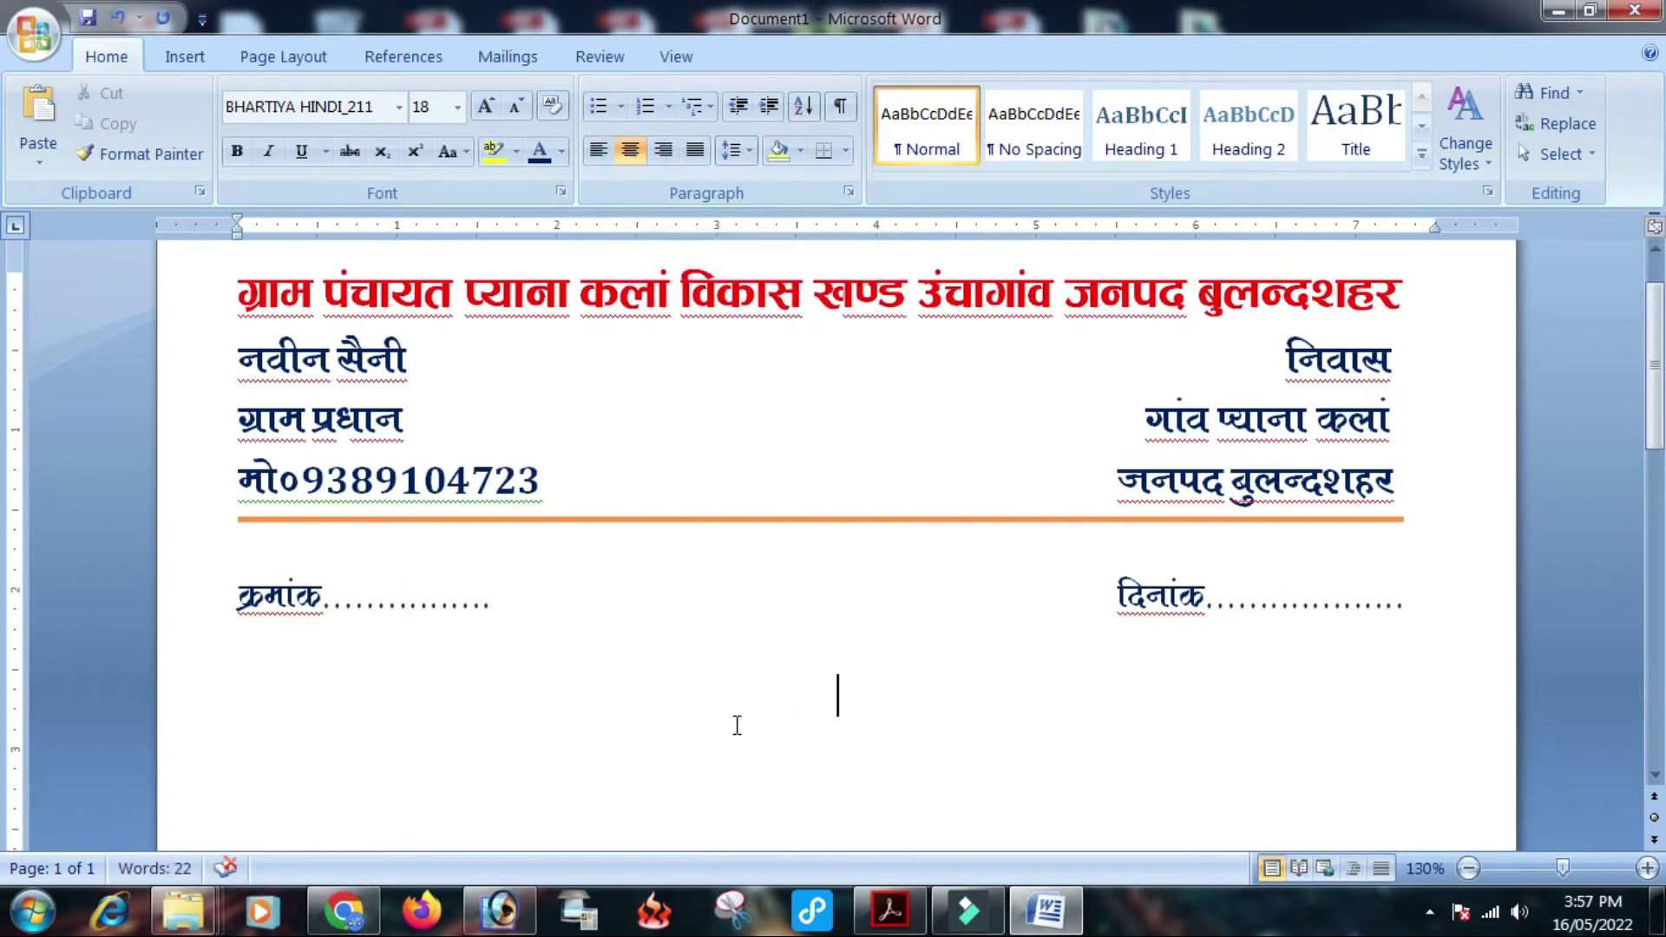
Type the subject line विषय-..........प्रमाण पत्र बनवाने के सम्बन्ध में।.
type("वि")
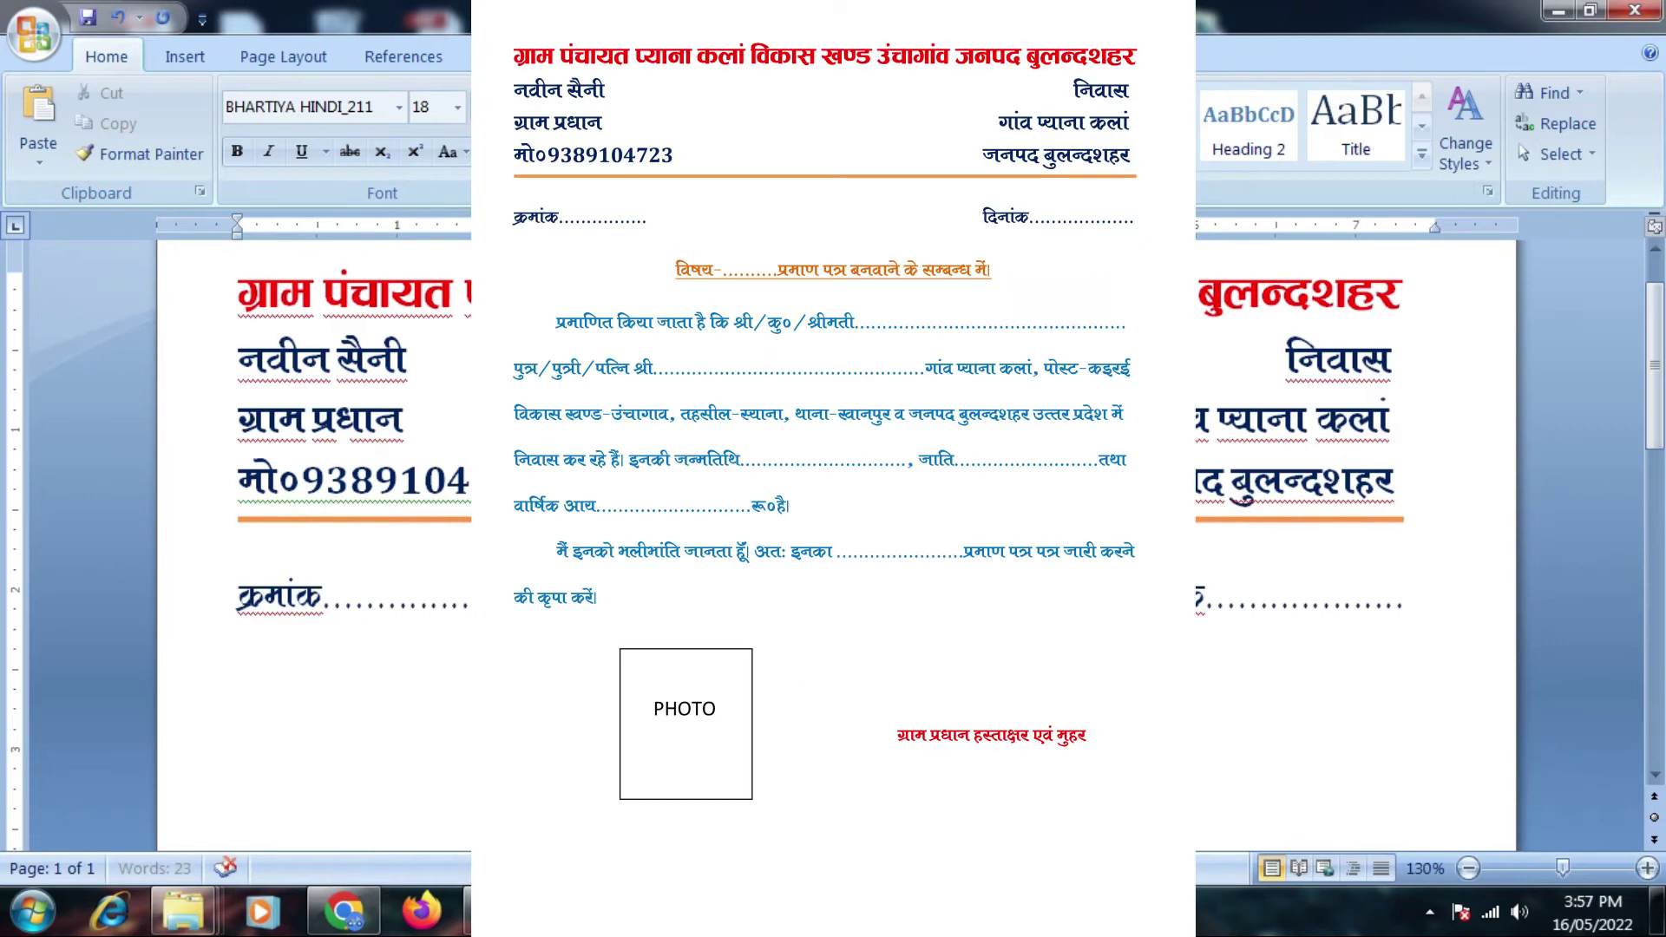
type("षय-")
type("प")
key("BackSpace")
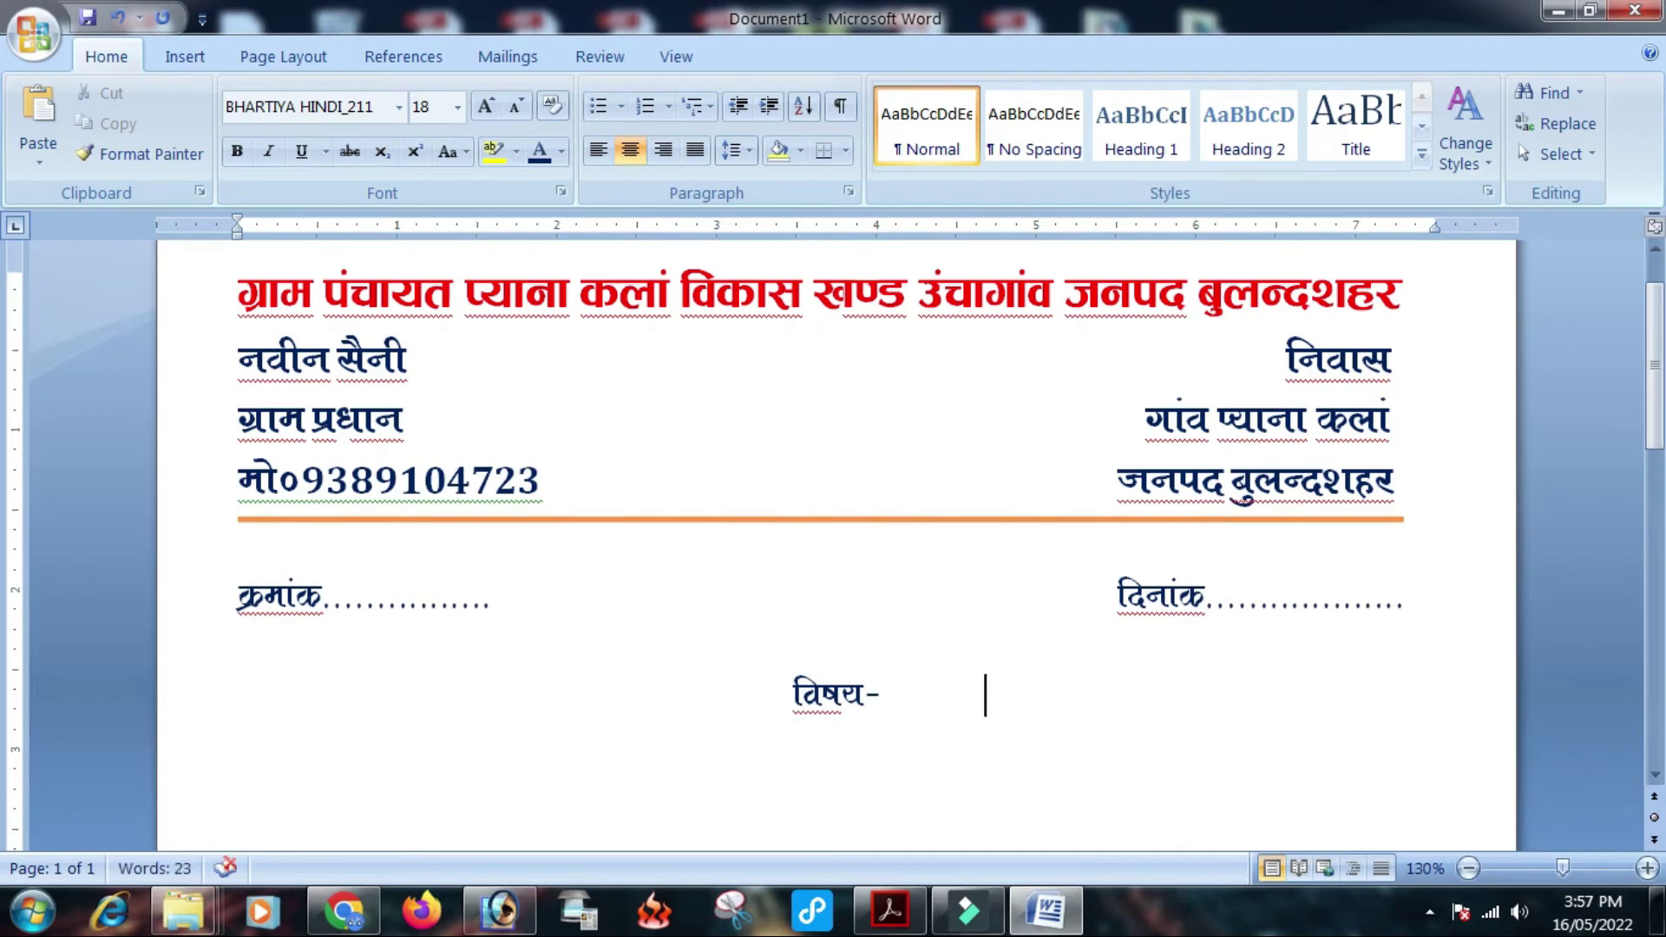
key("Tab")
type("प्रमाए")
key("BackSpace")
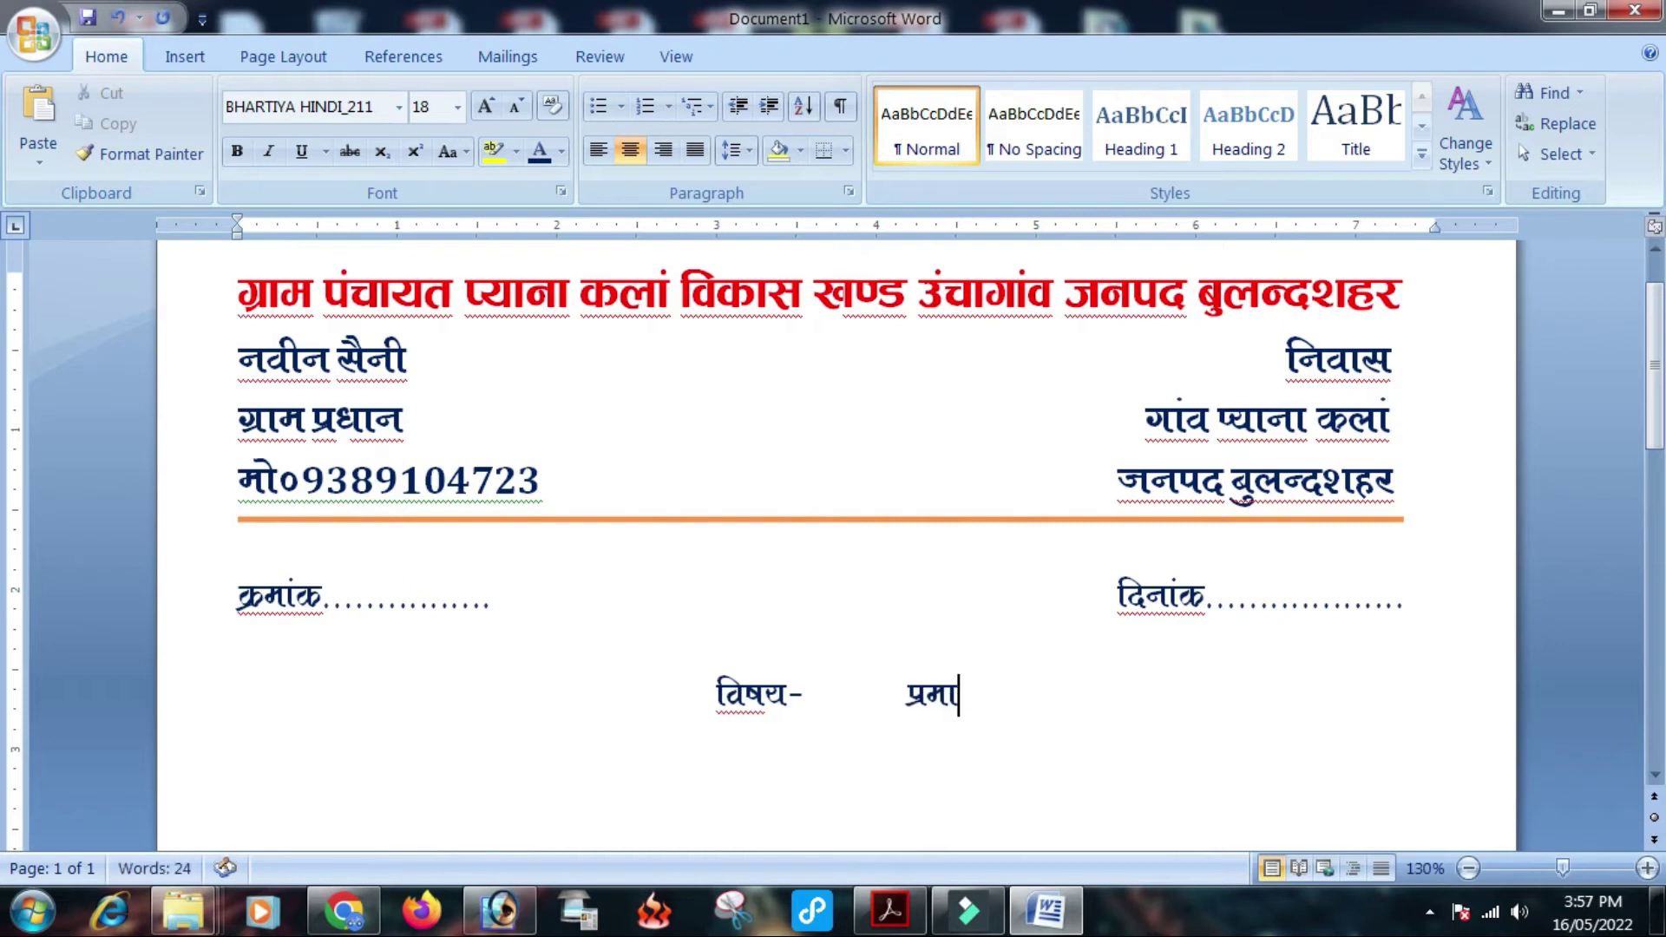
key("BackSpace")
key("BackSpace")
key("BackSpace")
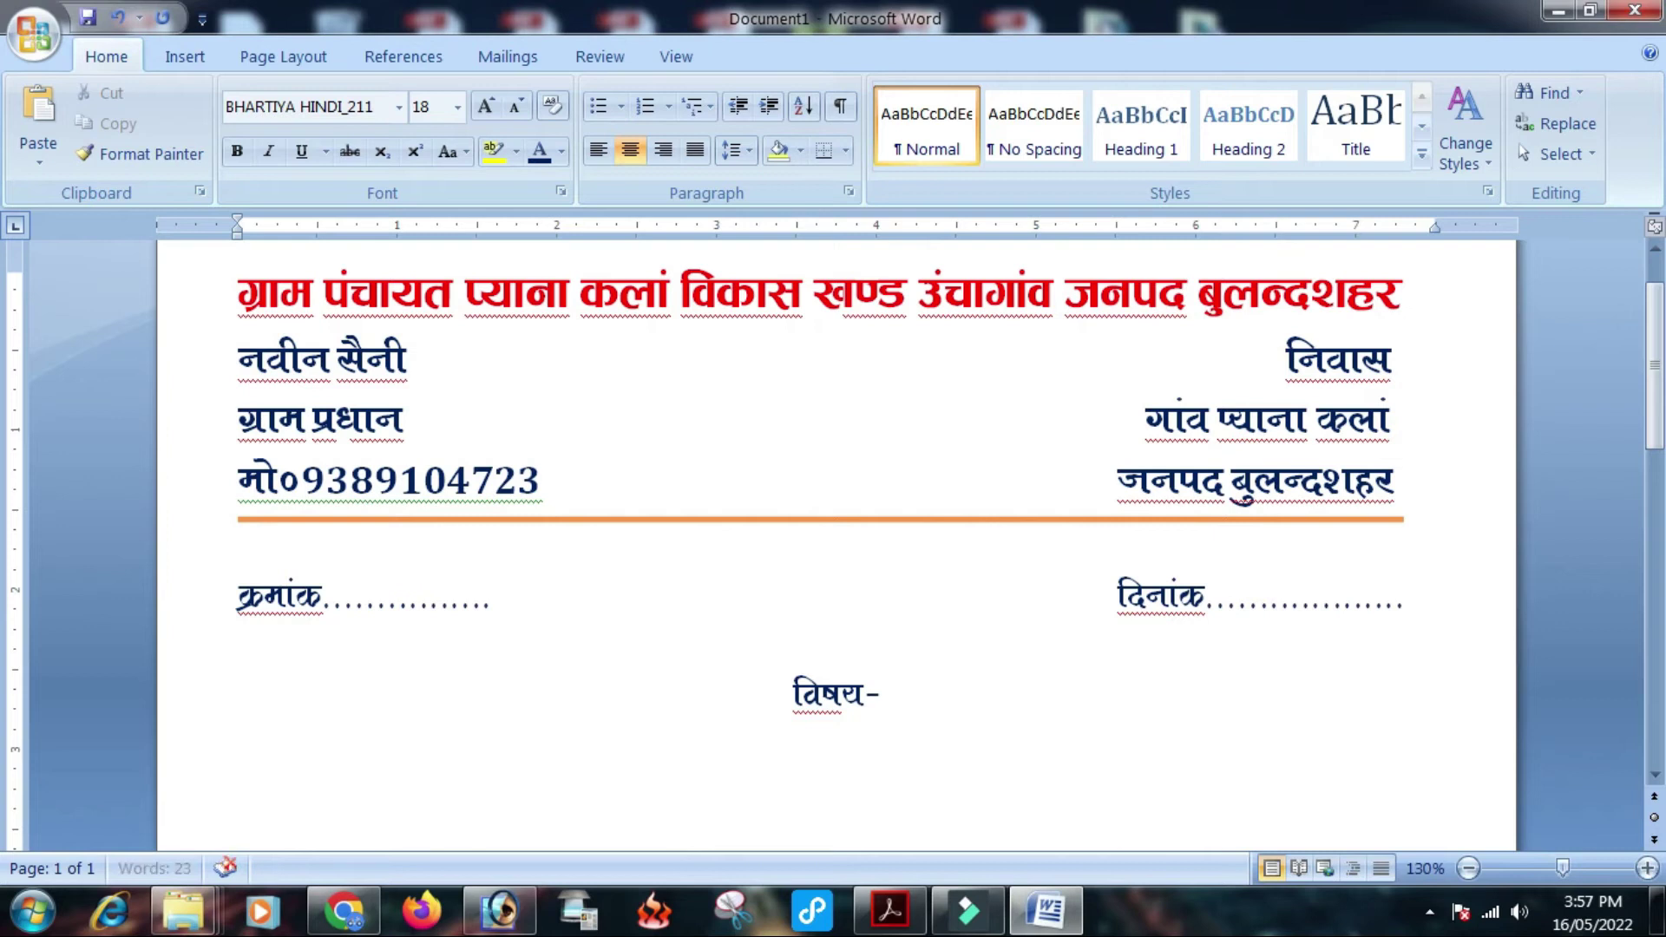
type("..........प्रमाण पत्र")
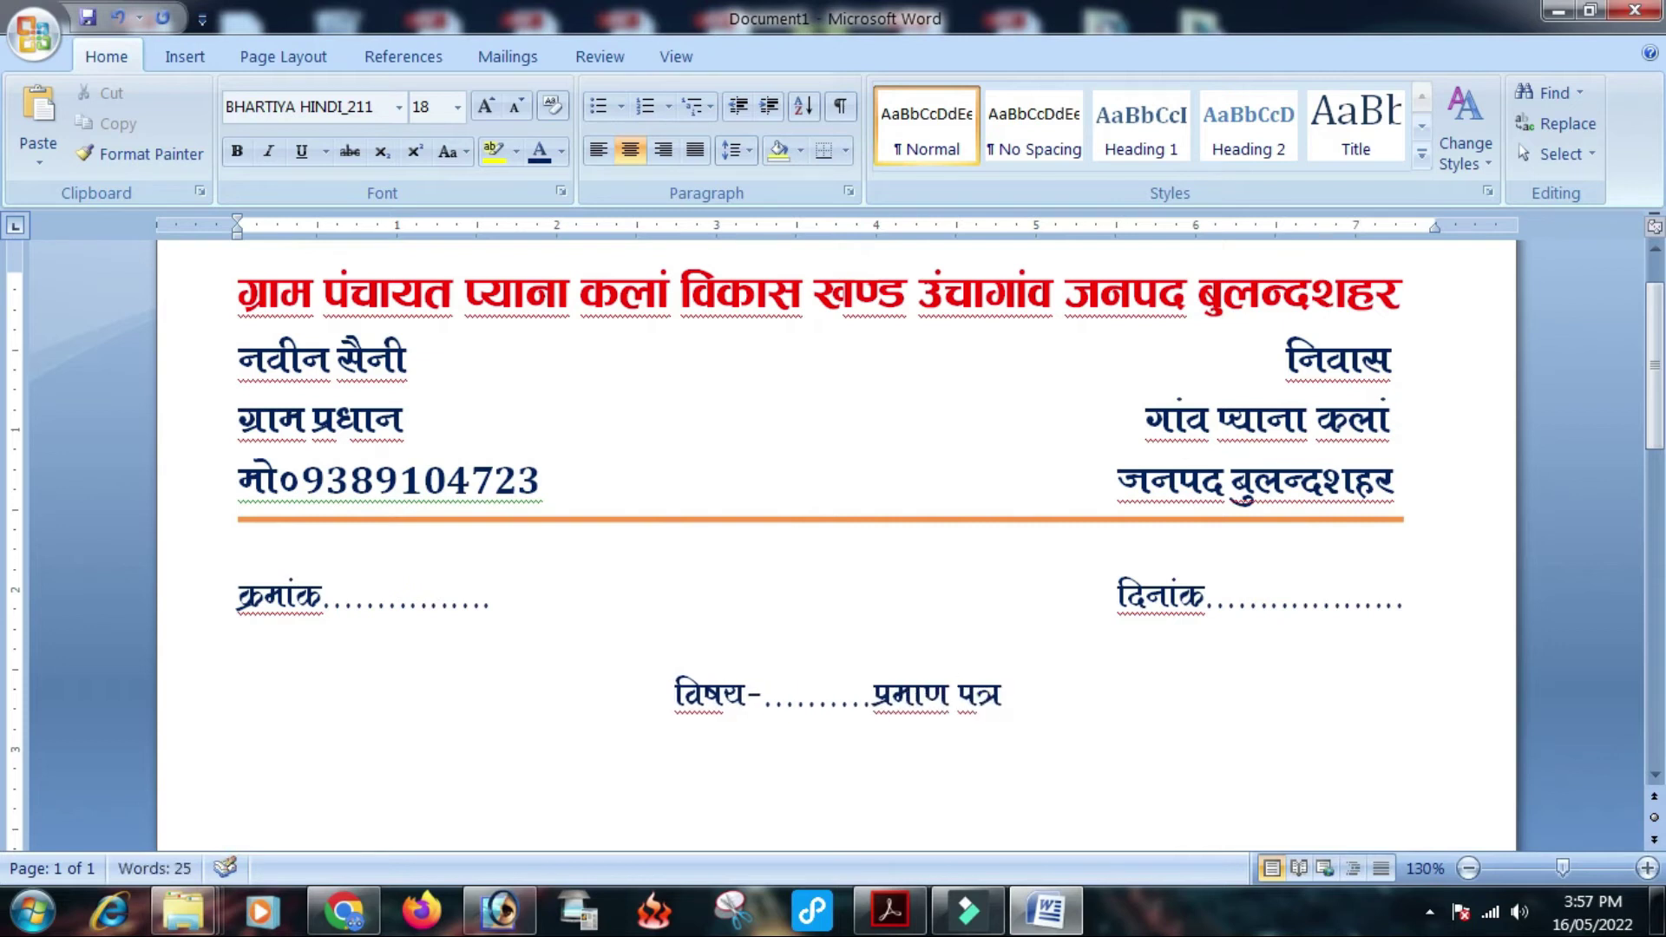
type(" बनवाने के सम्बन्ध में।")
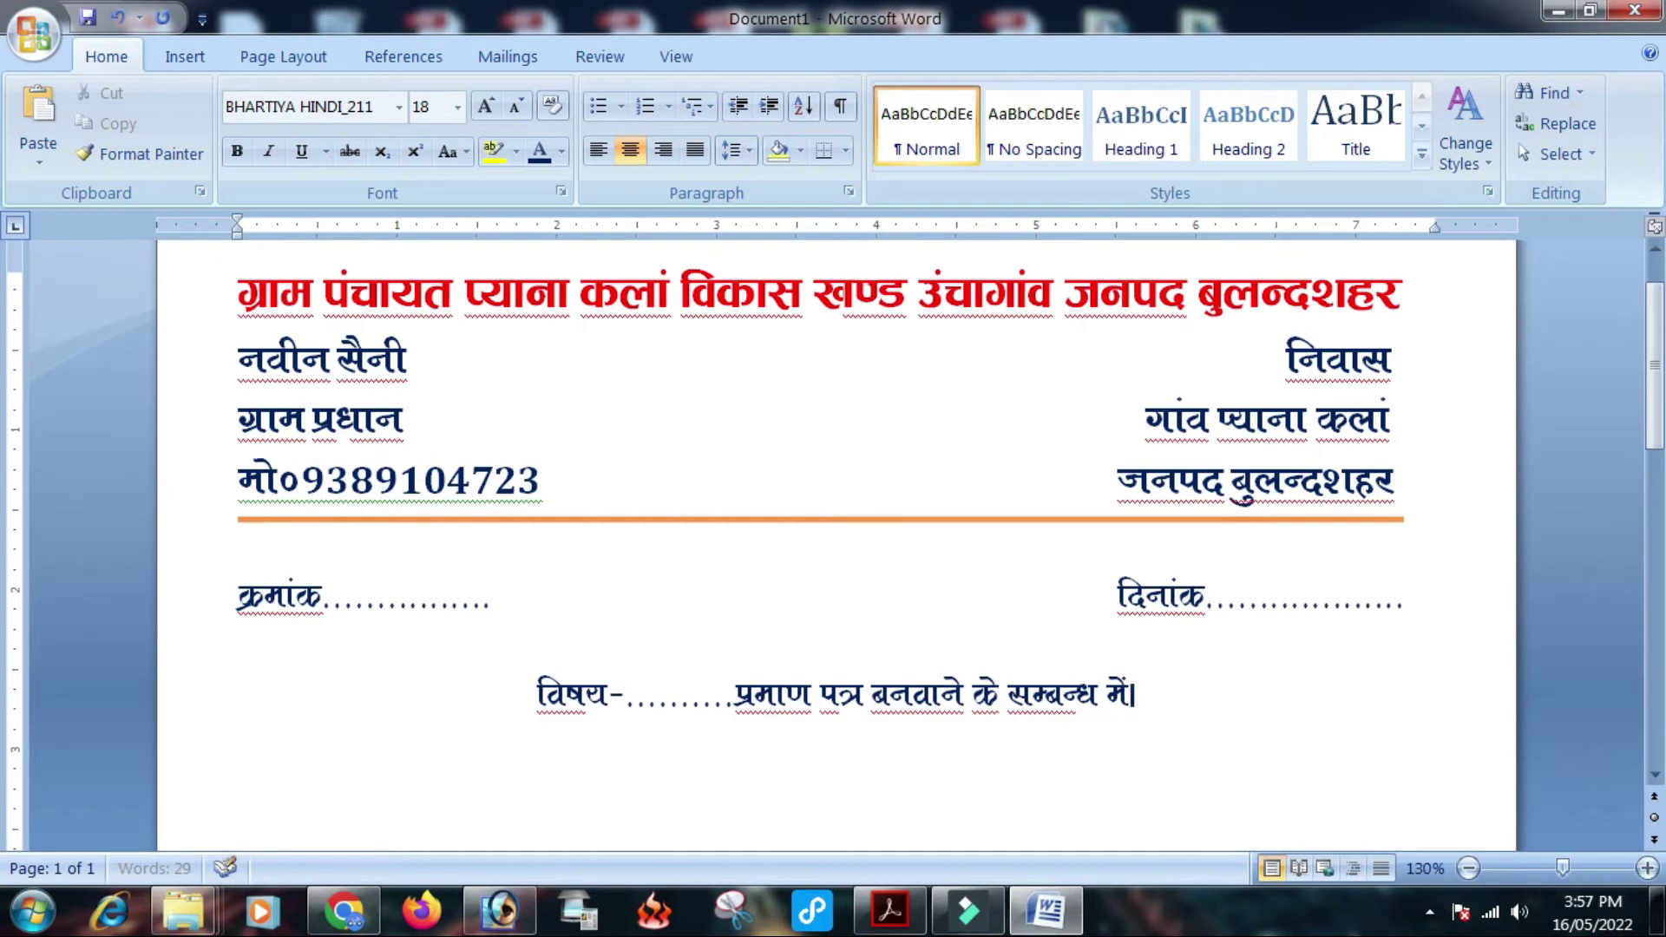
key("Return")
Underline the subject line and colour it dark orange.
scroll(788, 833, "down", 1)
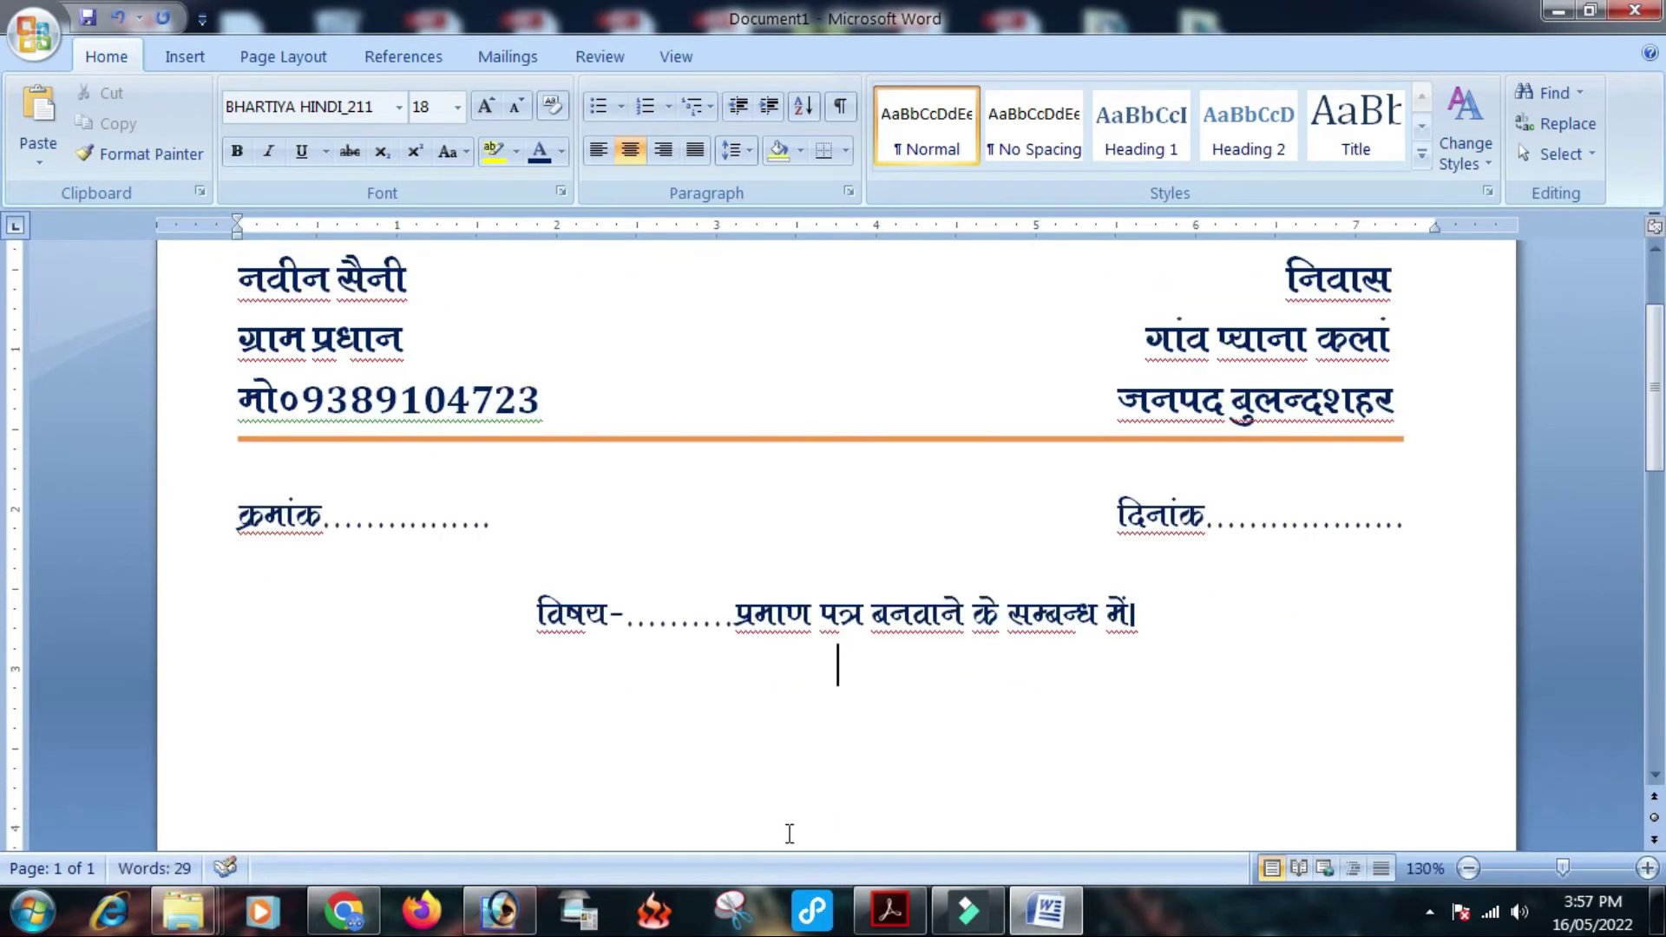
left_click_drag(525, 614, 1158, 614)
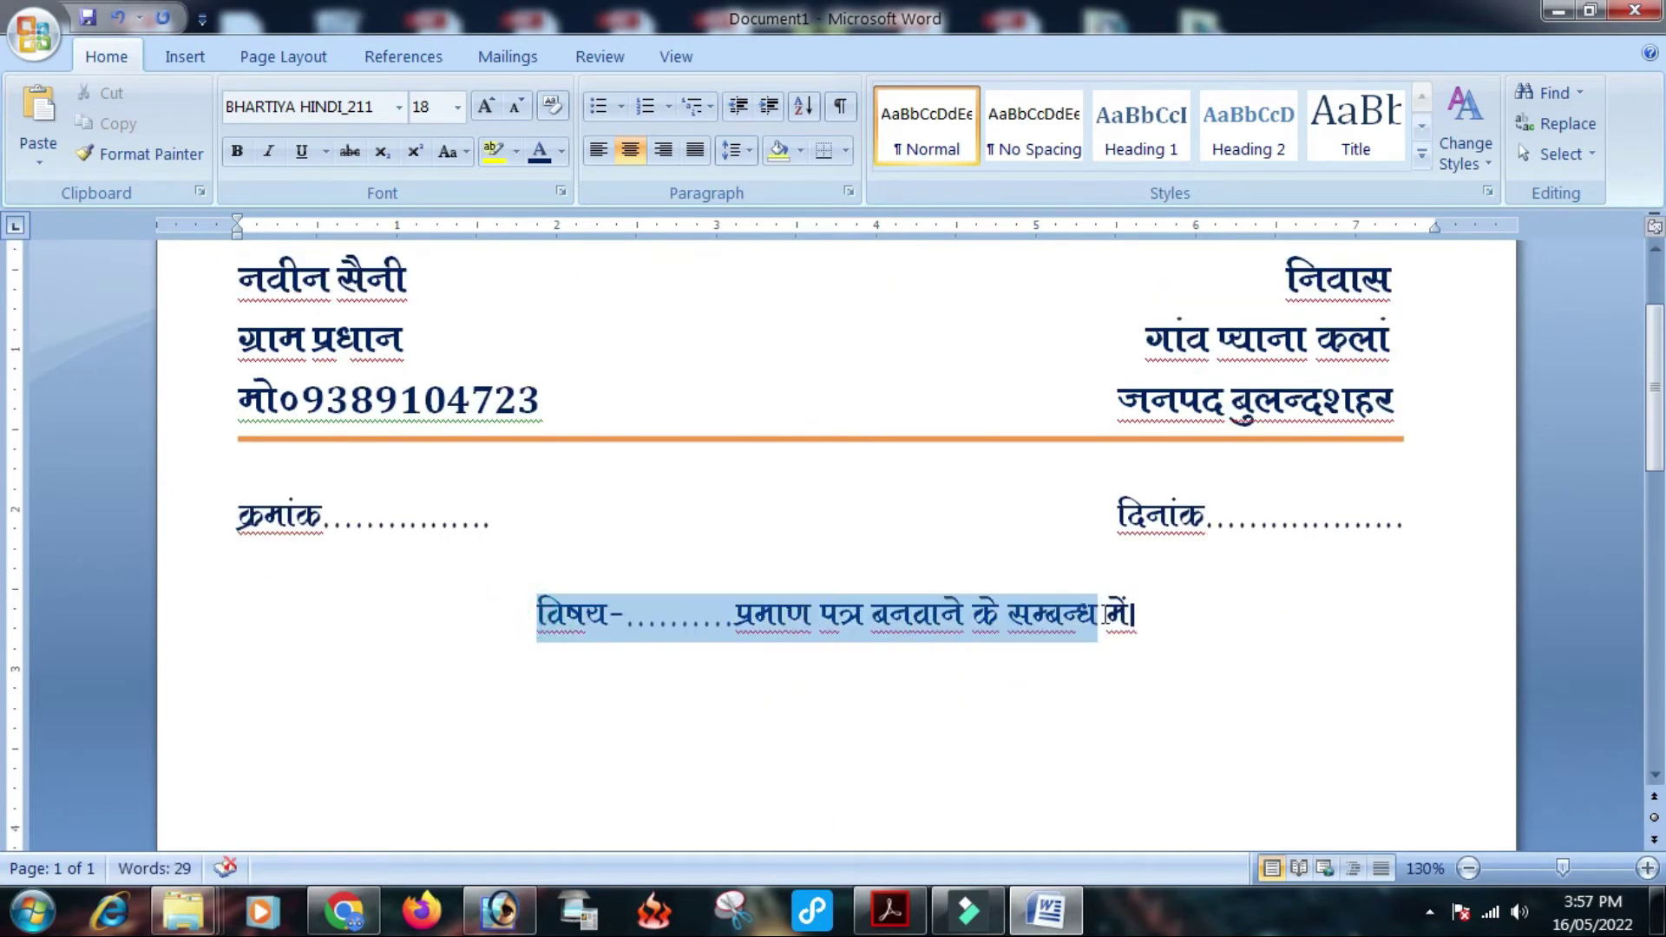
left_click(301, 151)
left_click(562, 151)
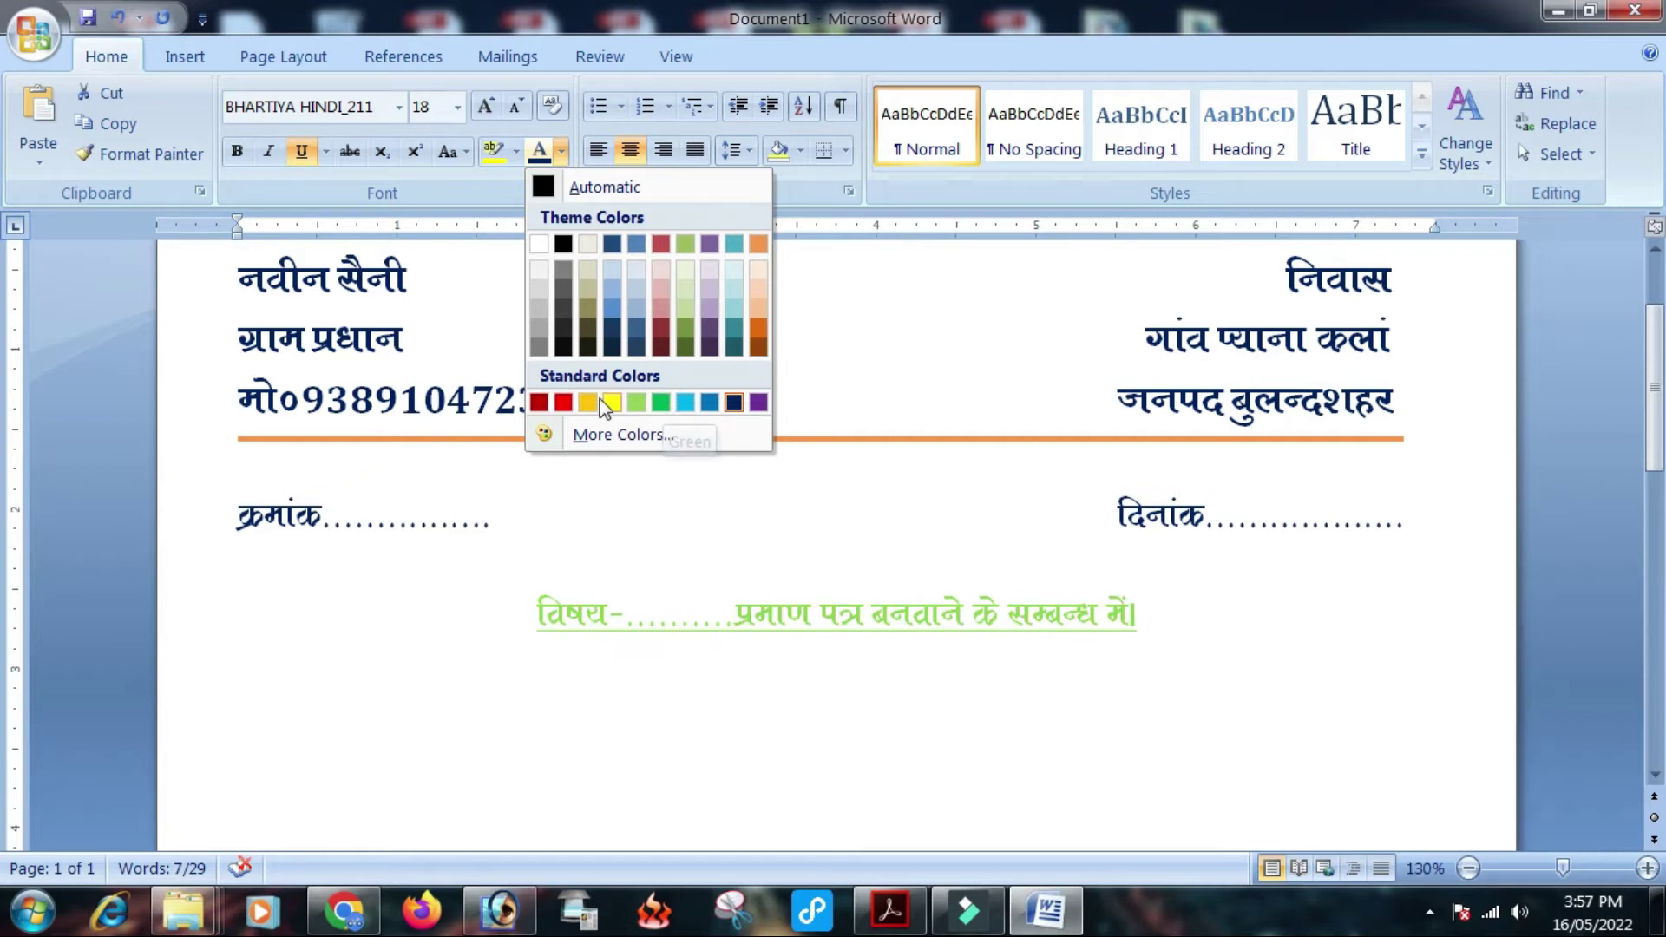
left_click(758, 330)
left_click(1176, 632)
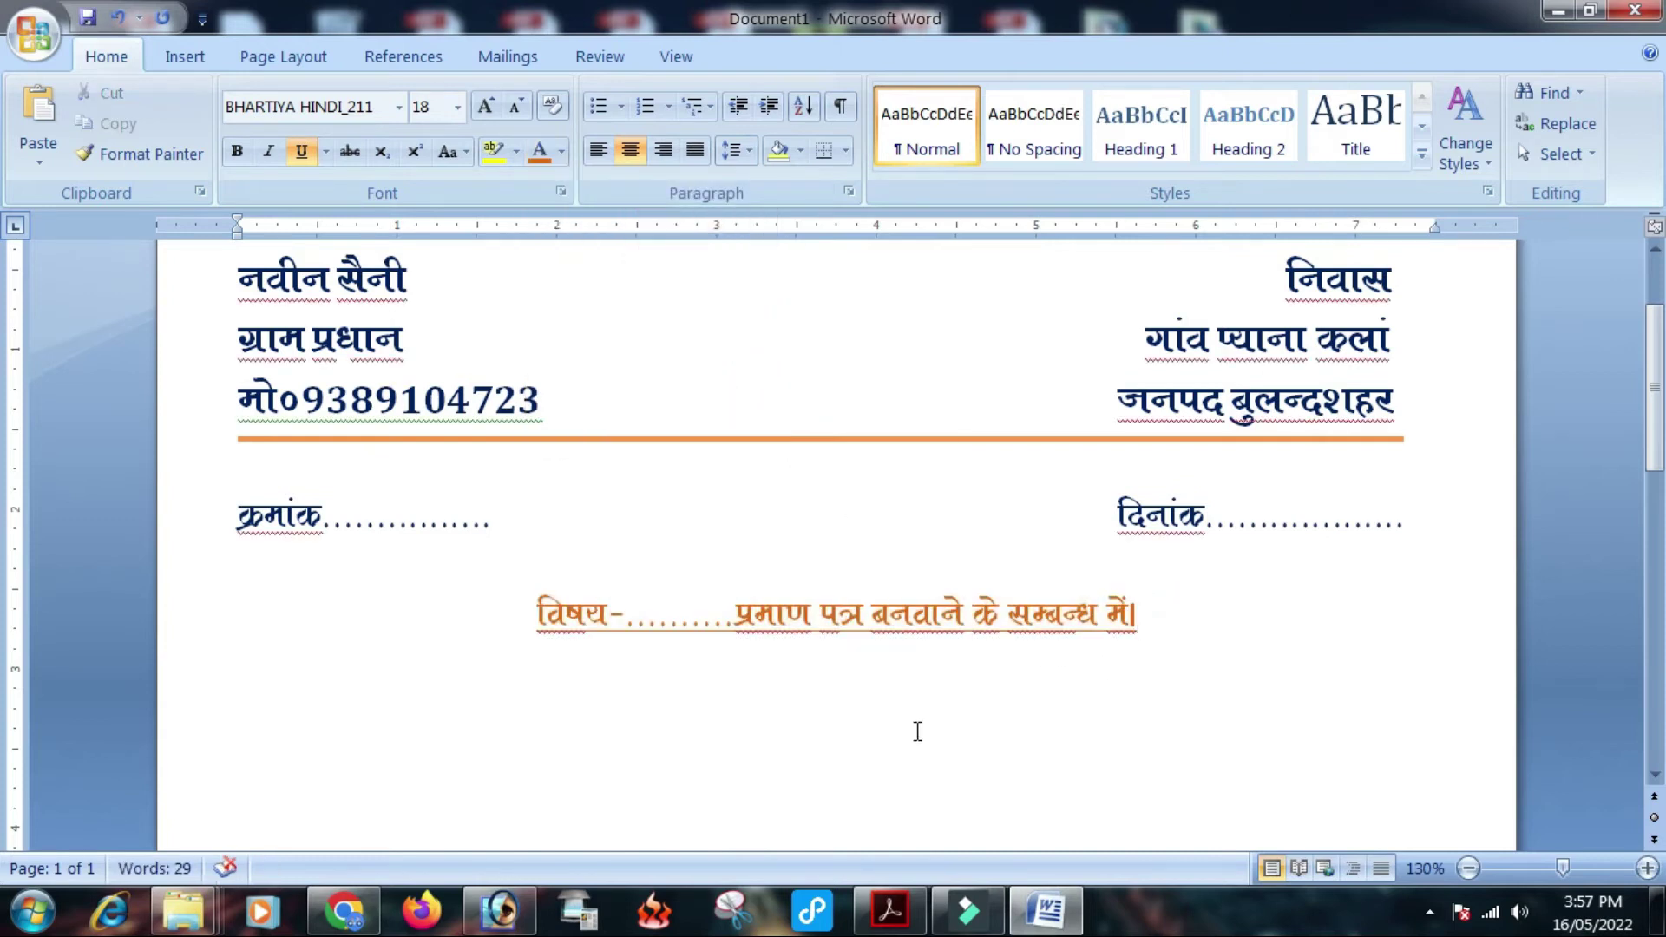
Start a new left-aligned line below the subject.
key("Return")
key("Return")
key("BackSpace")
key("ctrl+l")
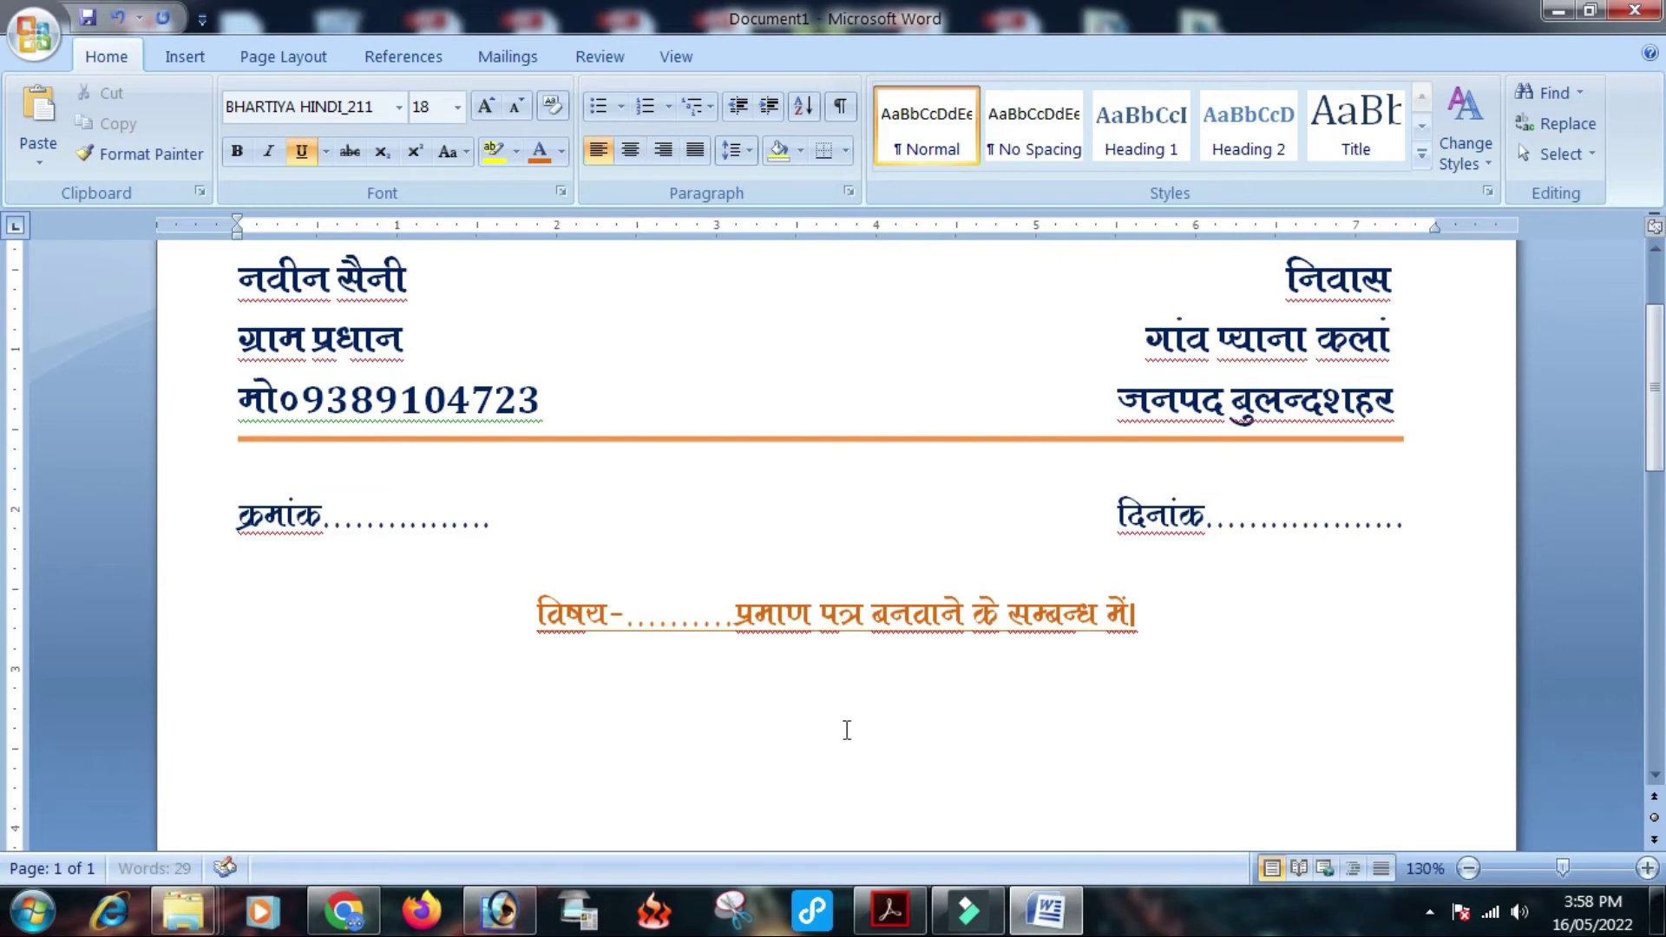
key("Return")
Without underline, indent and type प्रमाणित in dark blue.
left_click(302, 150)
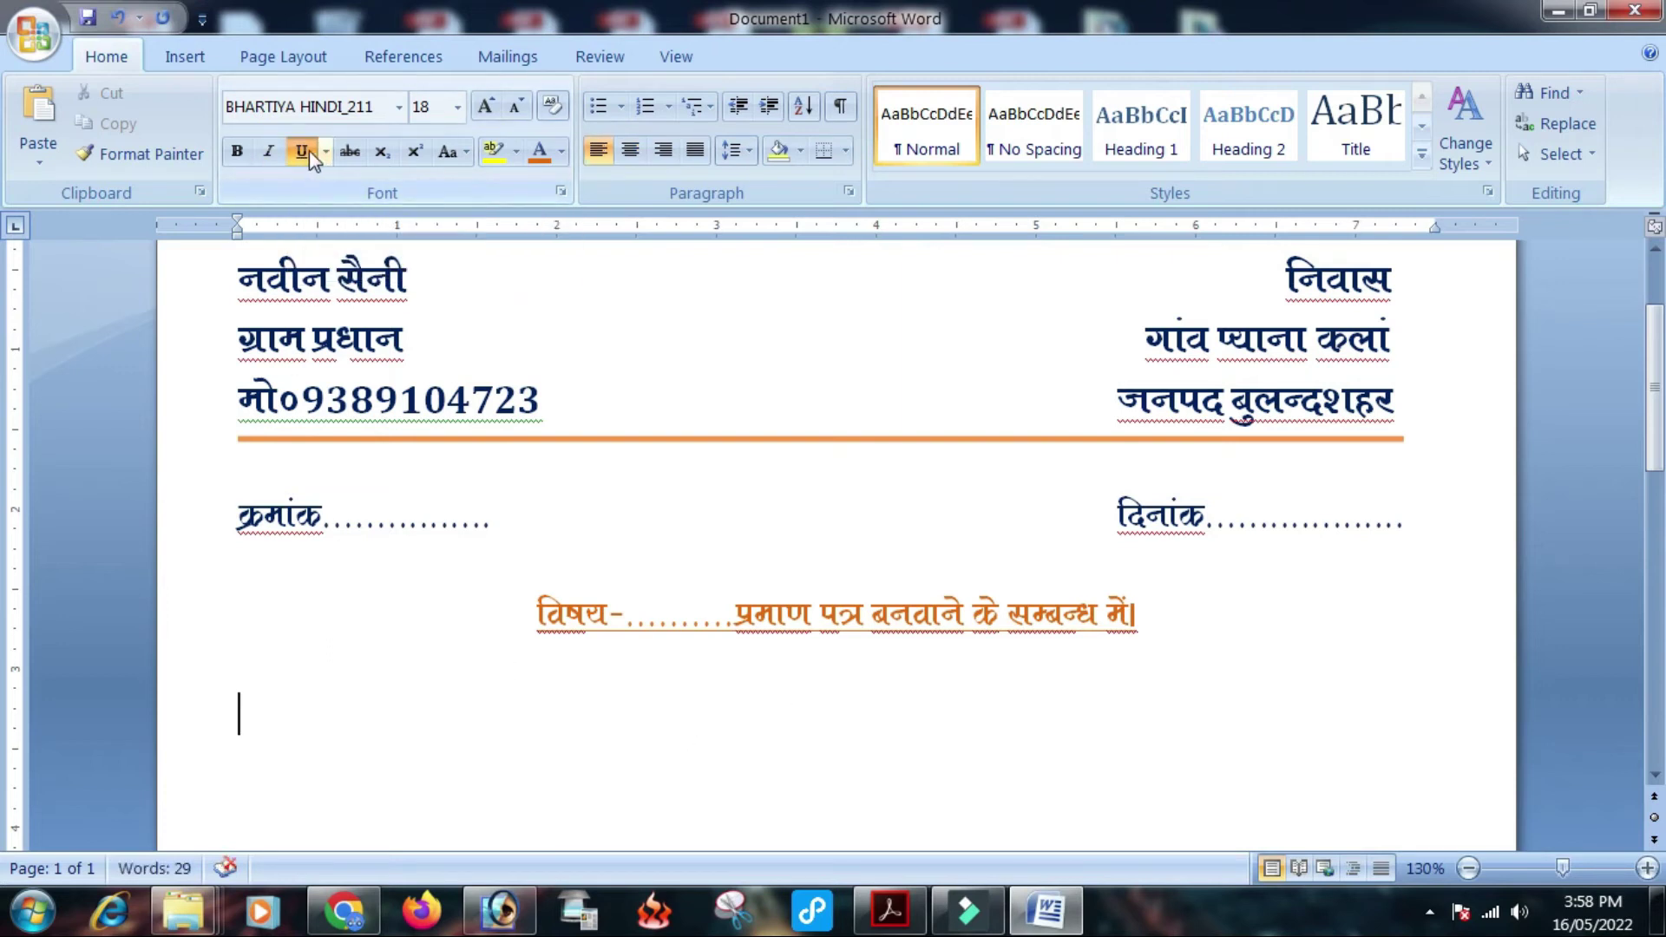
mouse_move(500, 909)
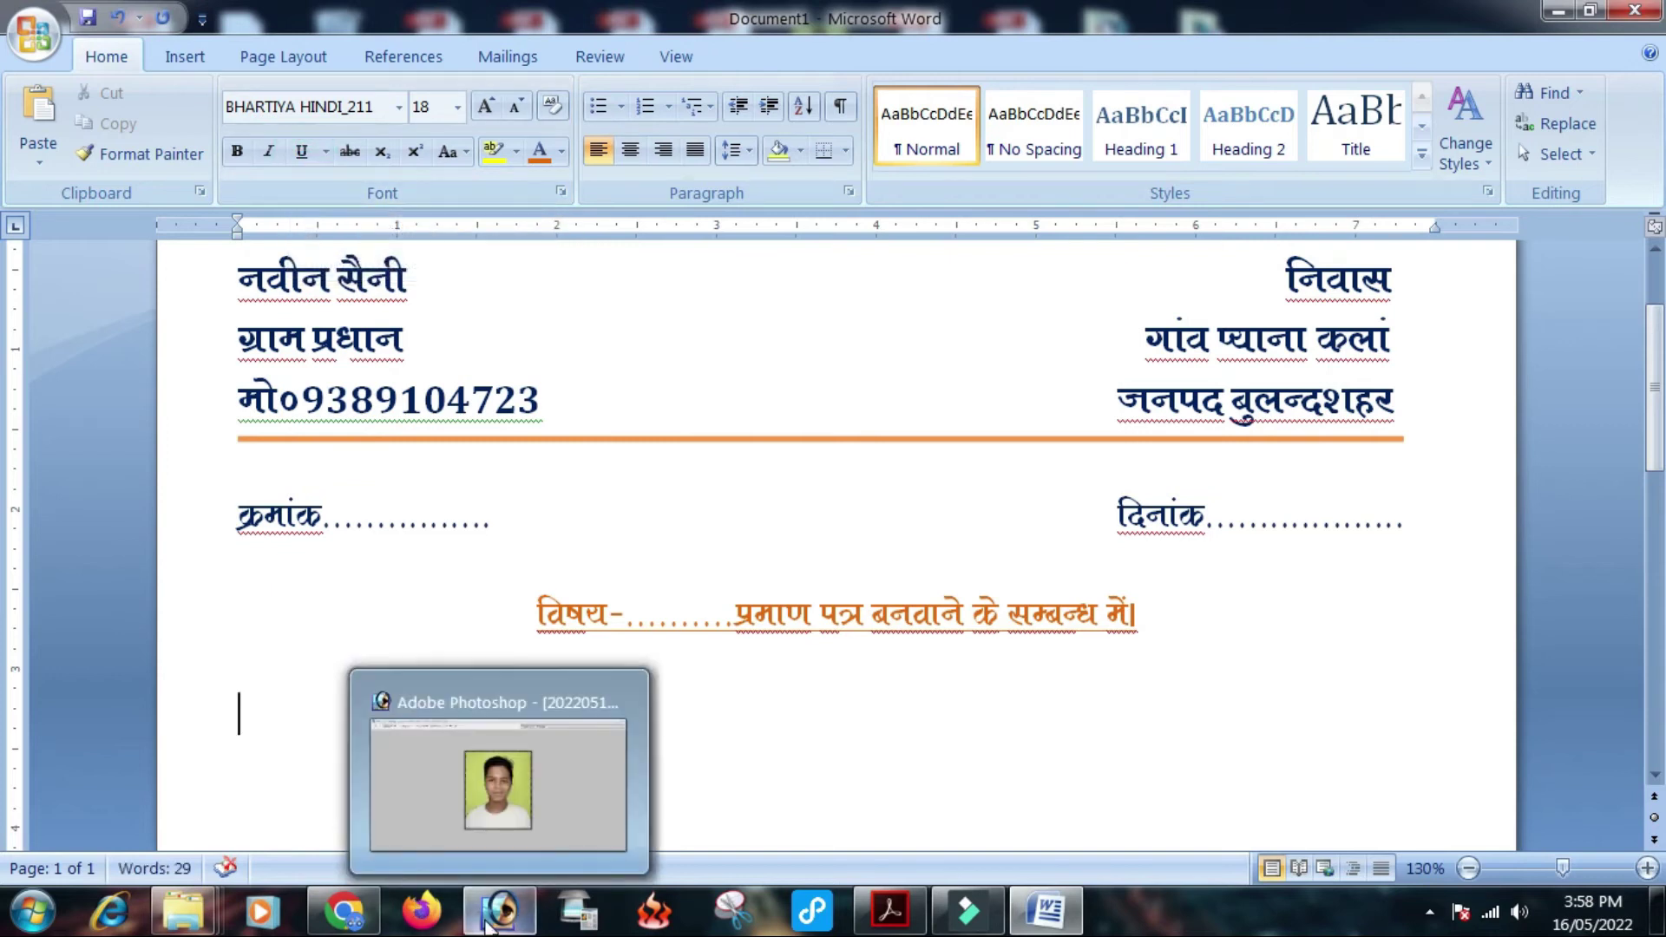
key("Tab")
type("प्रमाणिज")
key("BackSpace")
type("ज")
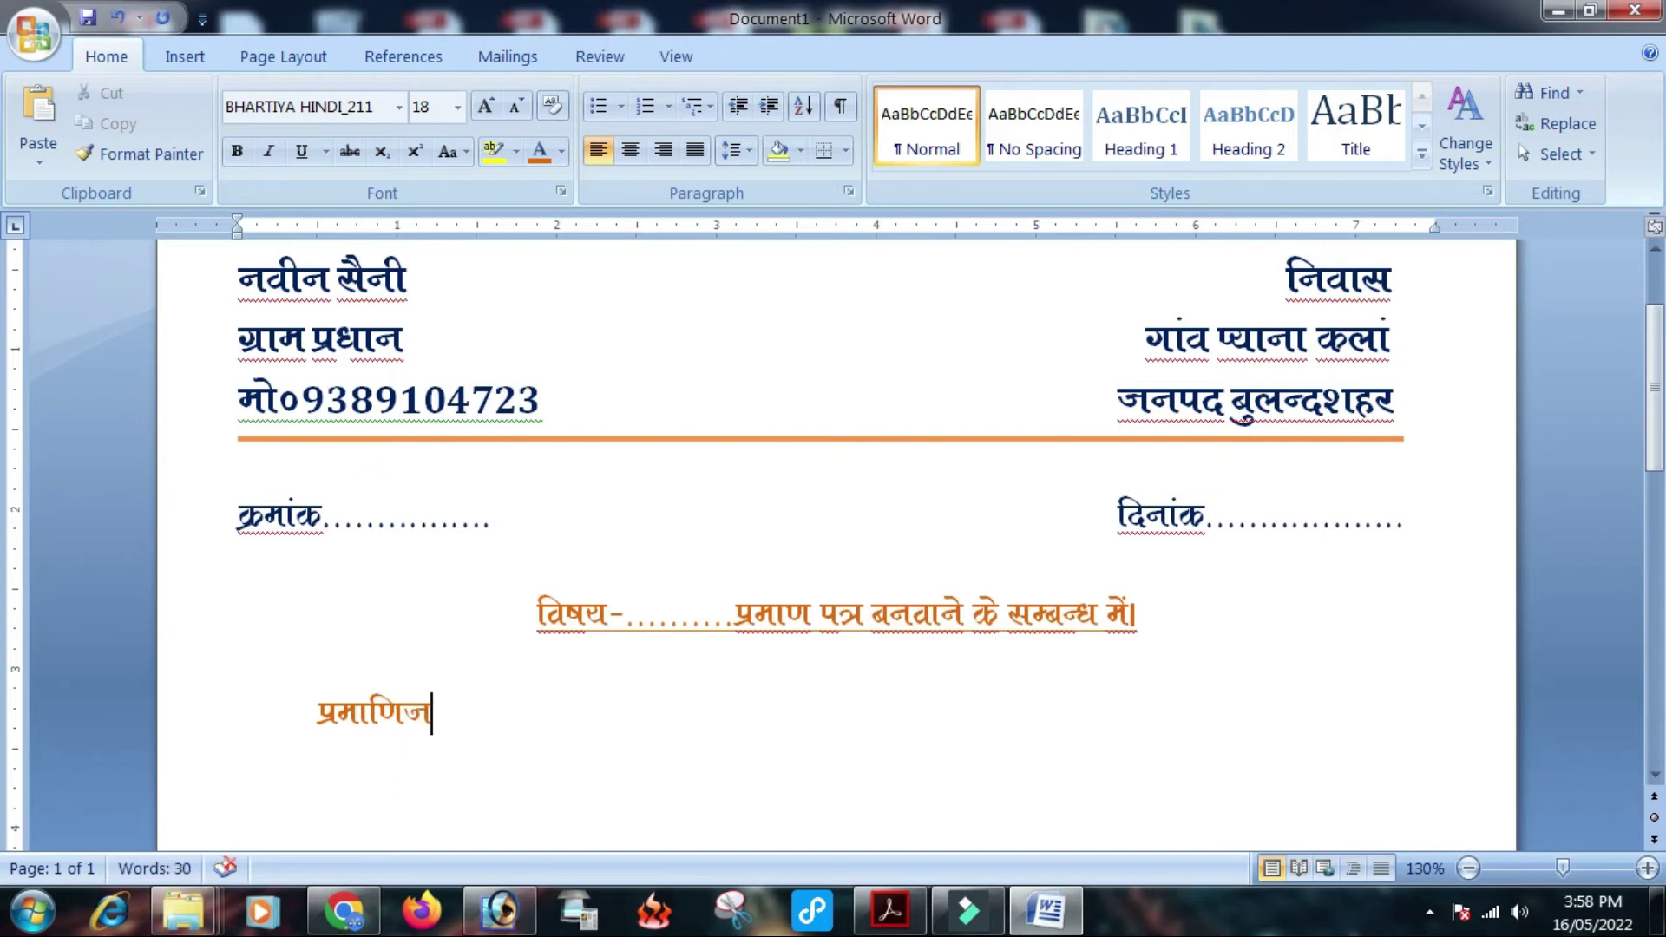
key("BackSpace")
type("त")
left_click_drag(308, 716, 425, 716)
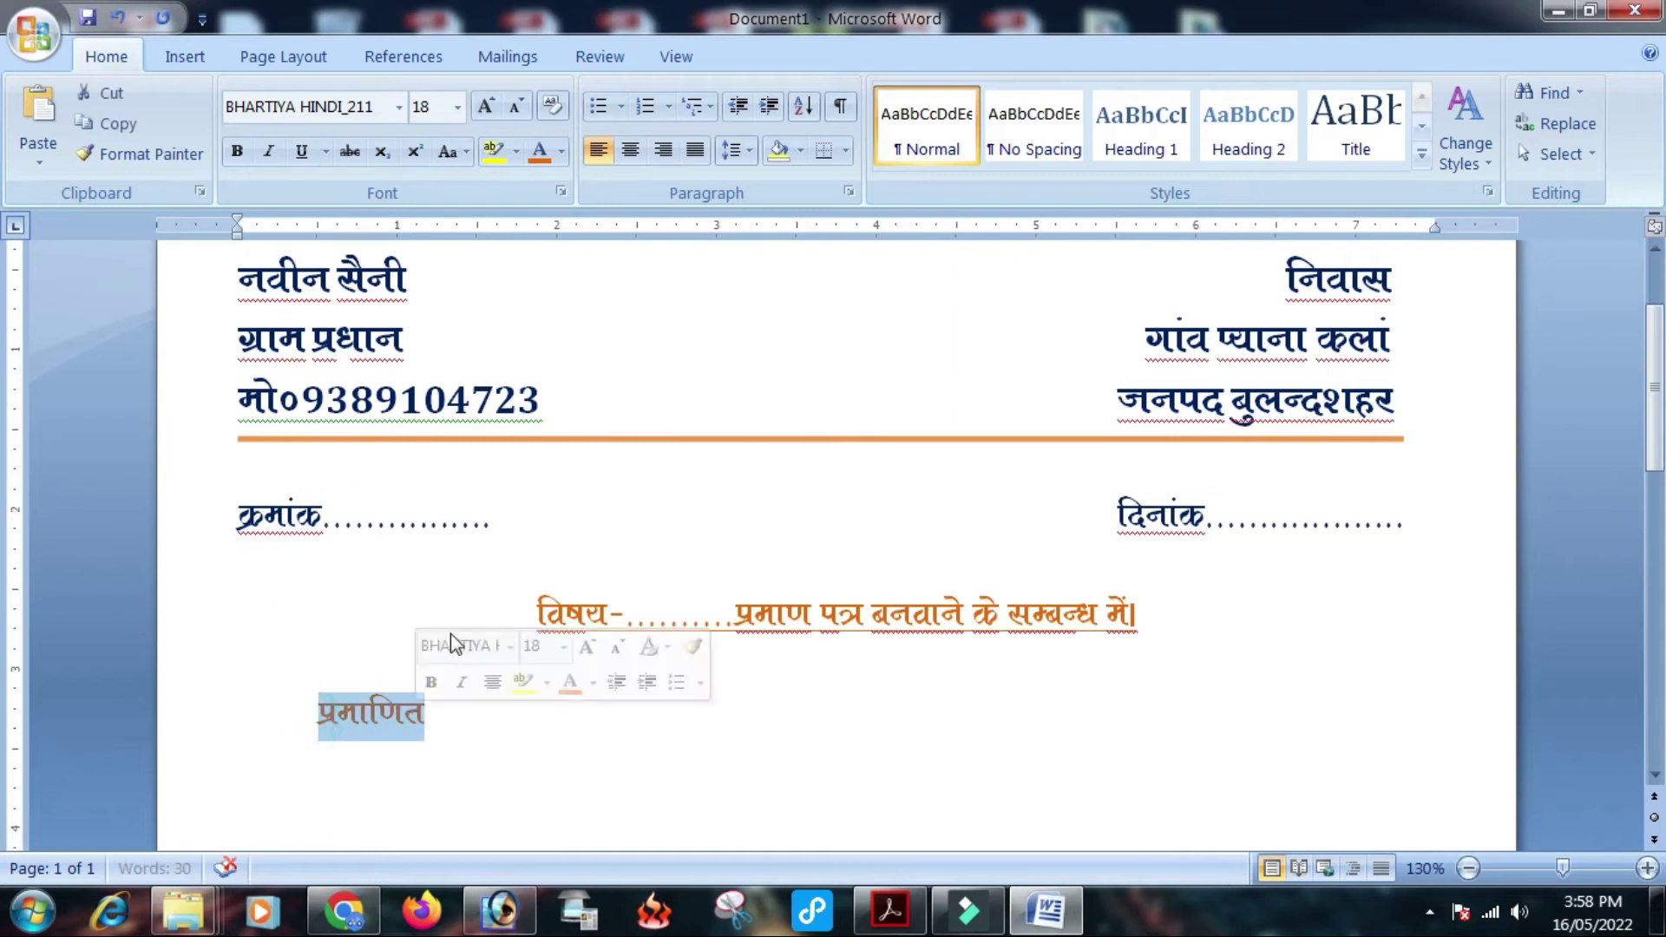
left_click(560, 152)
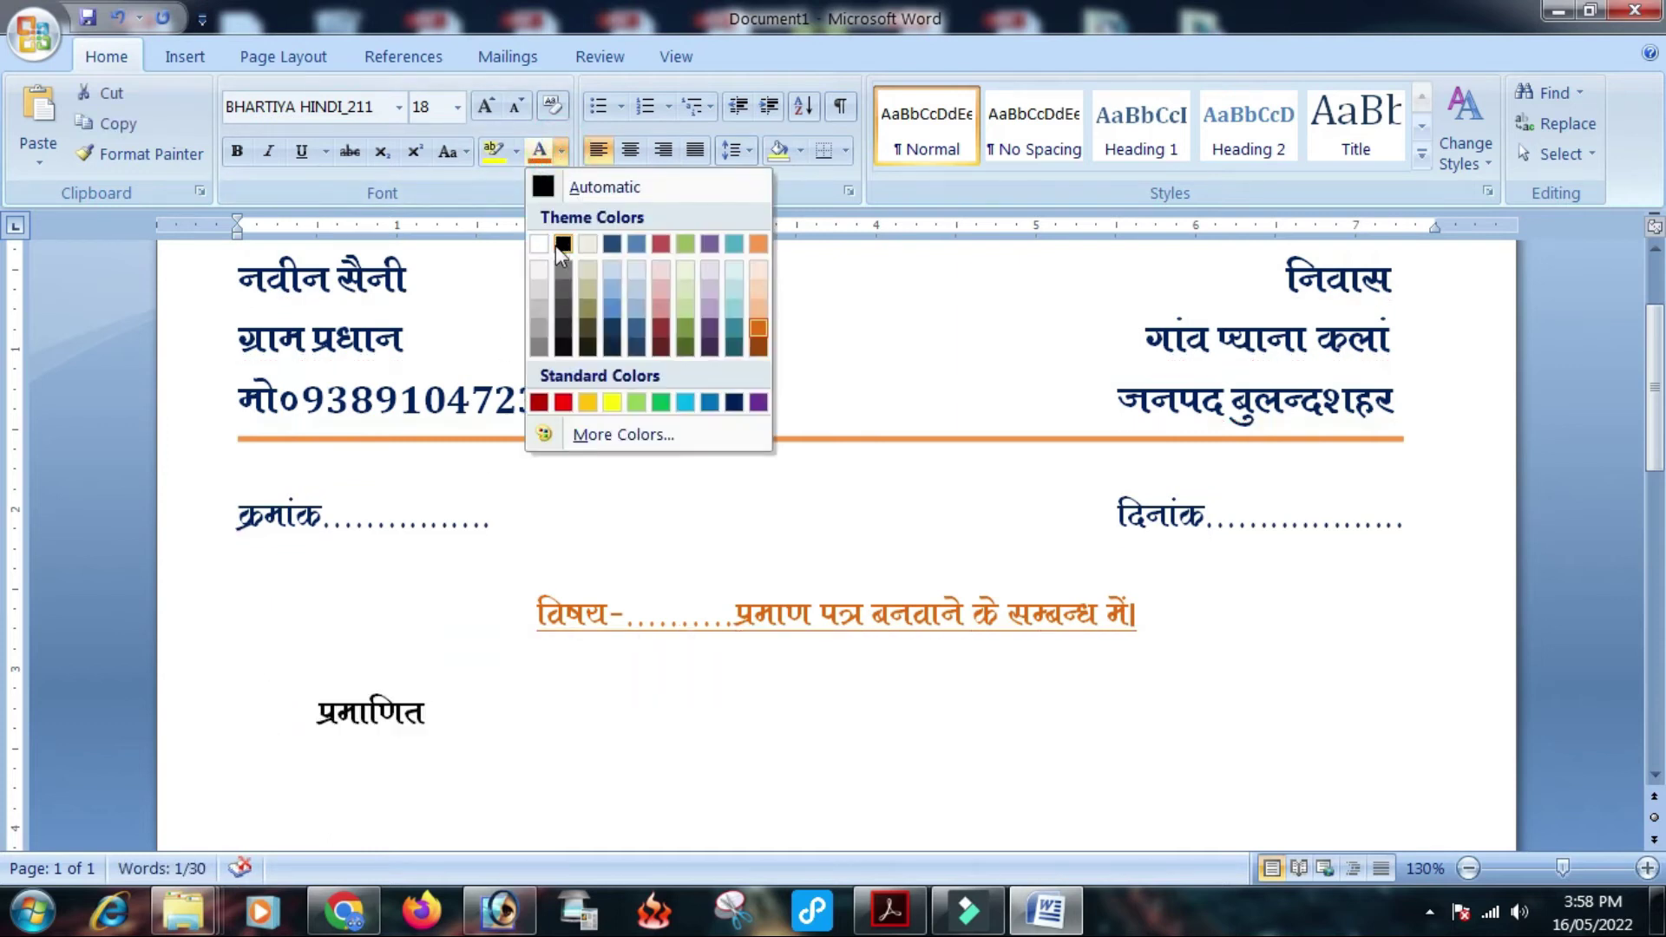
left_click(738, 403)
left_click(429, 719)
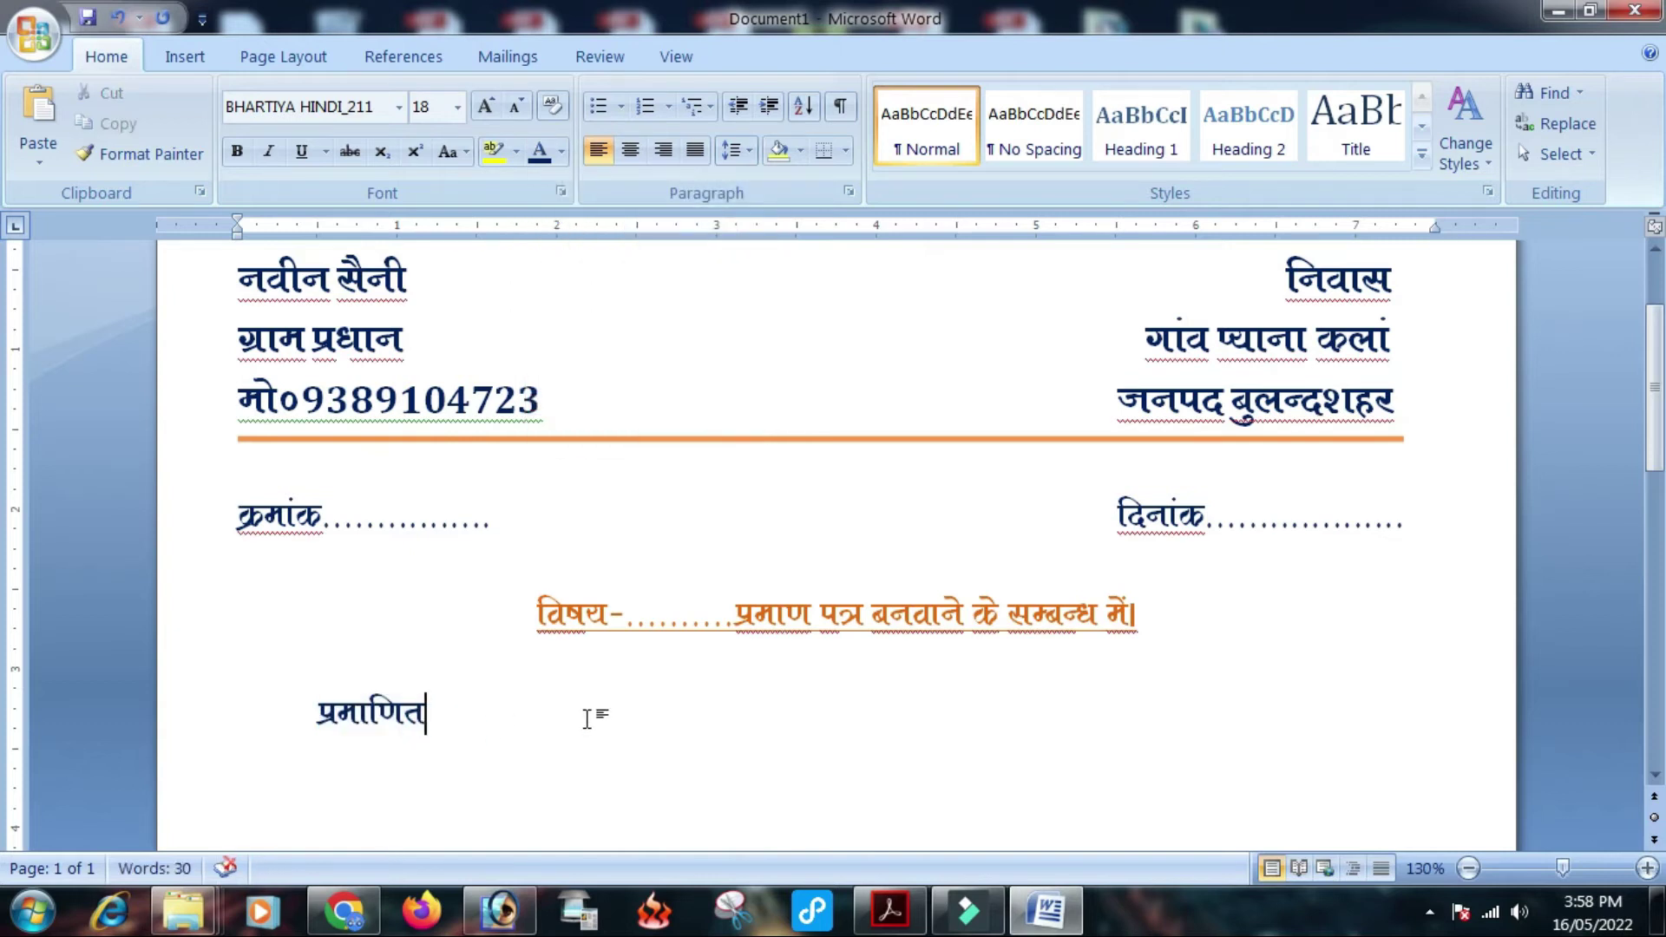
Continue with किया जाता है कि श्री/कु० /श्रीमती followed by a dotted blank.
key("BackSpace")
type("त किया")
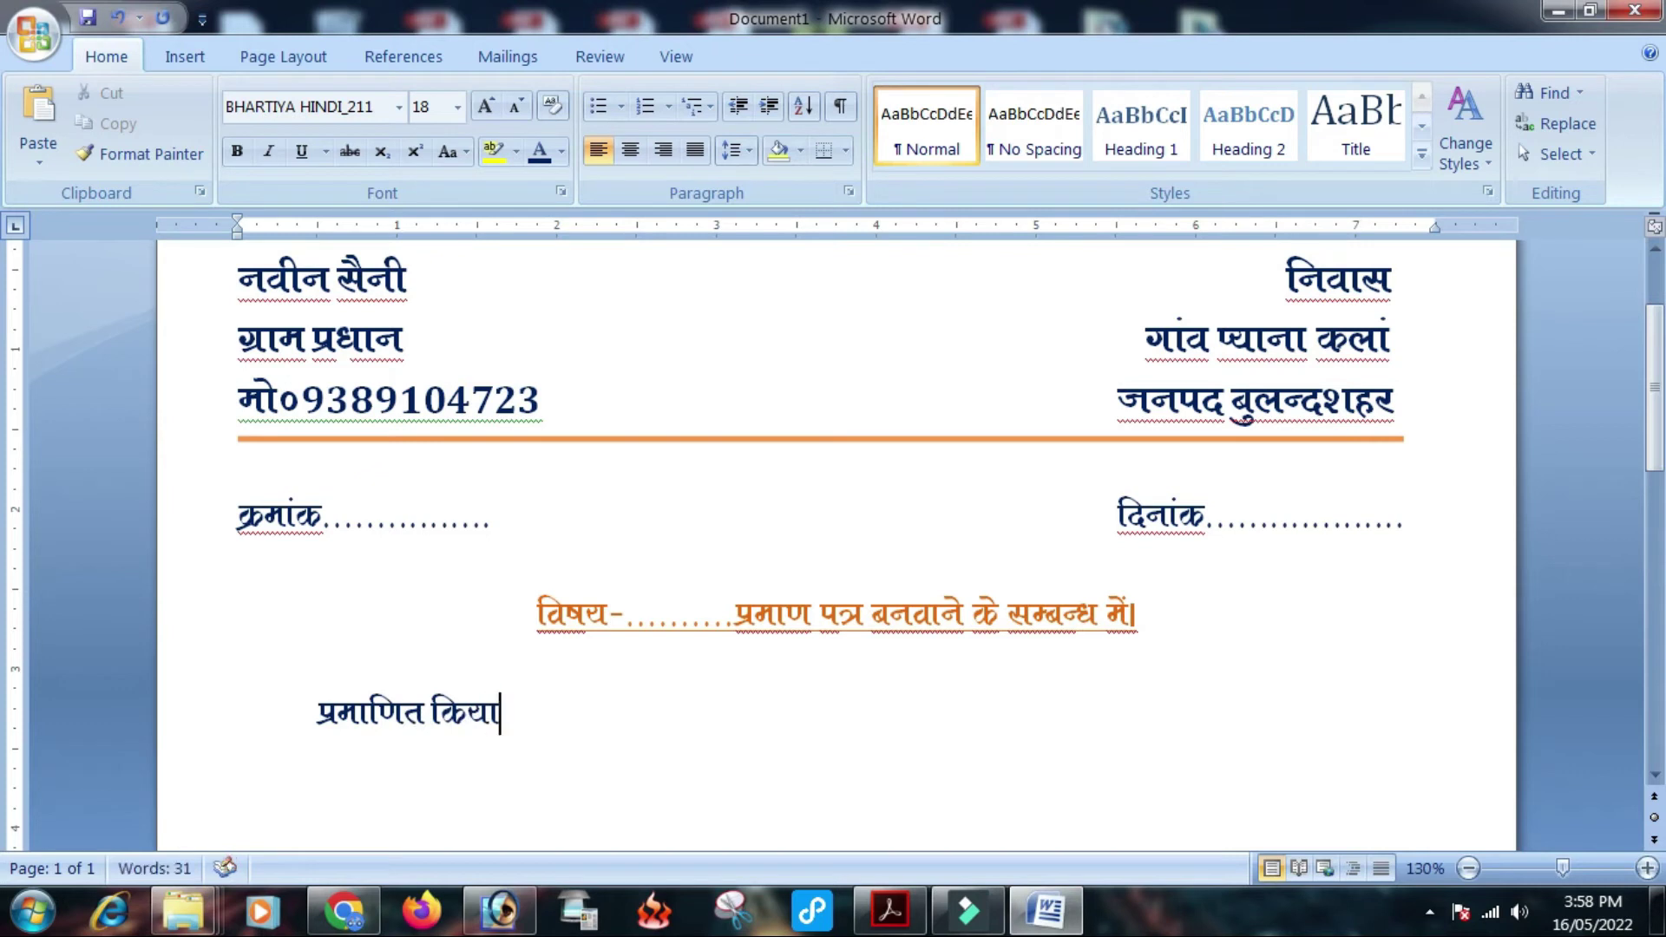
type("जा")
key("BackSpace")
key("BackSpace")
type("जाता है कि")
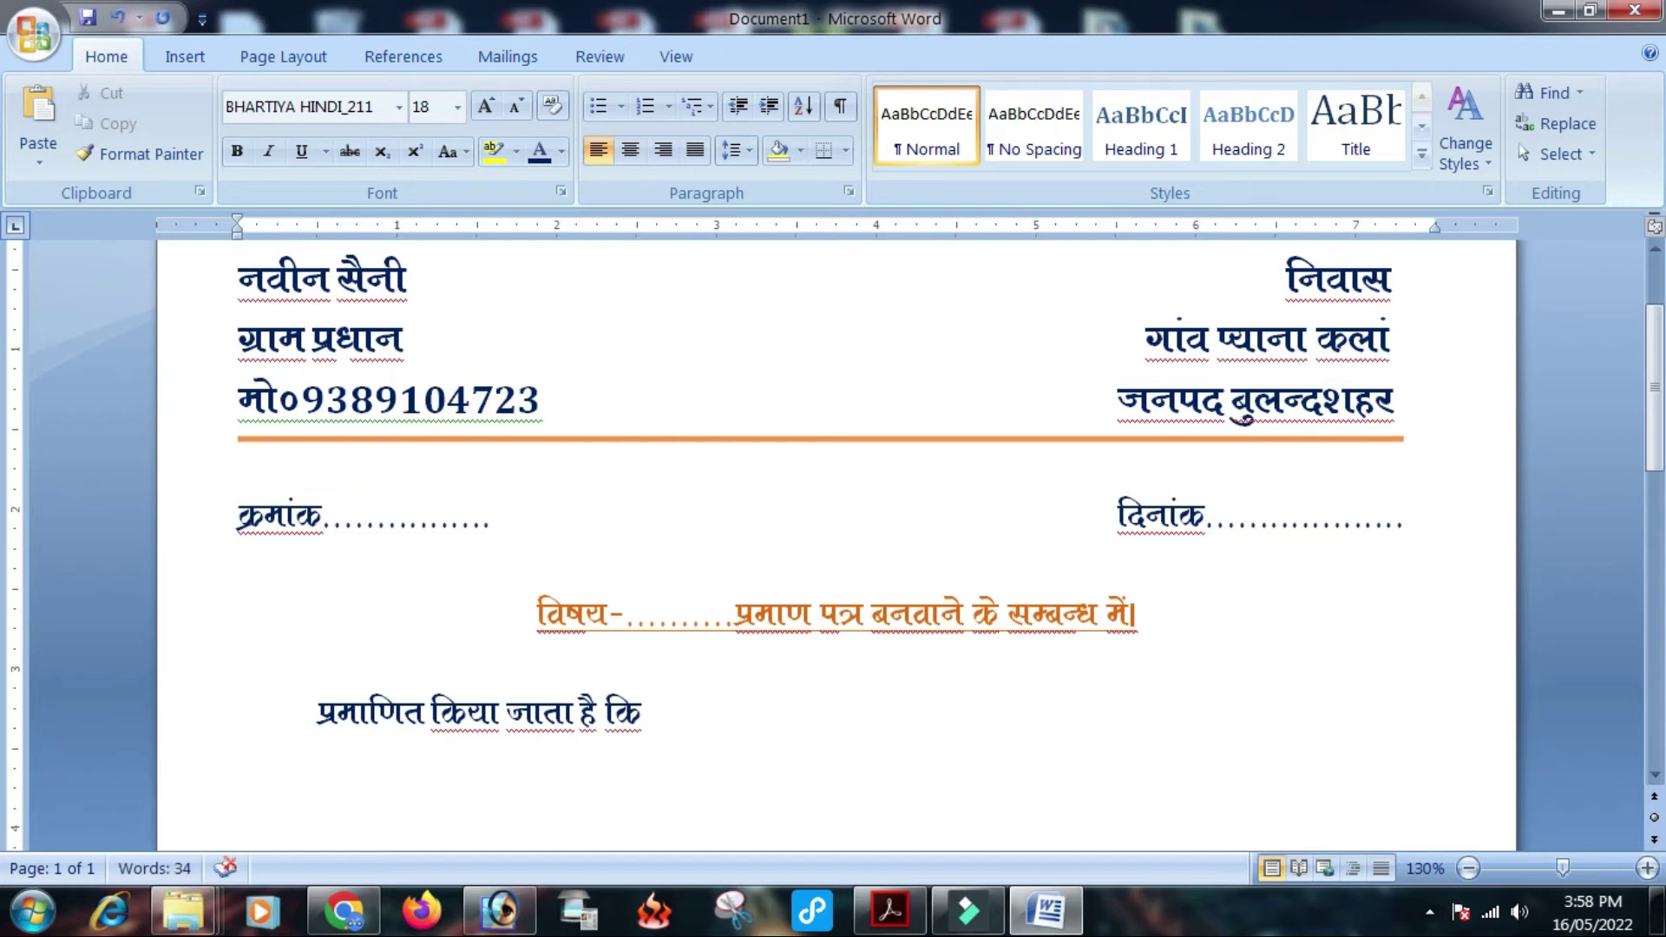
type(" श्री")
type("/कु० /श्रीमती..............................................")
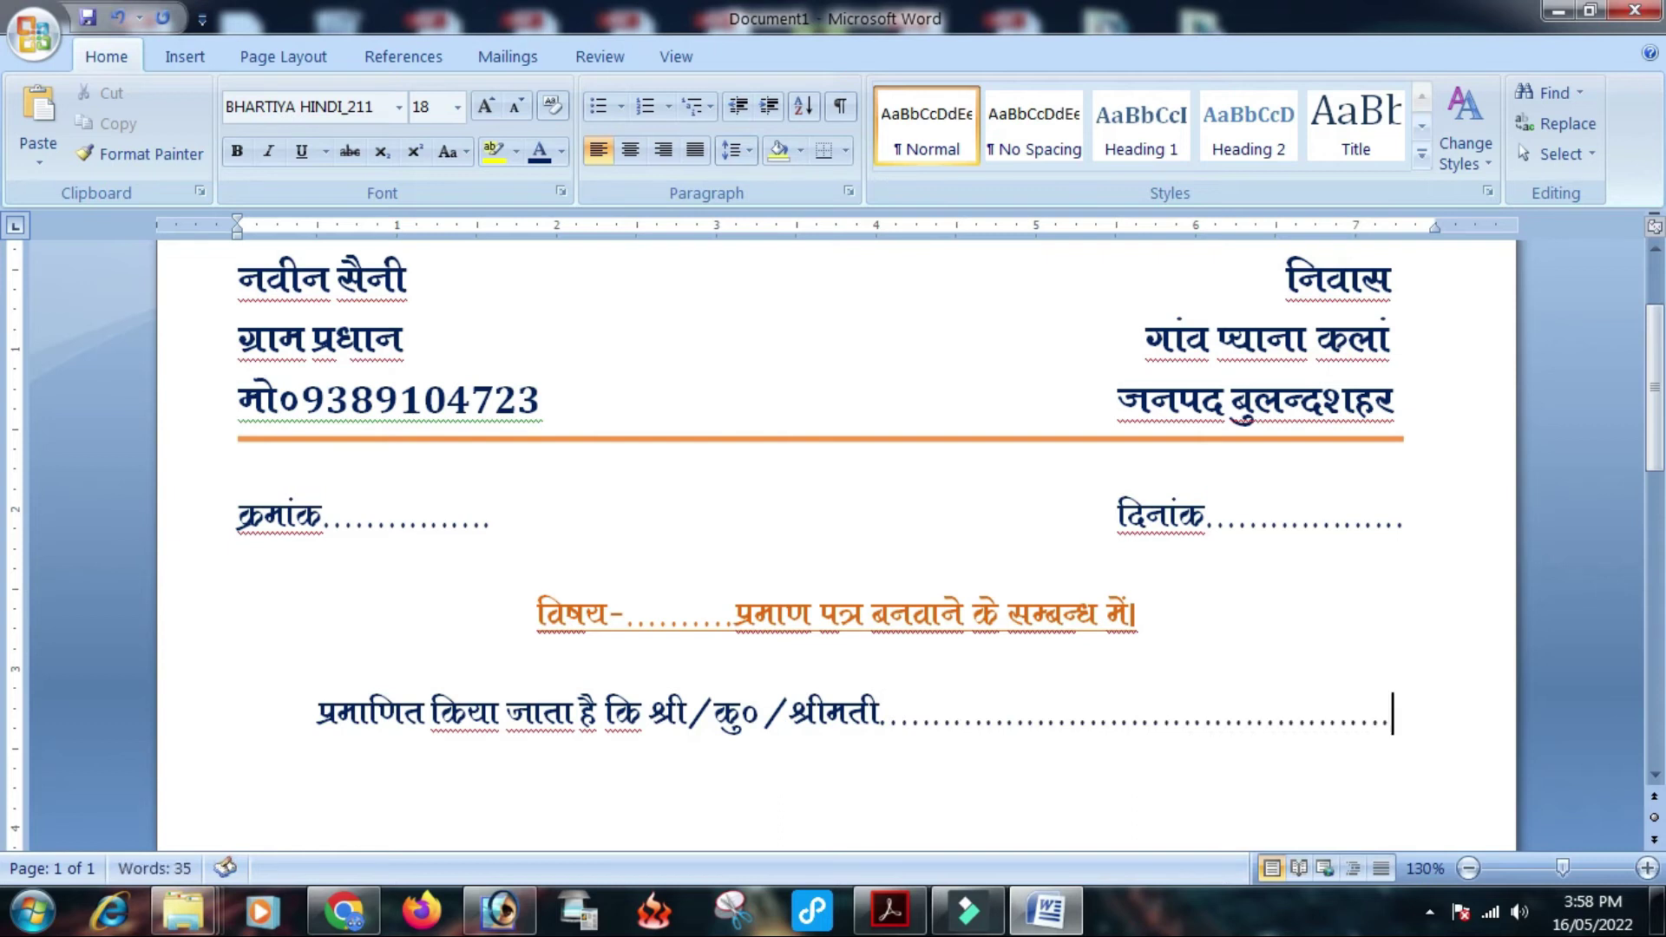
key("Return")
key("Return")
Type पुत्र/पुत्री/पत्नि श्री with a dotted blank, then गांव प्याना कलां and the post office.
scroll(335, 686, "down", 1)
left_click(260, 692)
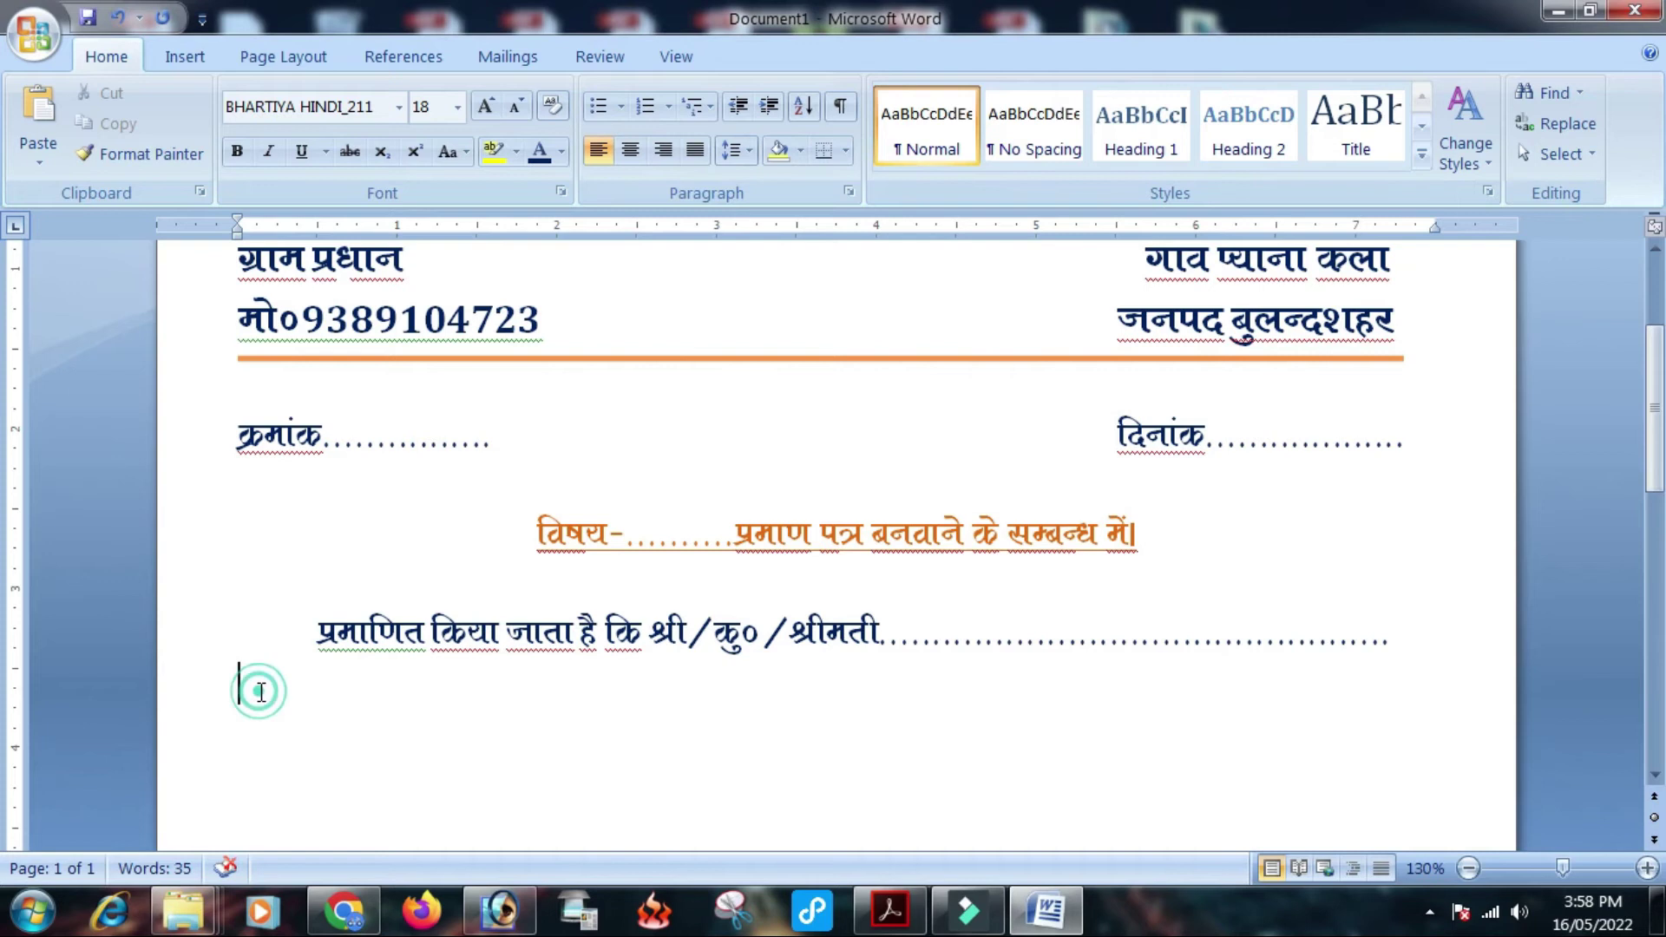
type("सु")
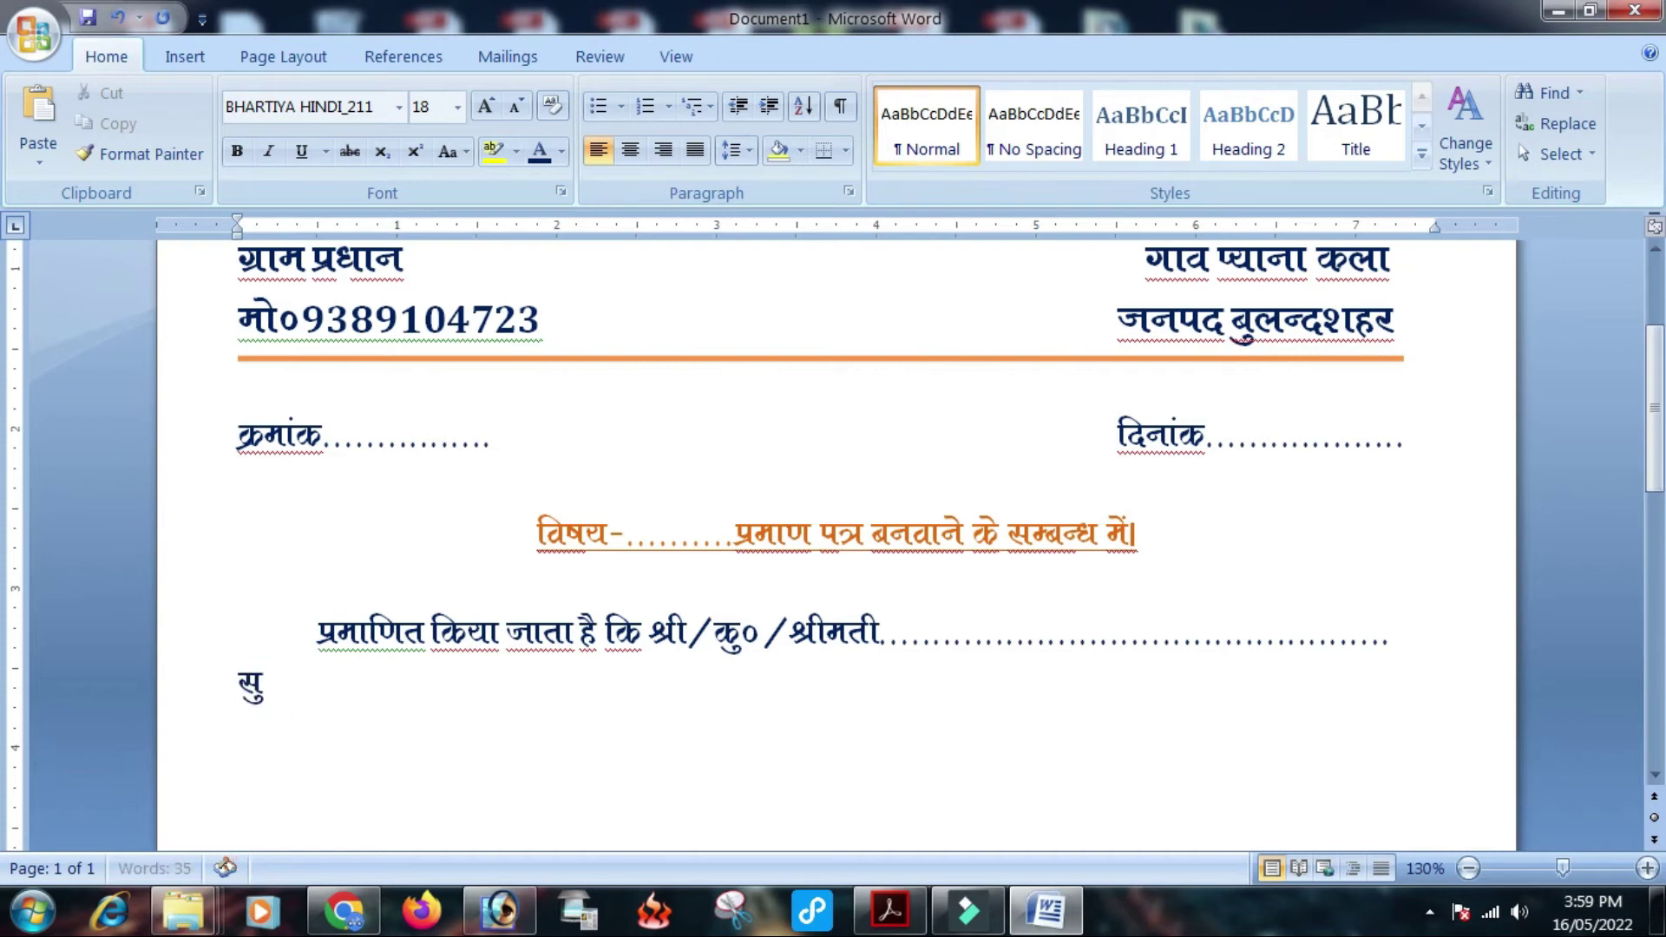
type("पुत्र")
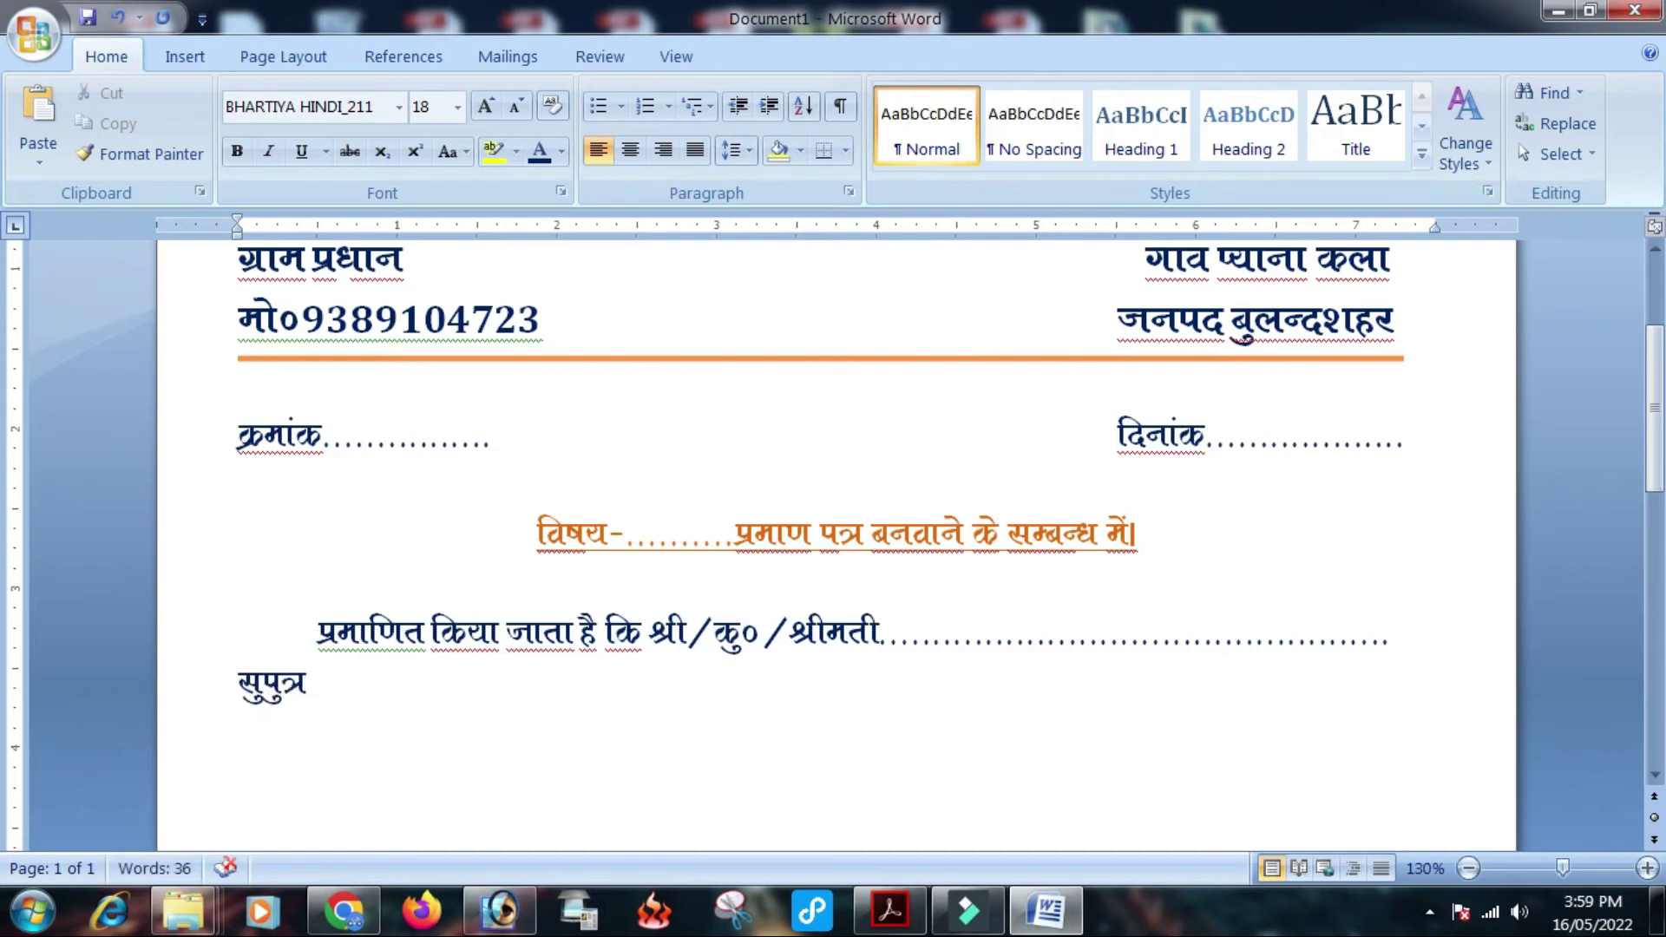
type("/")
key("BackSpace")
key("BackSpace")
key("BackSpace")
key("BackSpace")
key("BackSpace")
key("BackSpace")
type("पुत्र/पुत्री")
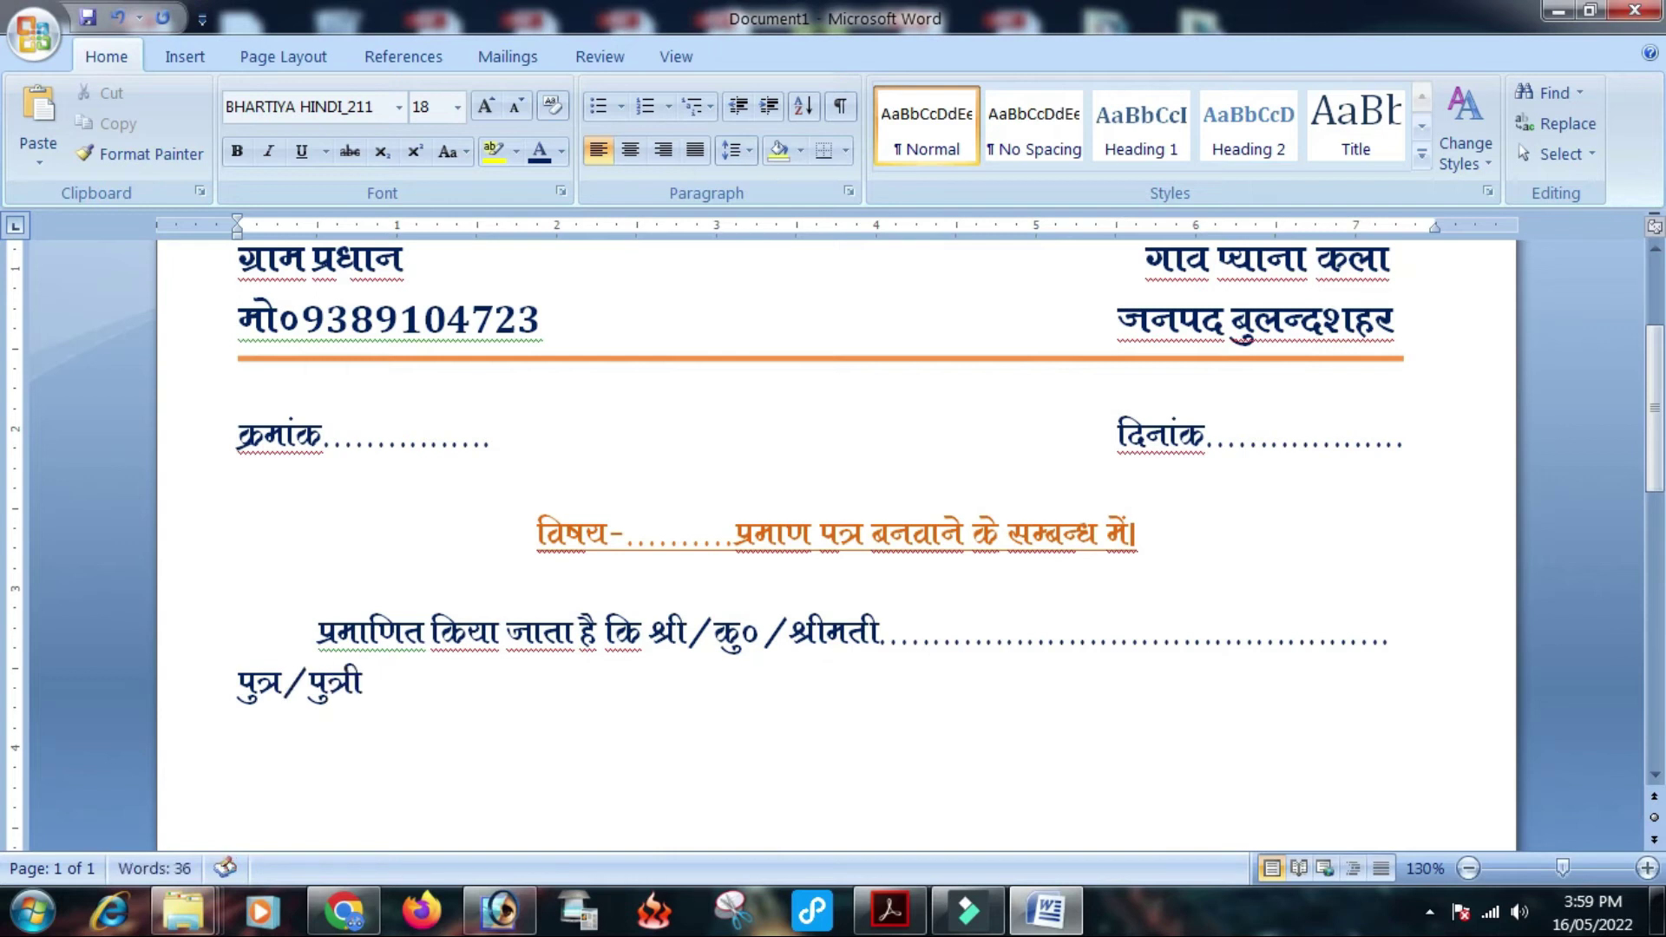
type("/")
type("पत्नि श्री............")
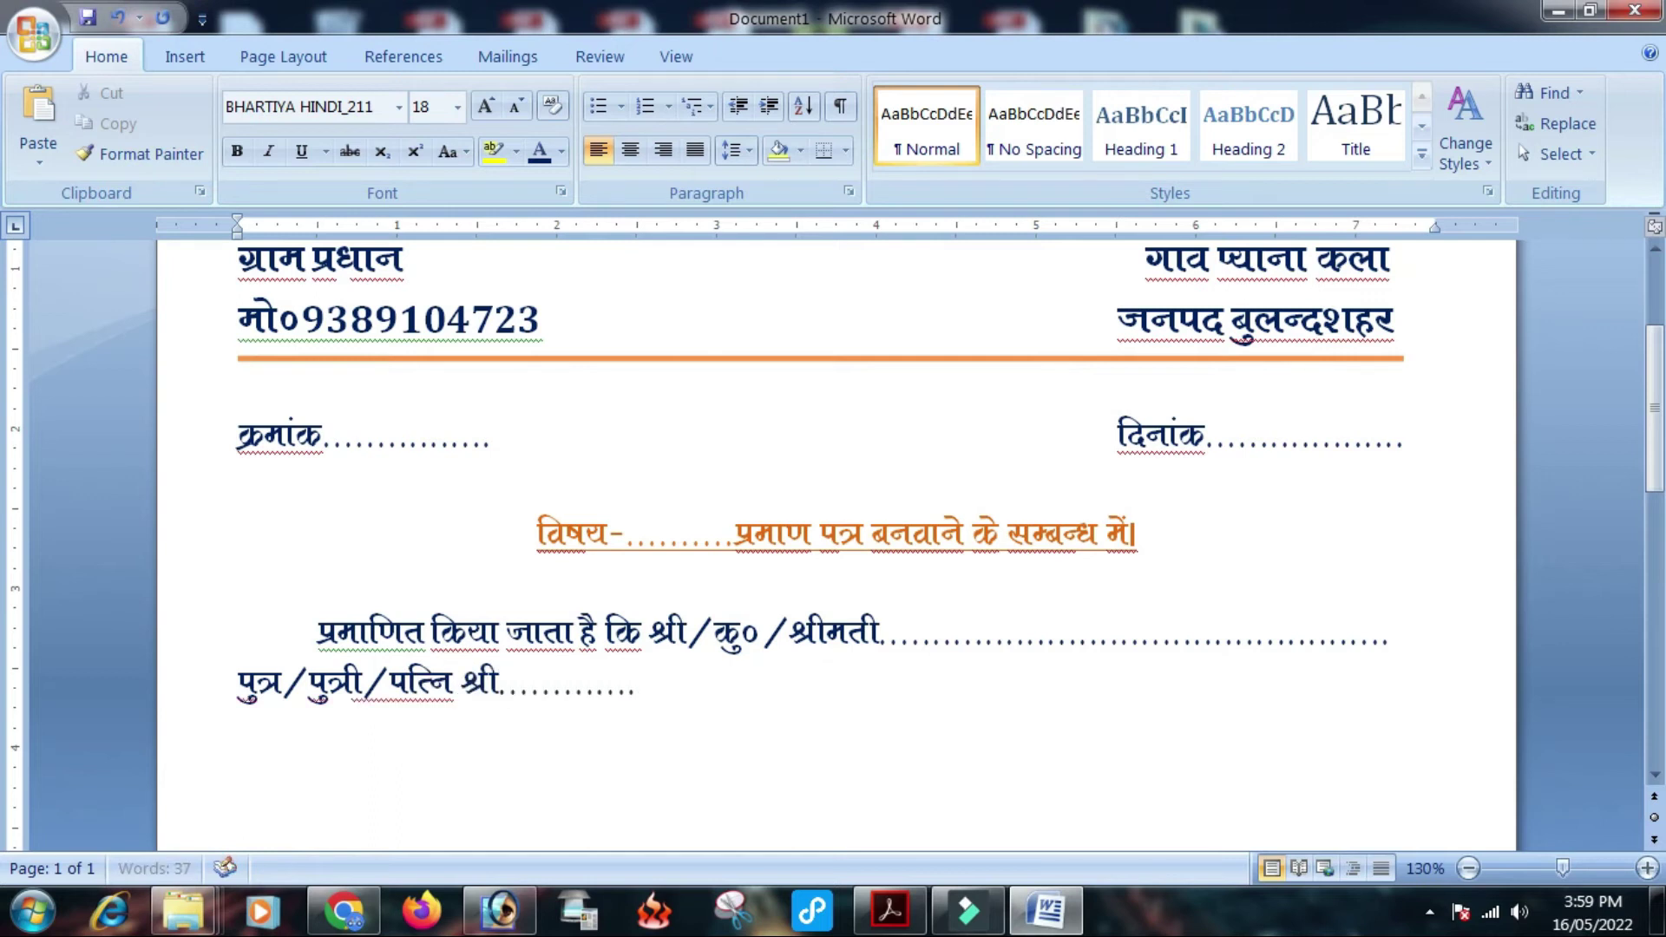
type(".............................गांव प्याना कलां, पोस्ट")
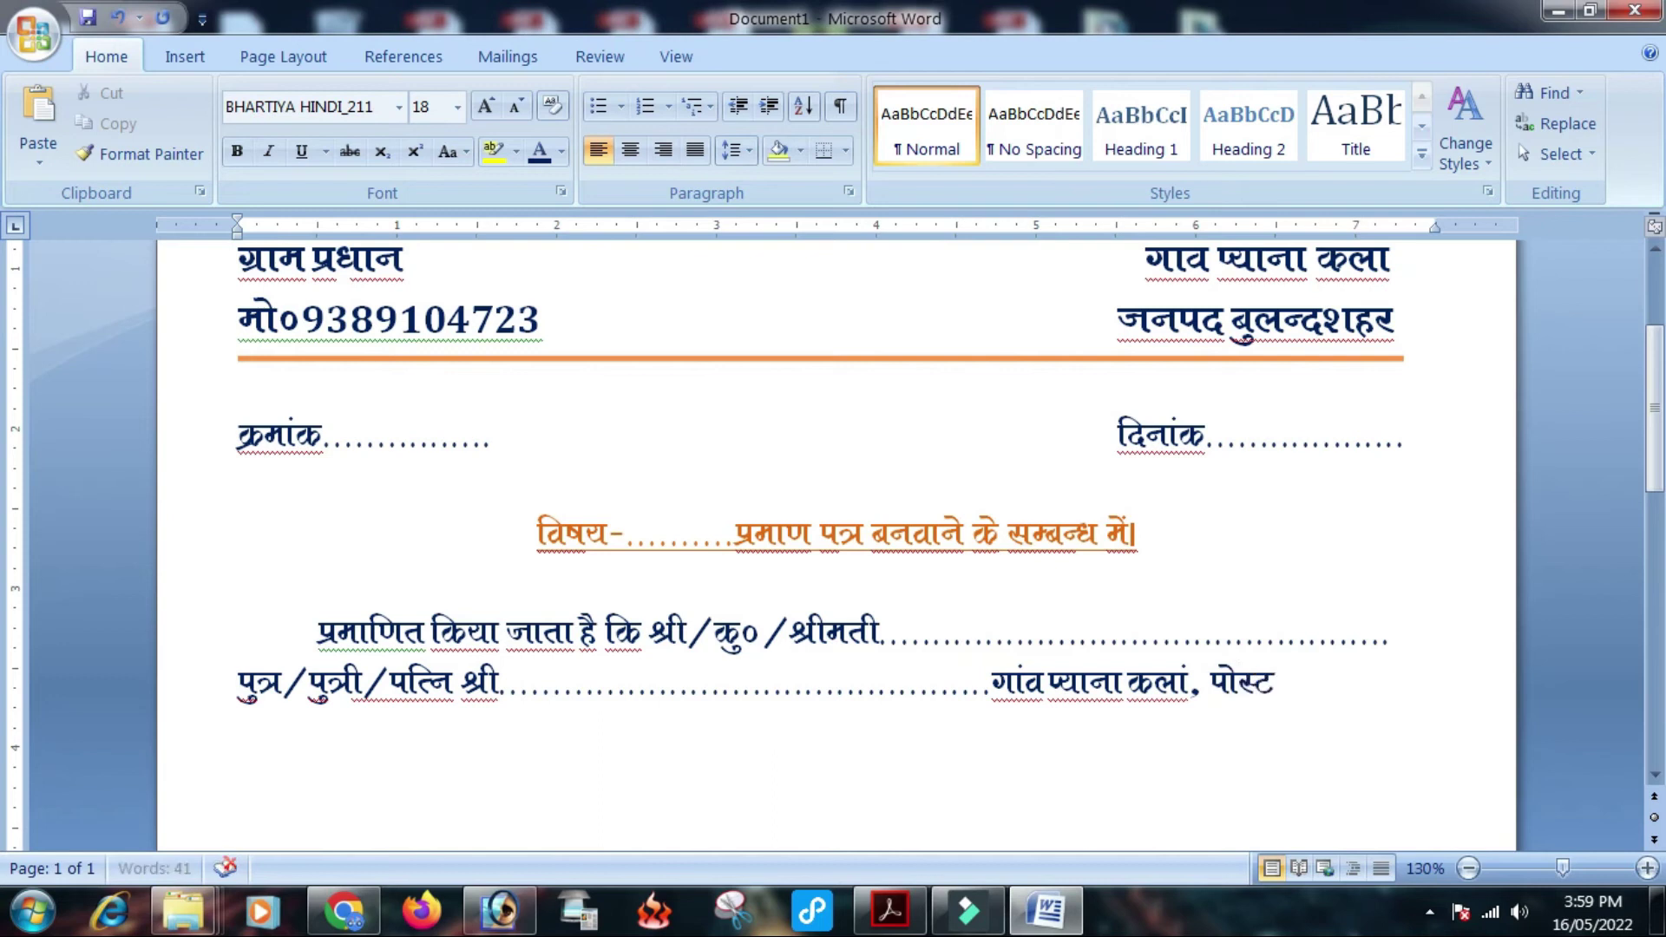
type("-ककड़")
key("BackSpace")
key("BackSpace")
type("ड़ई")
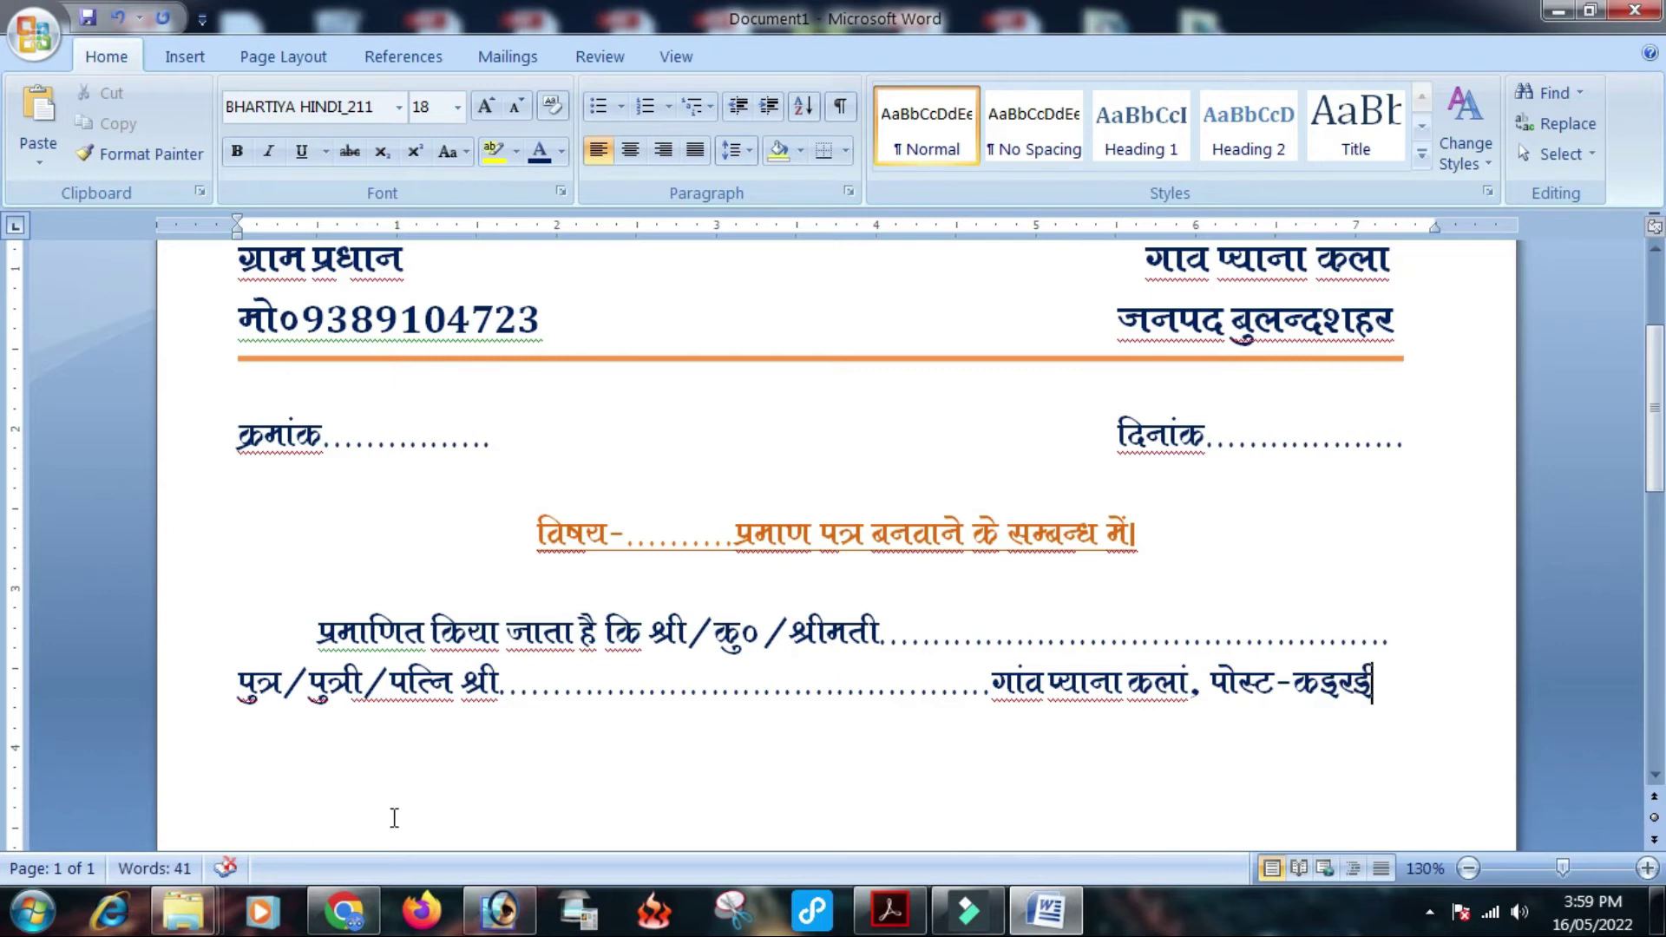
Add a dot before गांव, then type the development block and तहसील-स्याना.
left_click(962, 685)
type("..")
left_click(1412, 696)
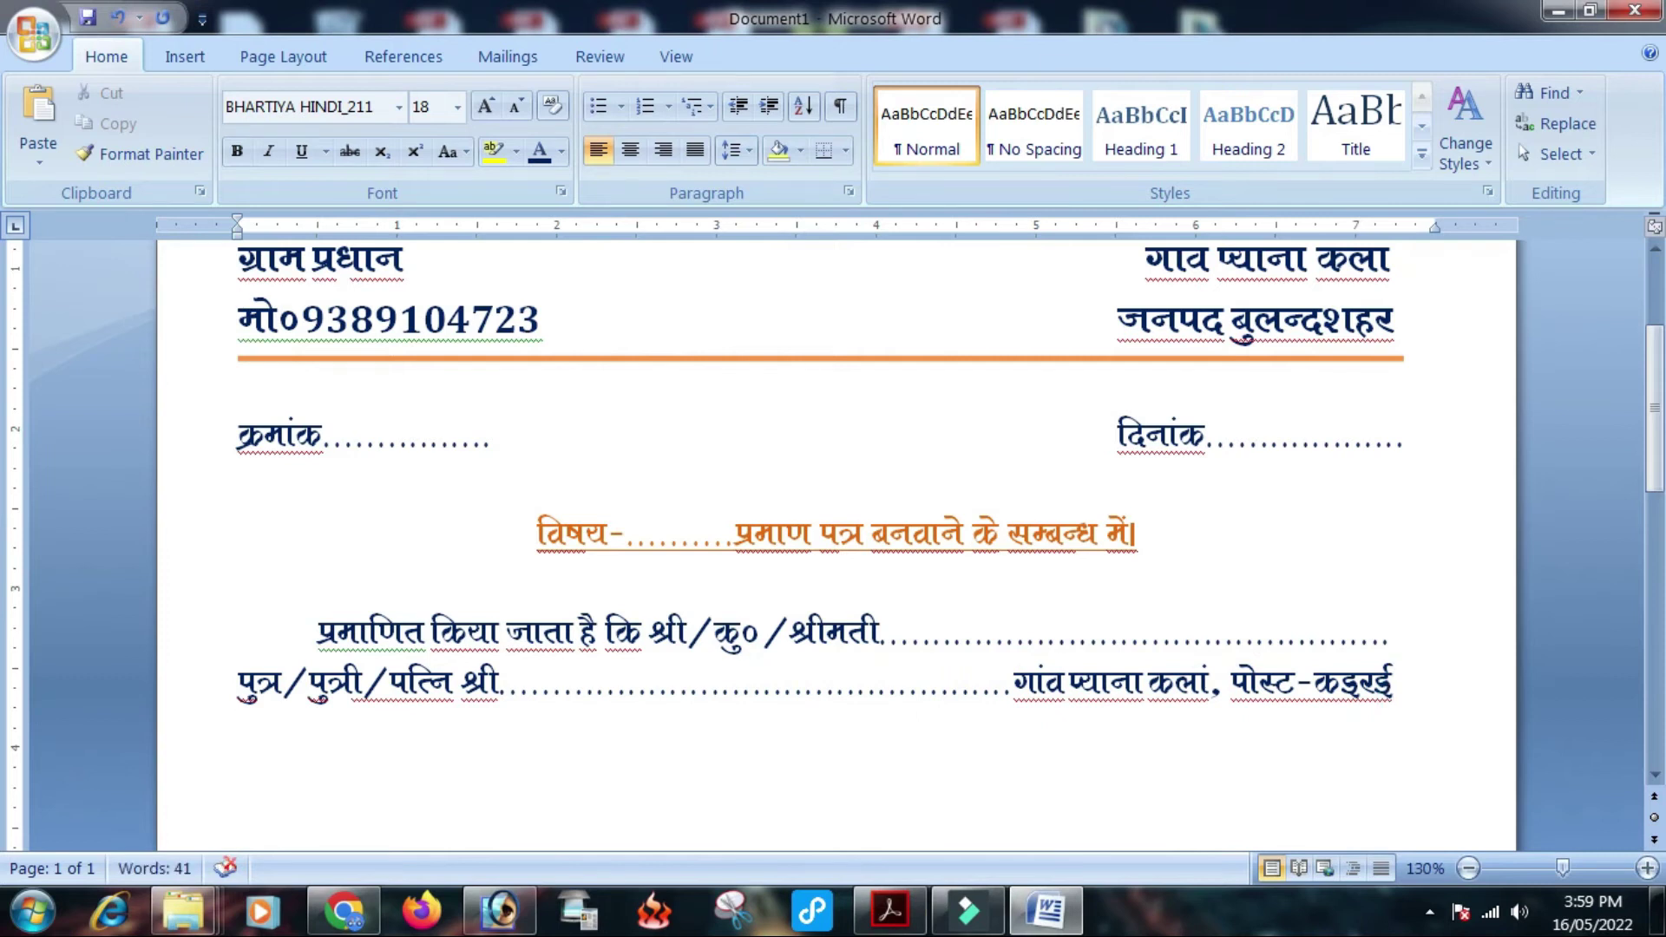
type("विकास स्वण्ड-उंचागाचा")
key("BackSpace")
key("BackSpace")
type("विकास खण्ड-उंचागाव")
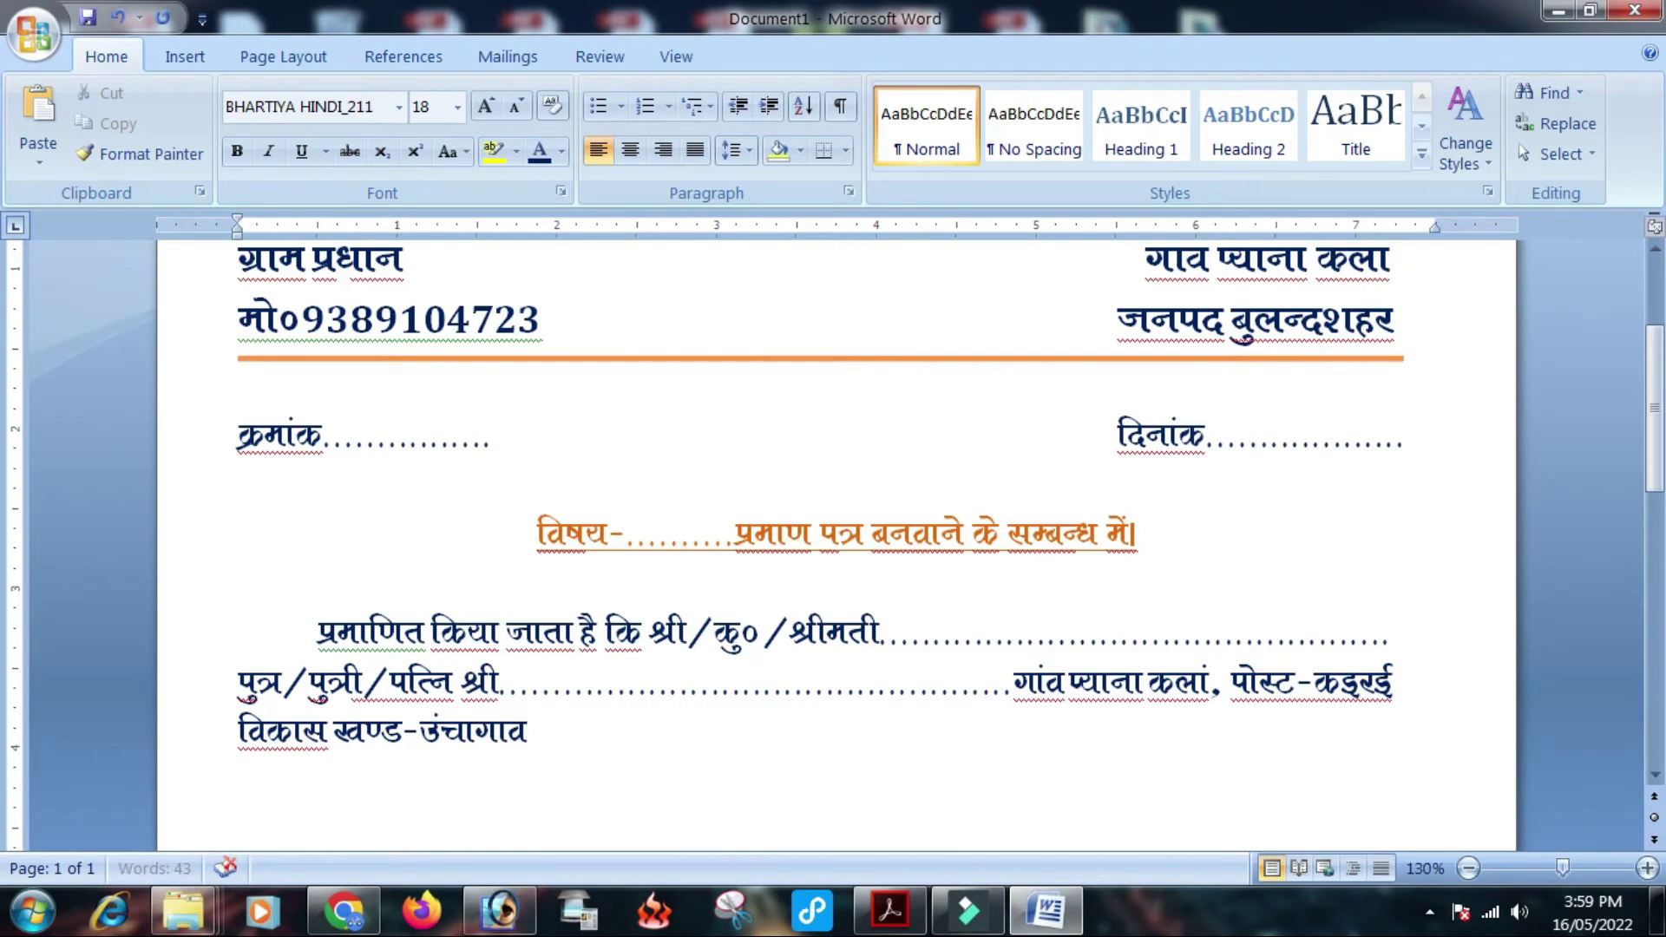
type(", तहसील")
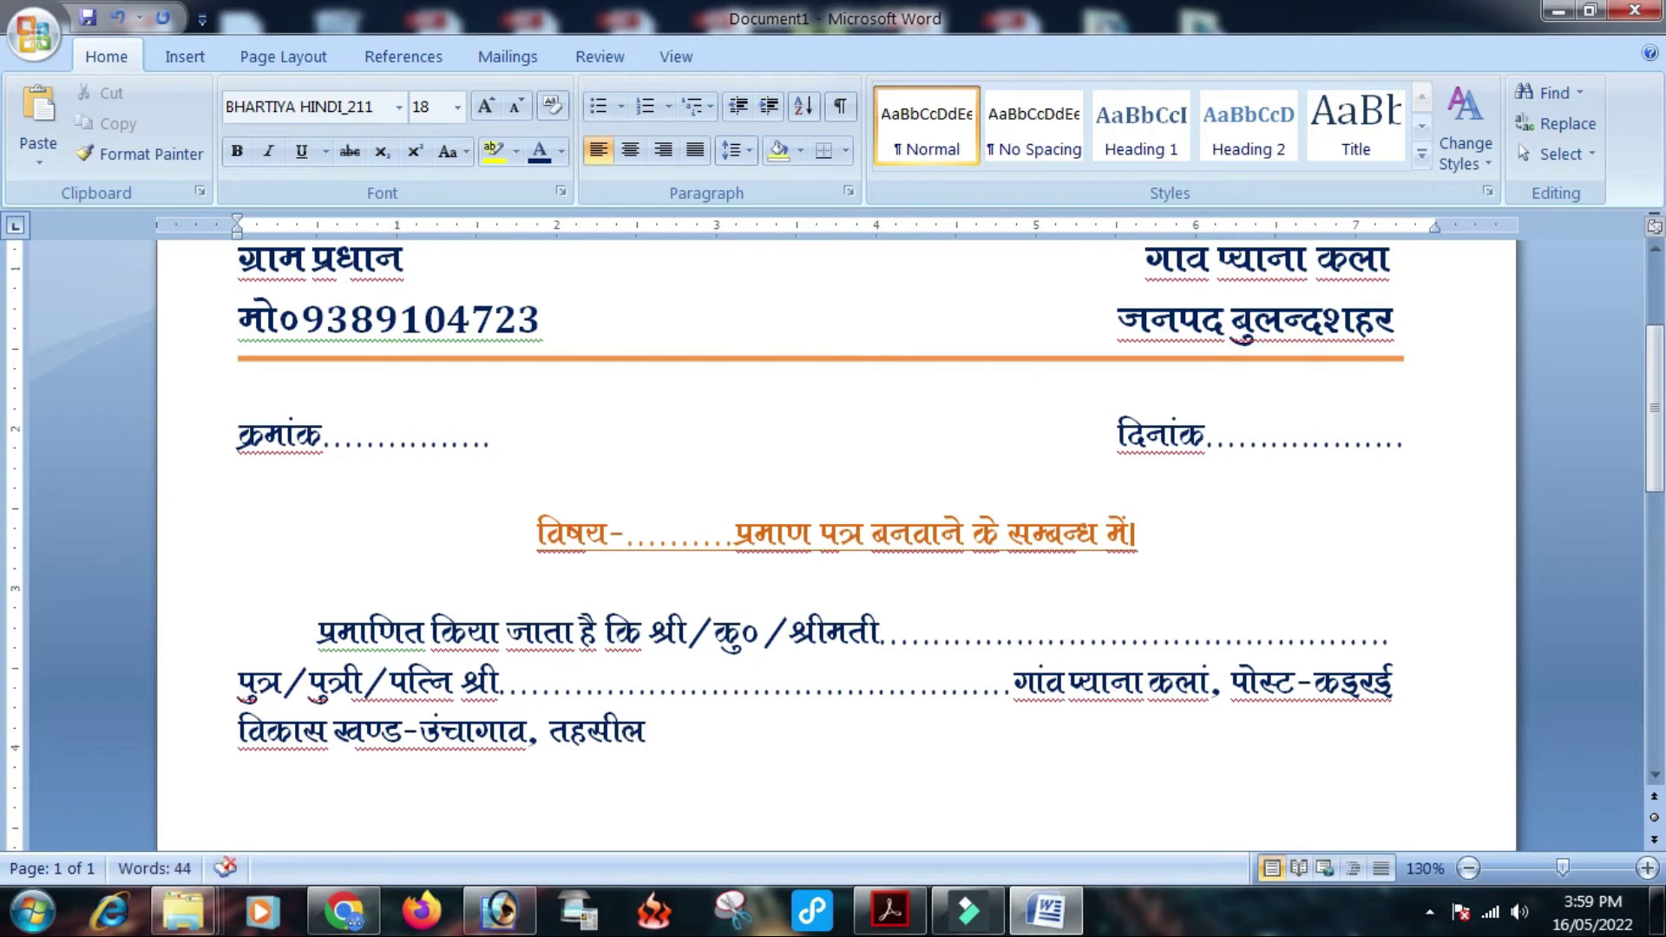
type("-स्या")
type("ना")
type(",")
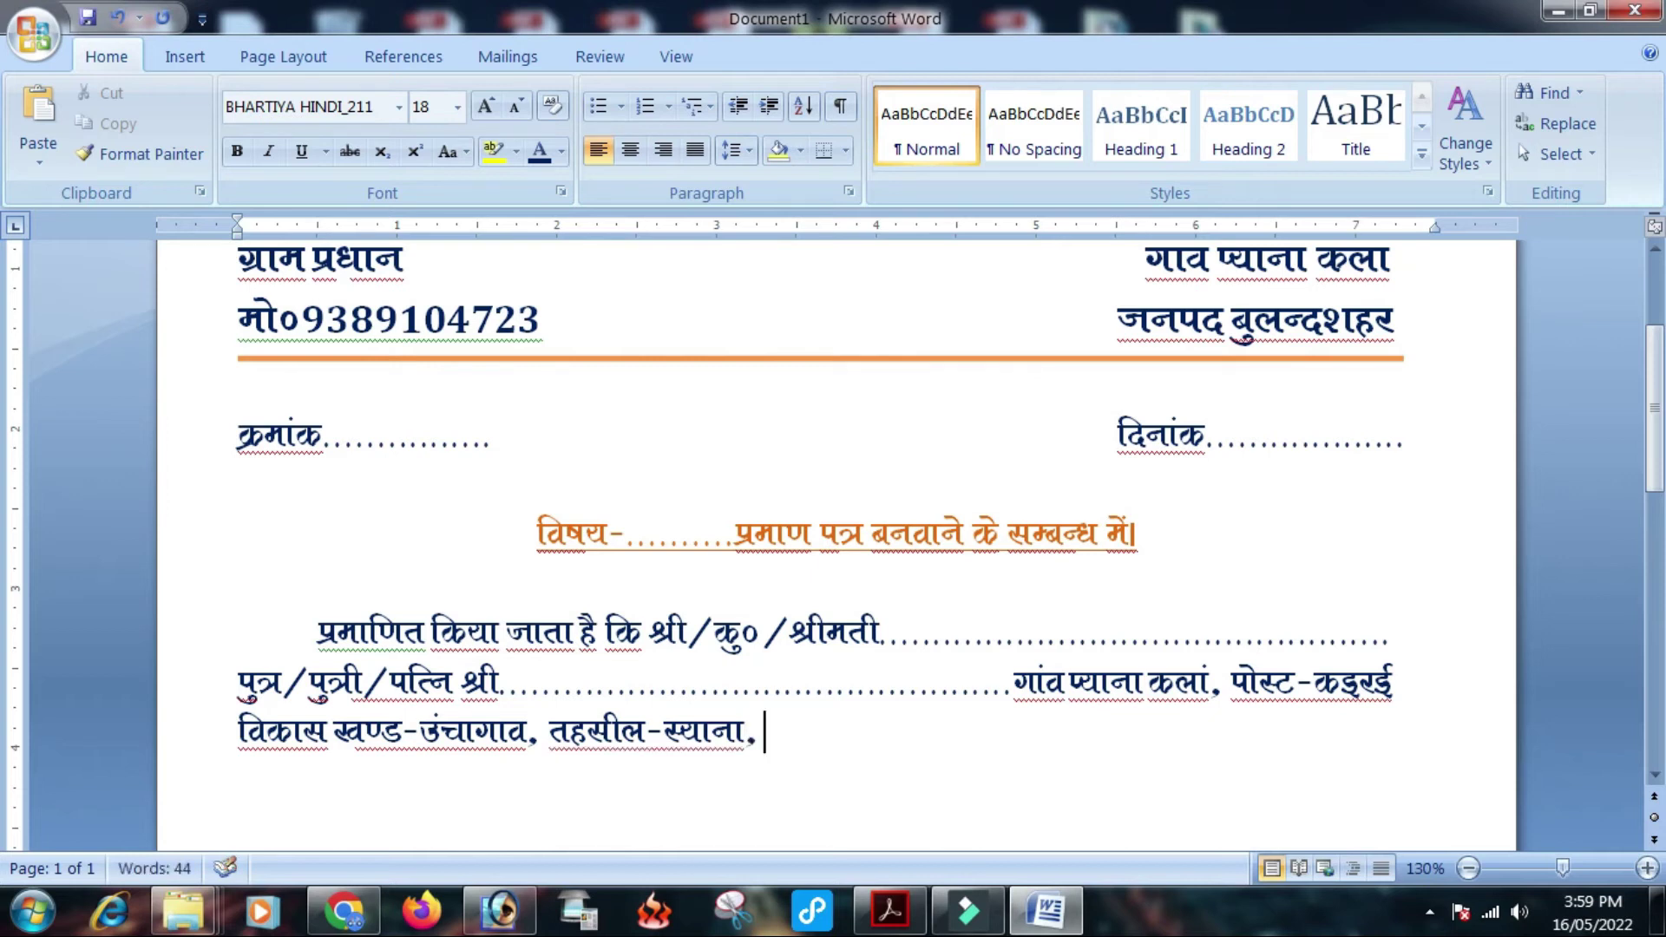
key("BackSpace")
Add थाना-खानपुर व जनपद बुलन्दशहर में निवास कर रहे हैं। with उत्तर प्रदेश before में.
type(", थाना च")
key("BackSpace")
key("BackSpace")
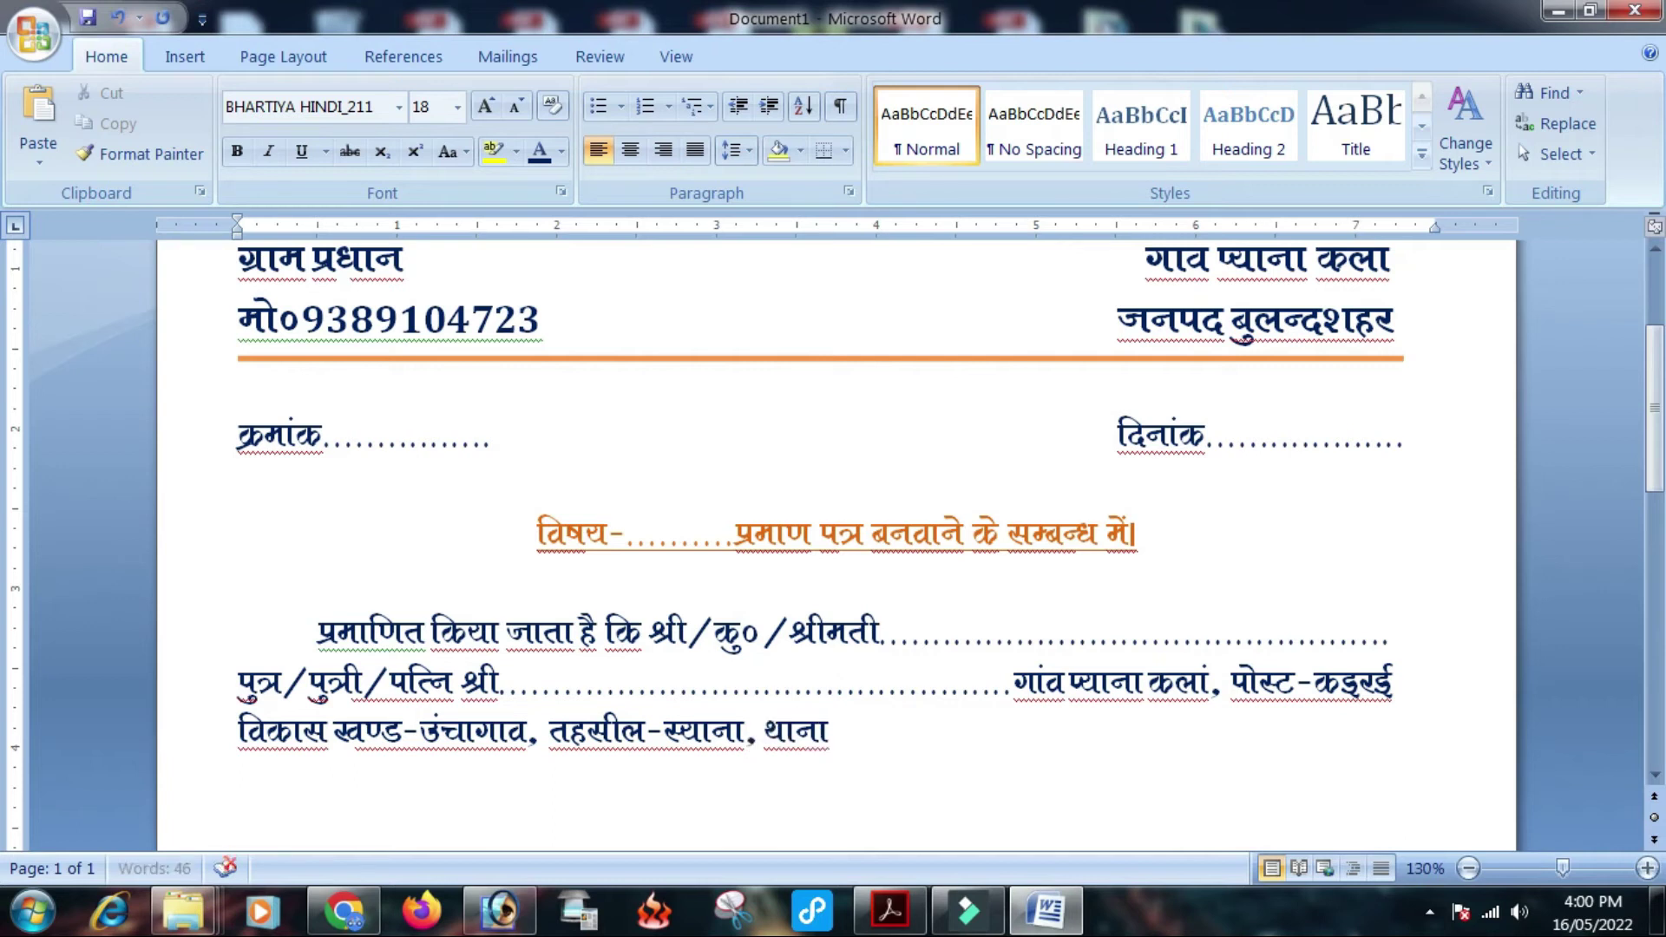
type("-खानपुर व जनपद बुलन्दशहर में निवास कर")
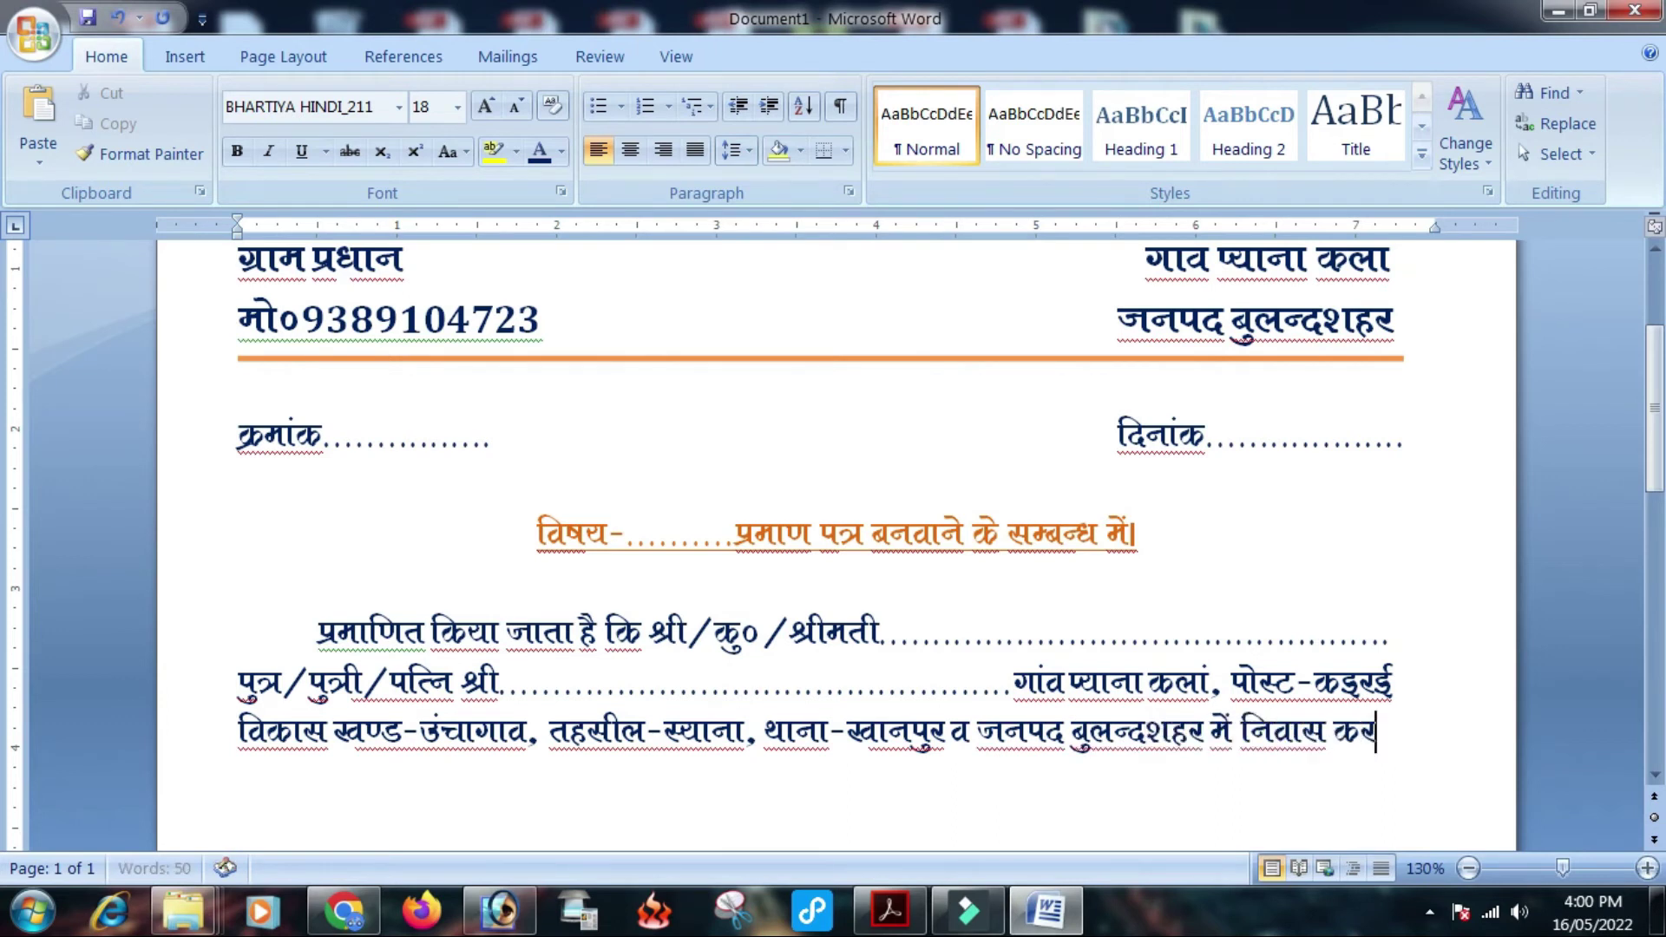
type(" रहे ह")
type("ैं")
type("।")
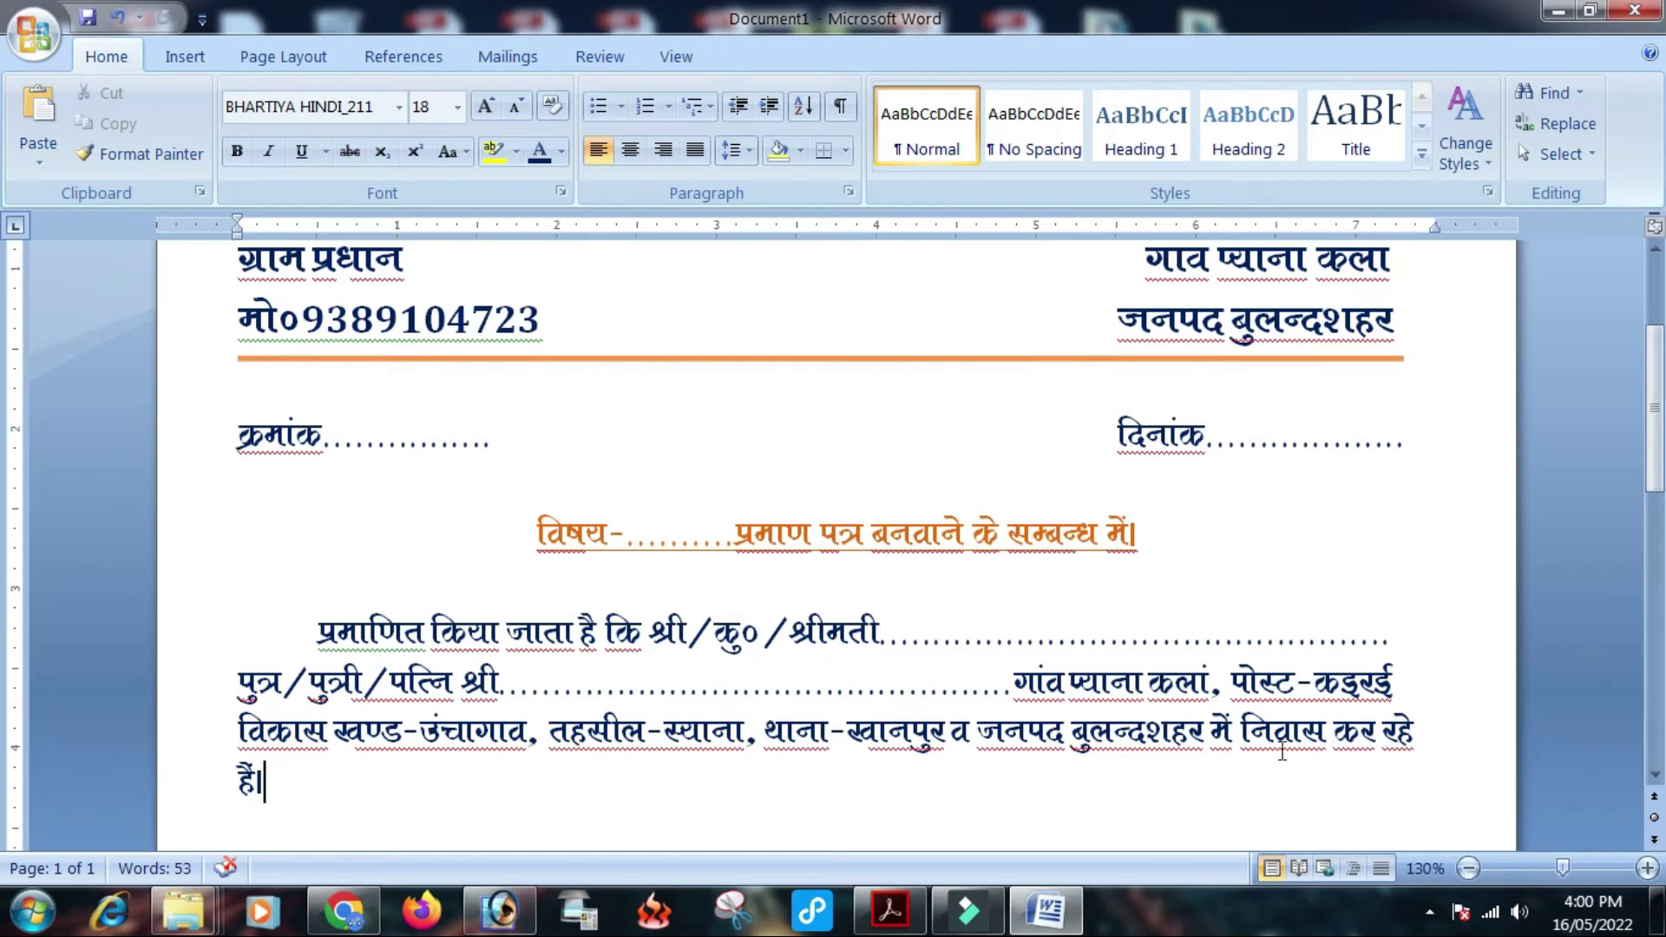
left_click(1213, 731)
type("उत्तर प")
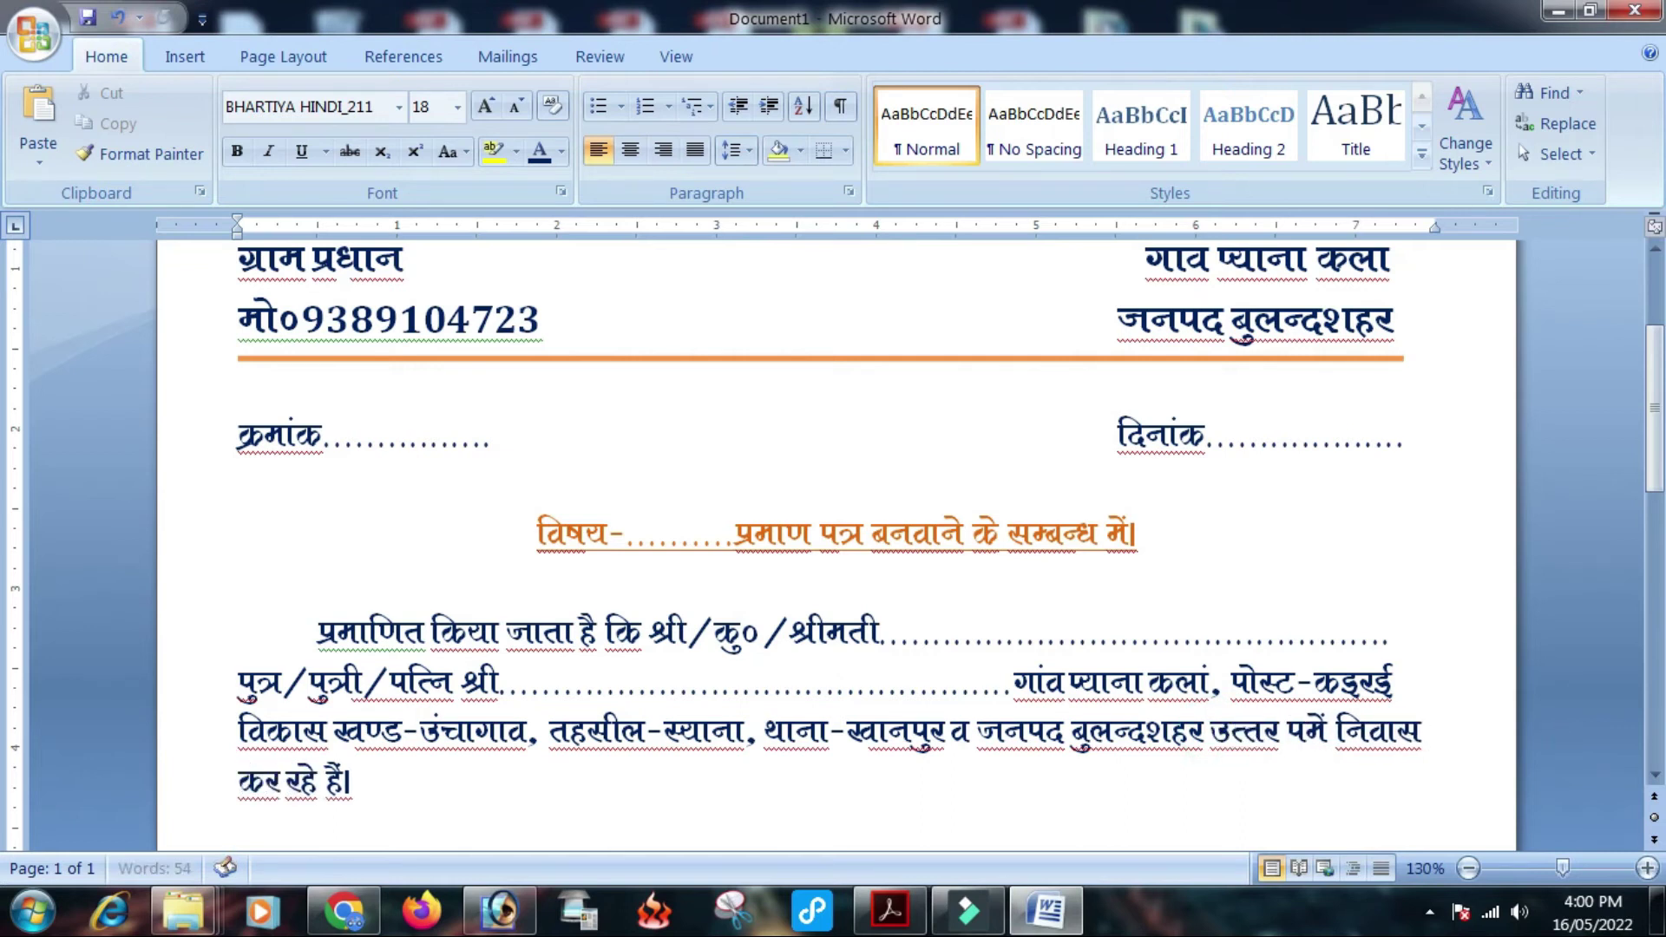
type("्रदेश")
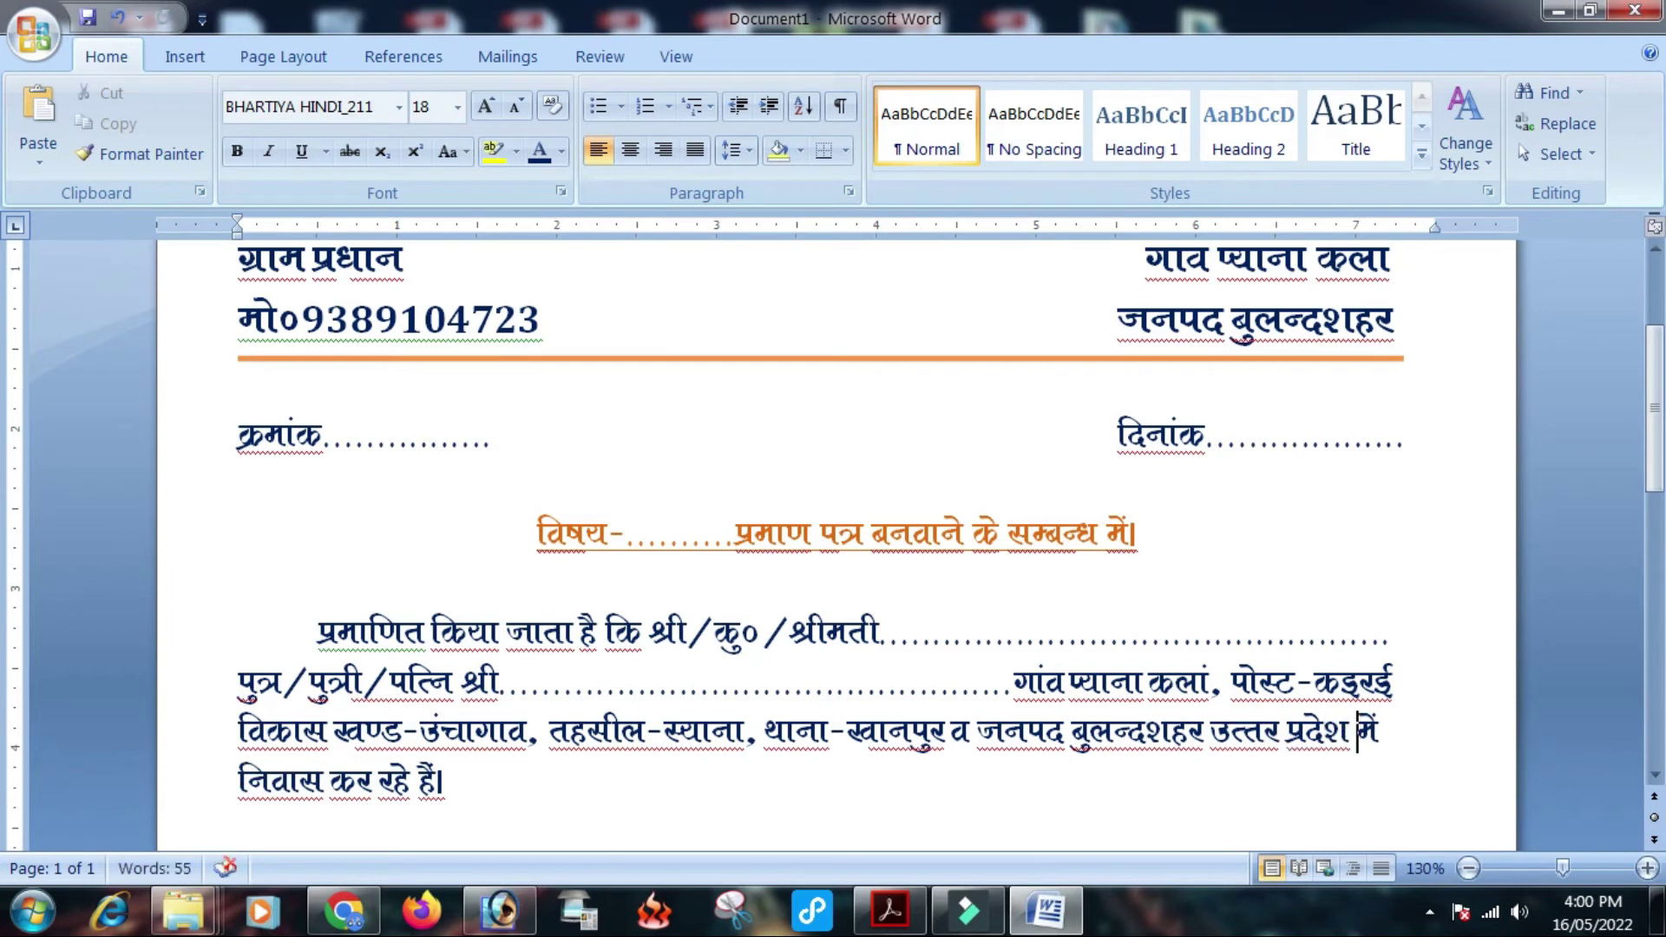
key("ctrl+z")
Add dotted blanks for जन्मतिथि, जाति and वार्षिक आय, ending with रू०है.
type("इनकी जन्मतिथि....")
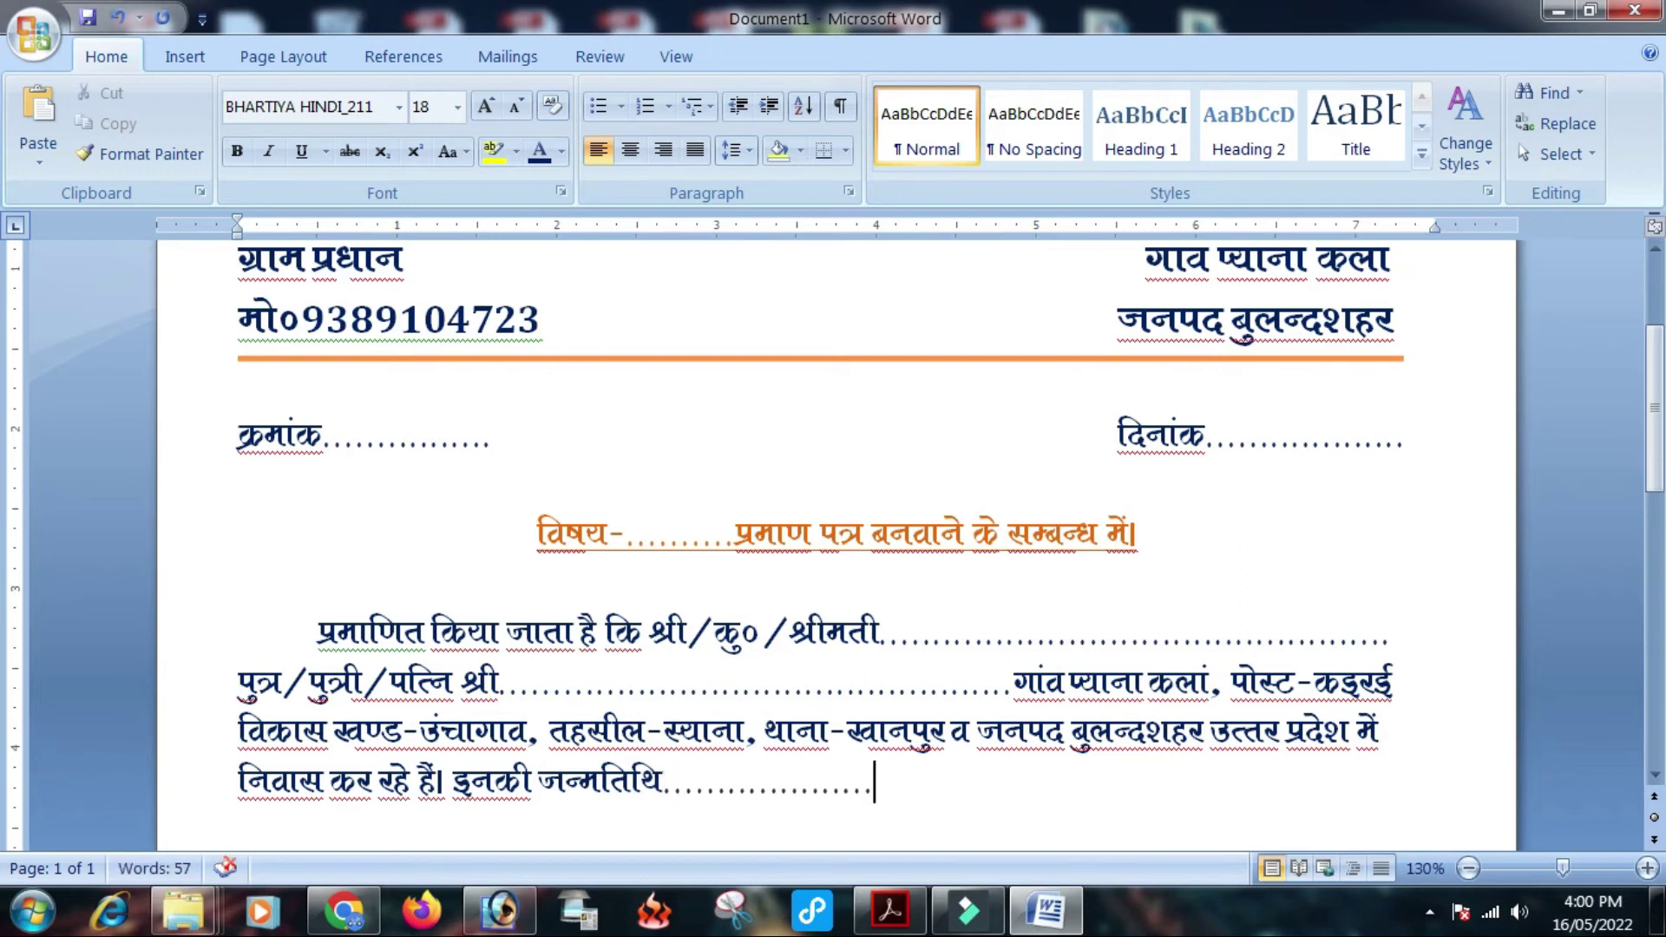
type(".............., जाति.................")
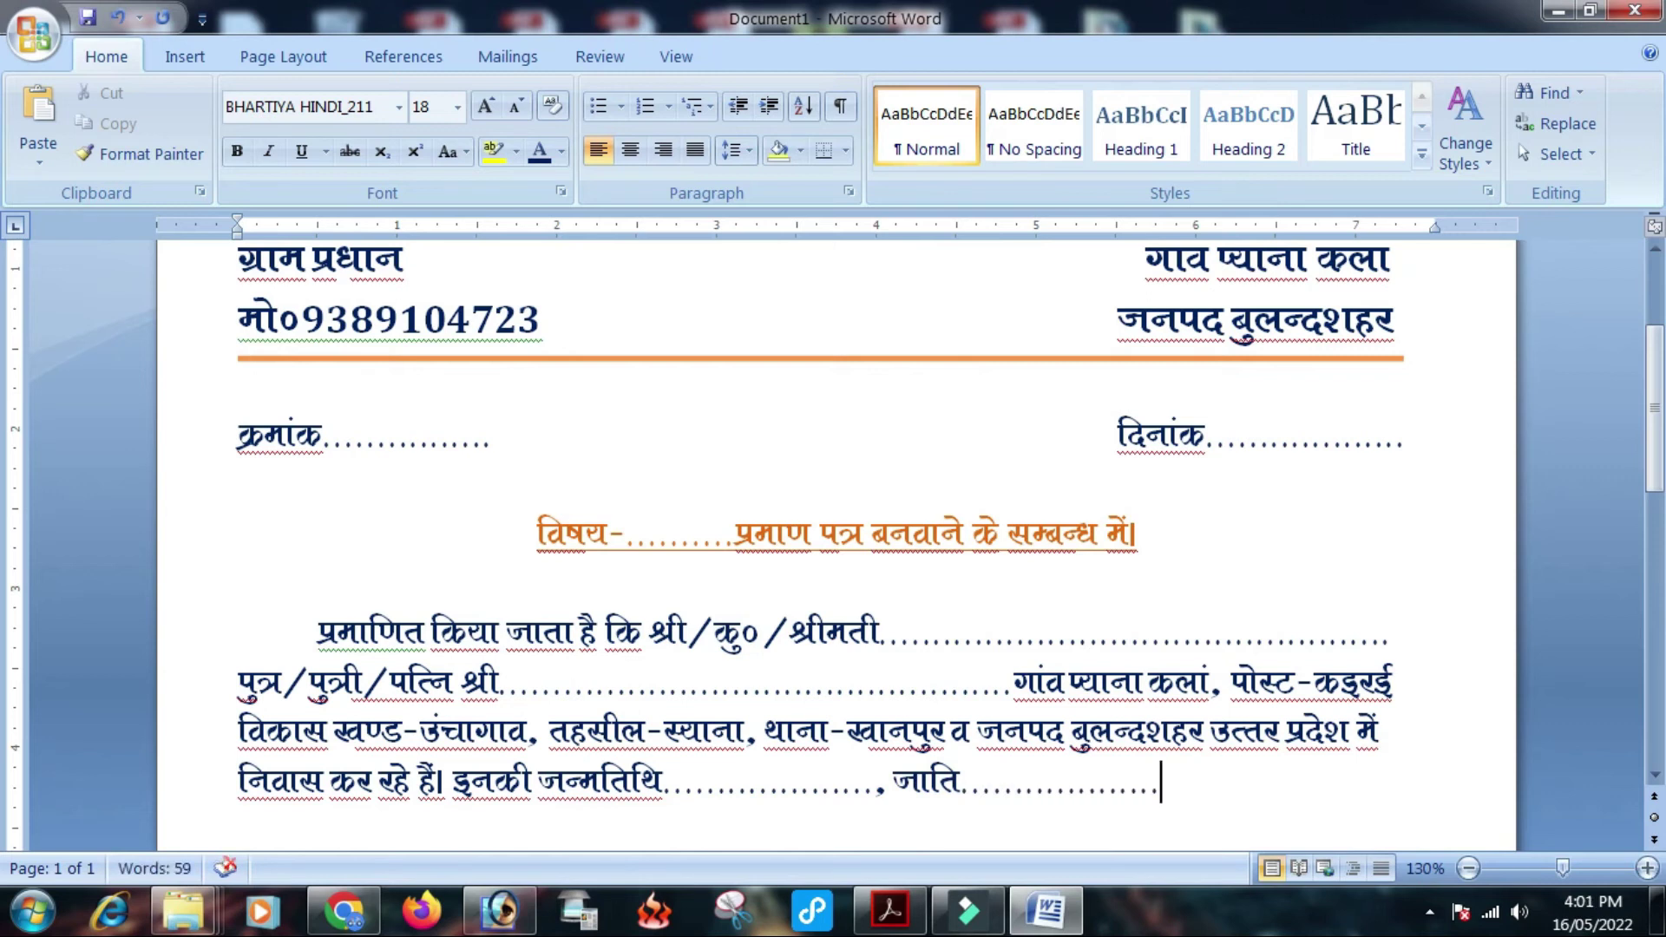
type("तथा व")
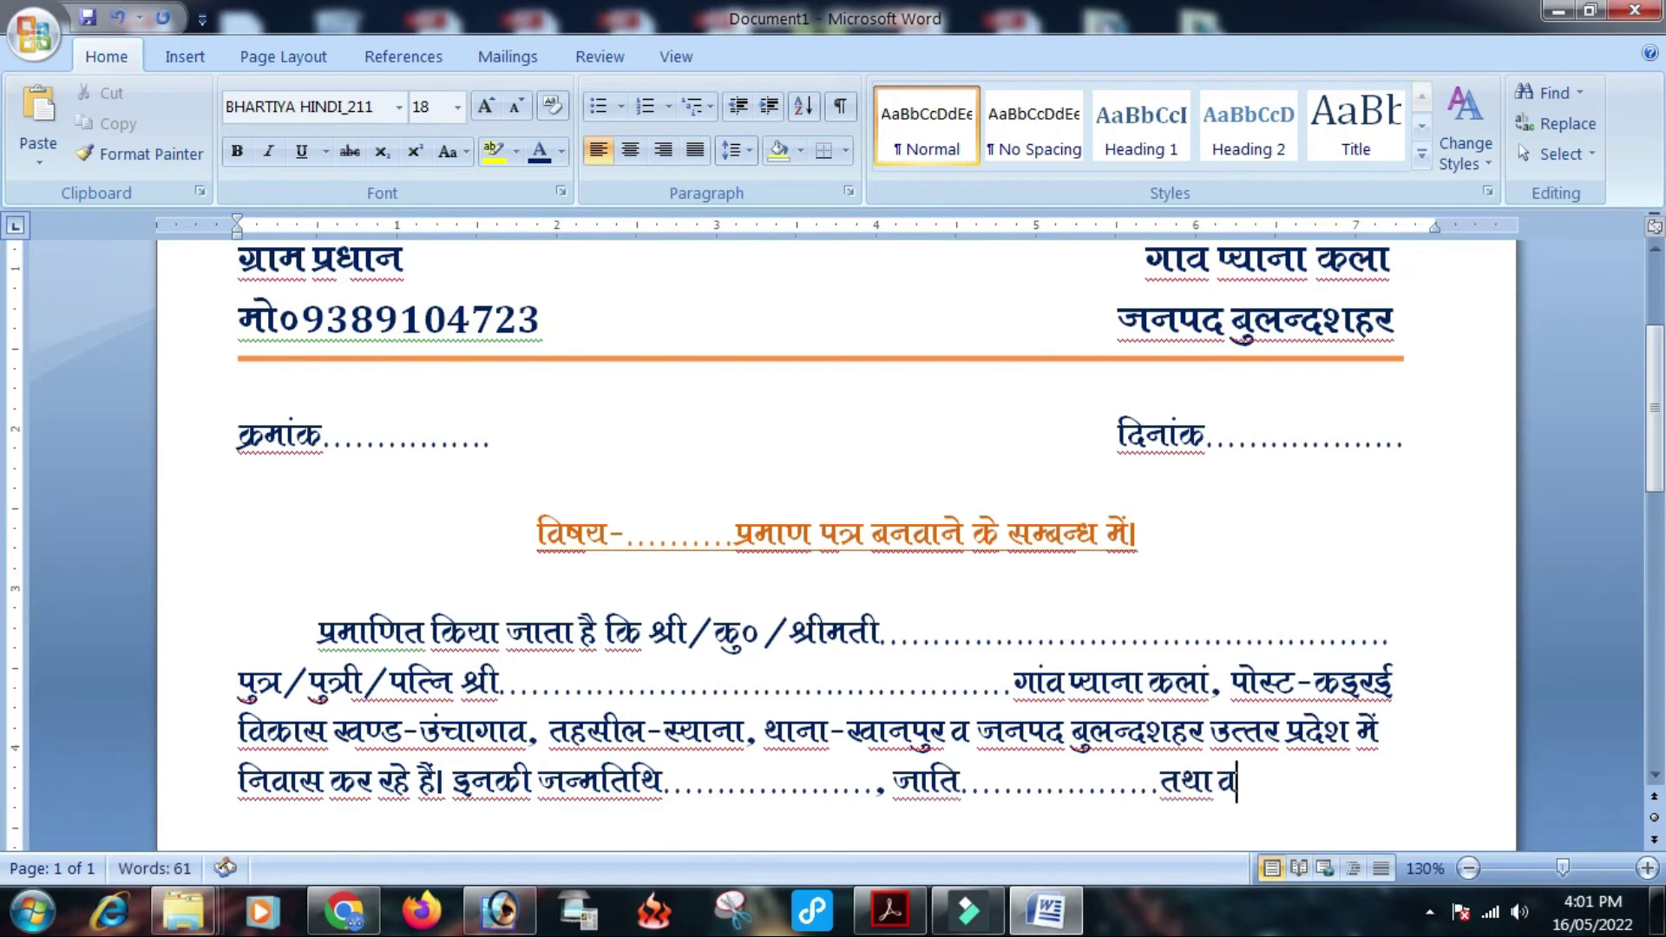
type("ार्षिक अाय")
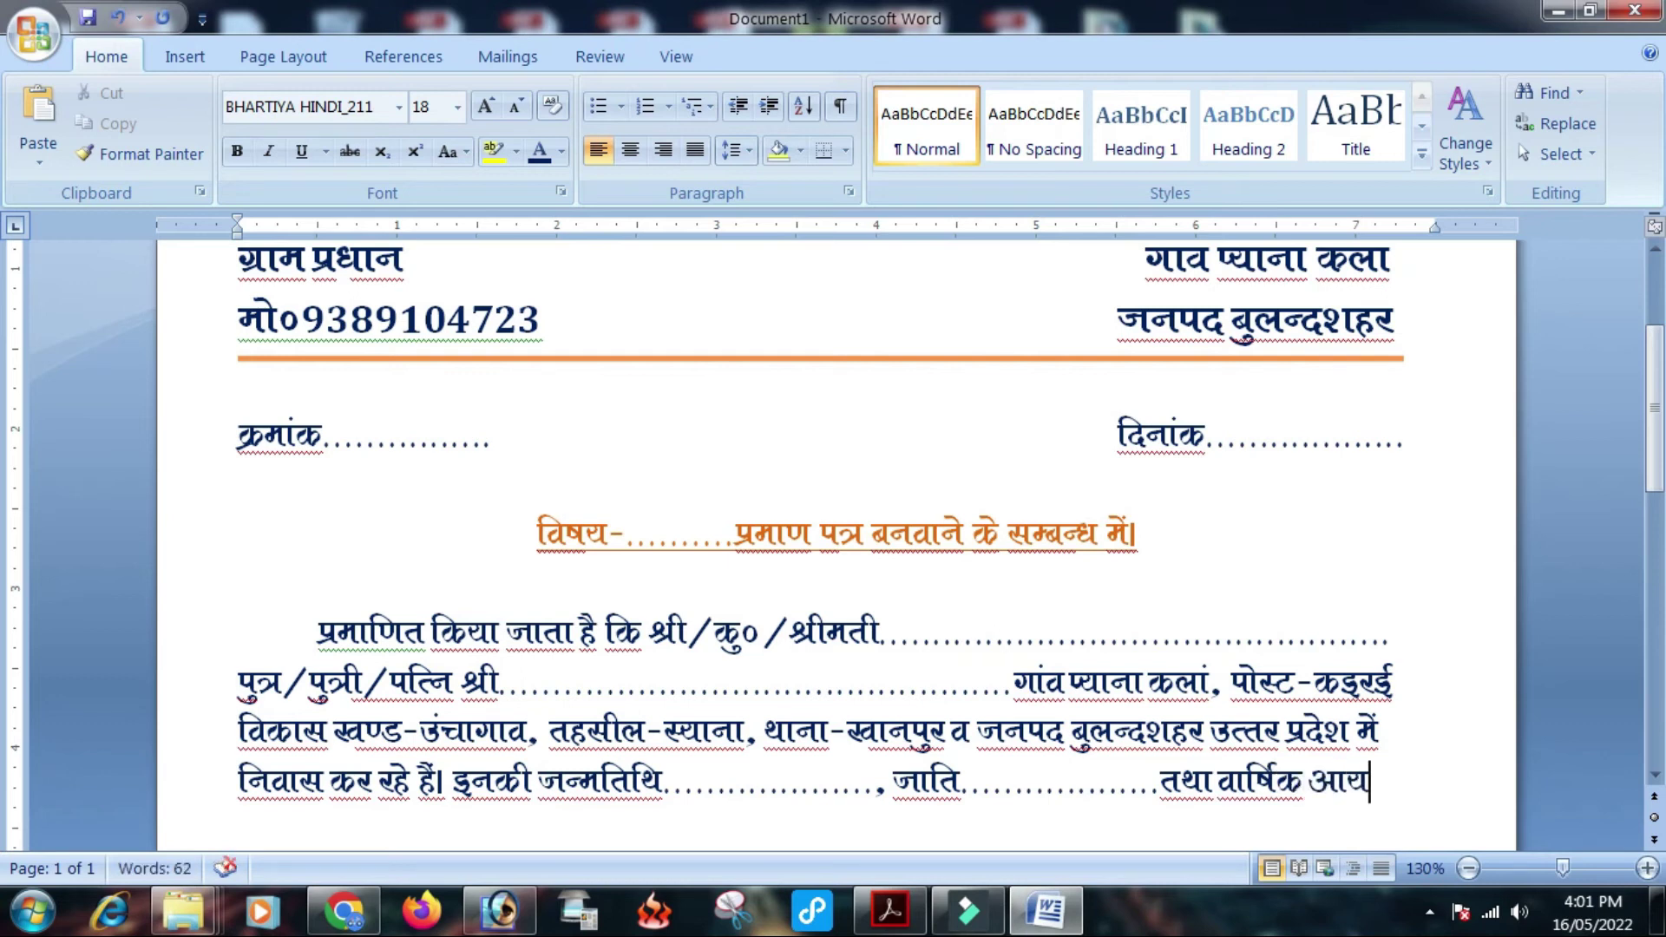
left_click(760, 781)
type("...")
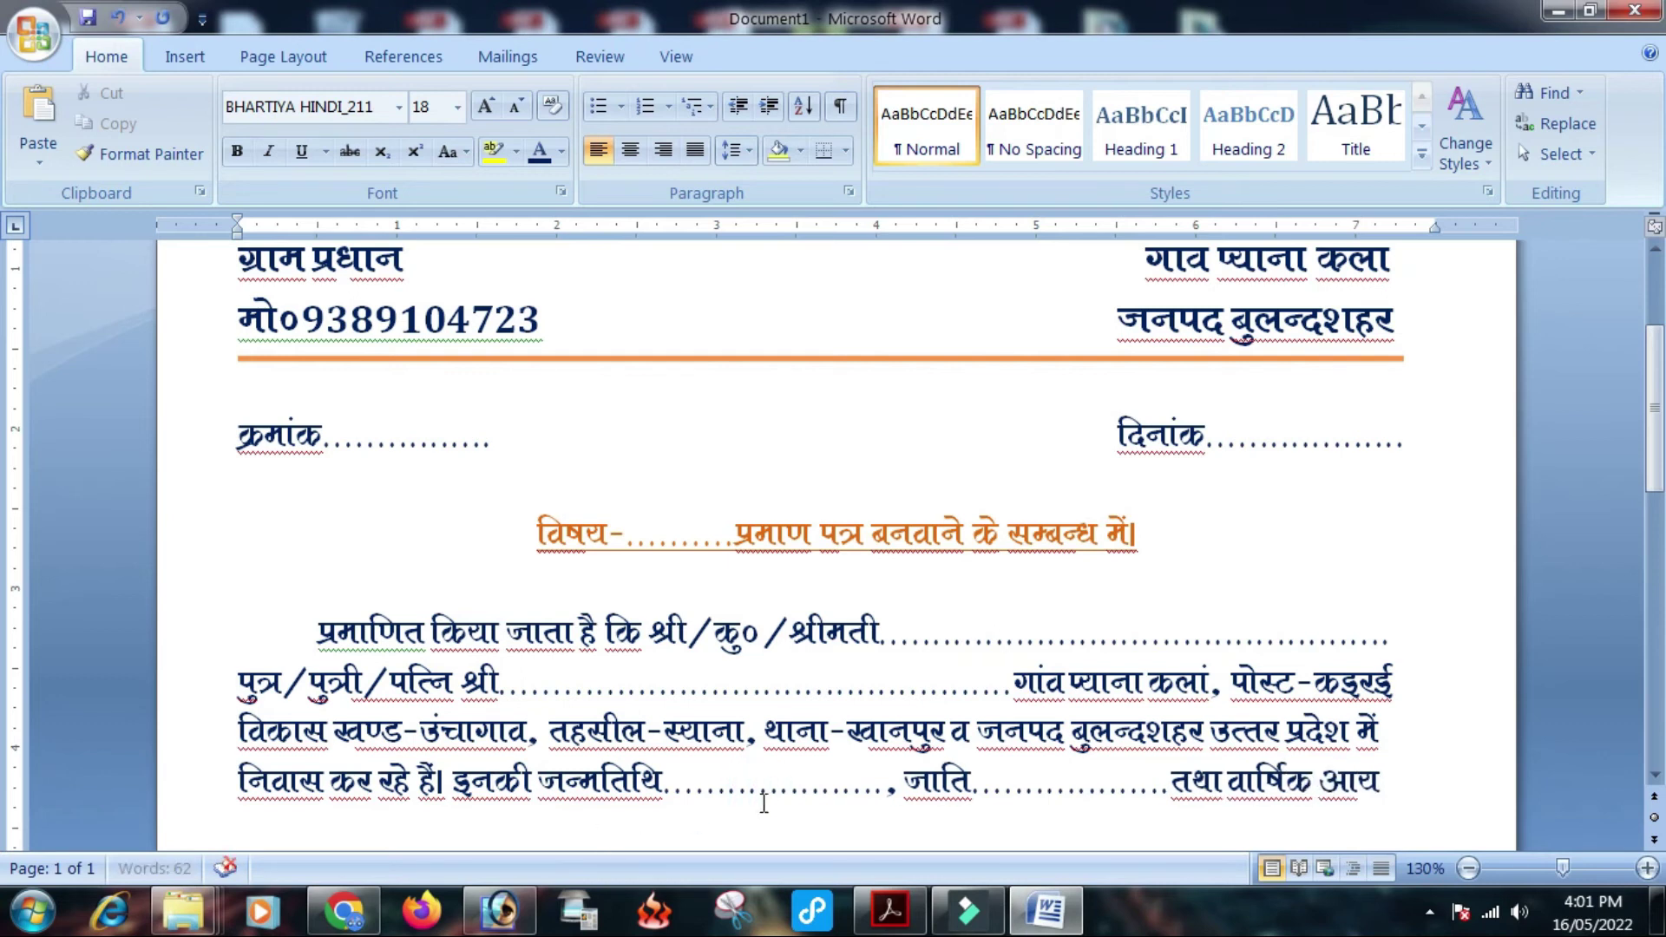
type(".......")
left_click(1160, 781)
type("..............")
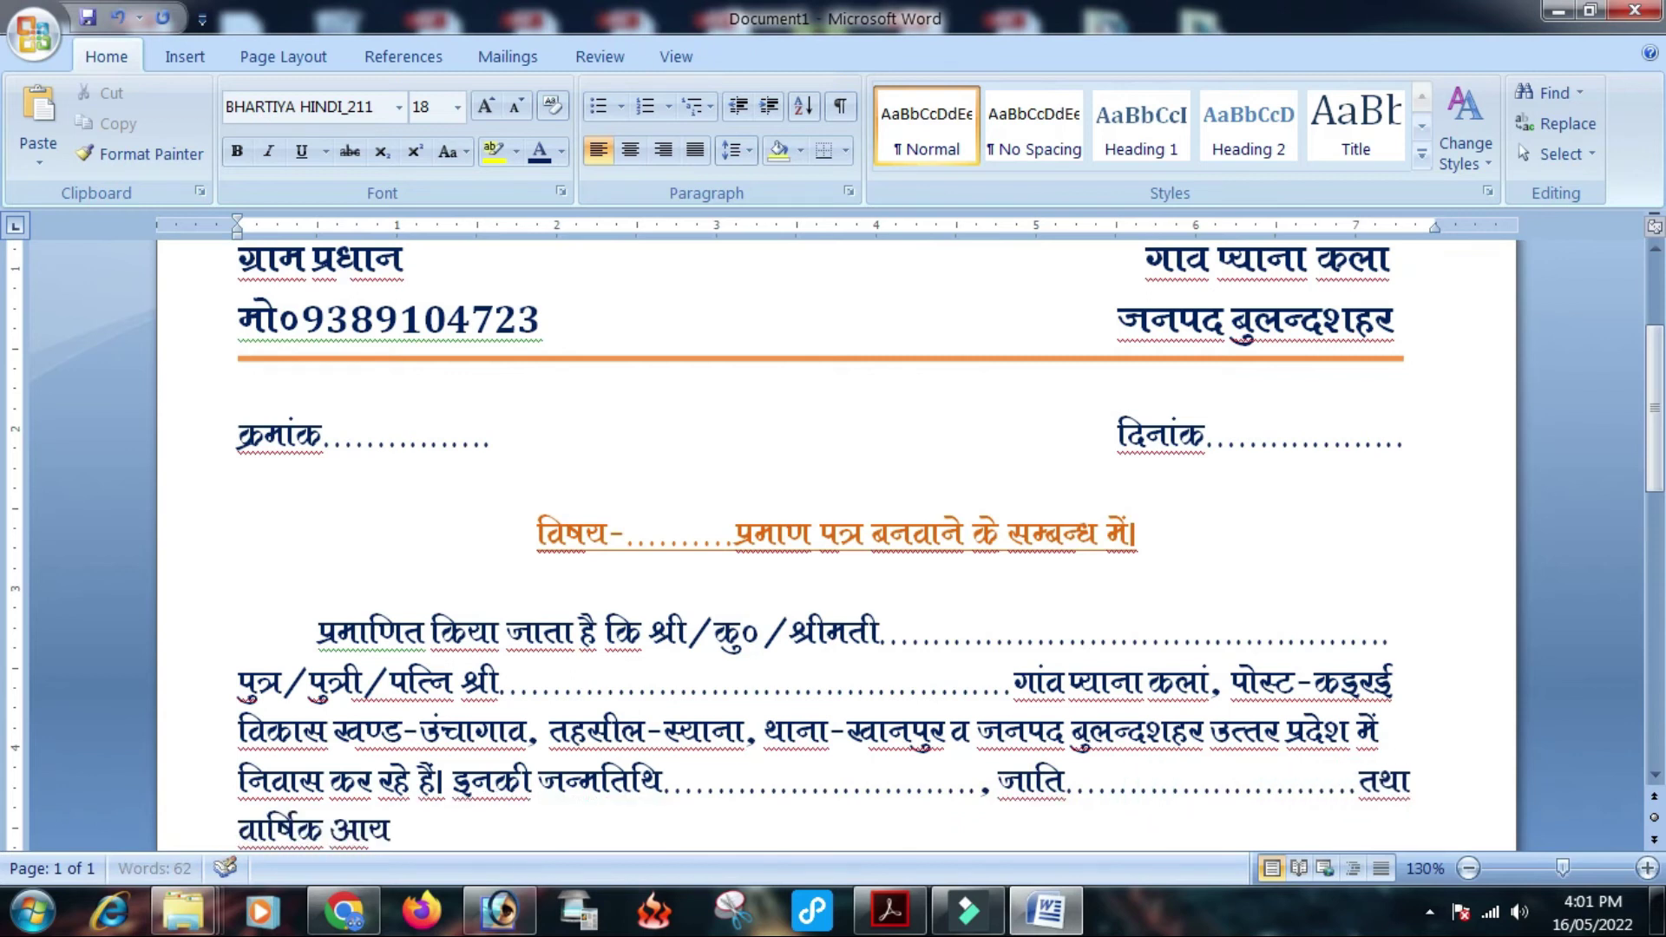
left_click(1297, 797)
key("BackSpace")
key("BackSpace")
key("BackSpace")
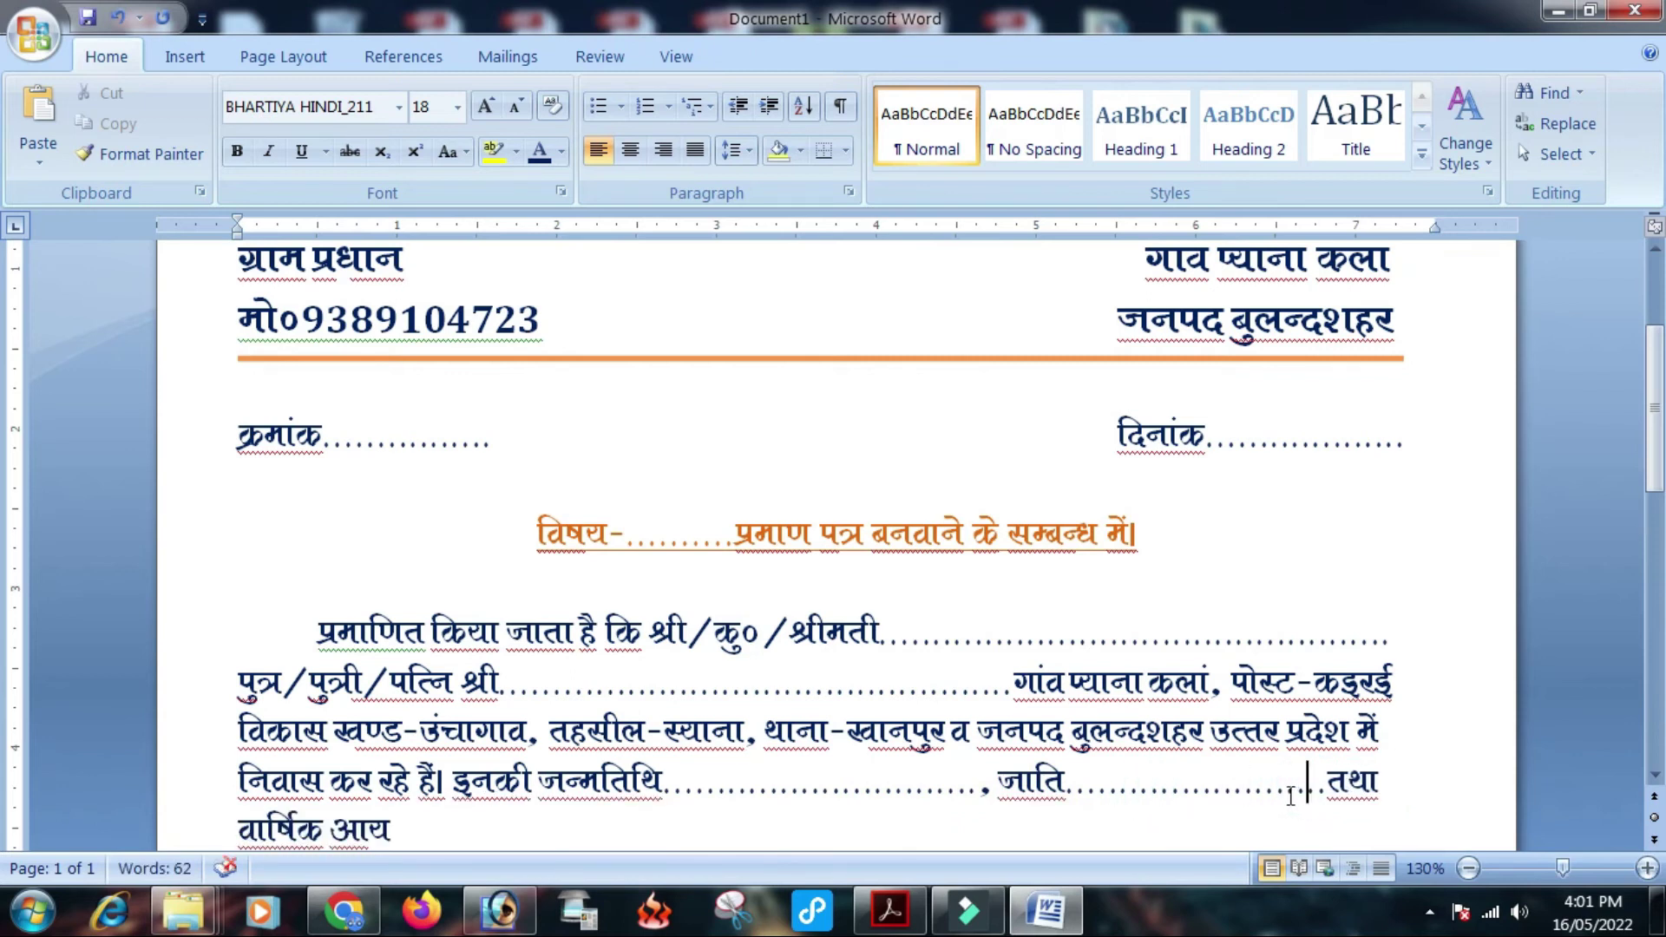
type(".")
left_click(402, 831)
type(".......................रू०है।")
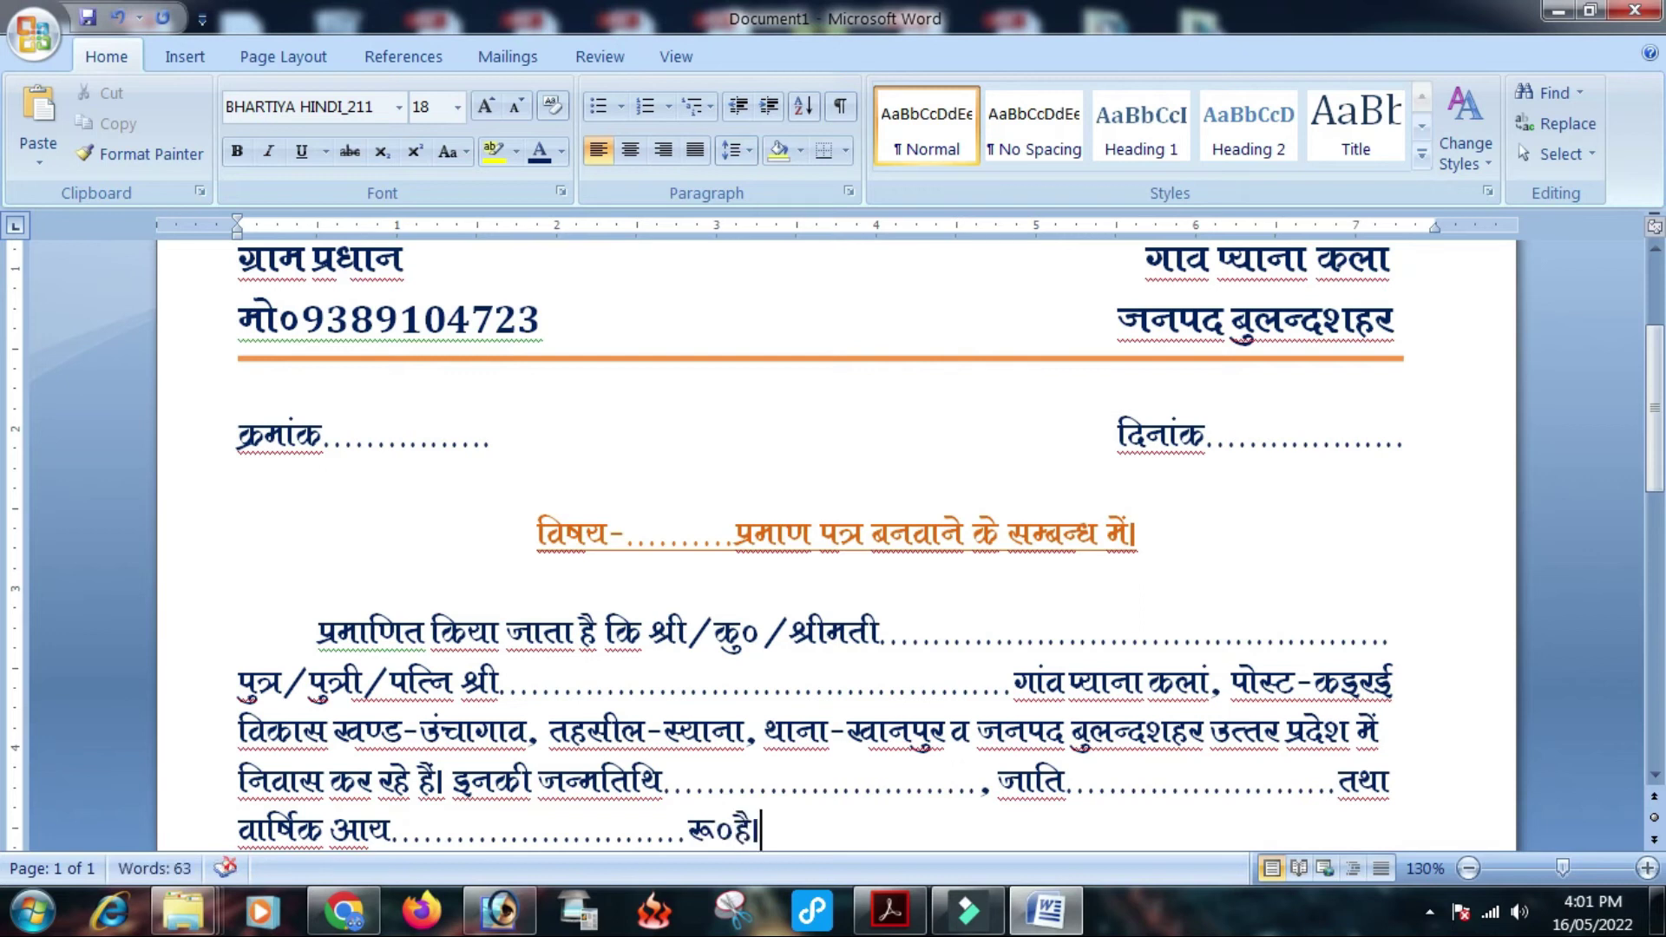
scroll(833, 547, "down", 2)
Type the sentence मैं इनको भलीभांति जानता हूँ।.
type("में इ")
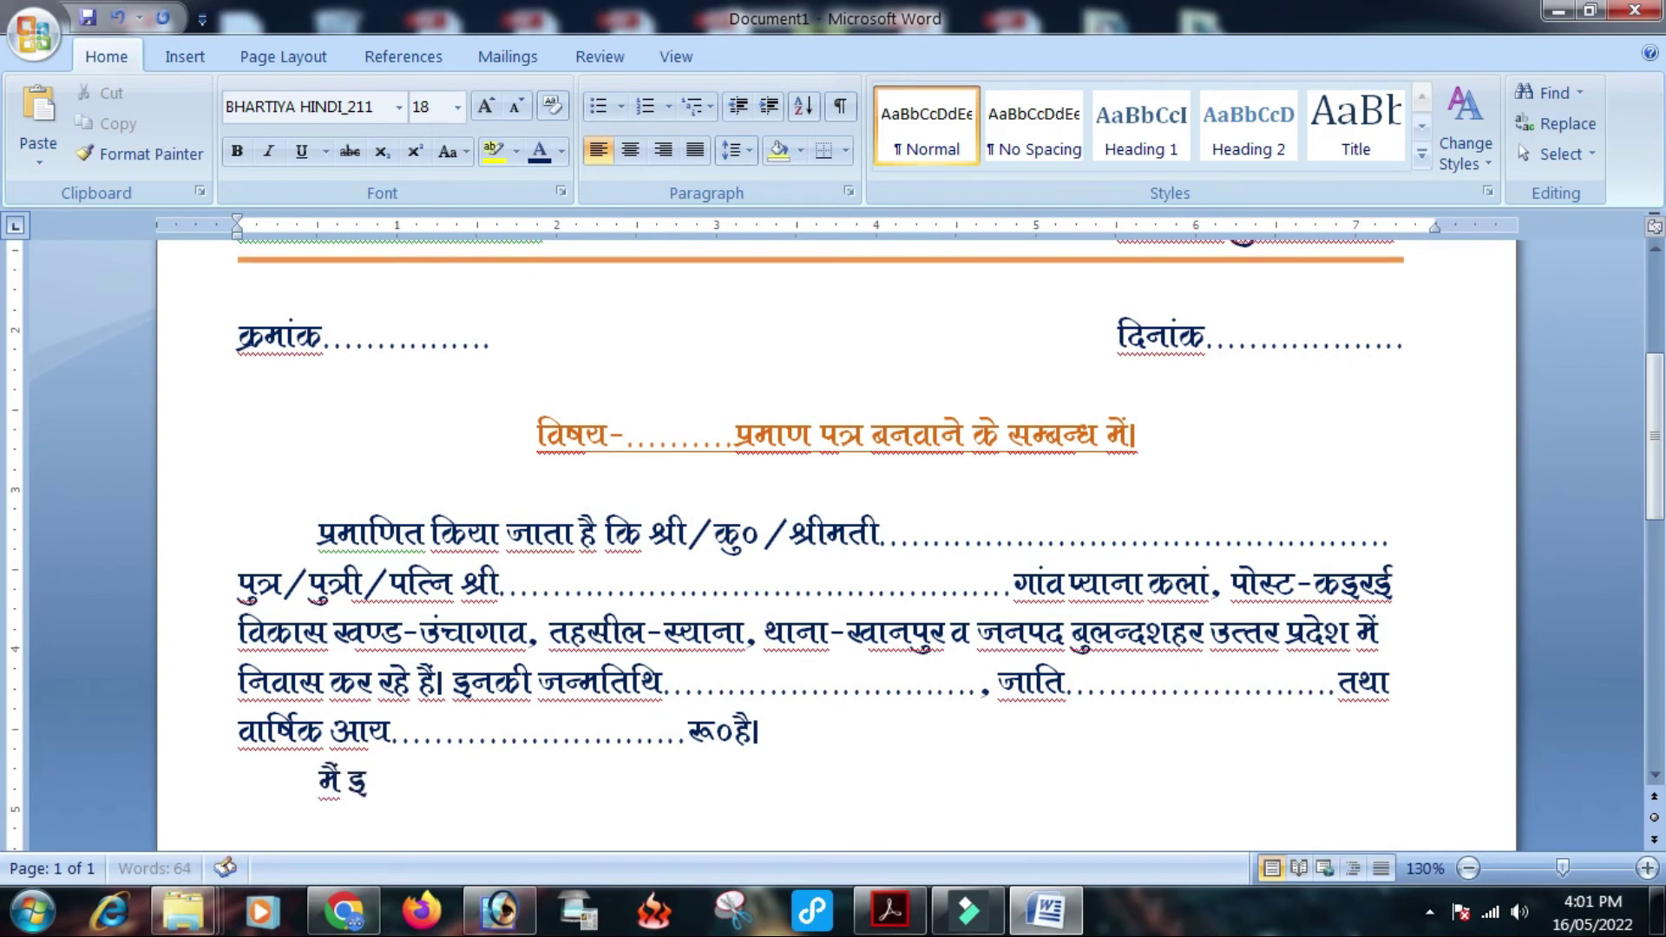
type("नको भली भ")
key("BackSpace")
key("BackSpace")
type("भ")
type("ति जानता हू")
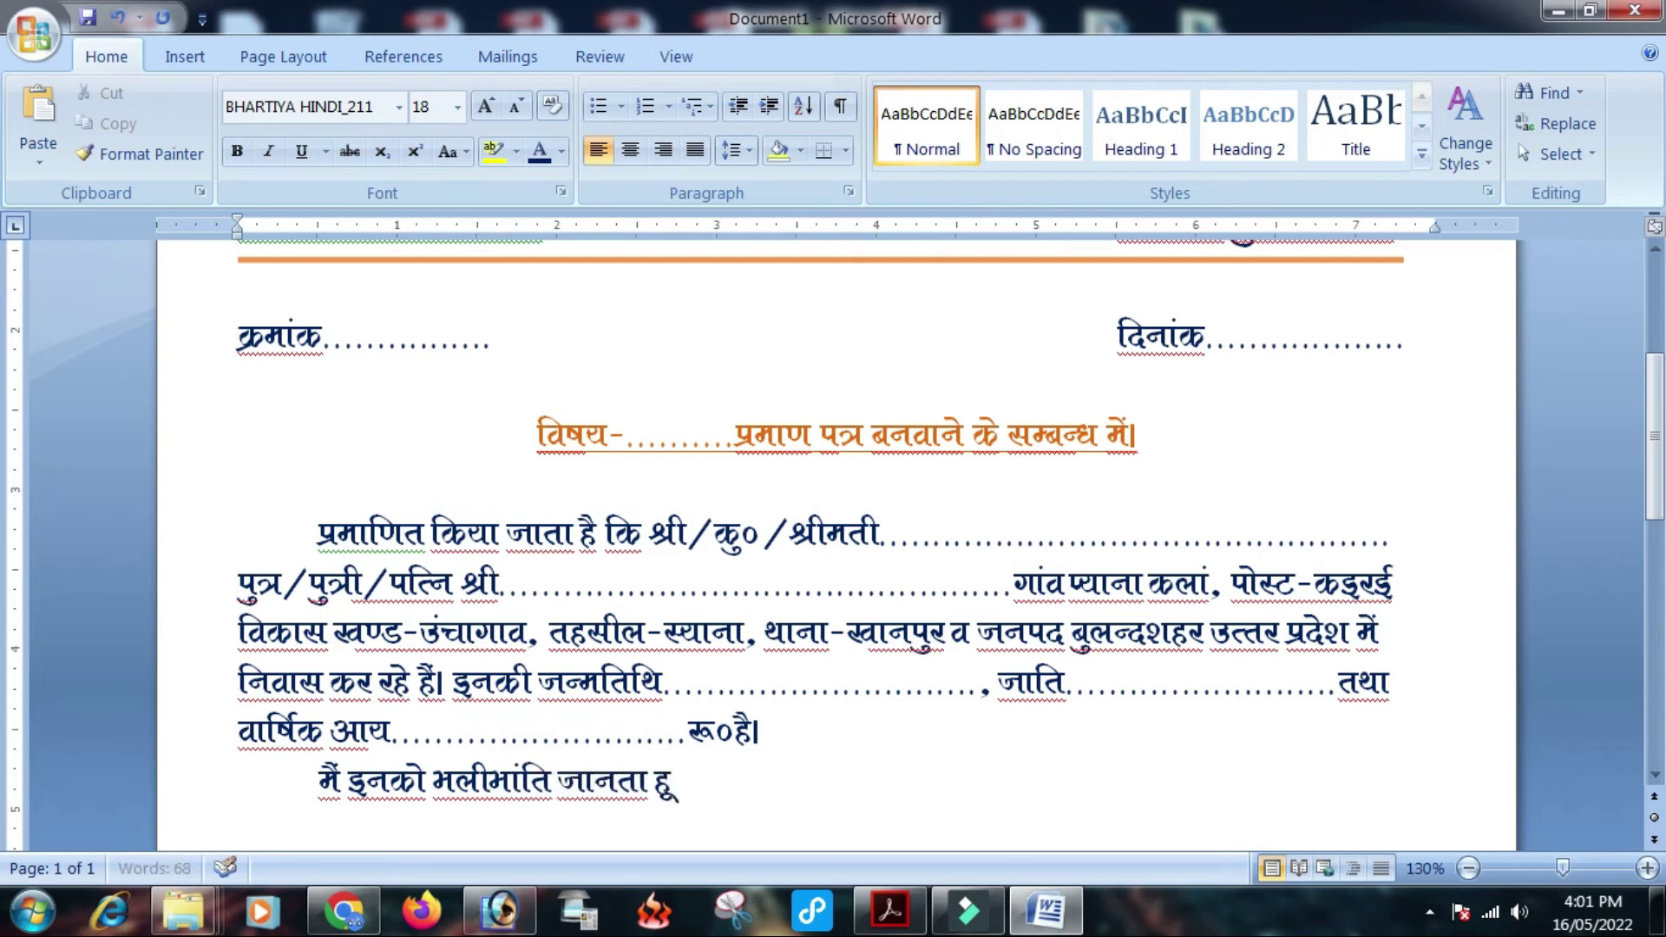
type("ँ")
type(" इन")
key("BackSpace")
key("BackSpace")
key("BackSpace")
Type अतः इनका ... प्रमाण पत्र जारी करने की कृपा करें and lengthen its dotted blank.
type("अतः ")
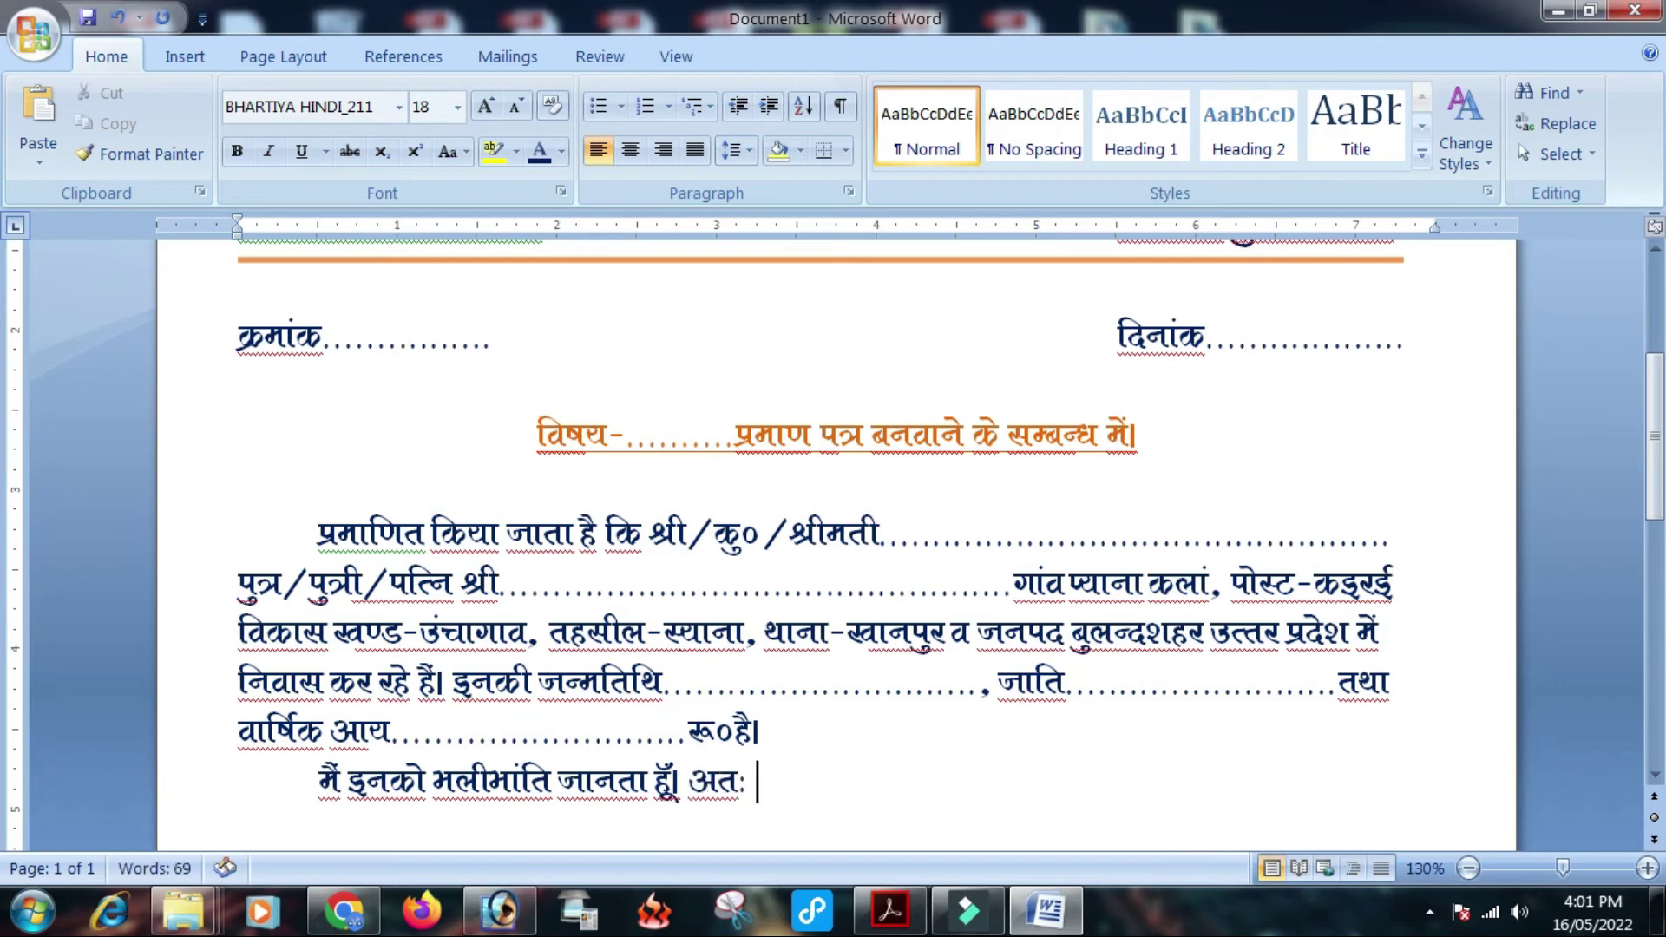
type("इनका .............प्रमण")
key("BackSpace")
type("ाण पत्र")
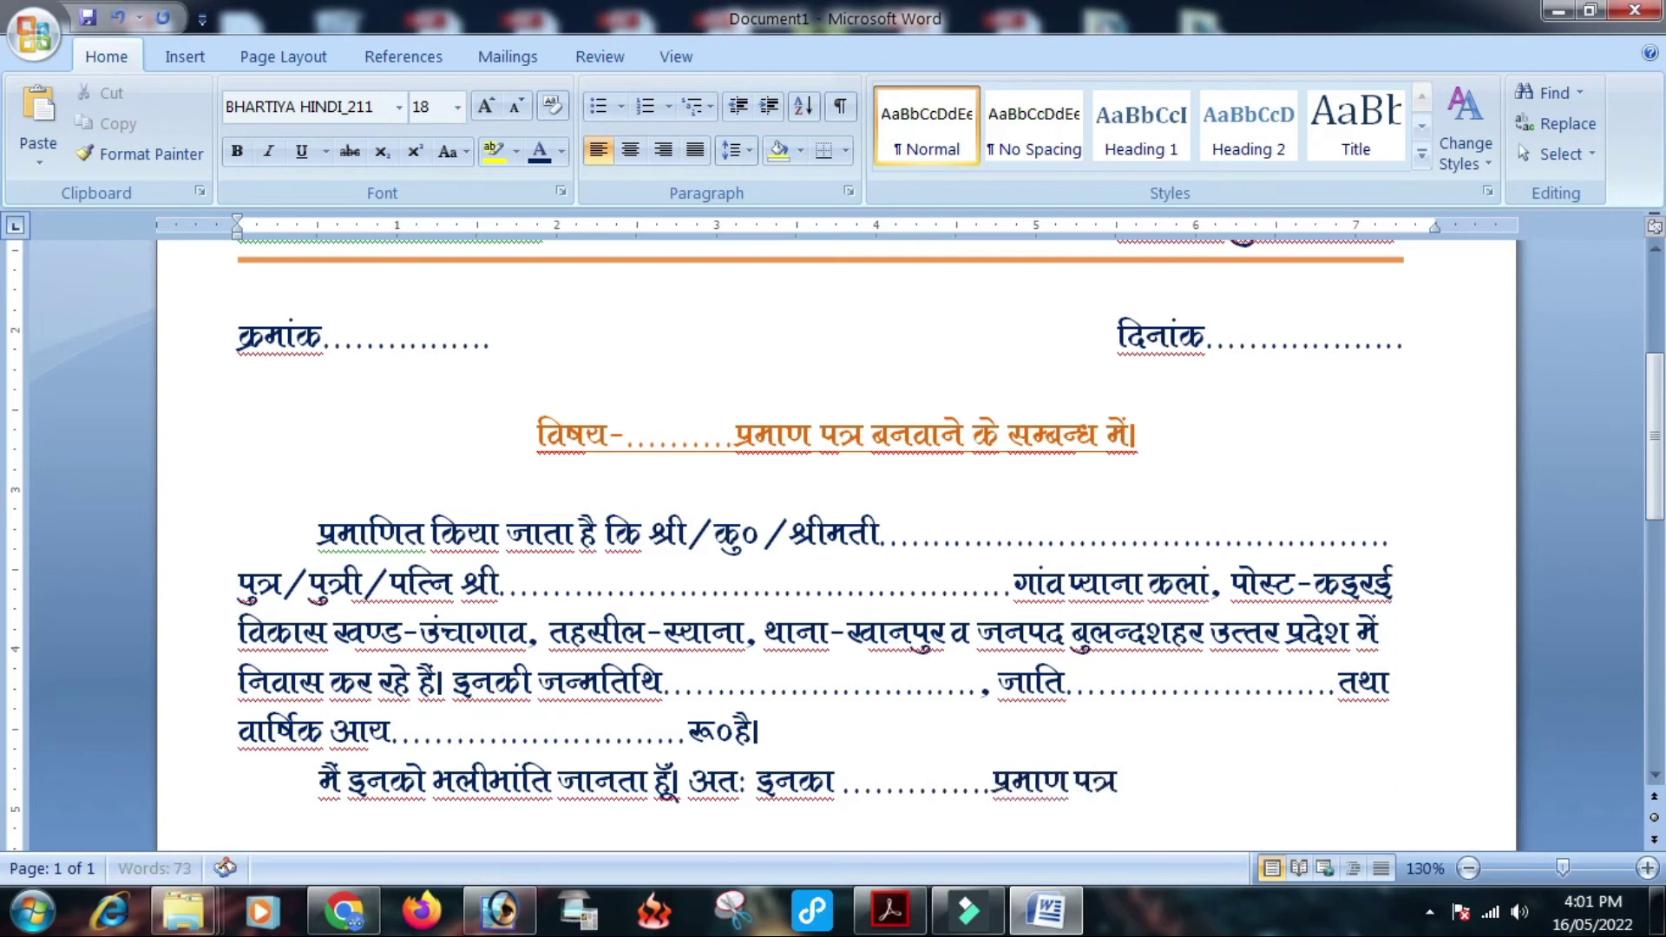
type(" पत्र")
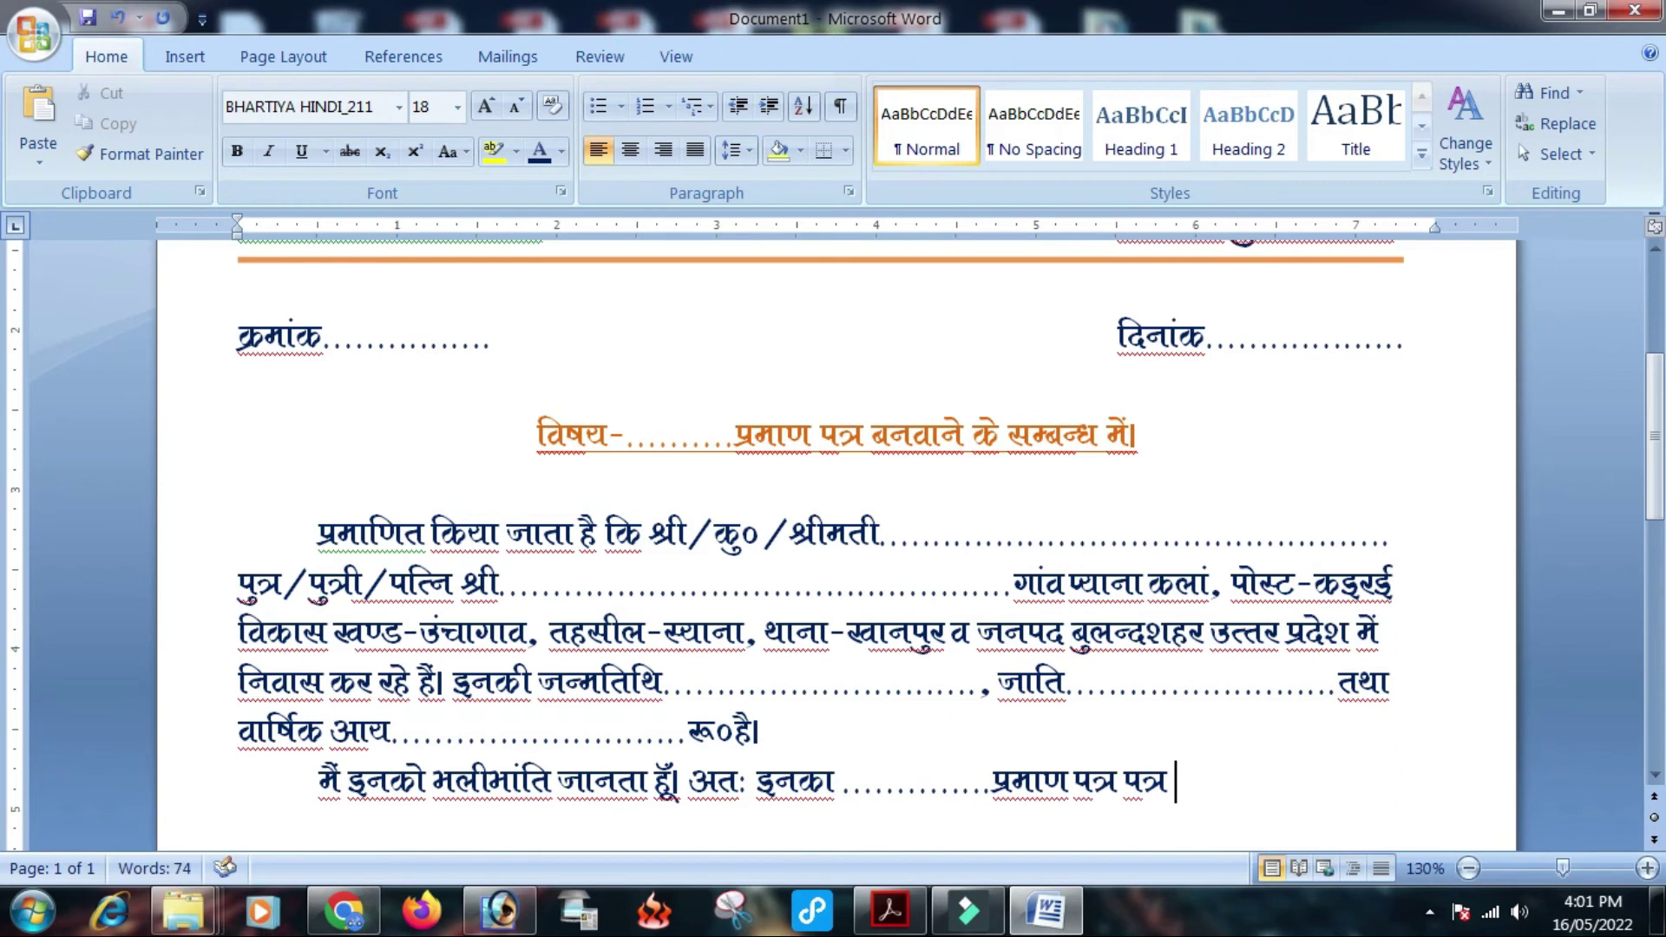
type(" जारी कक")
key("BackSpace")
type("रने की कृप")
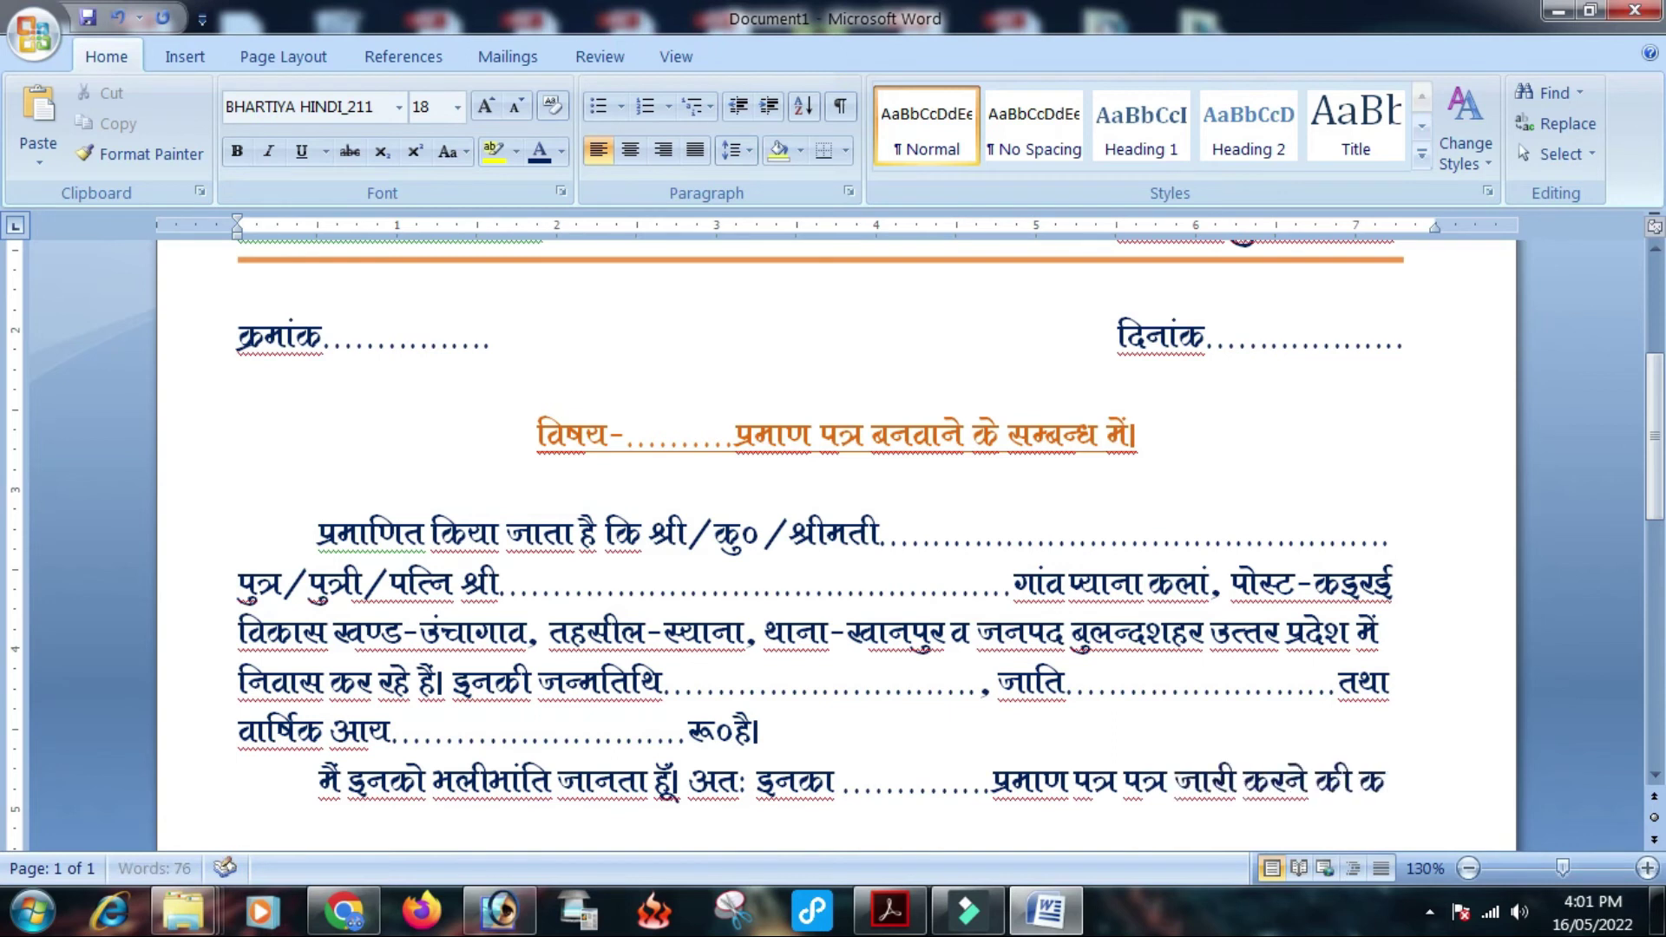
type("ा करें।")
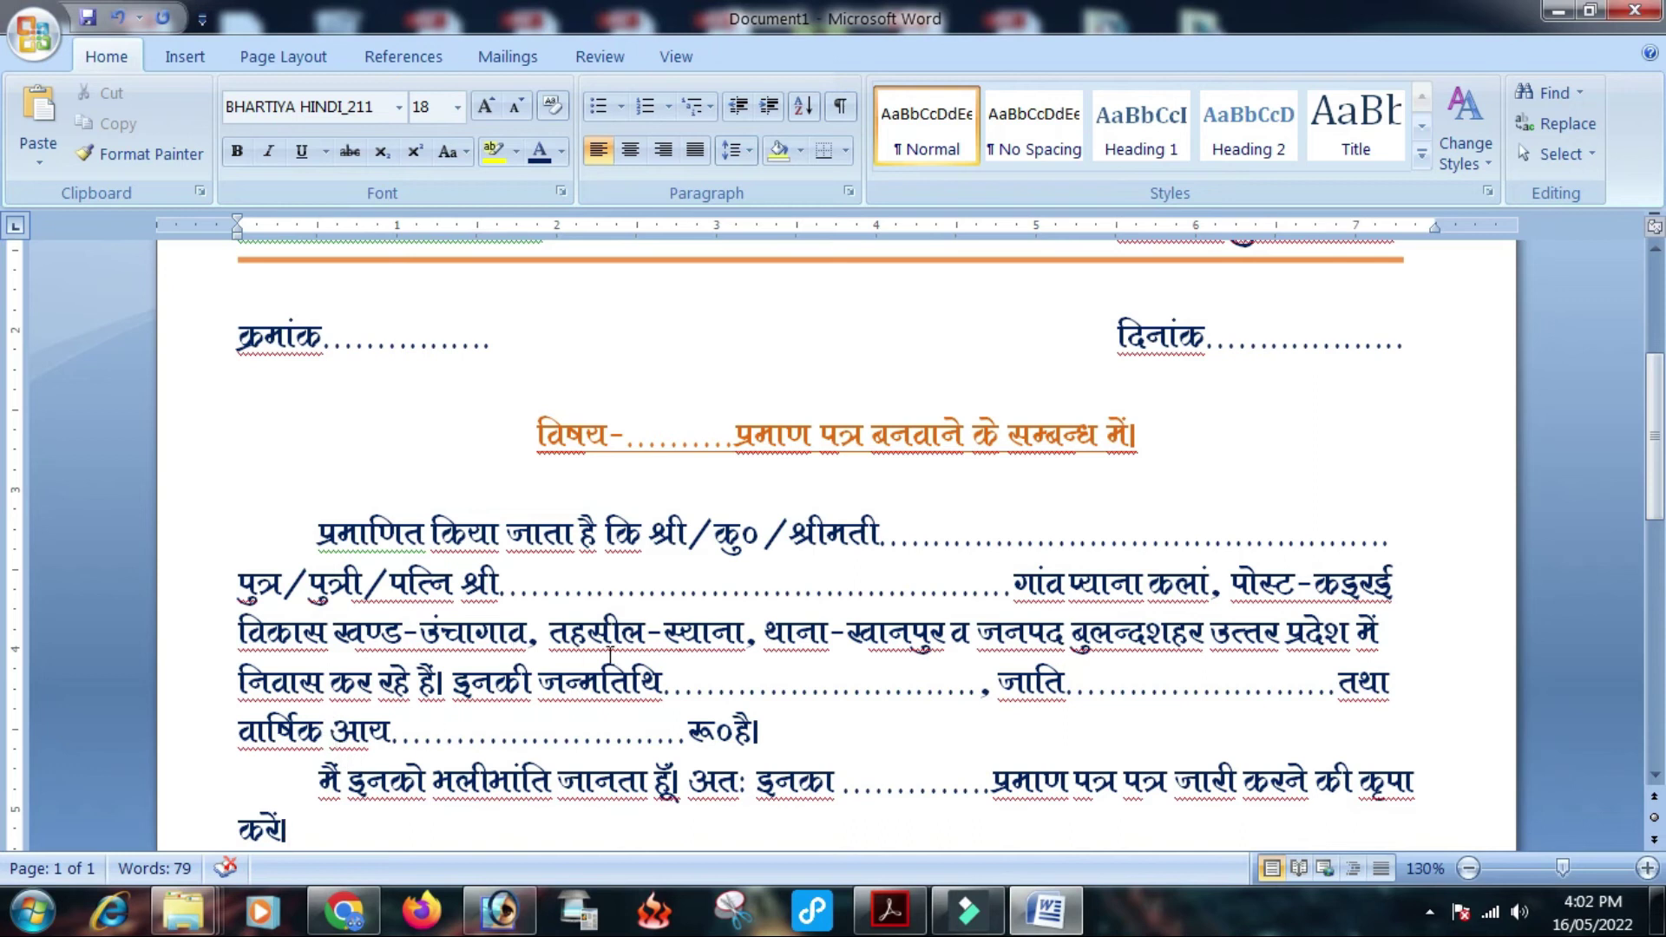
left_click(940, 792)
type(".....")
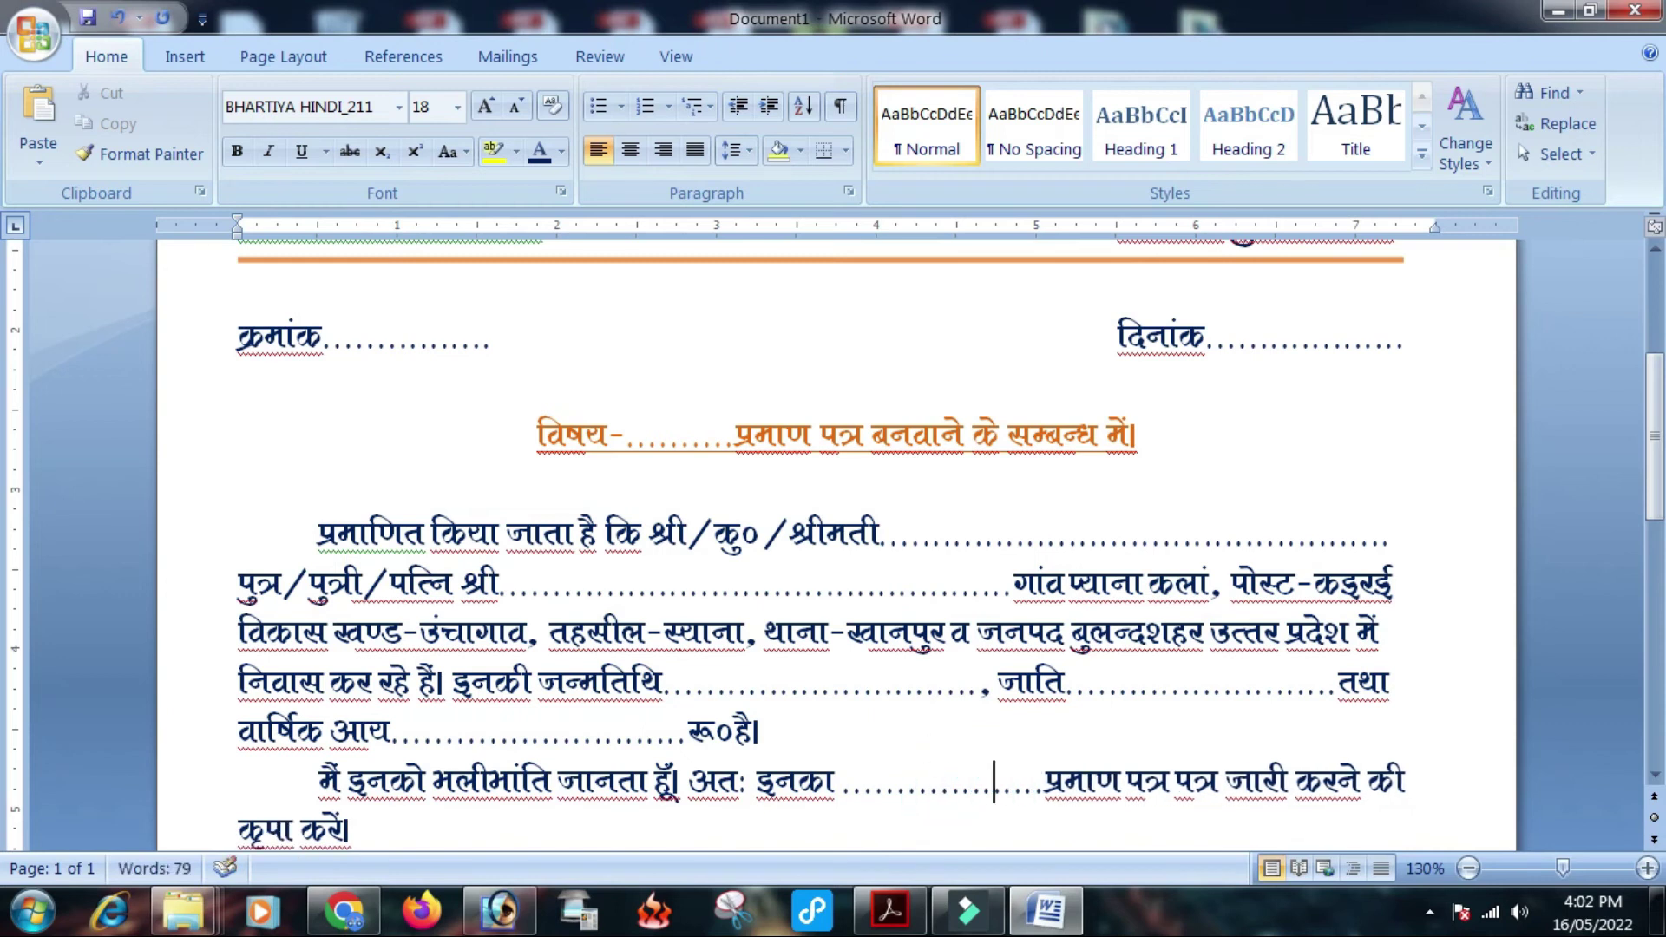
type("...")
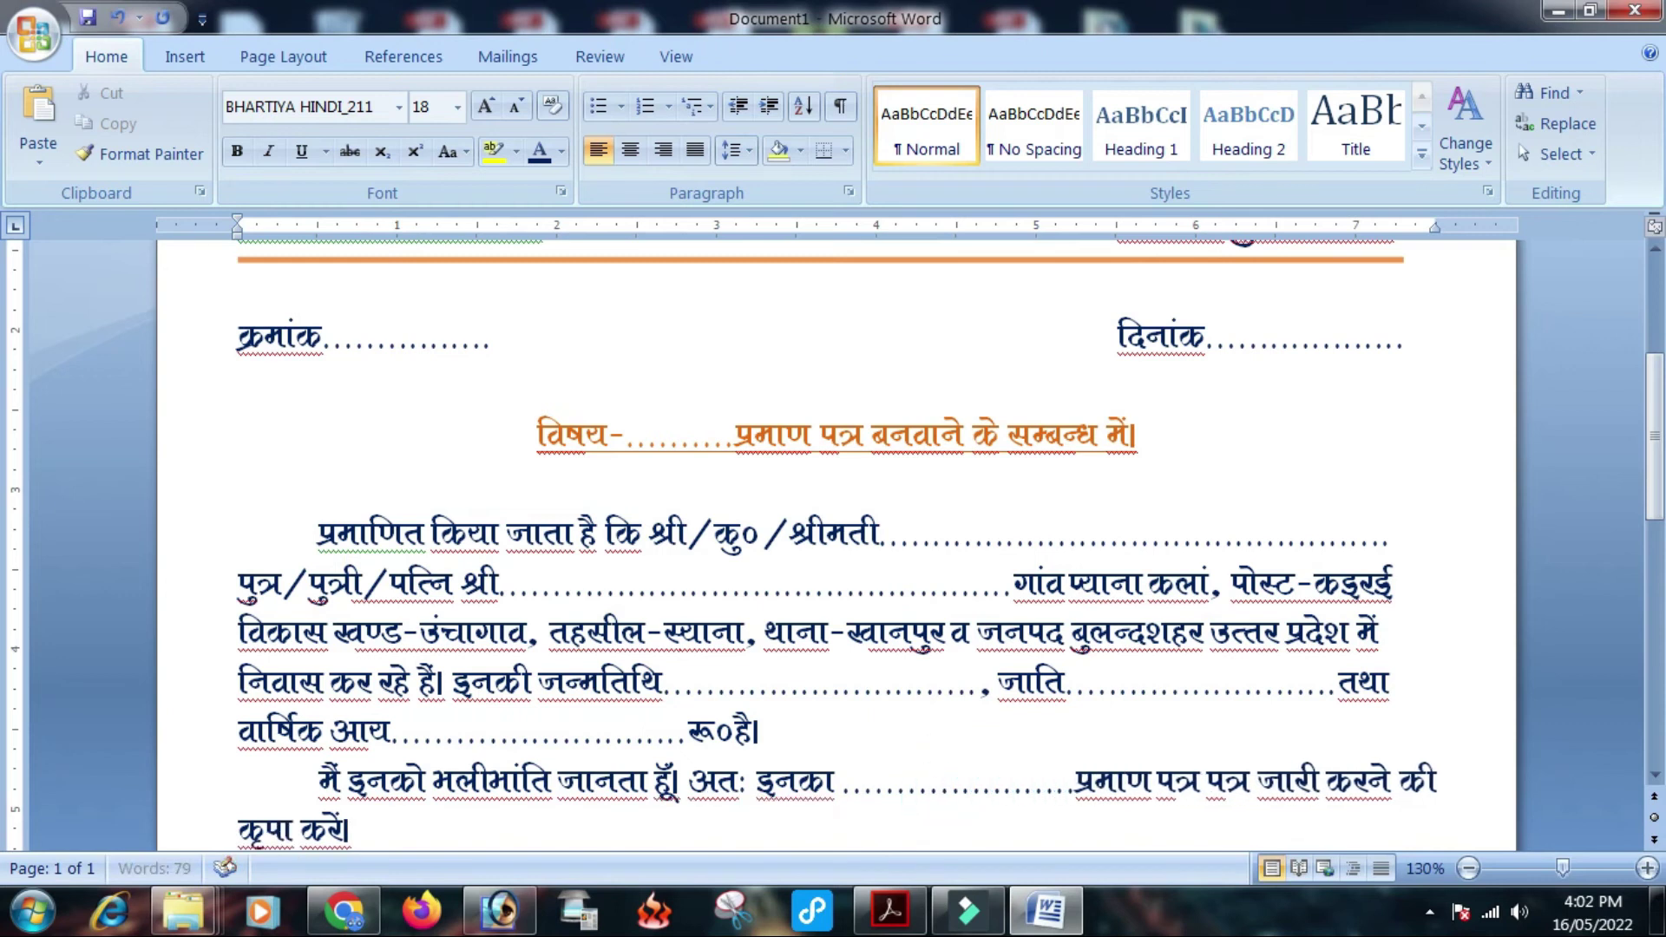
type(".")
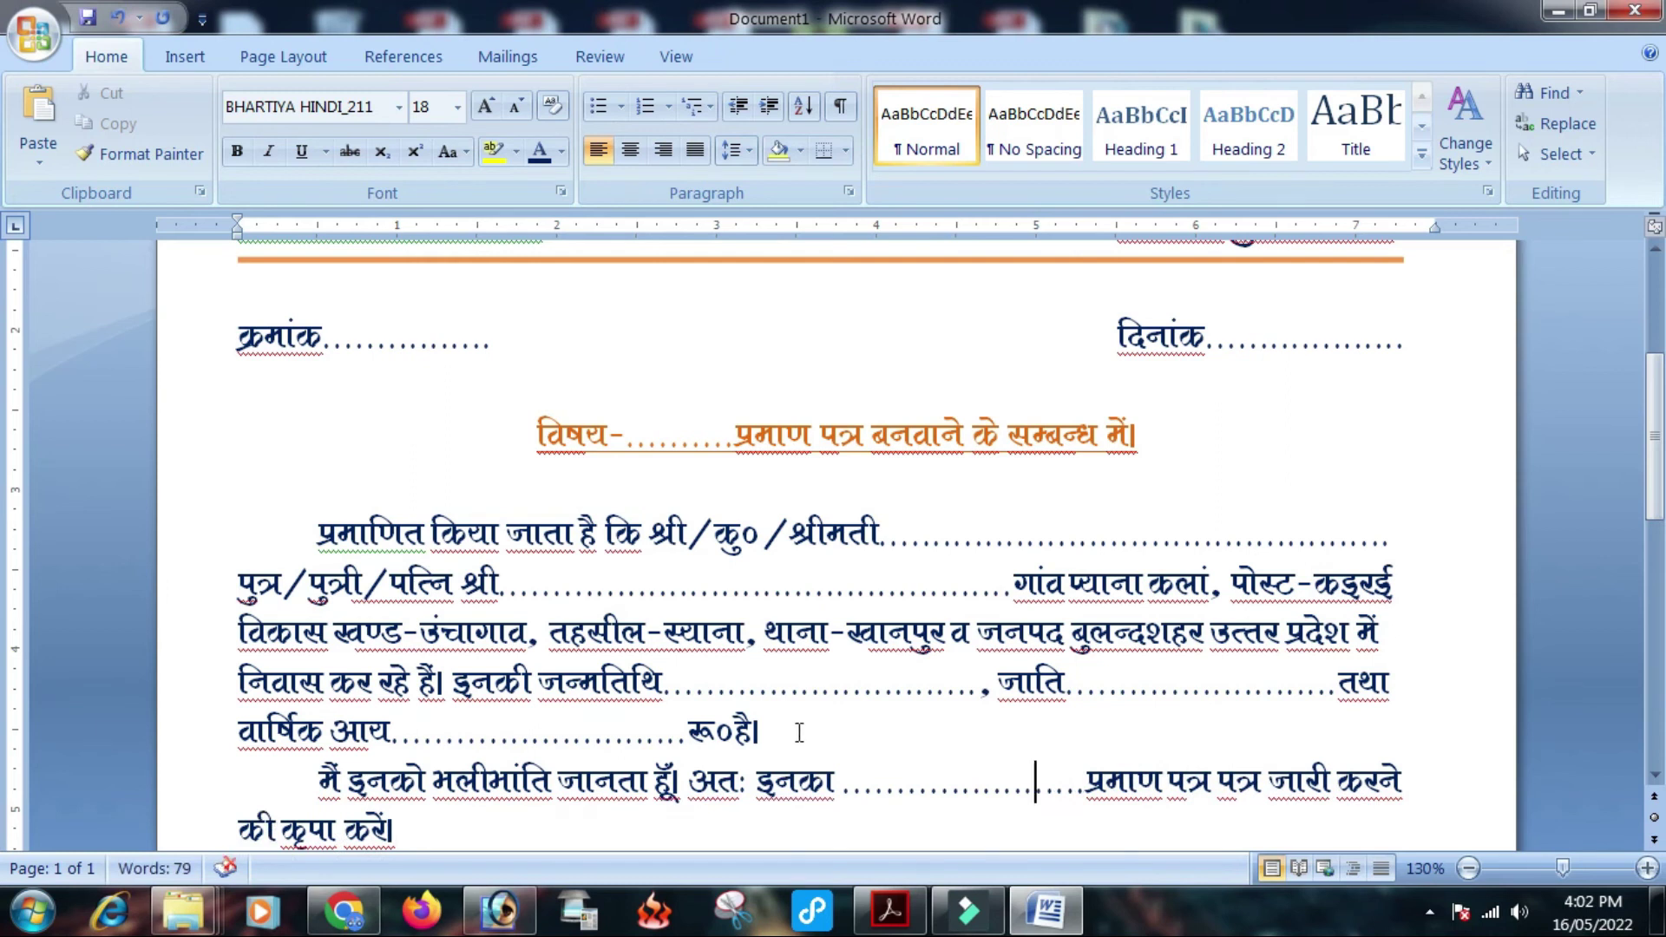
scroll(458, 816, "down", 1)
scroll(428, 694, "down", 2)
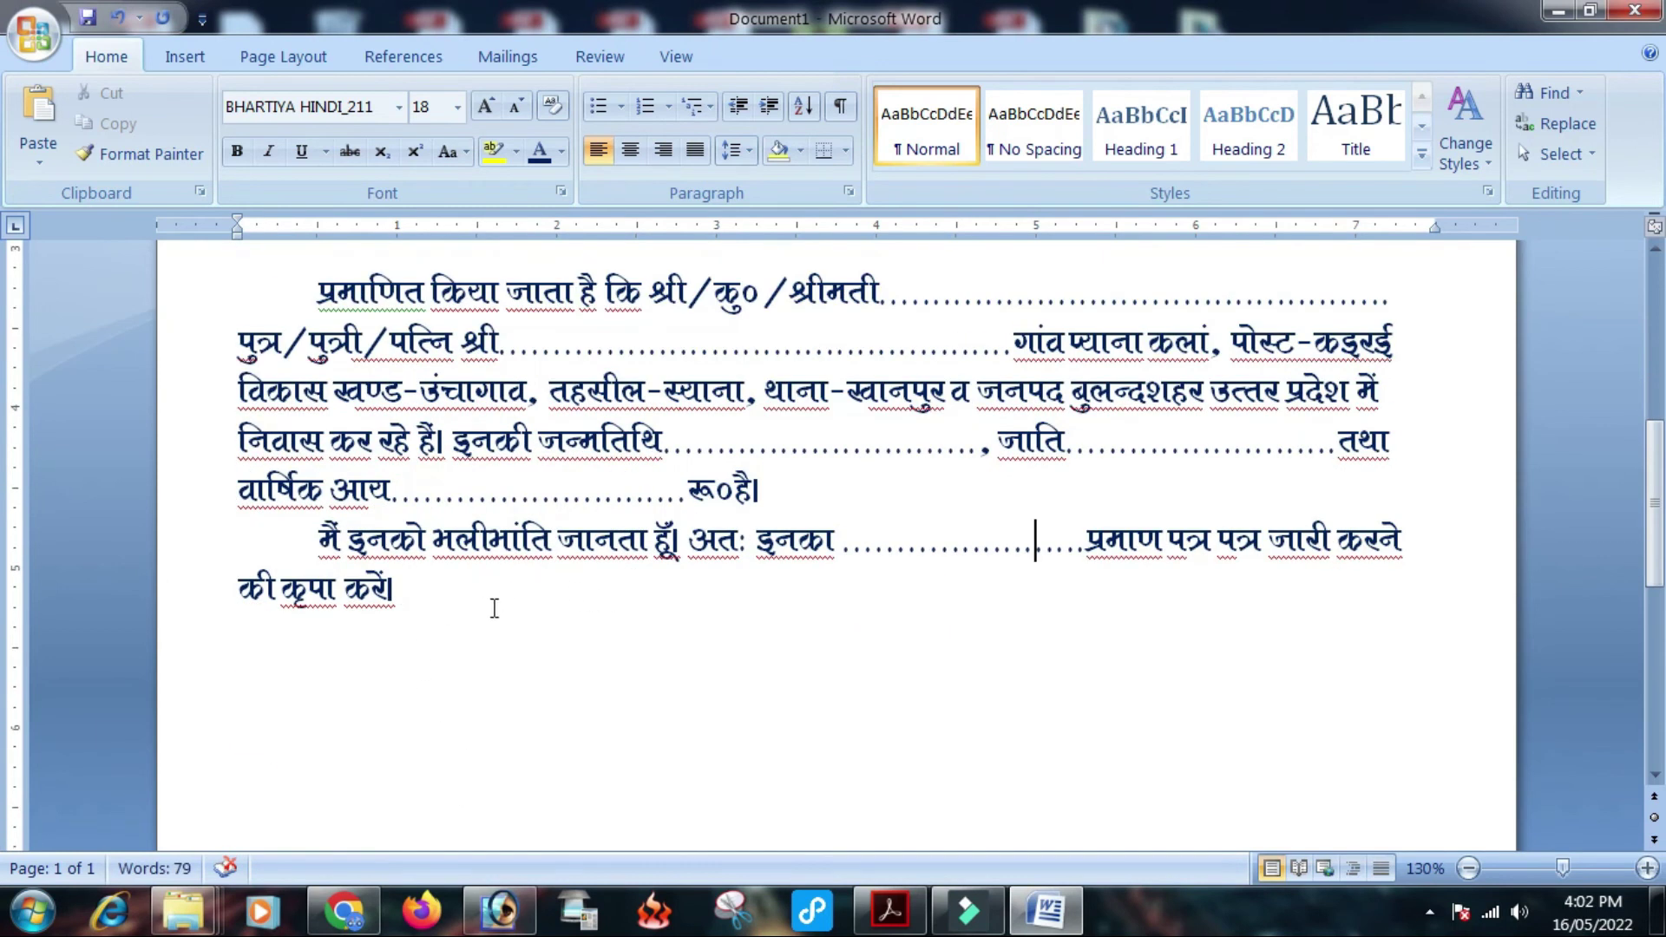
Set the certificate paragraph's line spacing to 2.0 (double).
mouse_move(314, 286)
left_mouse_down()
mouse_move(555, 540)
mouse_move(434, 592)
left_mouse_up()
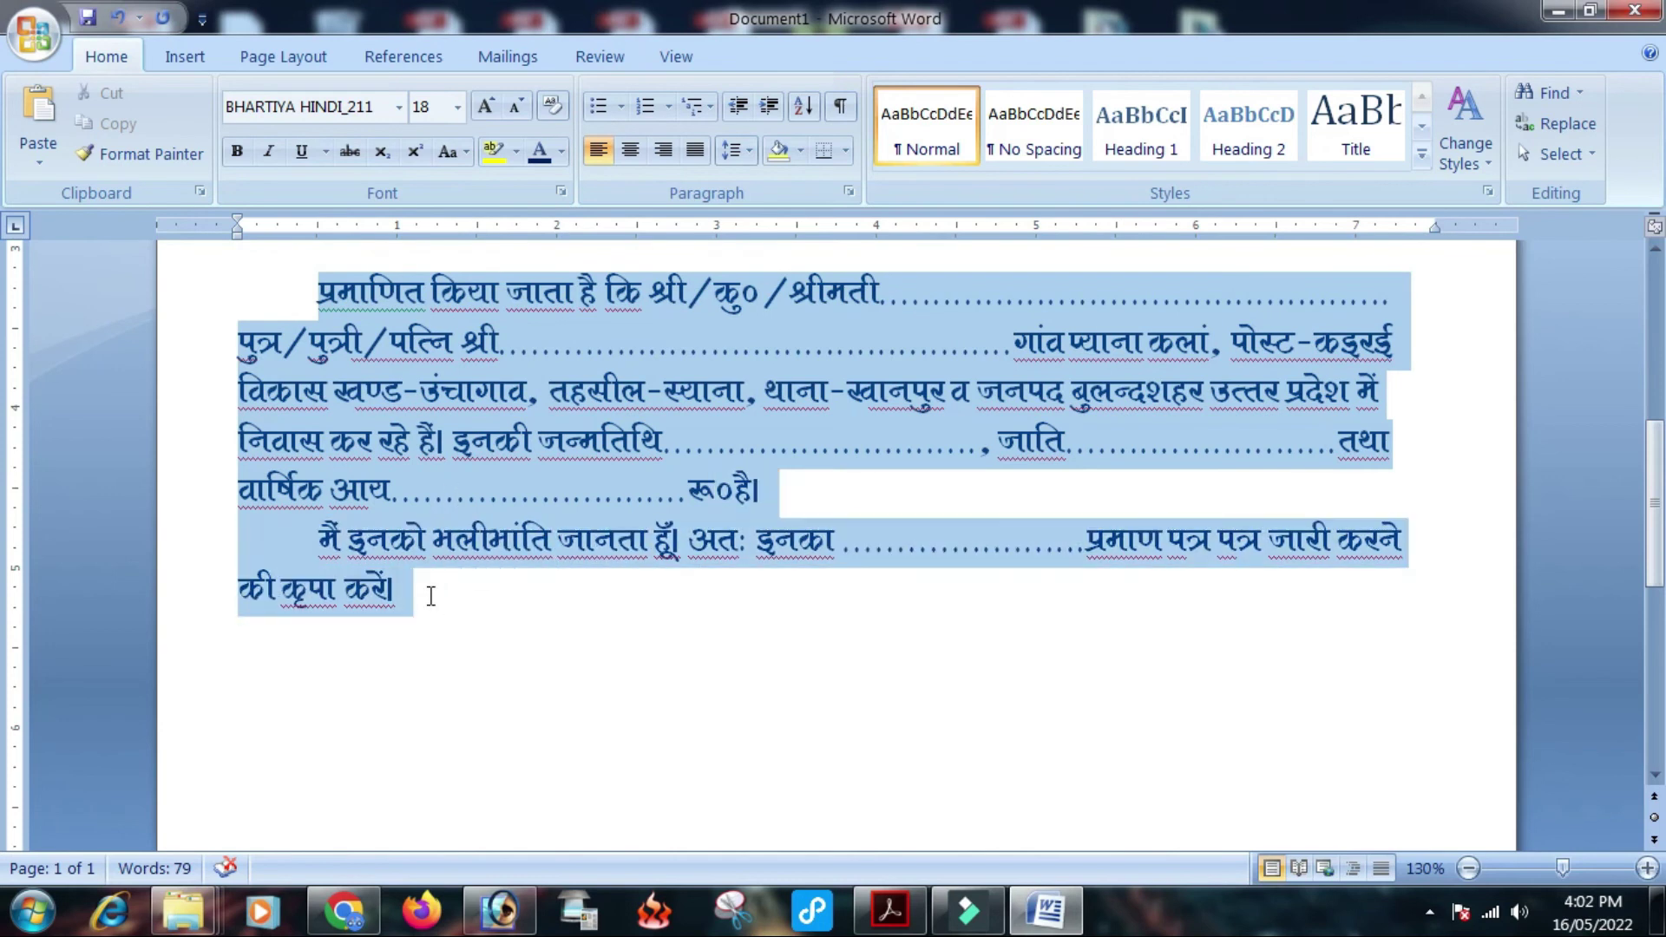
left_click(739, 150)
left_click(772, 251)
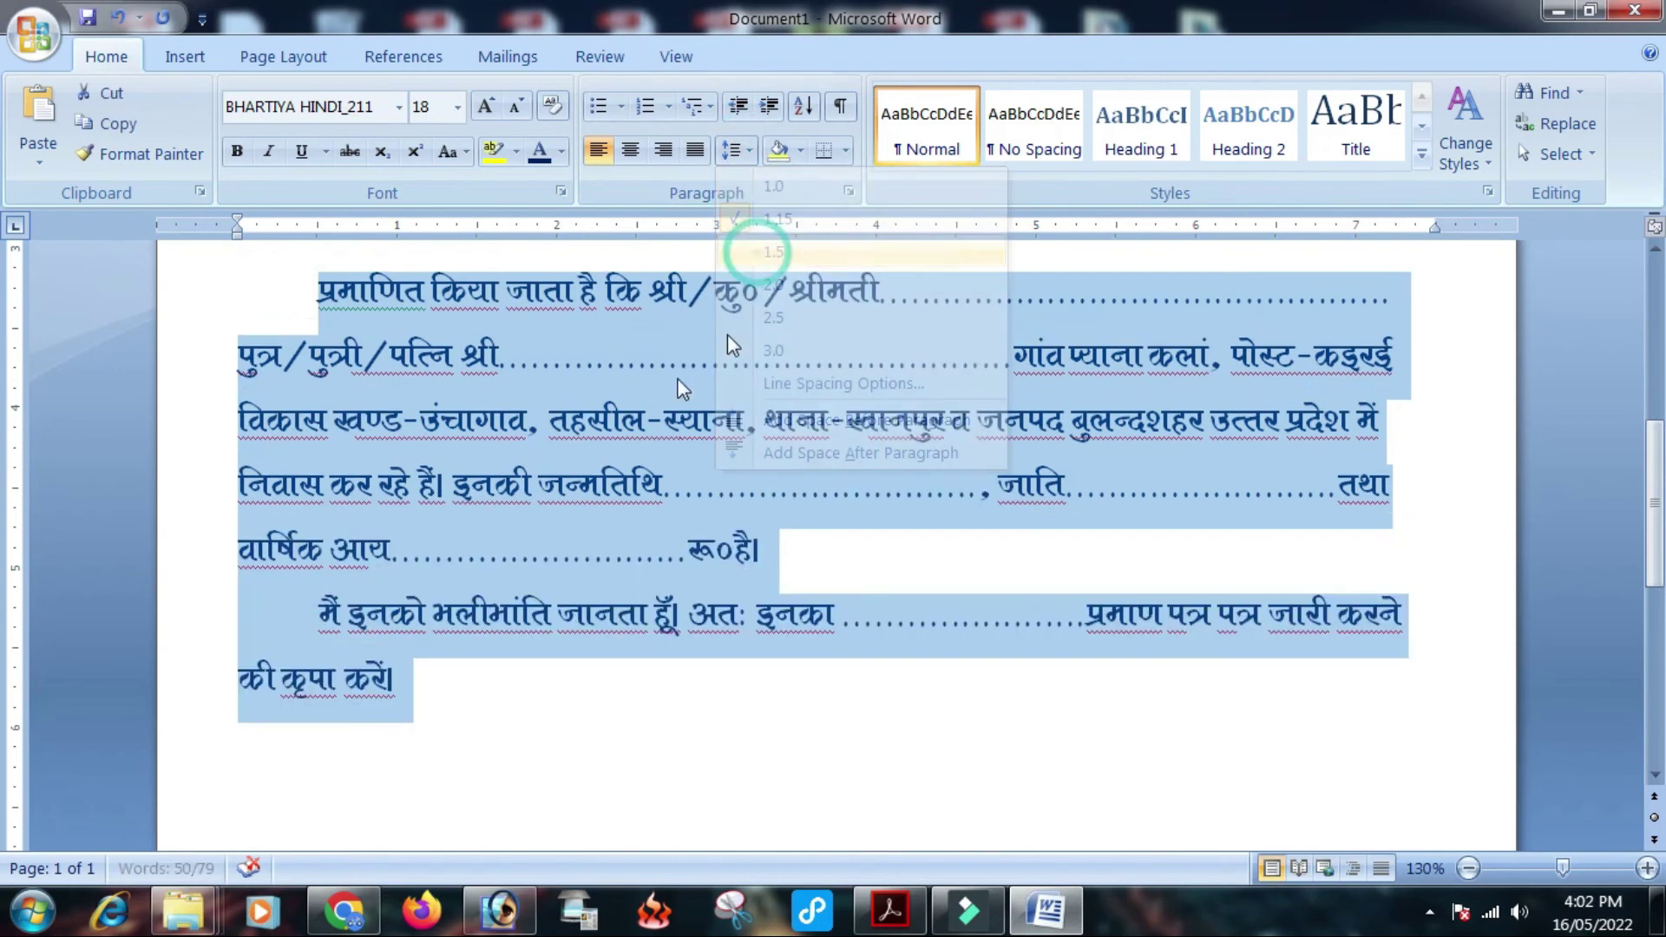
left_click(739, 153)
left_click(767, 286)
scroll(723, 512, "down", 3)
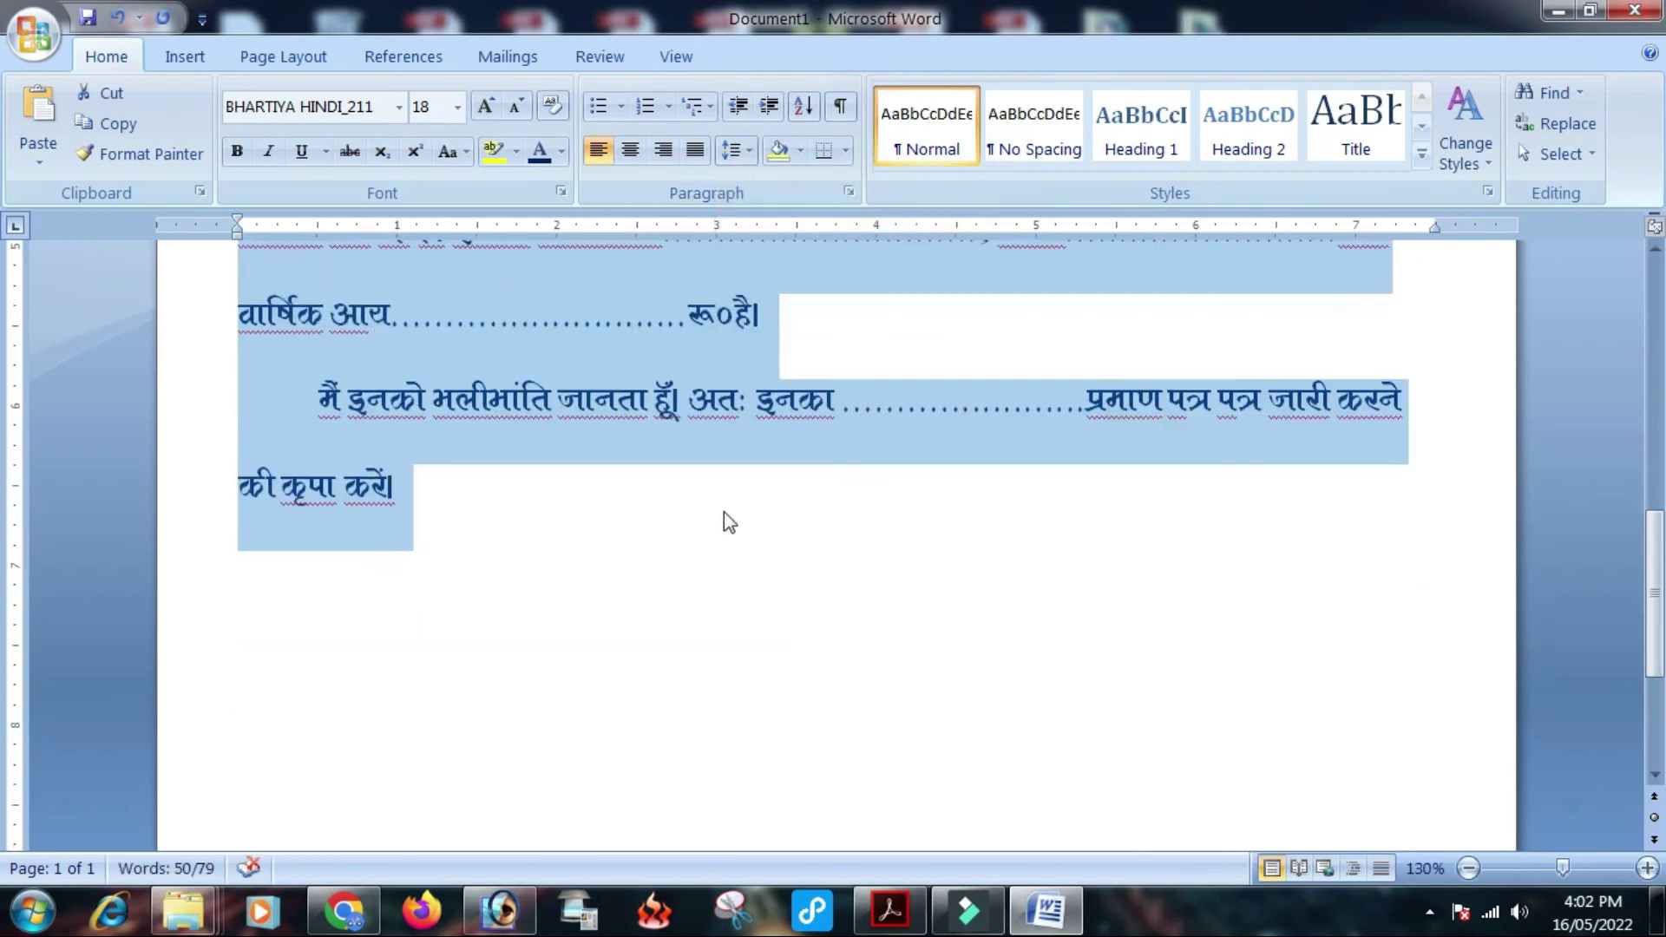
scroll(657, 572, "down", 4, "ctrl")
scroll(655, 571, "up", 3)
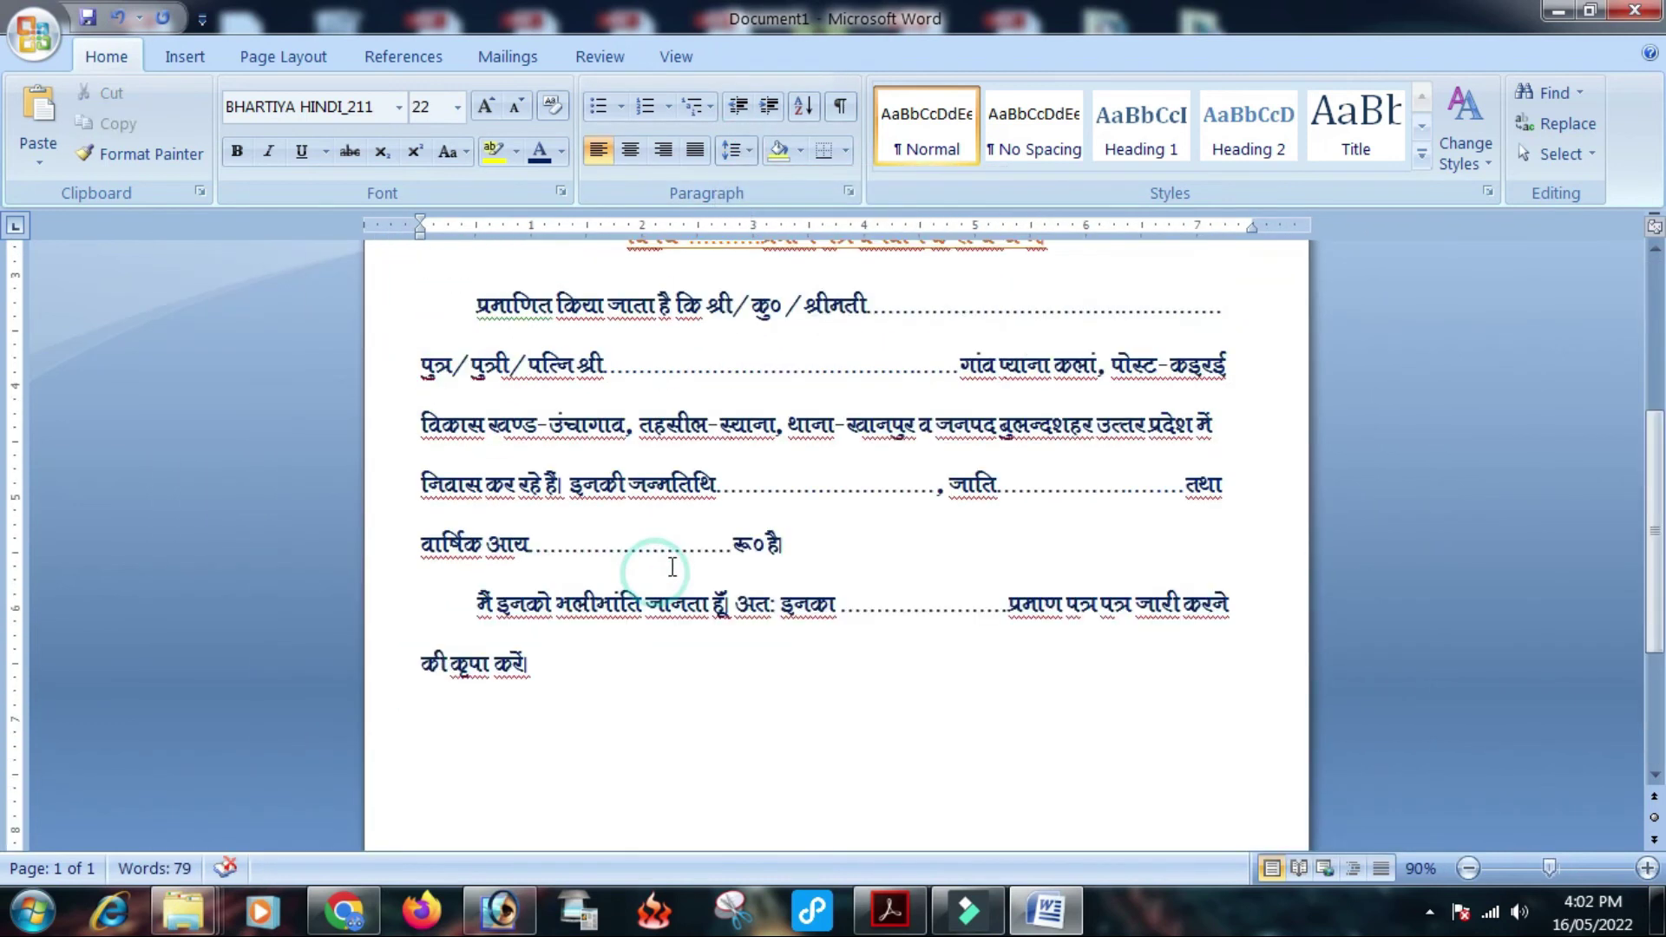
left_click(859, 594)
Change the letter's body text from dark navy to Blue.
left_click_drag(438, 434, 542, 829)
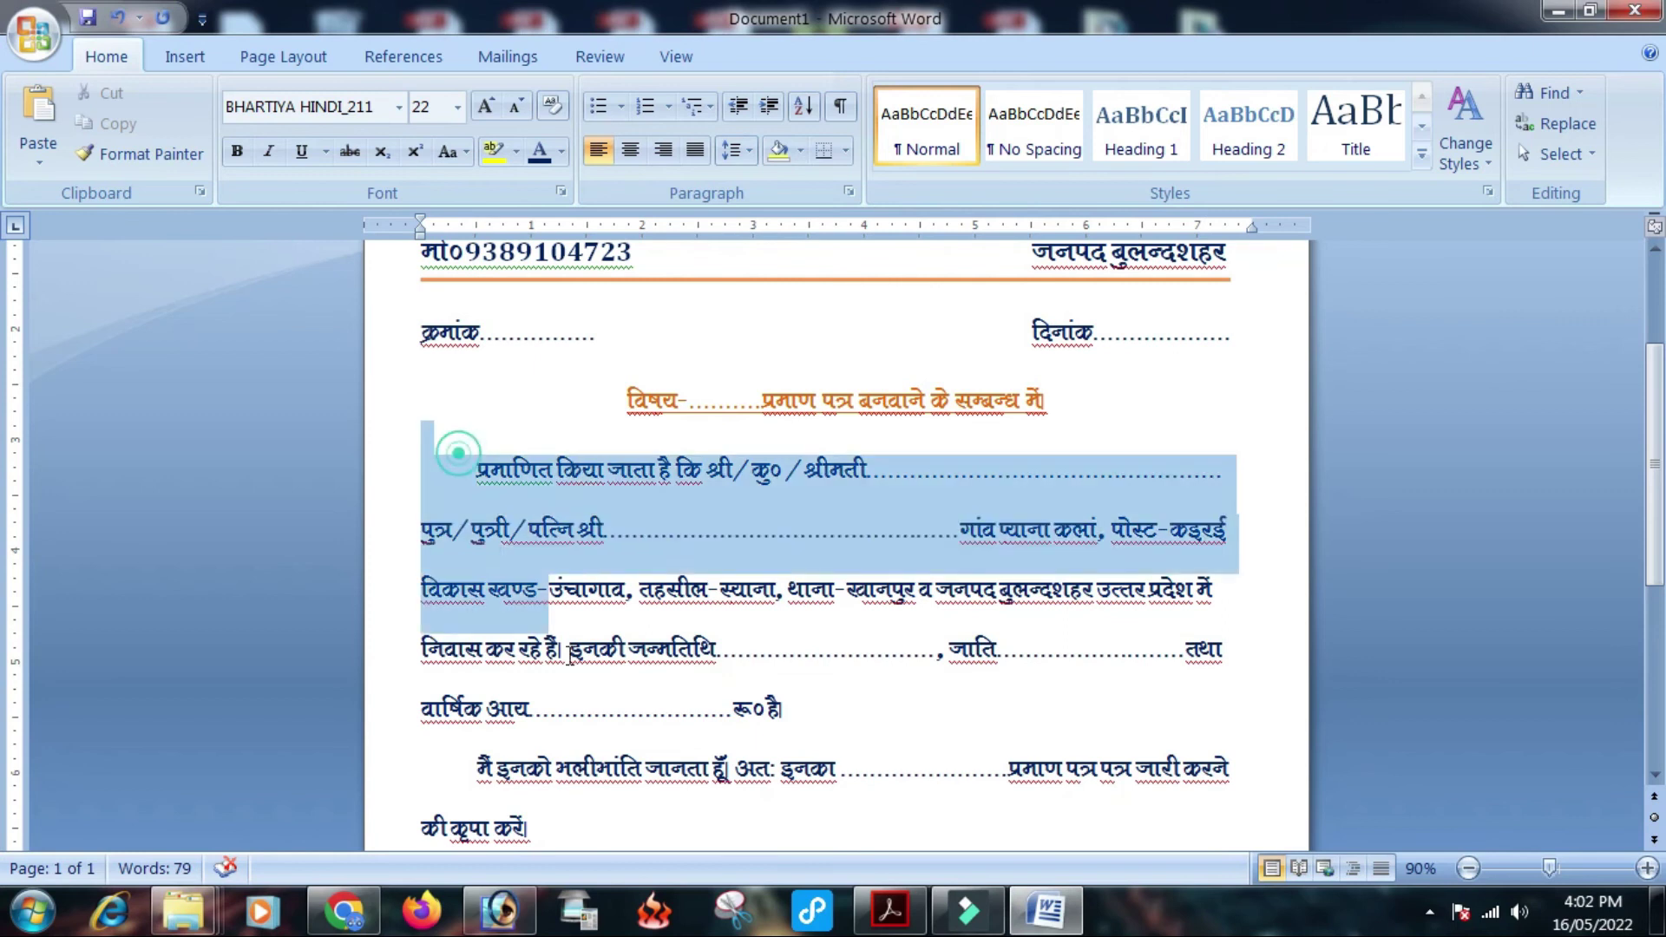
left_click(561, 152)
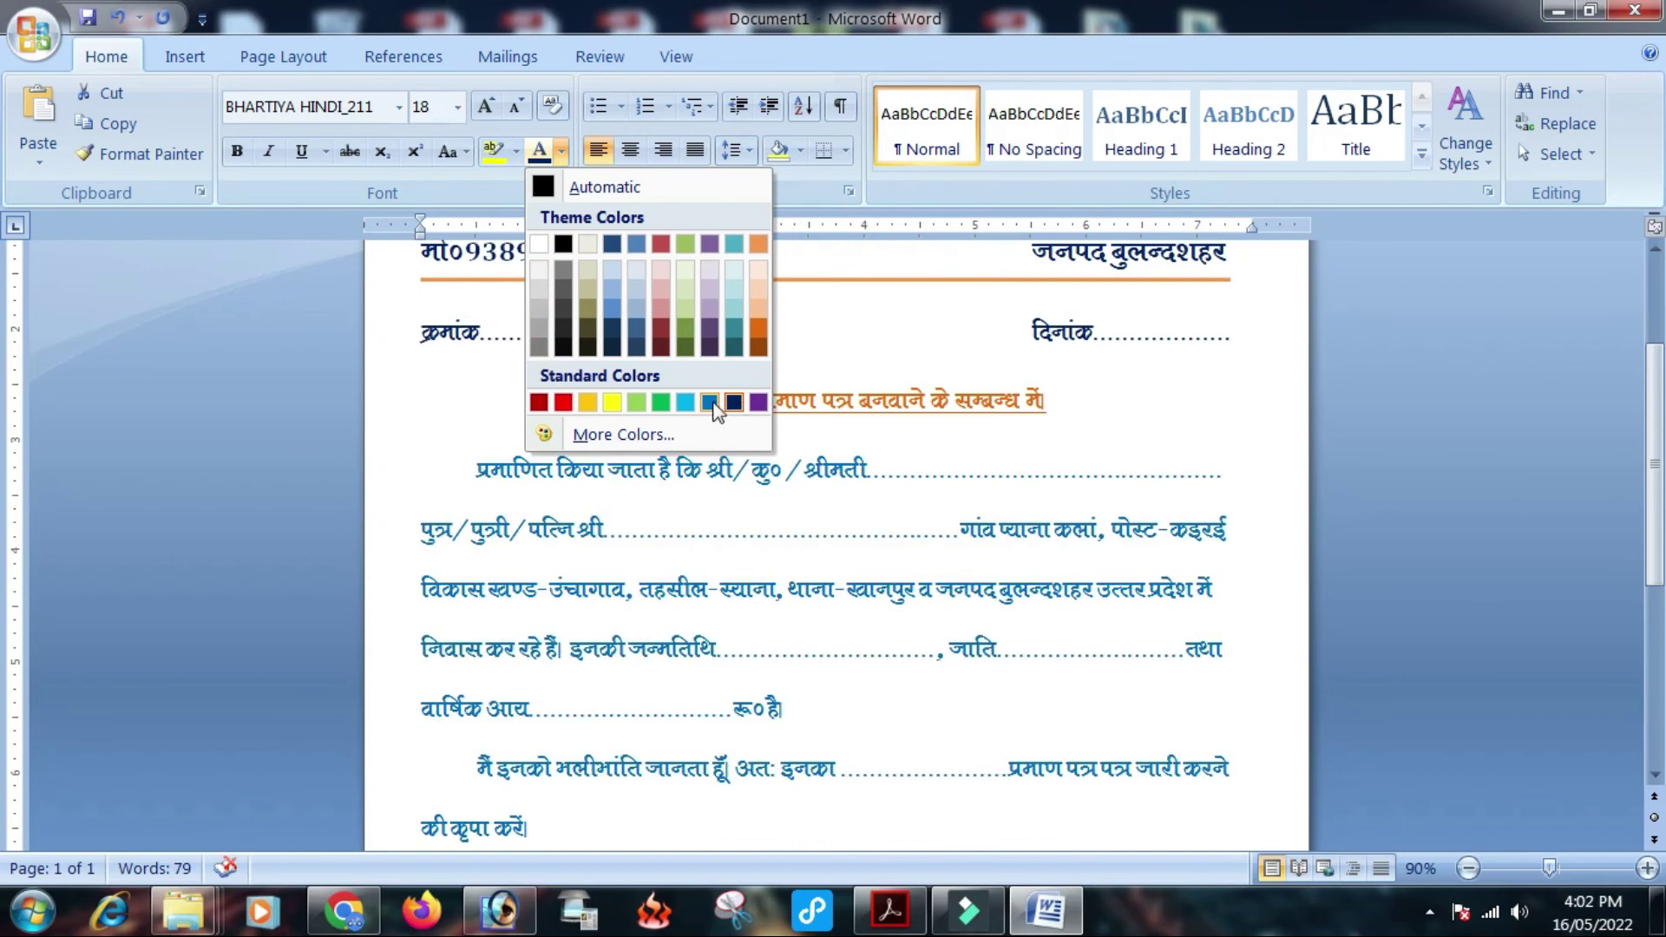
left_click(739, 404)
left_click(971, 589)
scroll(694, 598, "down", 4)
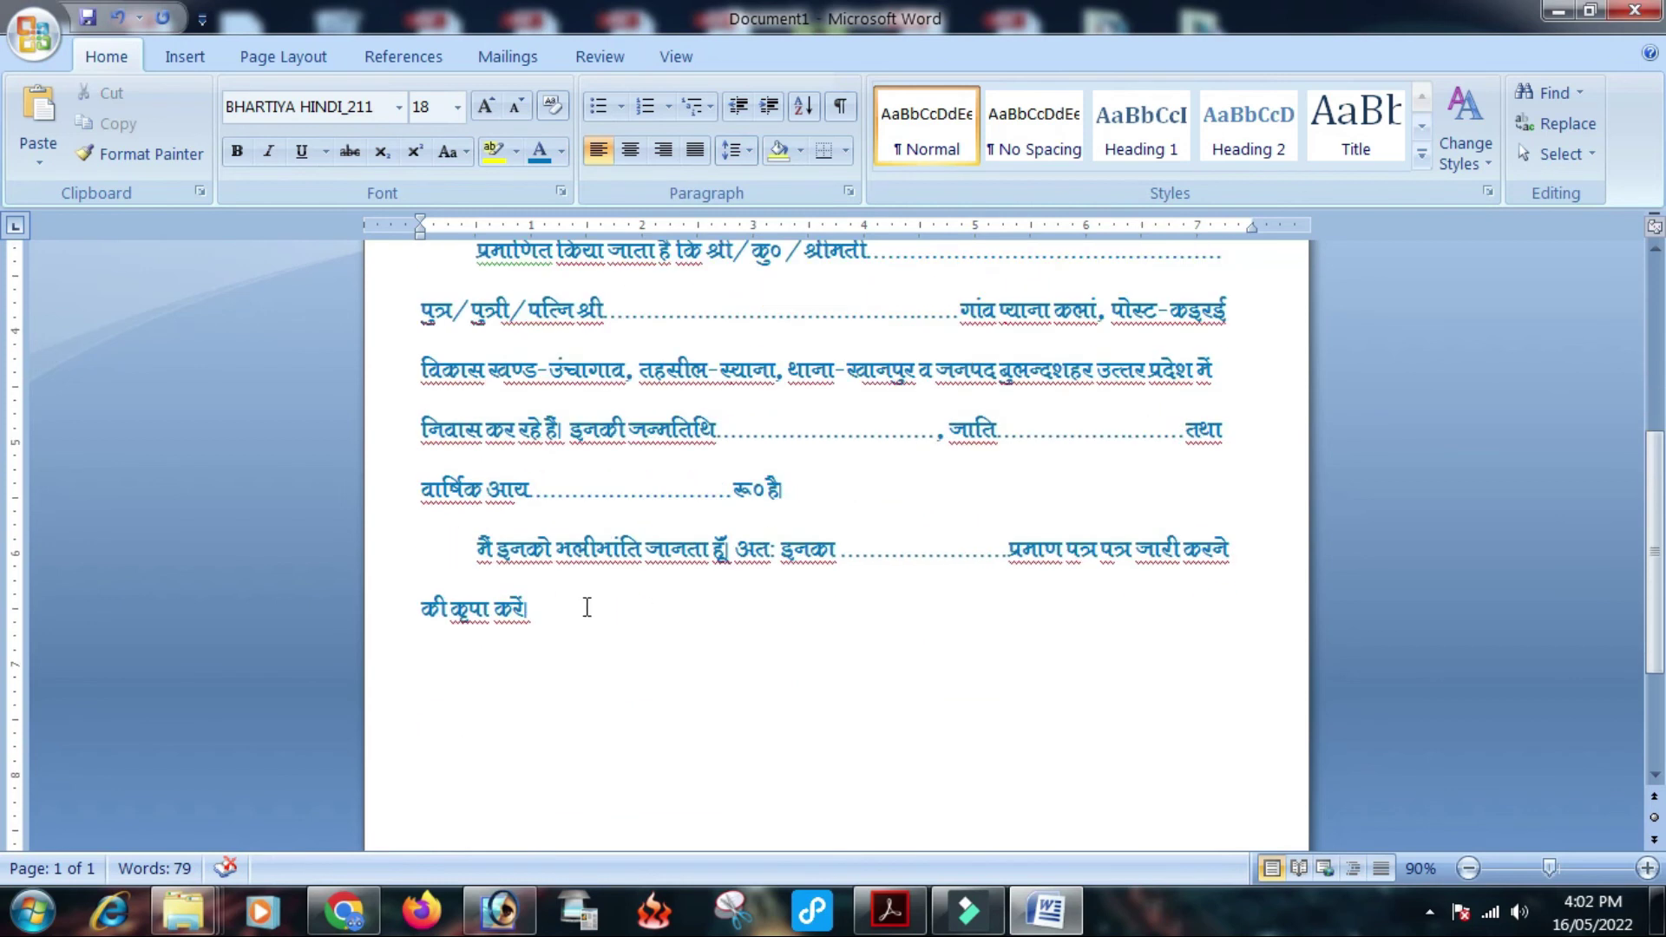
left_click(533, 619)
Type the signature line 'ग्राम प्रधान हस्ताक्षर एवं मुहर' on the right below the paragraph.
key("Return")
scroll(473, 548, "down", 2)
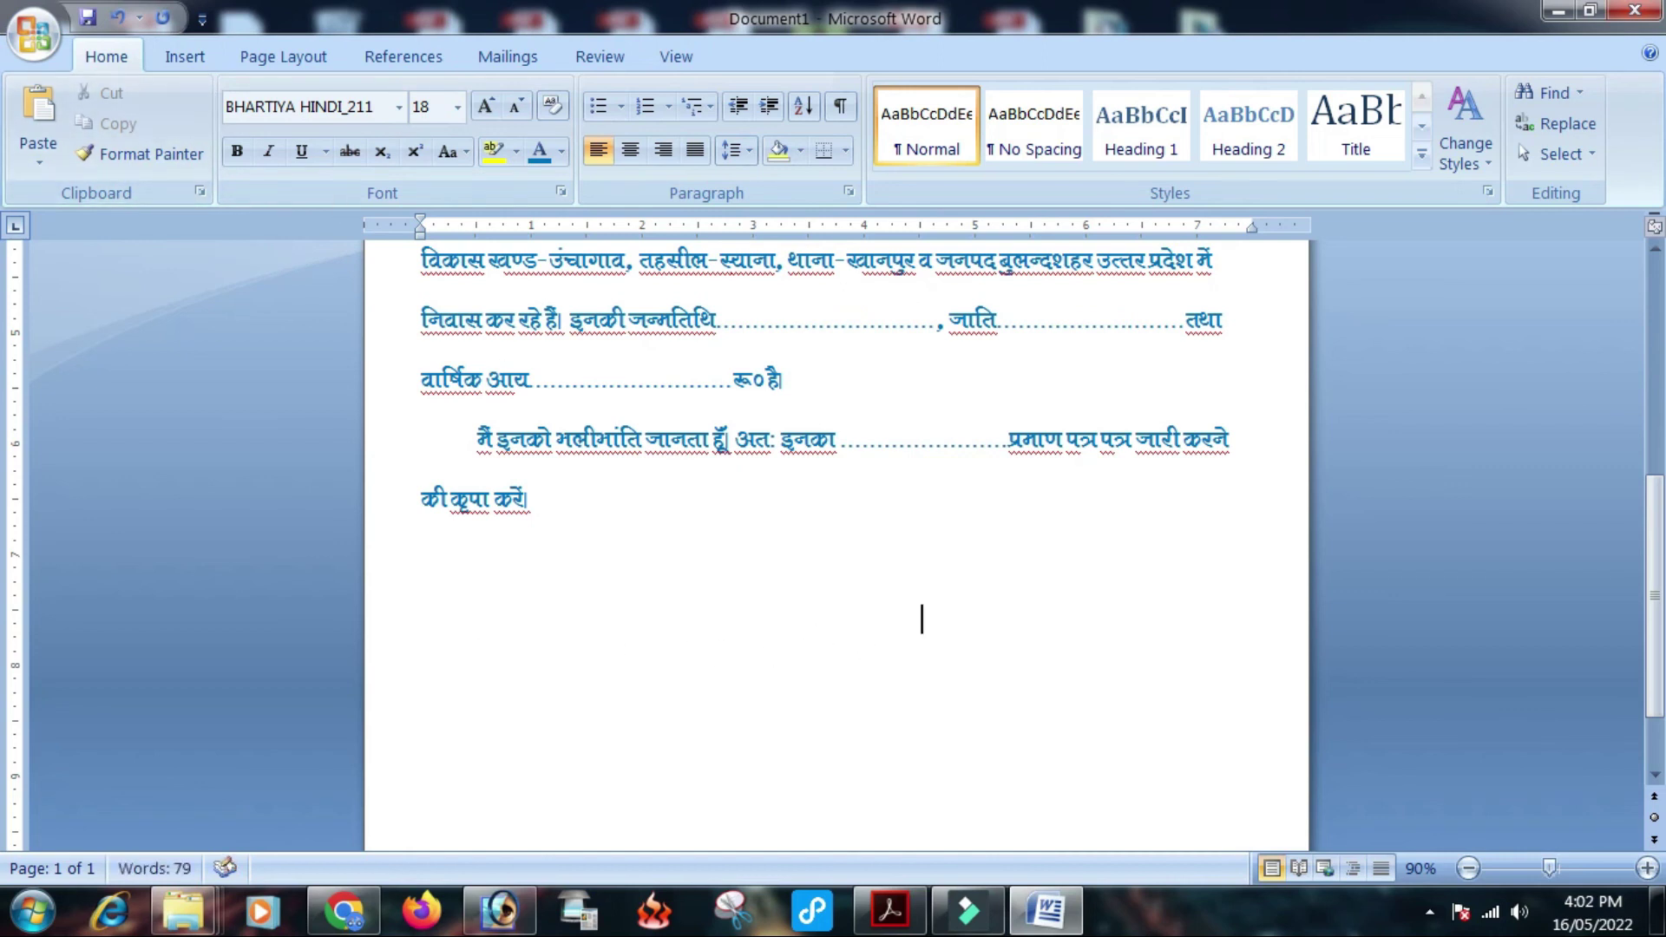
double_click(921, 619)
type("ग्राम प्रधान")
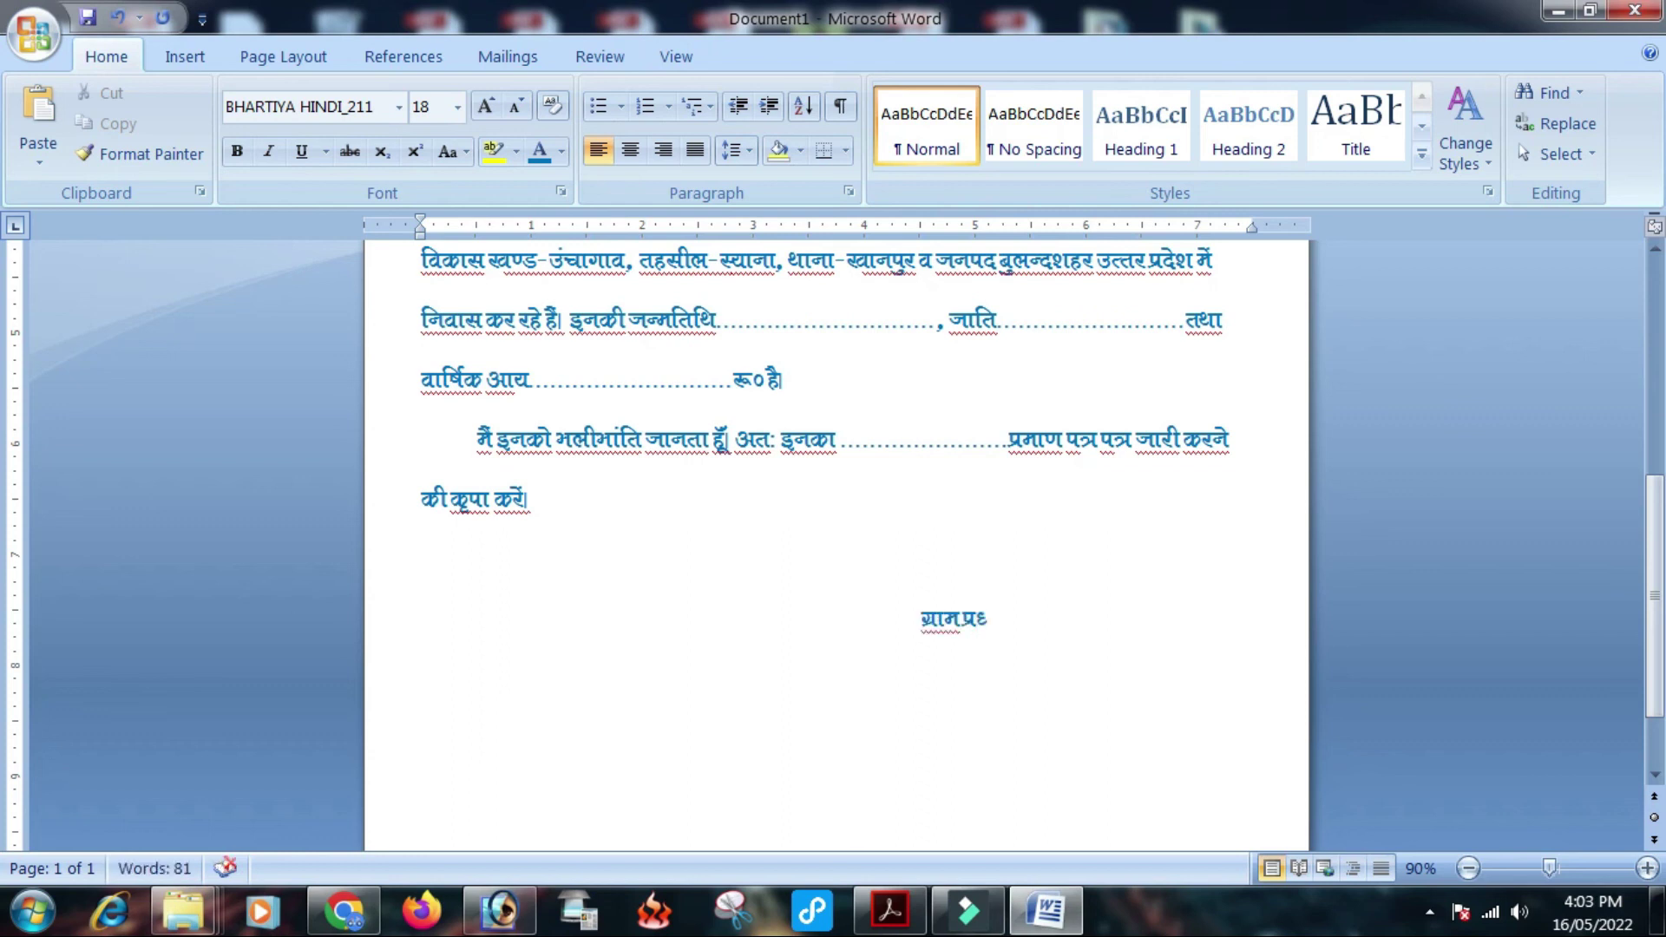
type(" हस्ता")
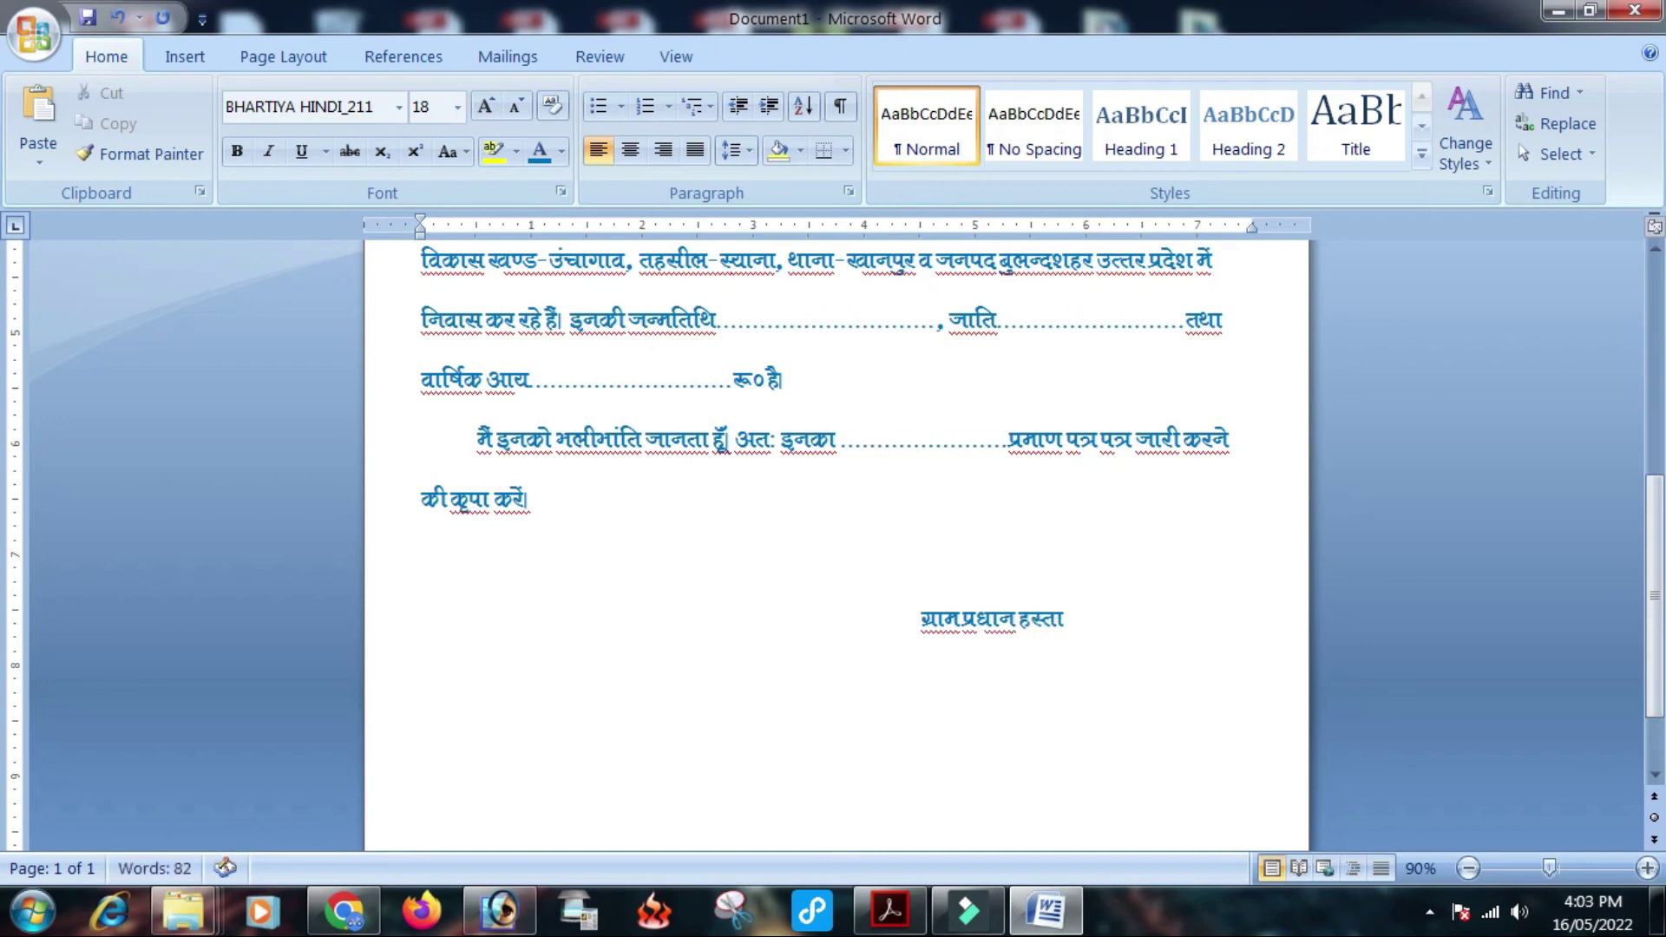
type("क्षर")
type(" एवं")
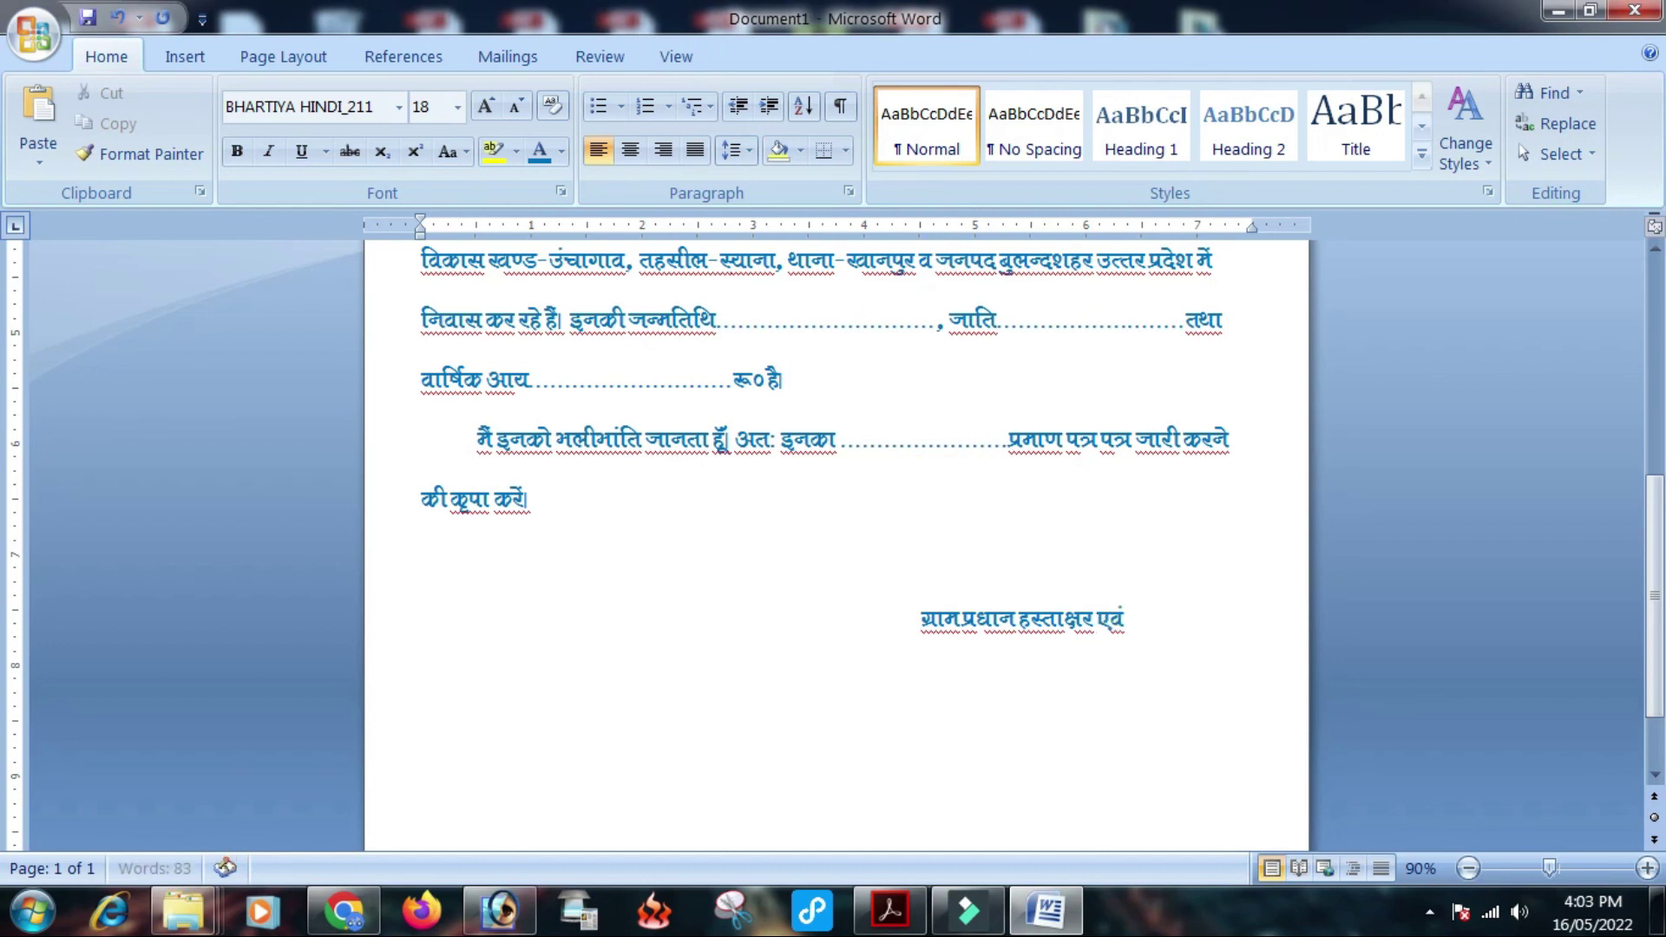
type(" मुहर")
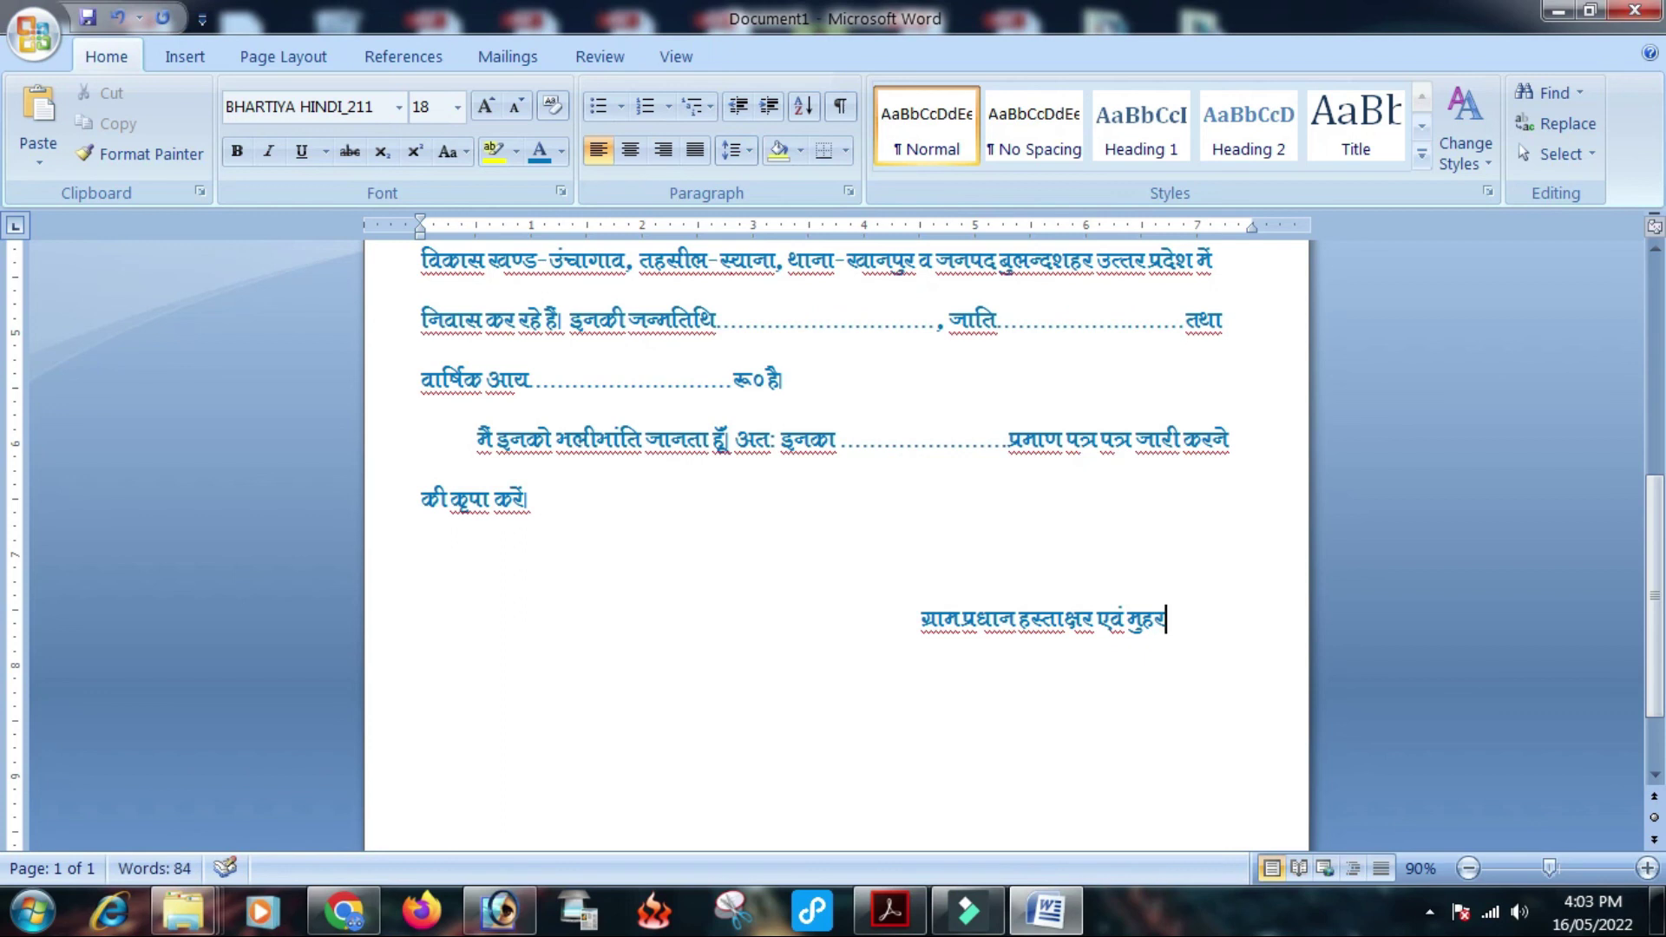
Move the signature line down two lines and indent it further right with a Tab.
left_click(798, 620)
key("Return")
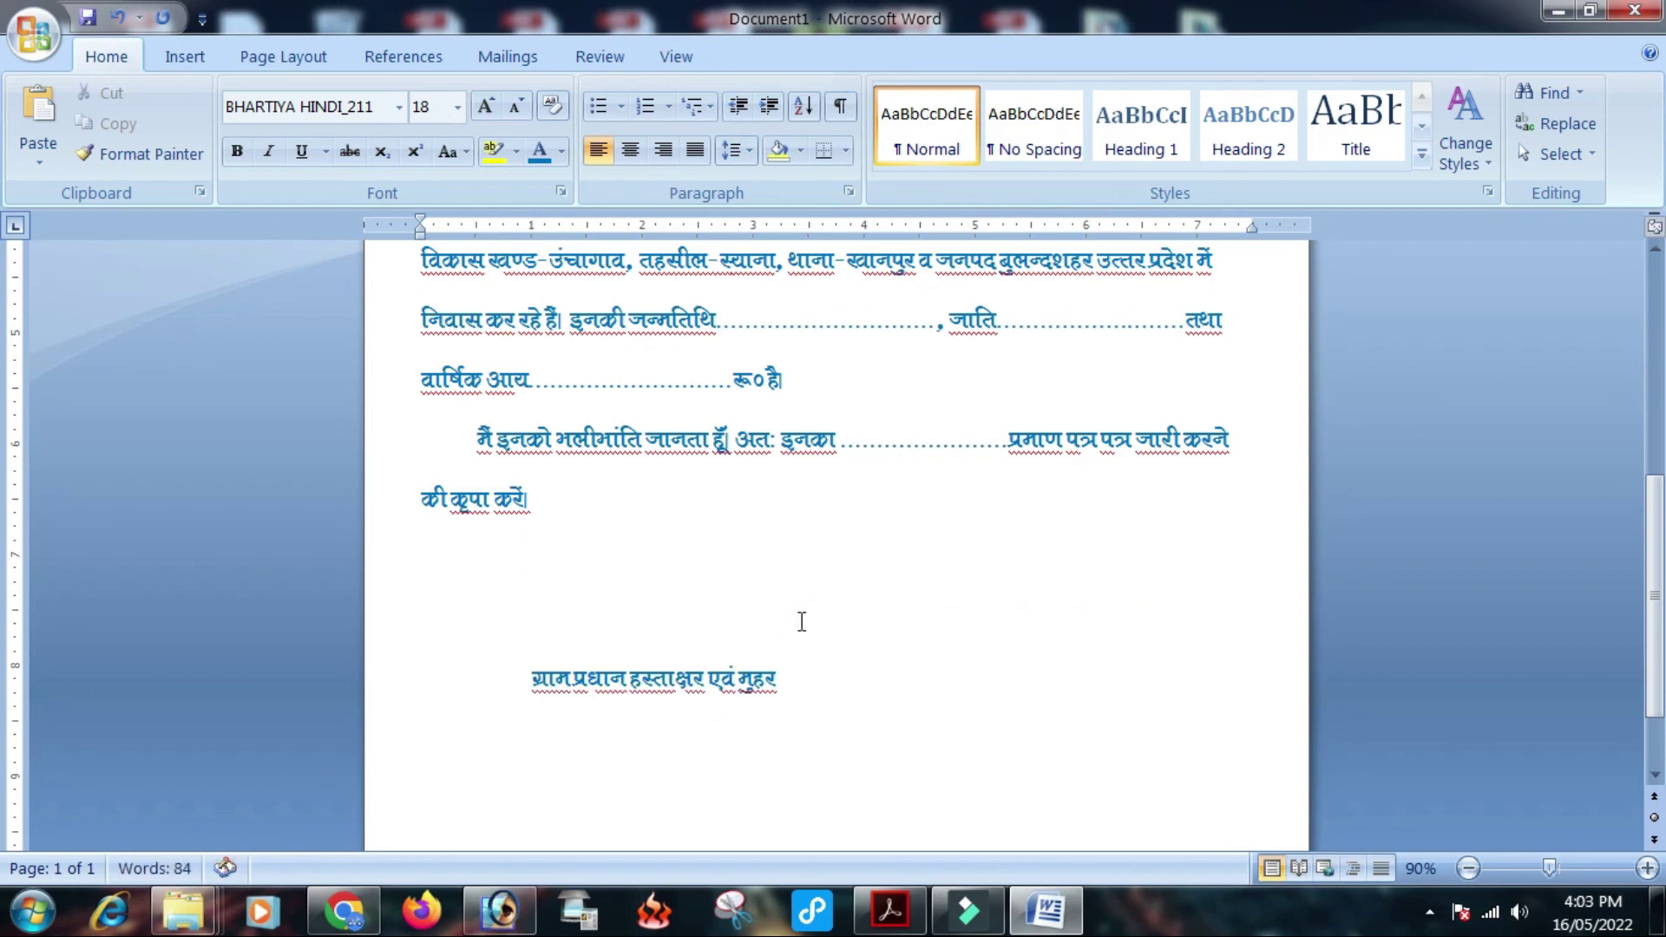
key("Return")
key("Tab")
key("Tab")
key("Tab")
key("Tab")
key("Tab")
key("Tab")
key("Tab")
scroll(894, 740, "down", 1)
scroll(894, 740, "down", 3)
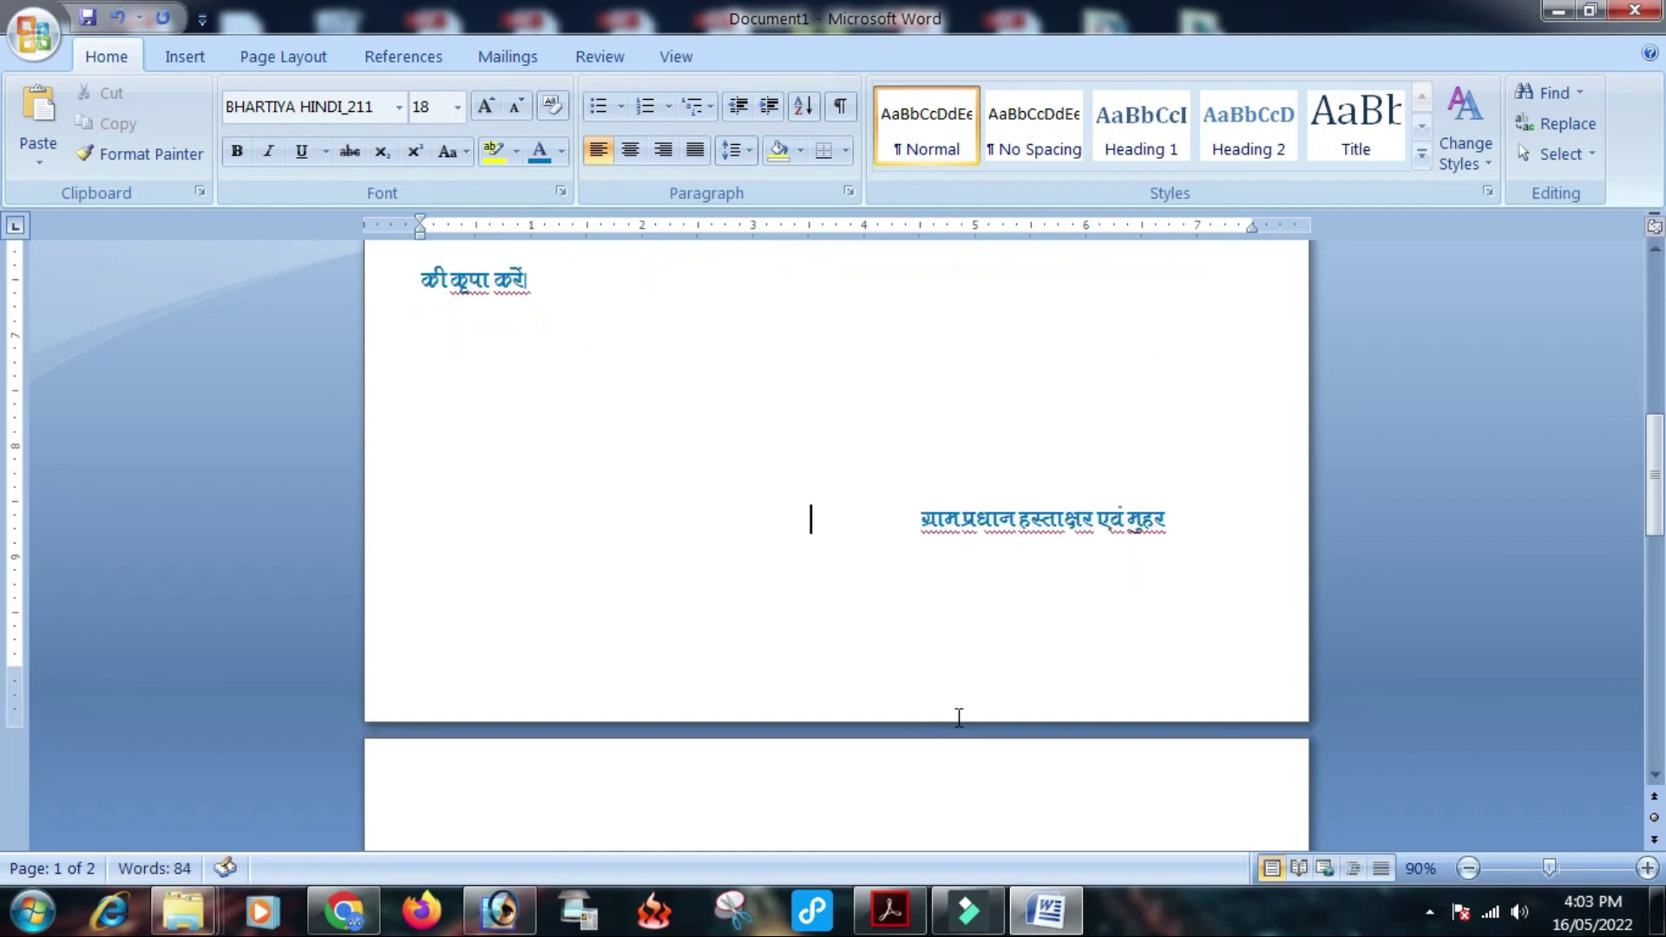
Delete the extra blank line so the letter fits one page, and make the signature line Red.
left_click(953, 439)
key("Delete")
left_click_drag(911, 468, 1169, 476)
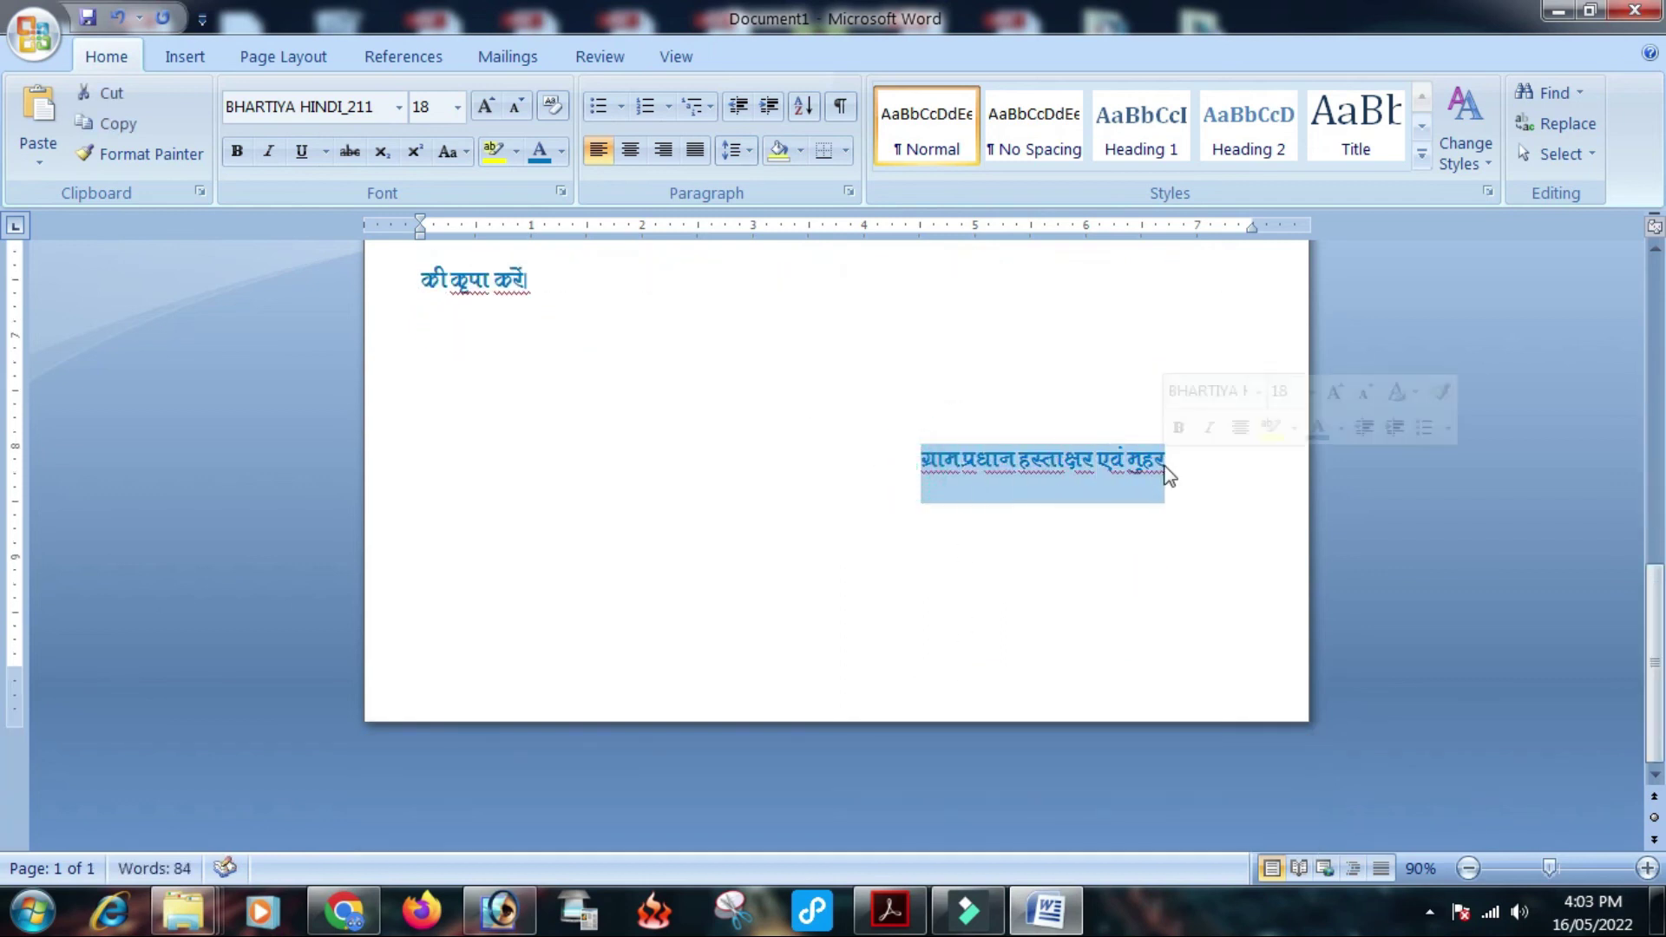
left_click(561, 151)
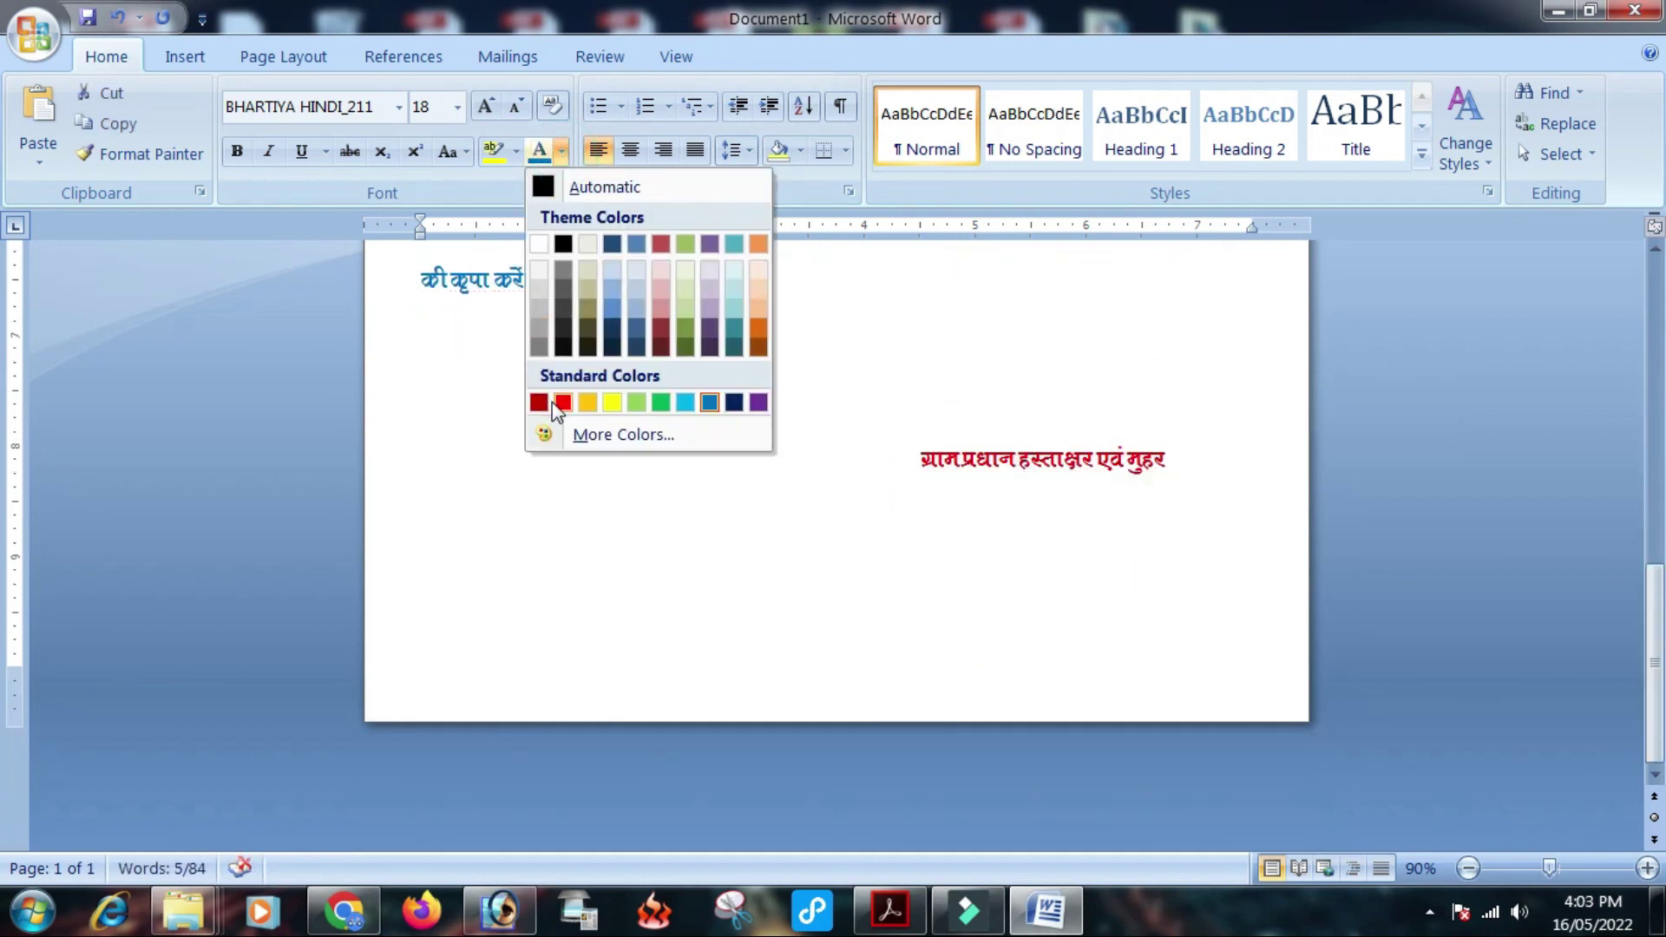
left_click(562, 402)
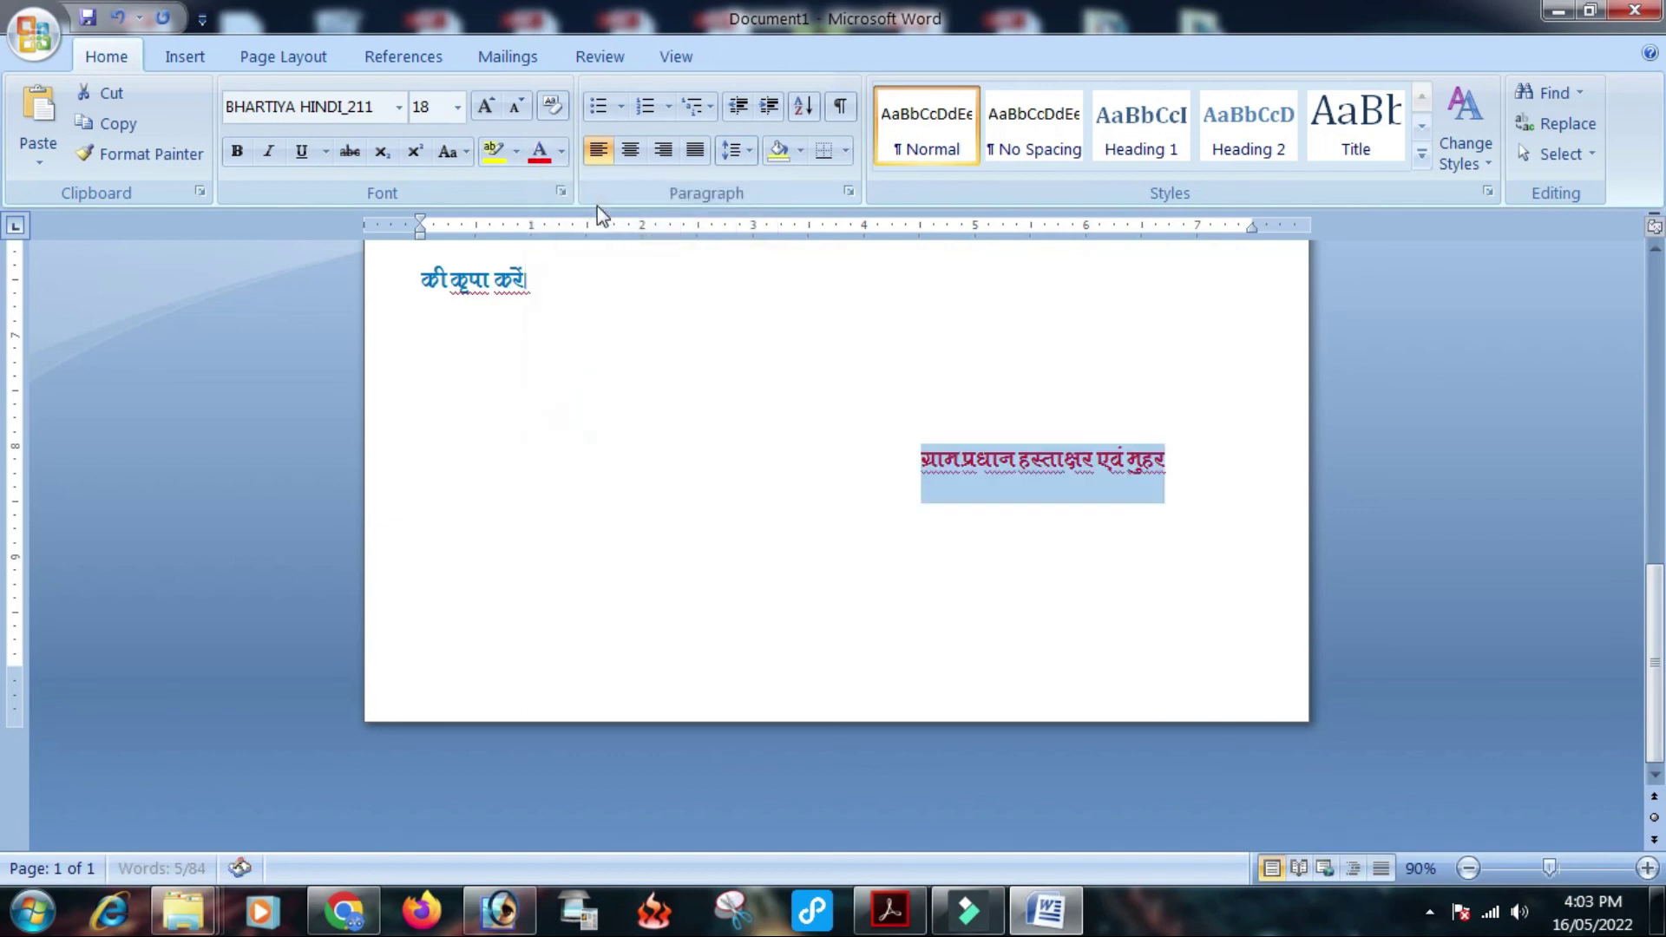
left_click(640, 487)
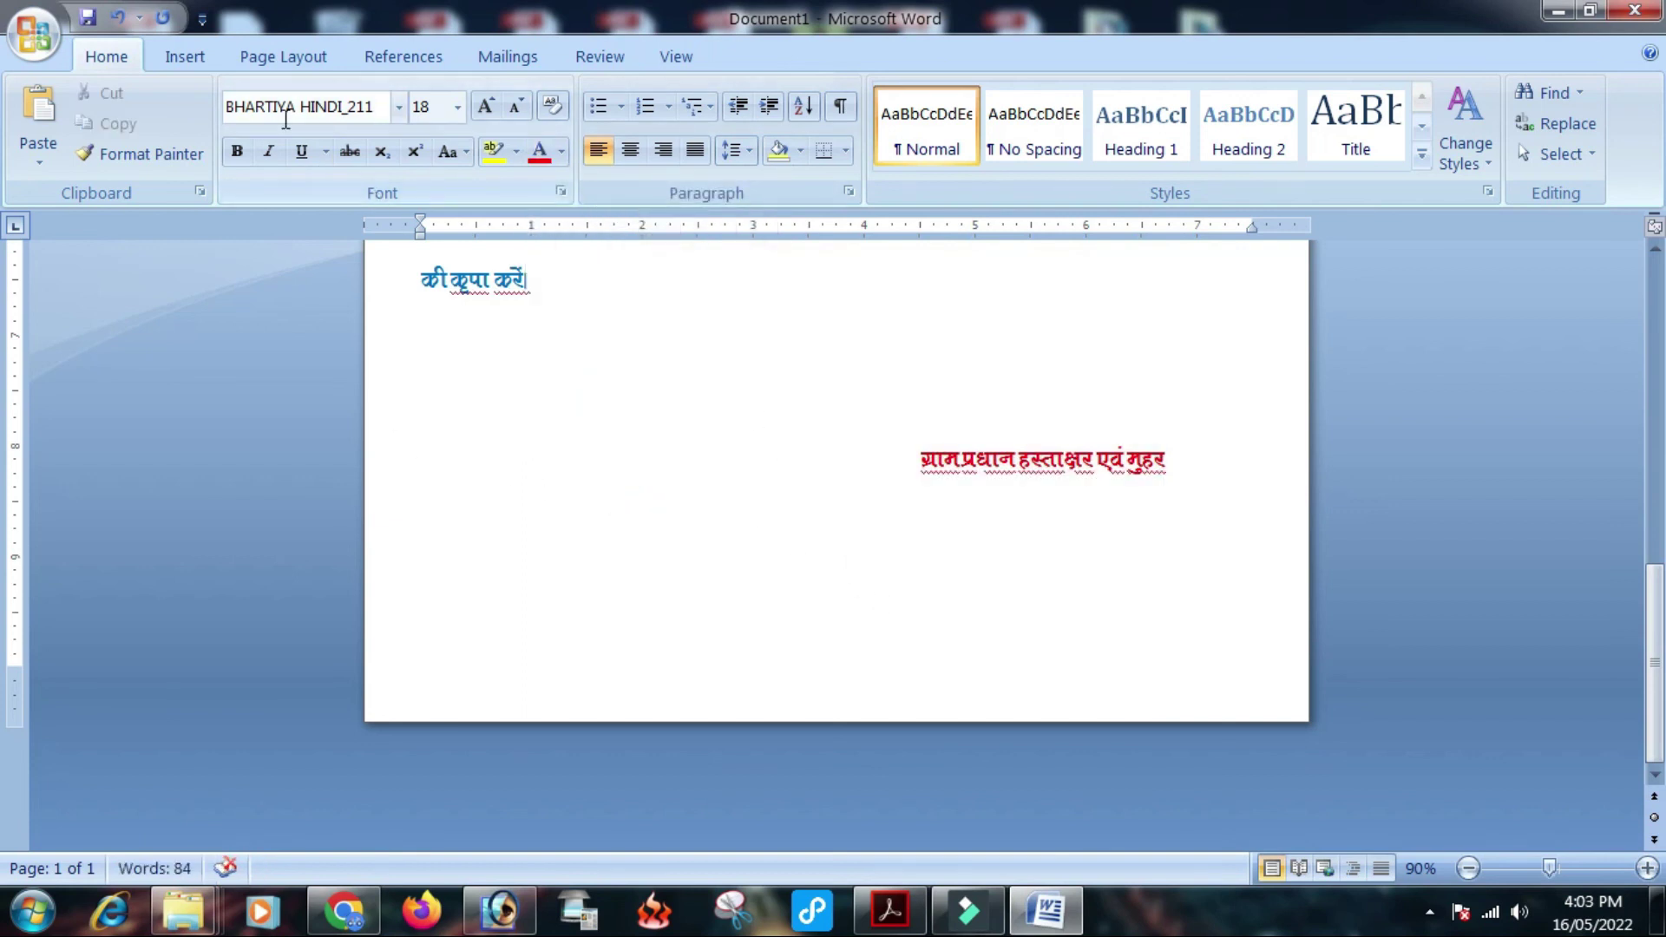
left_click(183, 58)
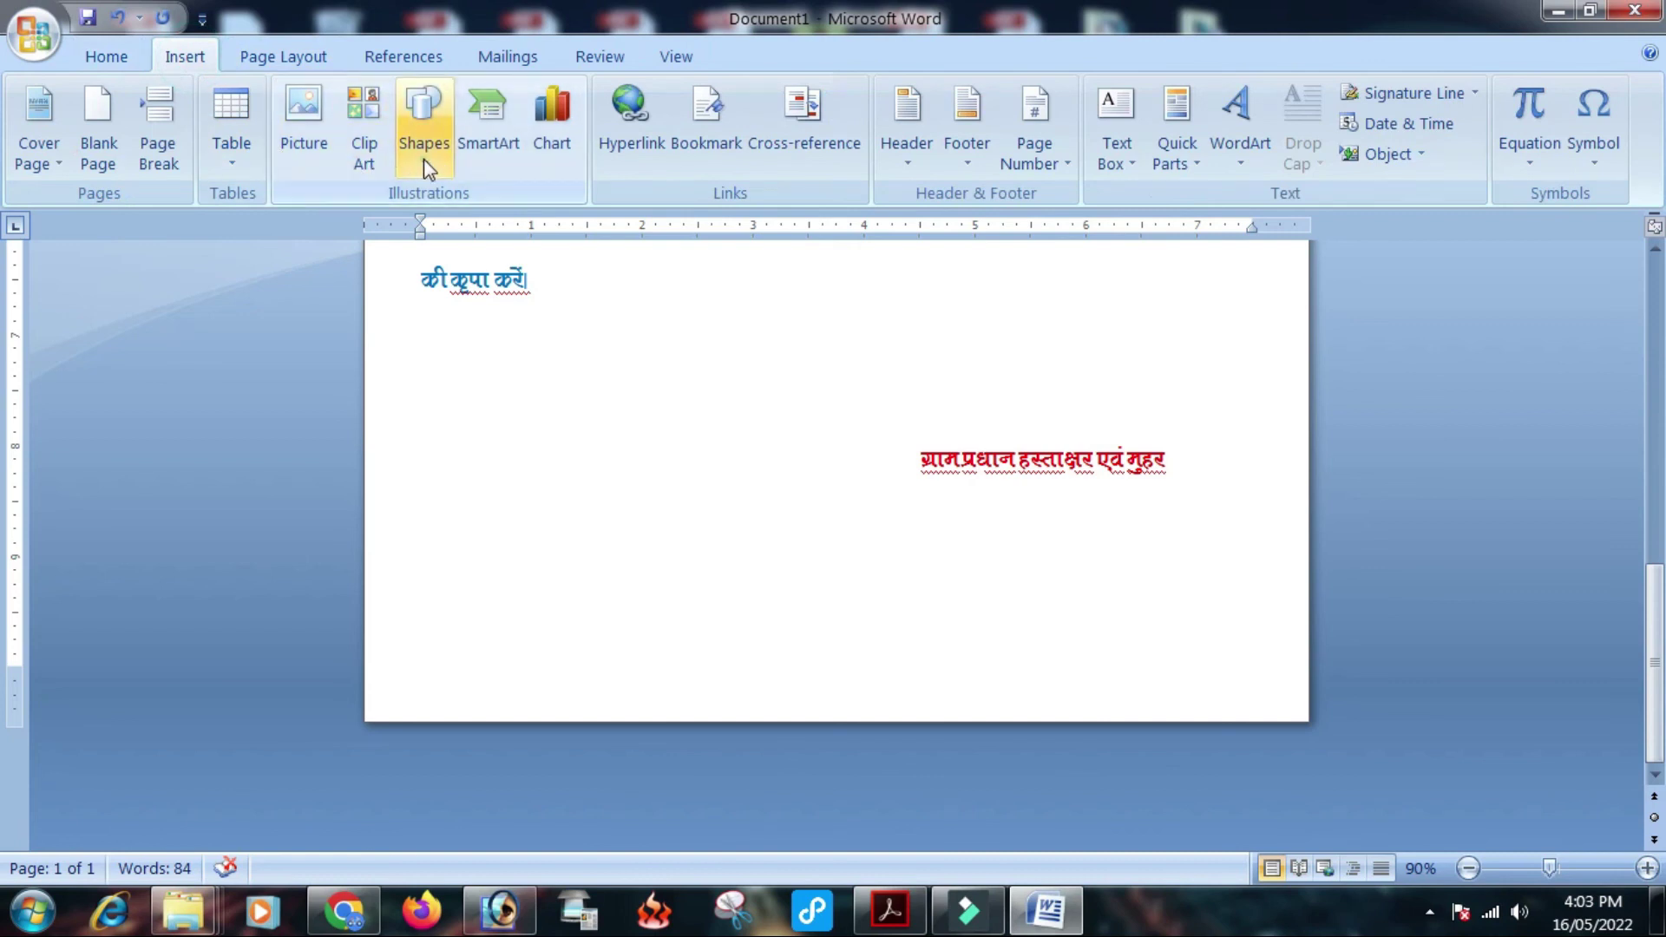
Draw a rectangle for the photo and shift it right, left of the signature line.
left_click(423, 158)
left_click(491, 229)
left_click_drag(475, 346, 648, 543)
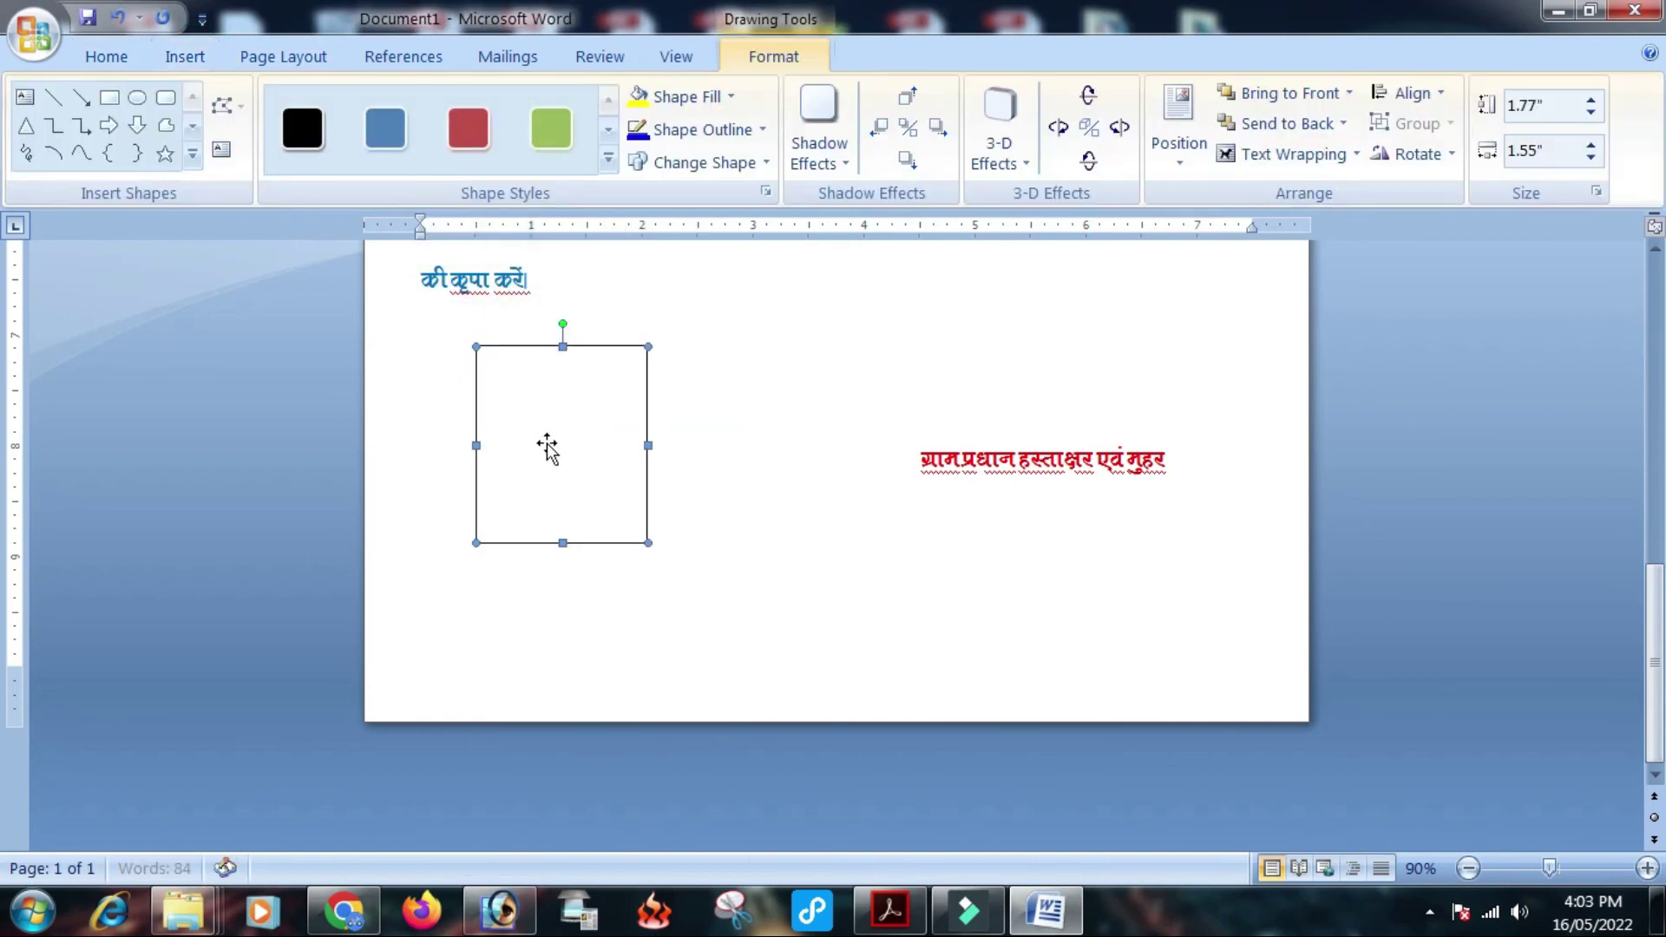
left_click_drag(546, 447, 629, 447)
Add the text 'PHOTO' in capitals inside the rectangle.
right_click(673, 403)
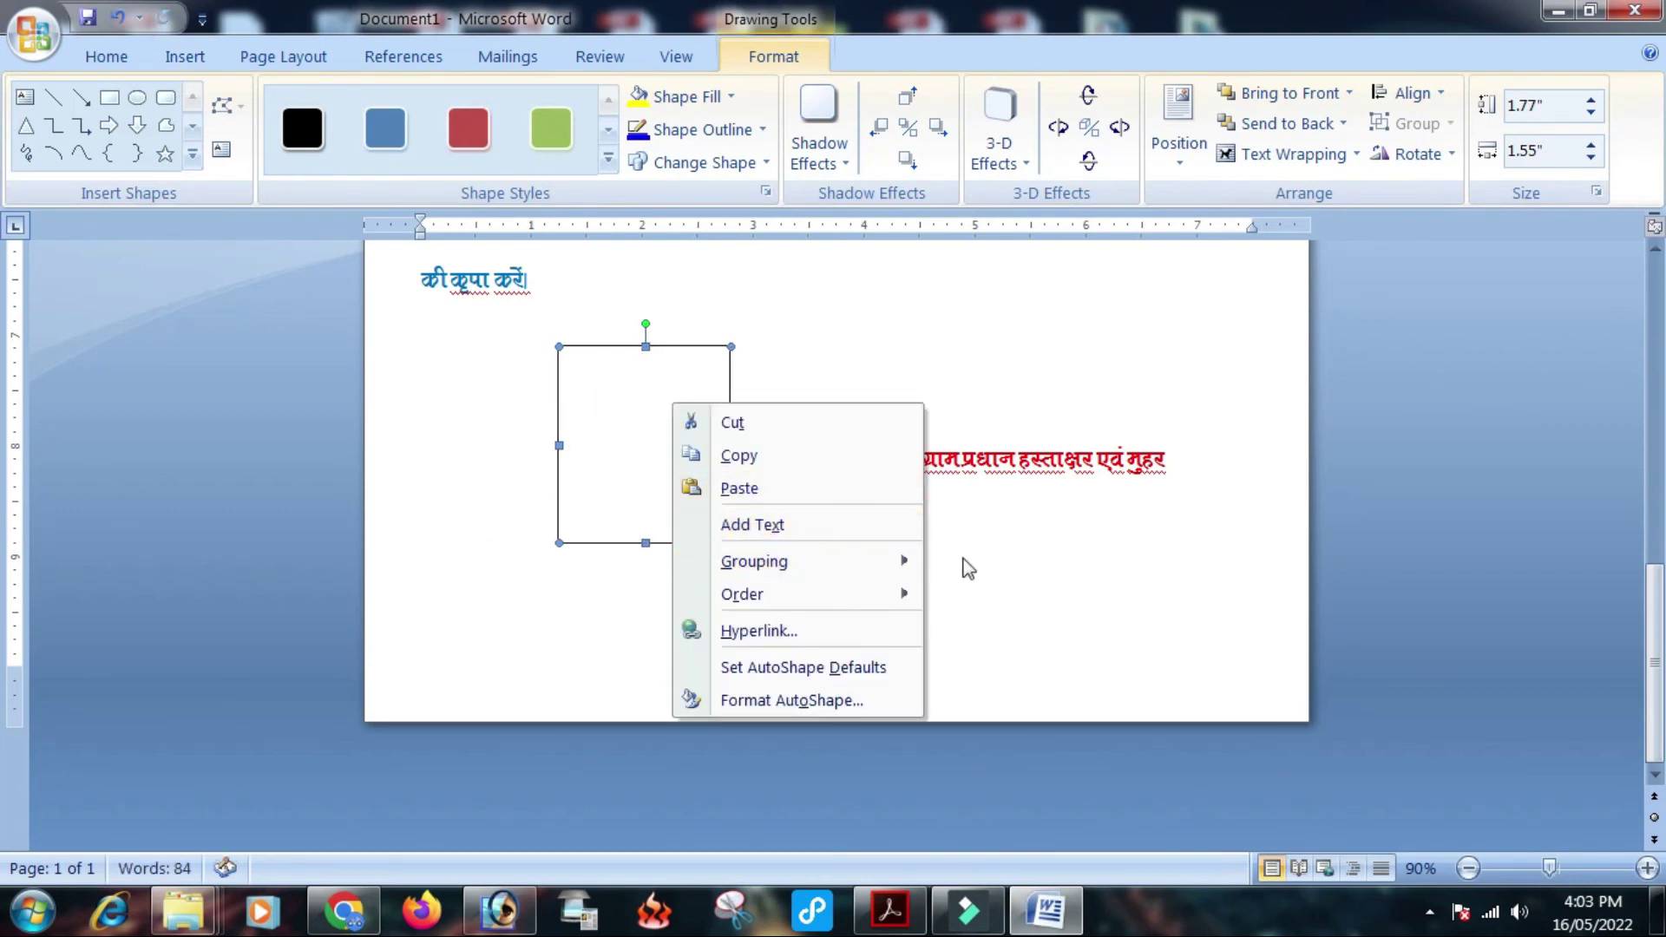
left_click(846, 529)
type("Ph")
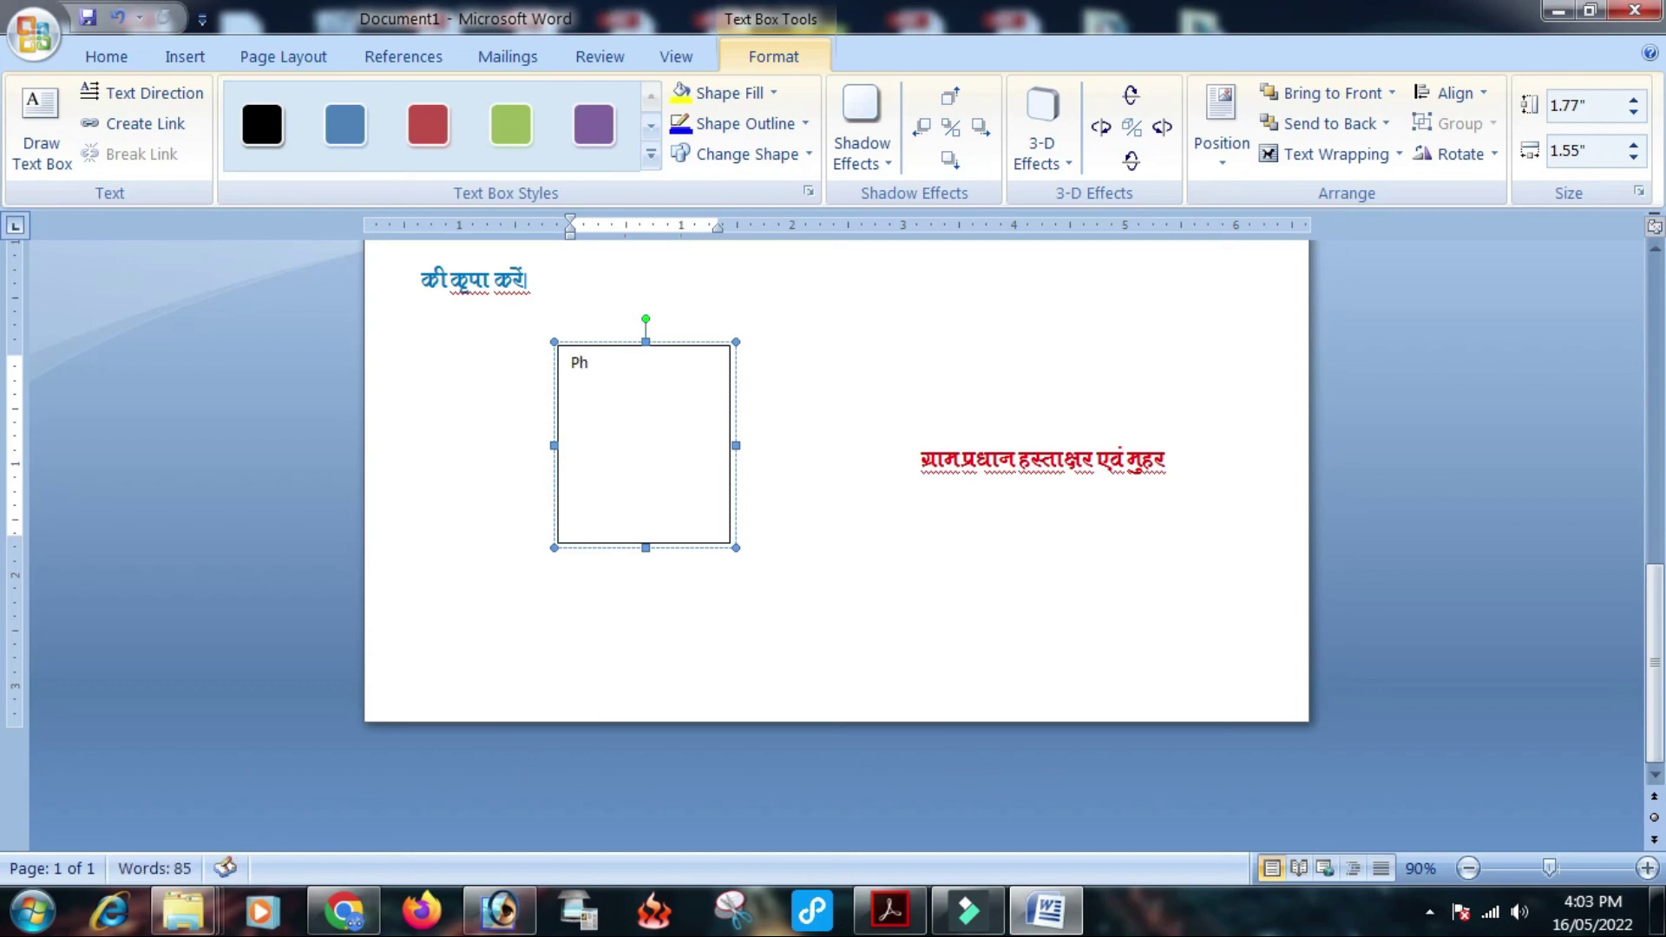
key("BackSpace")
key("Caps_Lock")
type("HOTO")
Enlarge the PHOTO text to size 18 and centre it inside the box.
left_click_drag(559, 364, 626, 362)
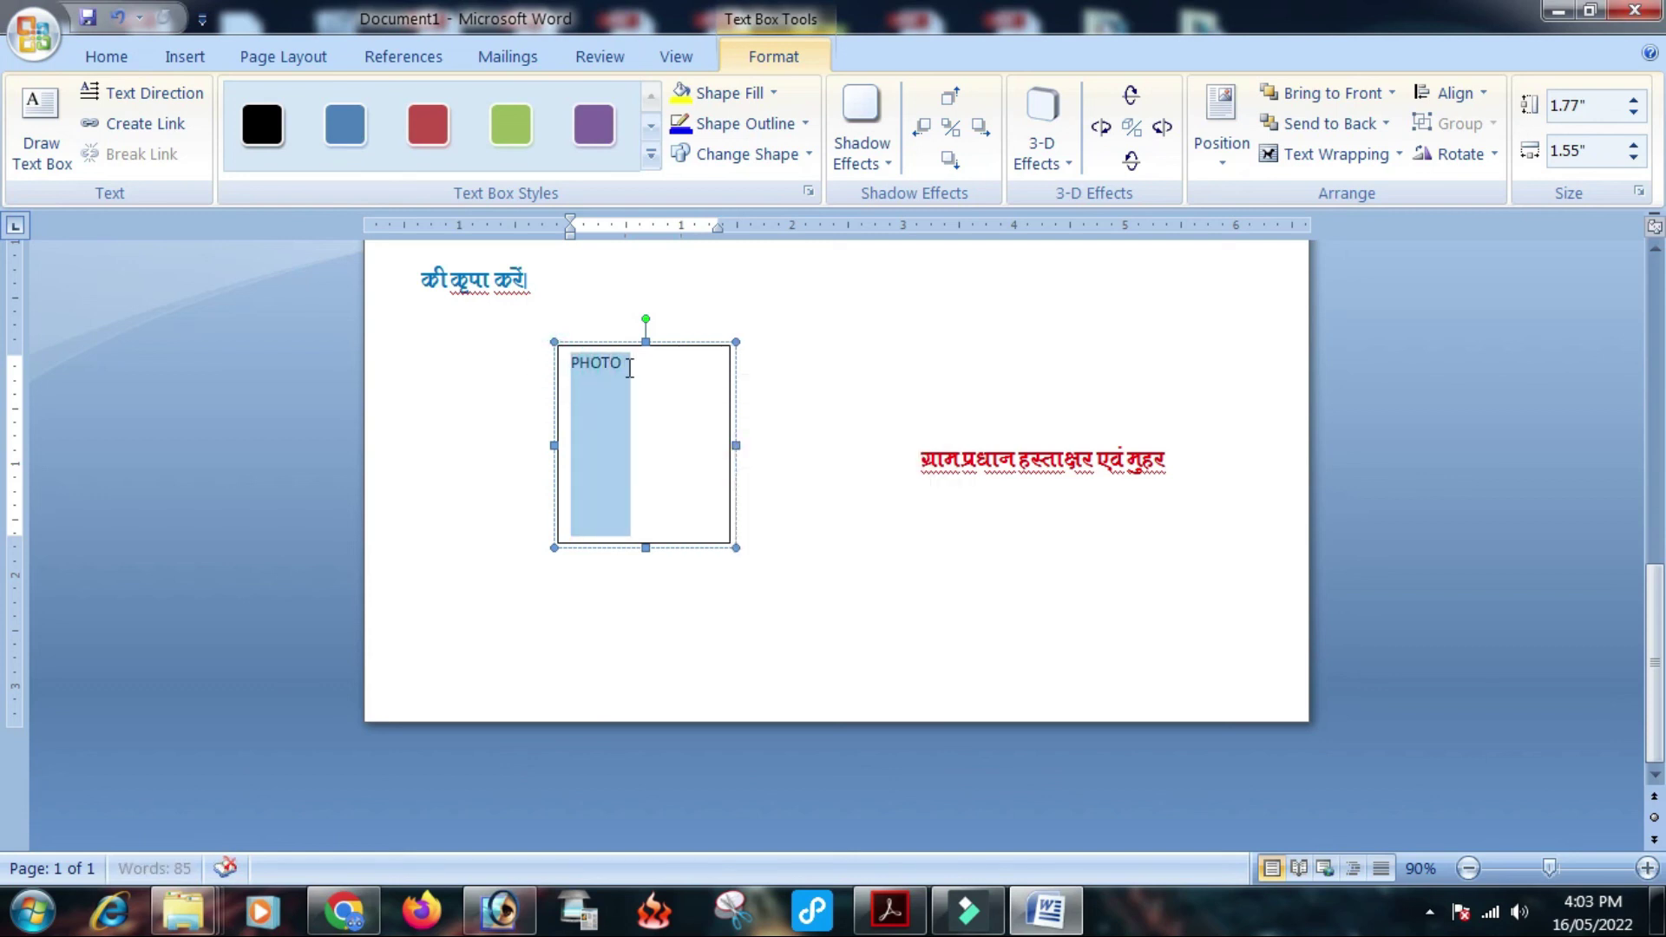
left_click(109, 57)
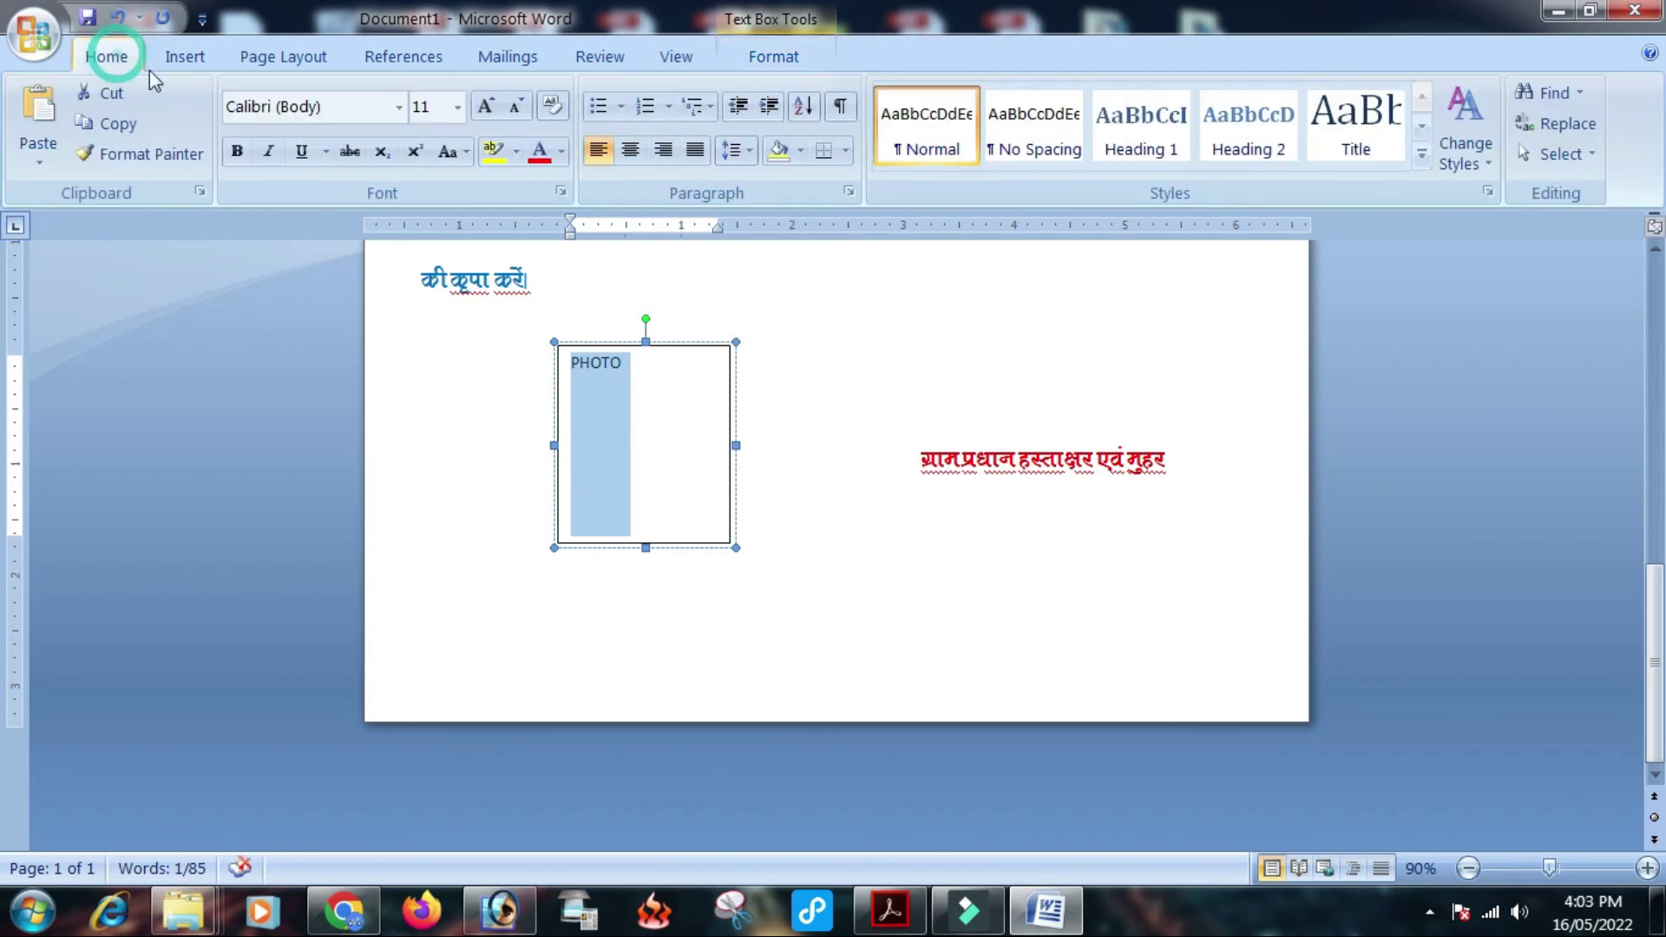
left_click(495, 109)
left_click(495, 109)
left_click(495, 109)
left_click(495, 109)
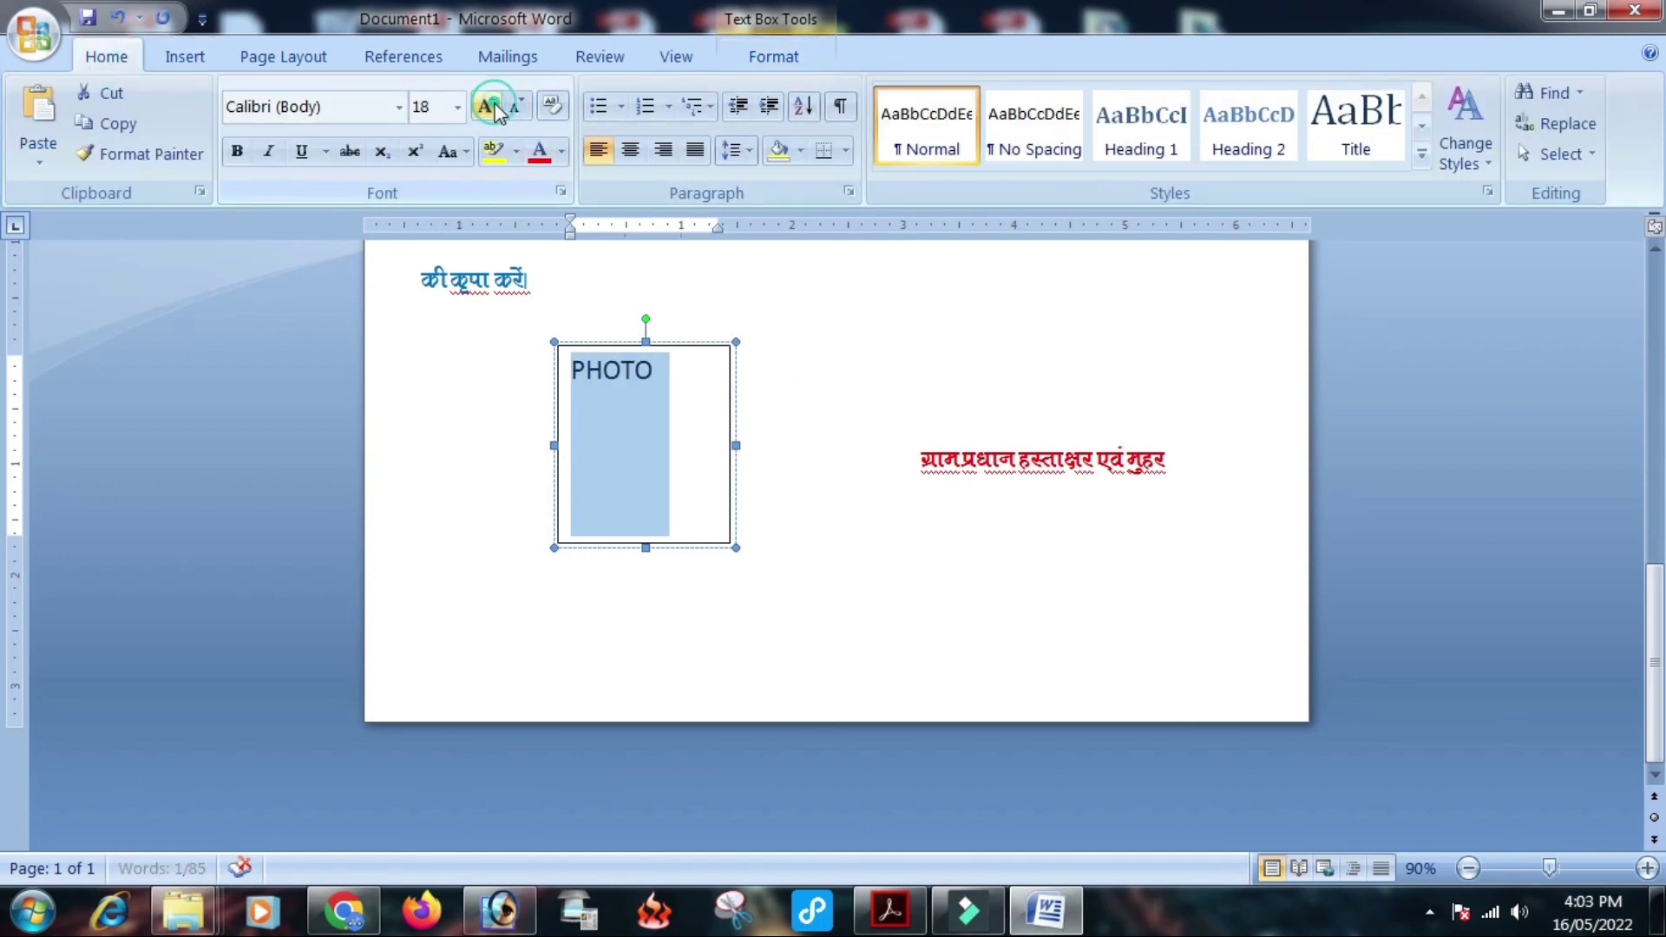
left_click(574, 361)
key("Return")
key("Return")
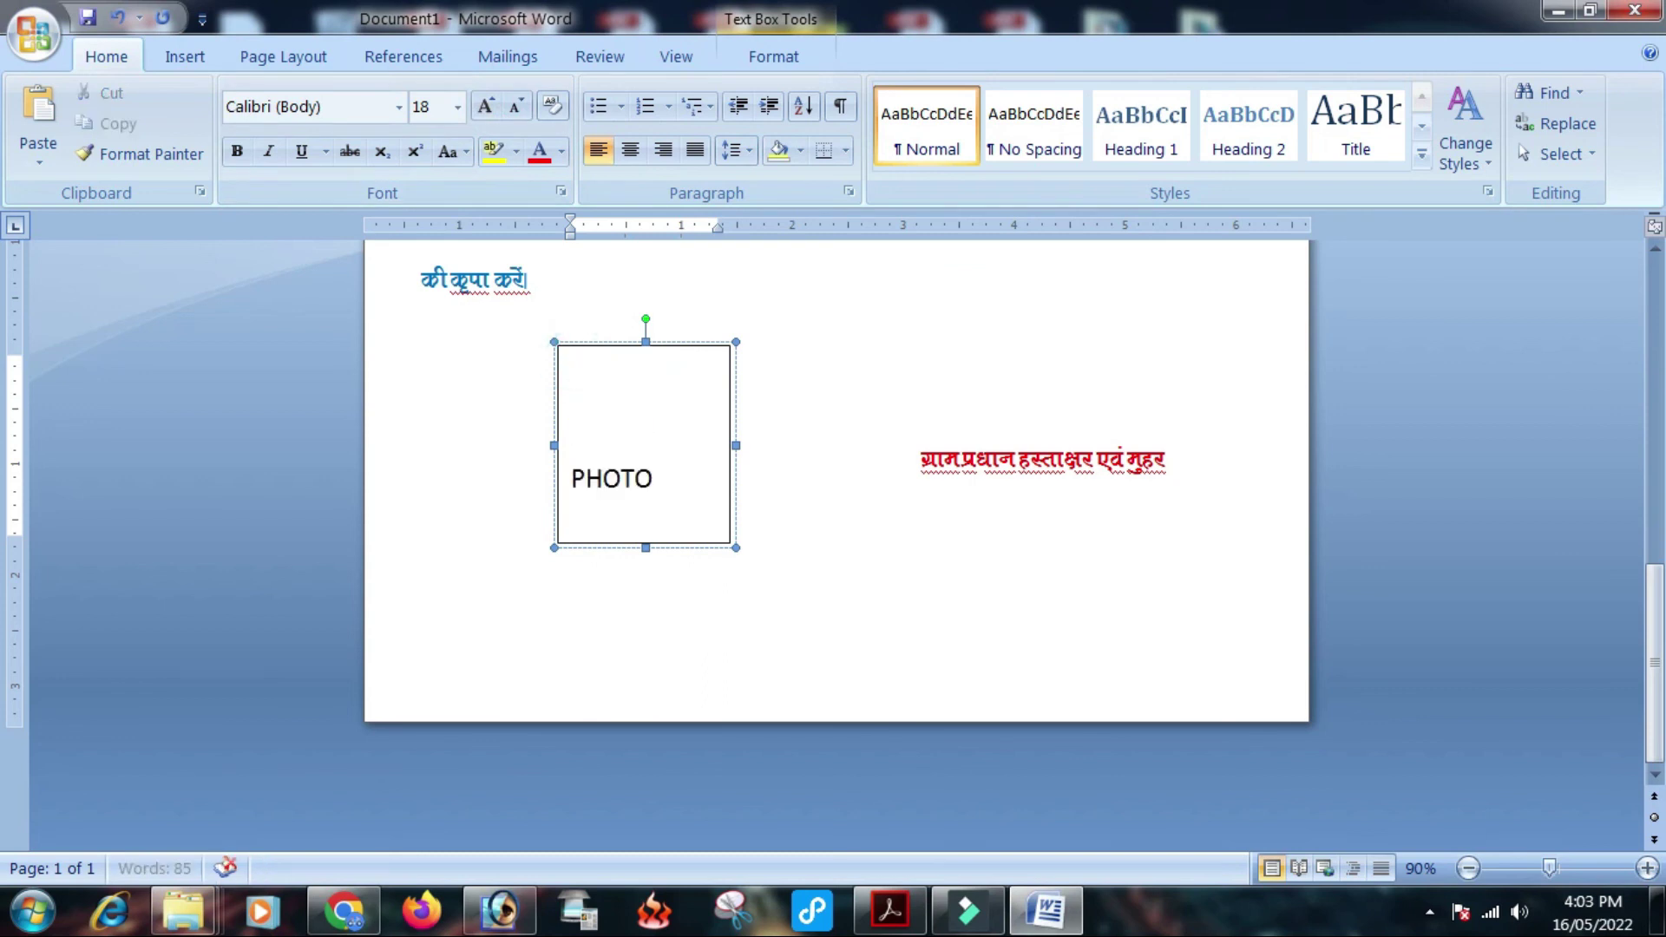
key("BackSpace")
key("BackSpace")
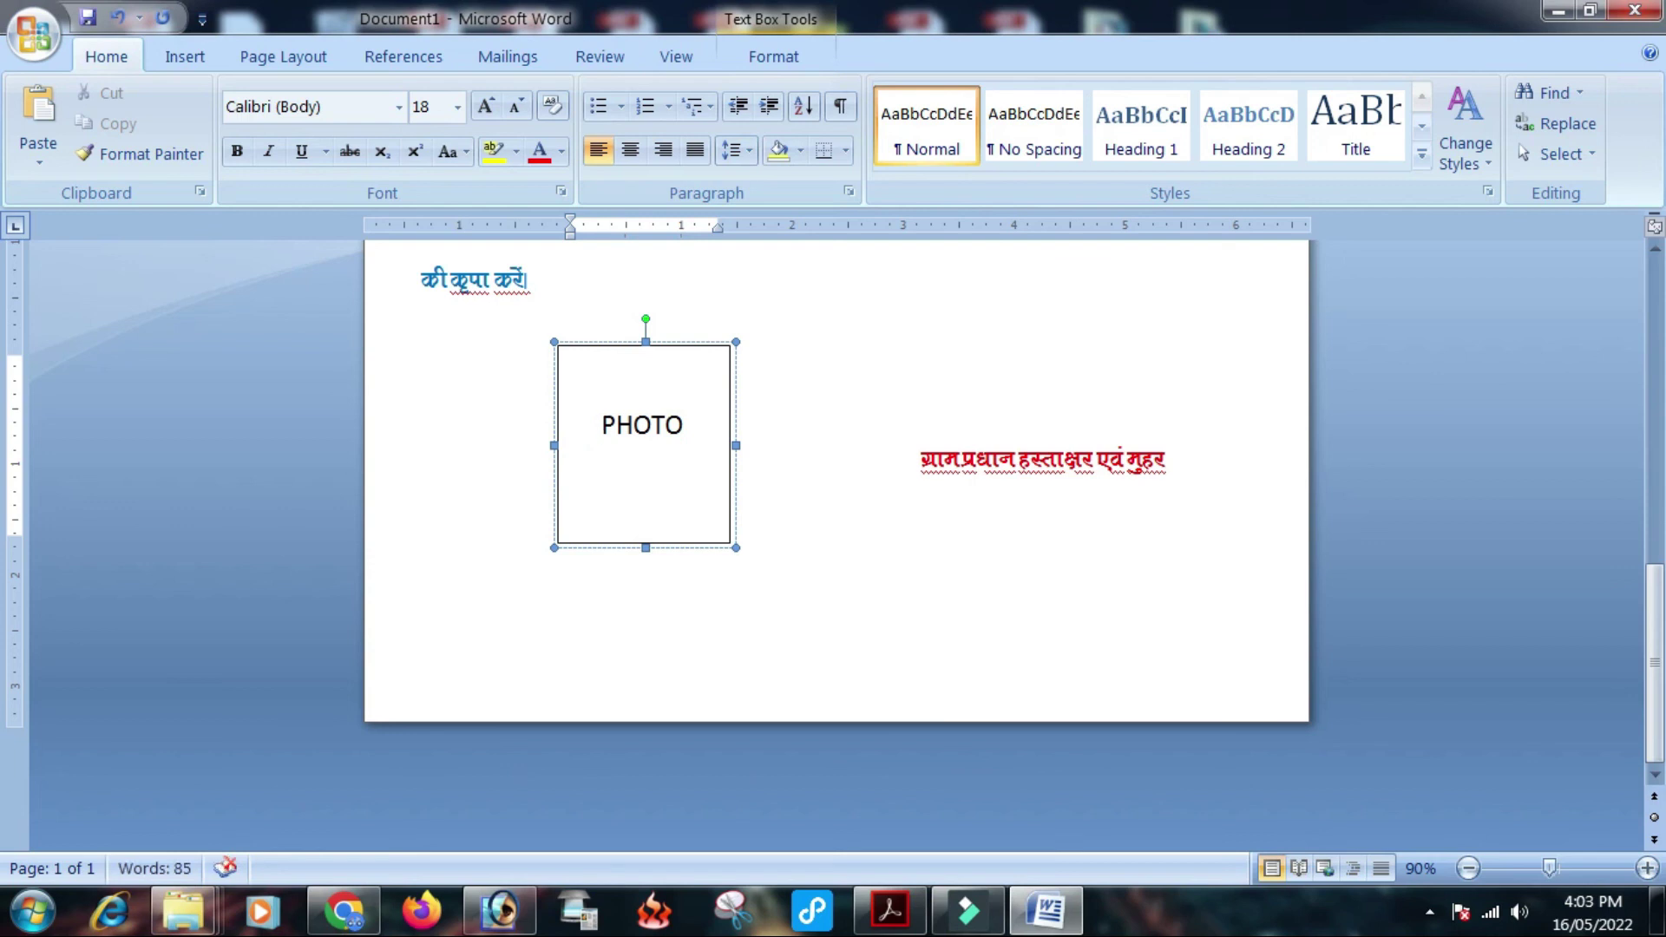
left_click(859, 504)
scroll(789, 452, "up", 2)
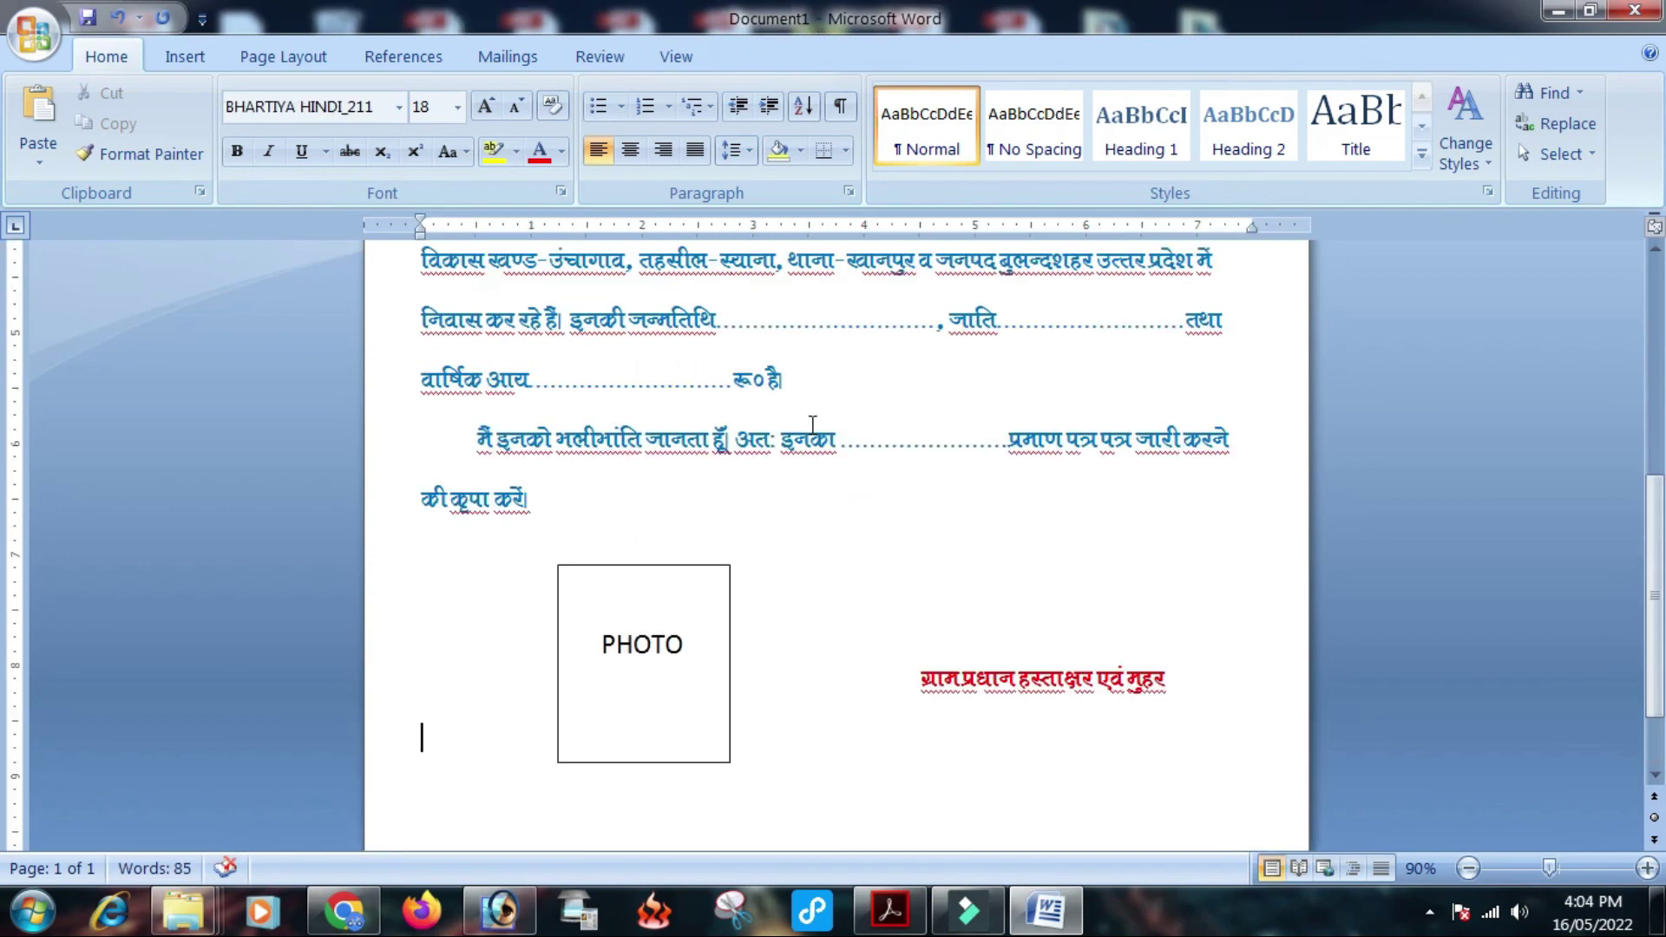
scroll(803, 439, "up", 3)
scroll(813, 425, "up", 3)
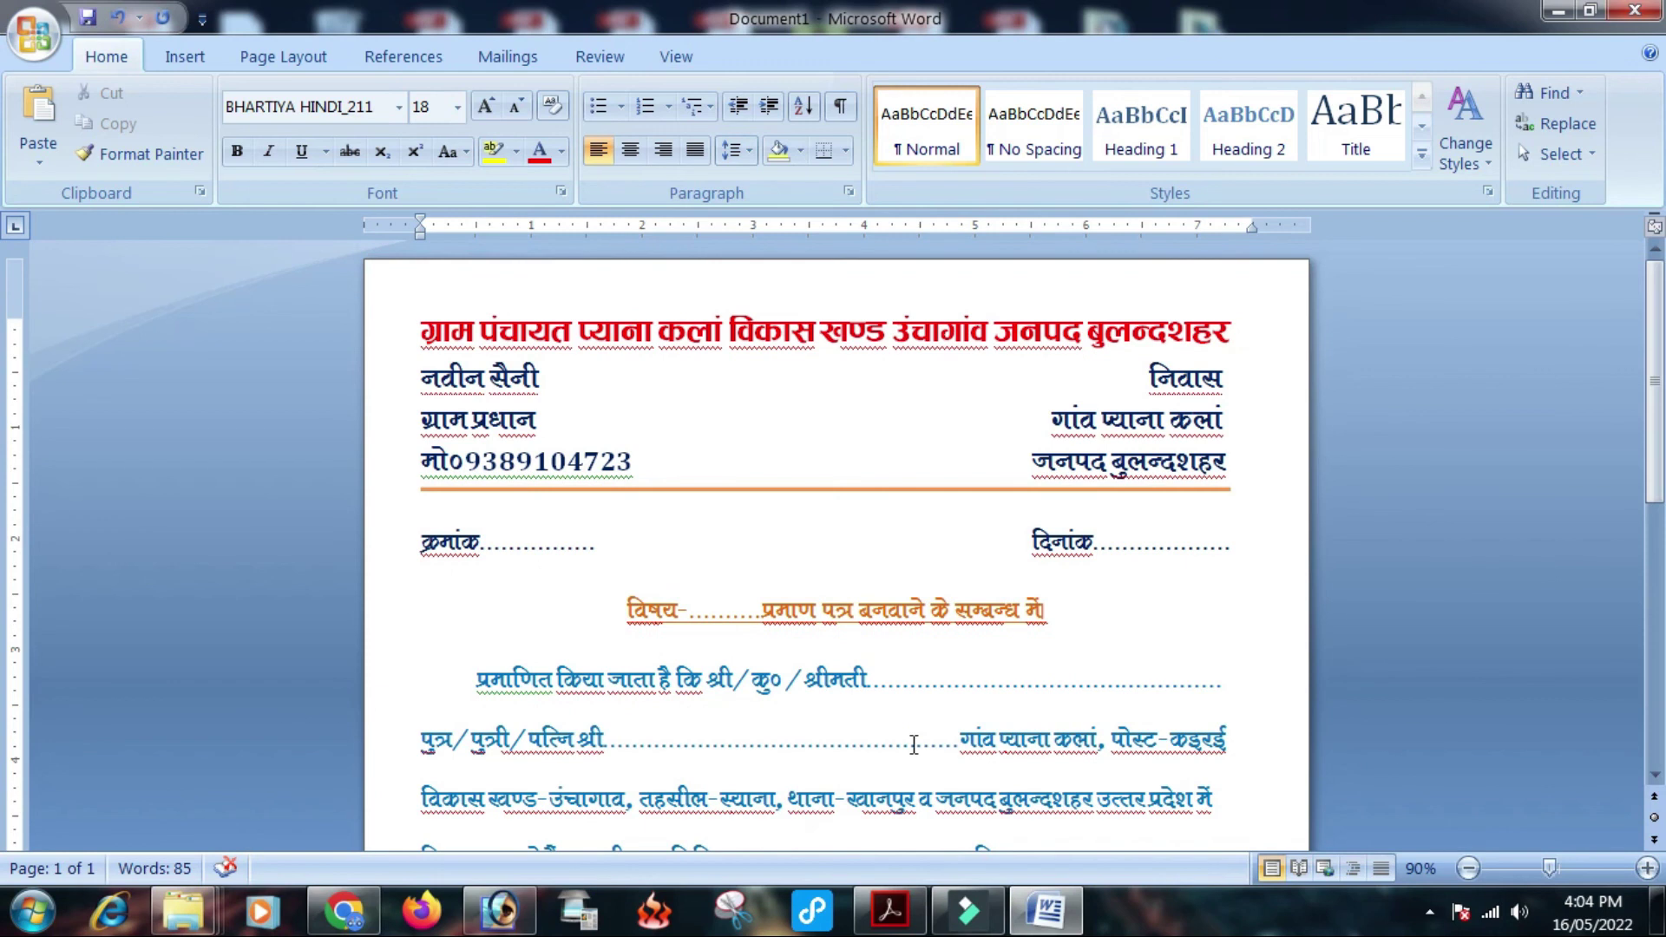
Check the whole letter in Print Preview, return to editing, and bring up the Save As options.
left_click(33, 33)
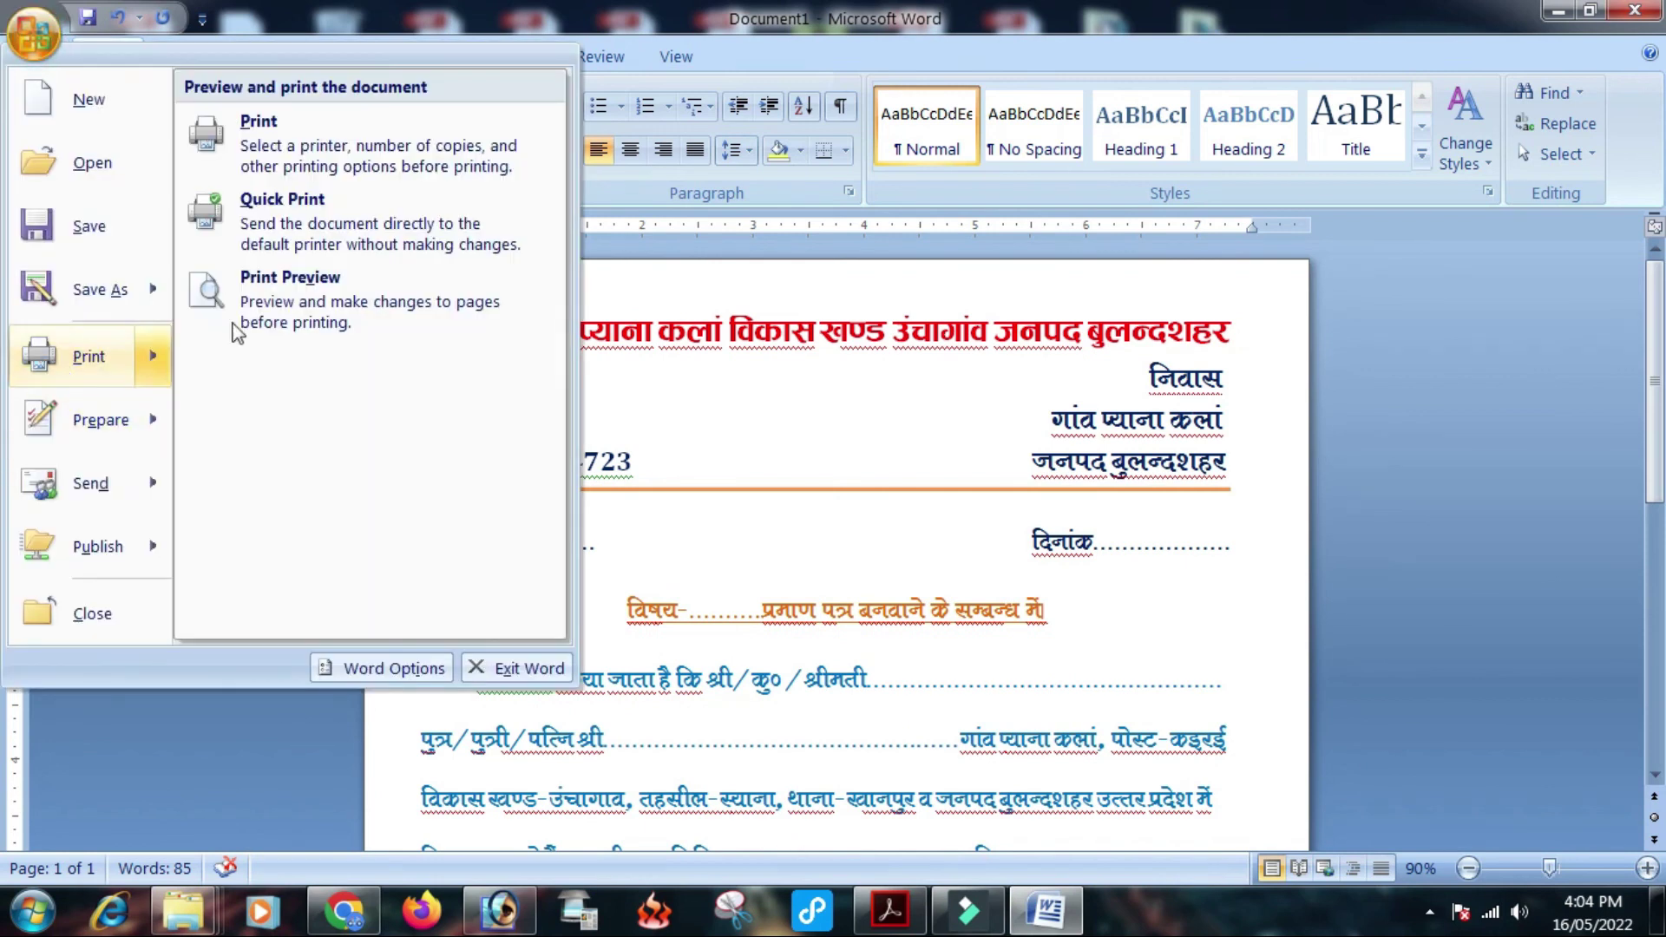
left_click(304, 311)
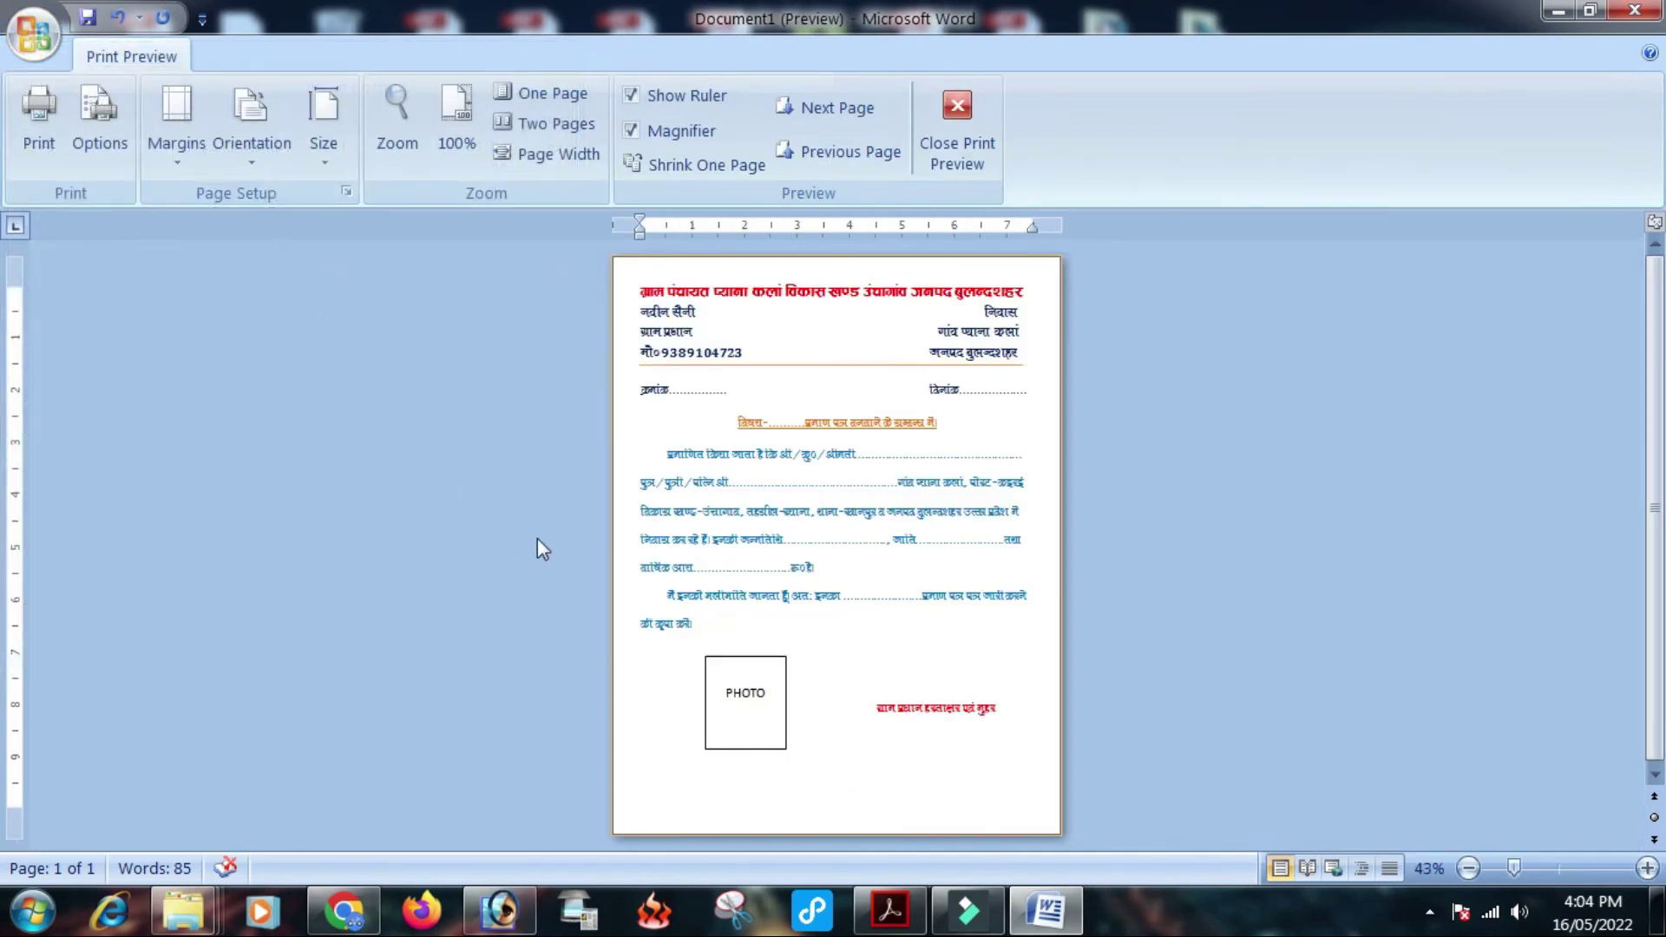
scroll(767, 468, "up", 3)
scroll(492, 483, "up", 5)
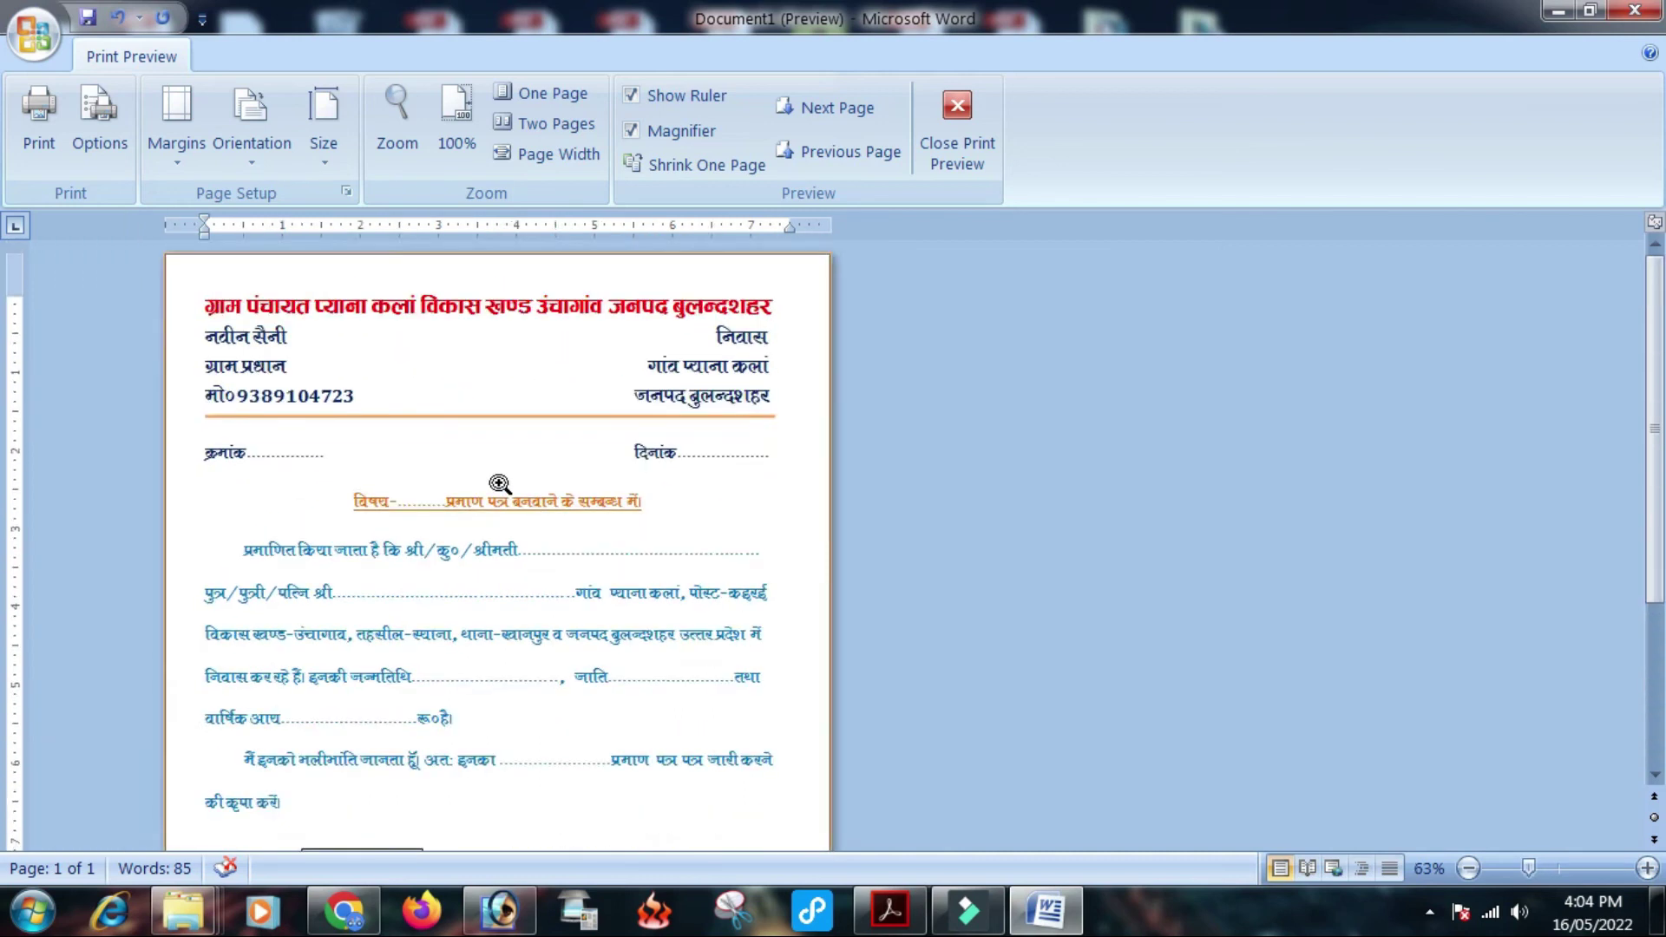
scroll(494, 484, "down", 2)
scroll(500, 482, "up", 2)
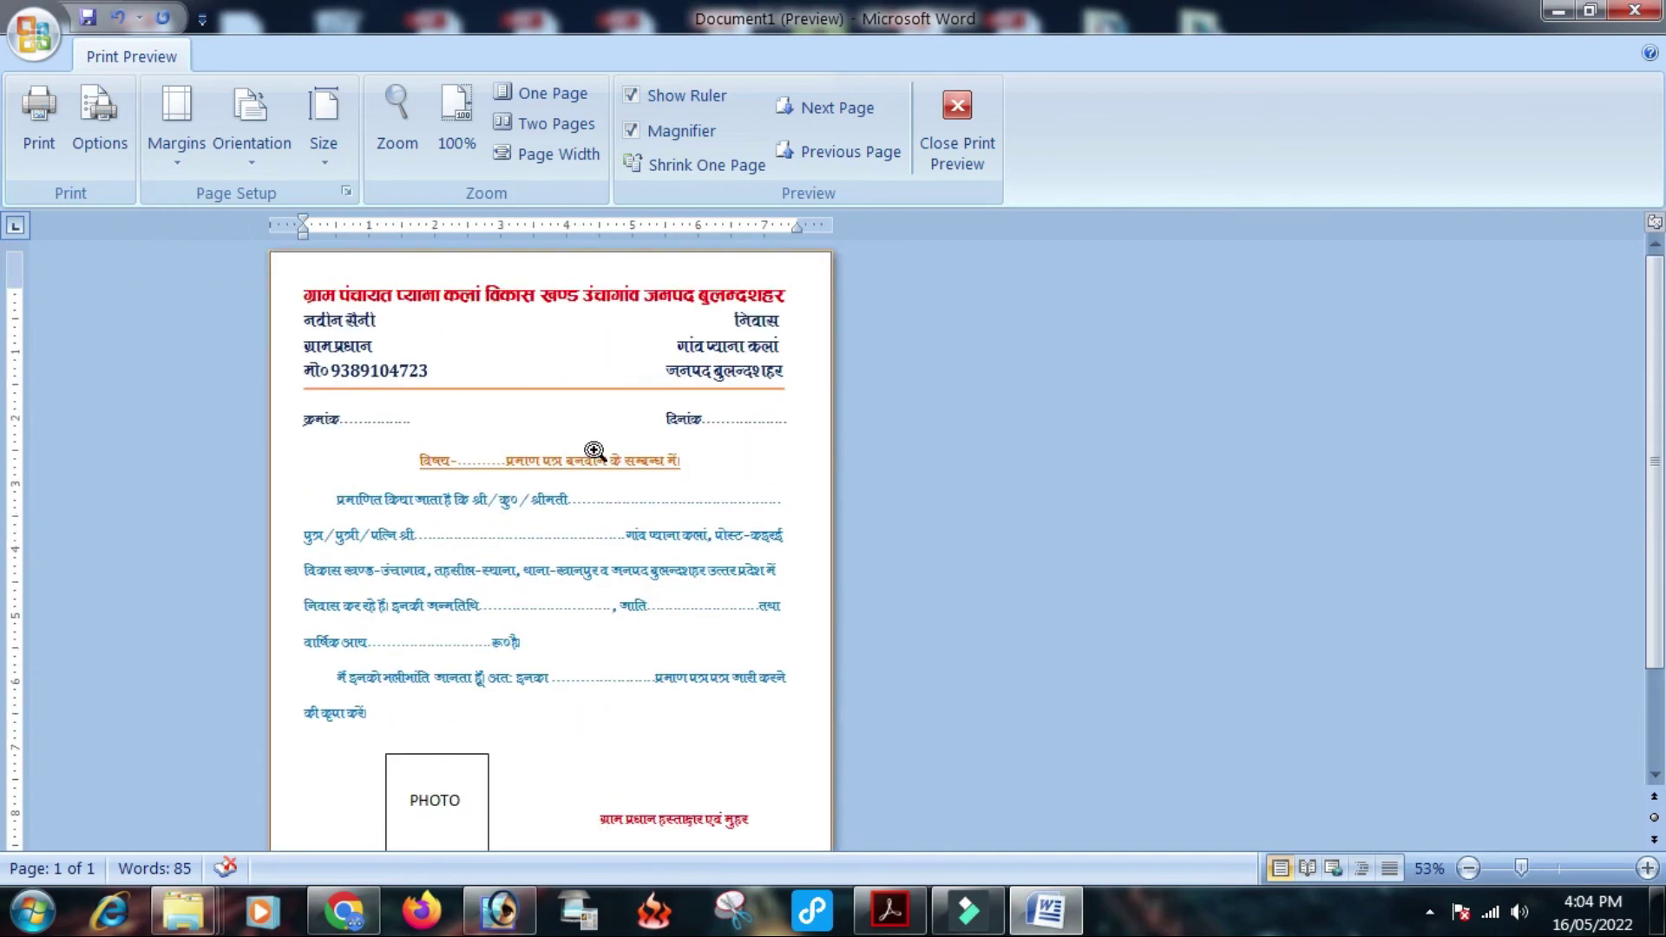
left_click(961, 144)
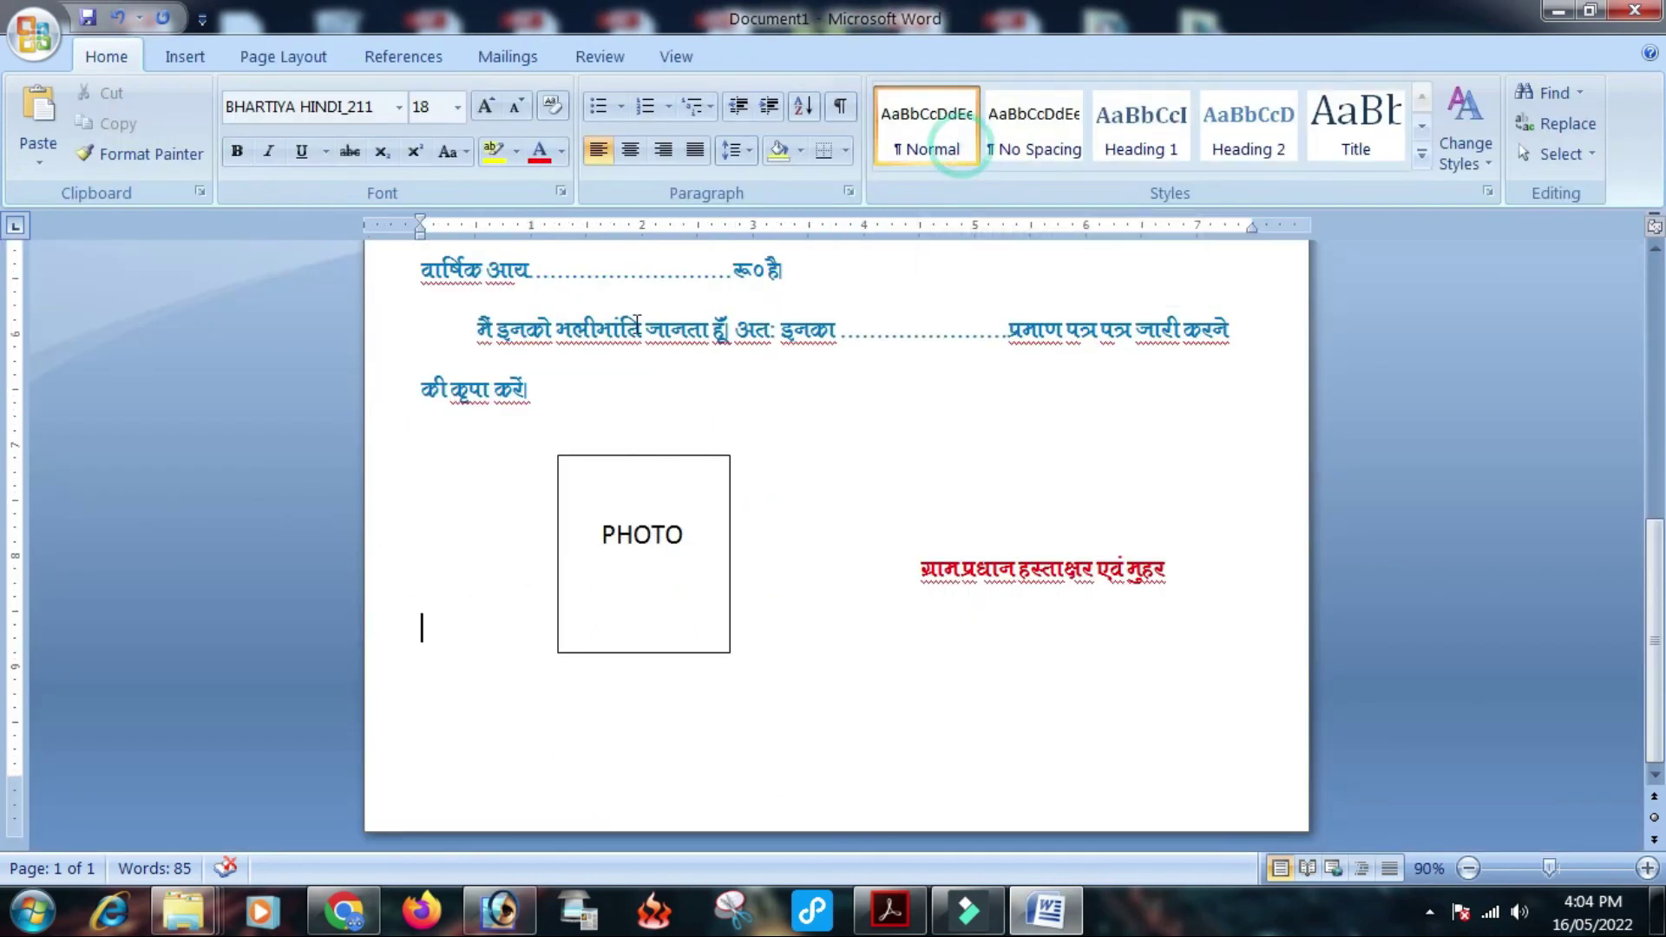
scroll(468, 527, "up", 7)
scroll(469, 526, "up", 3)
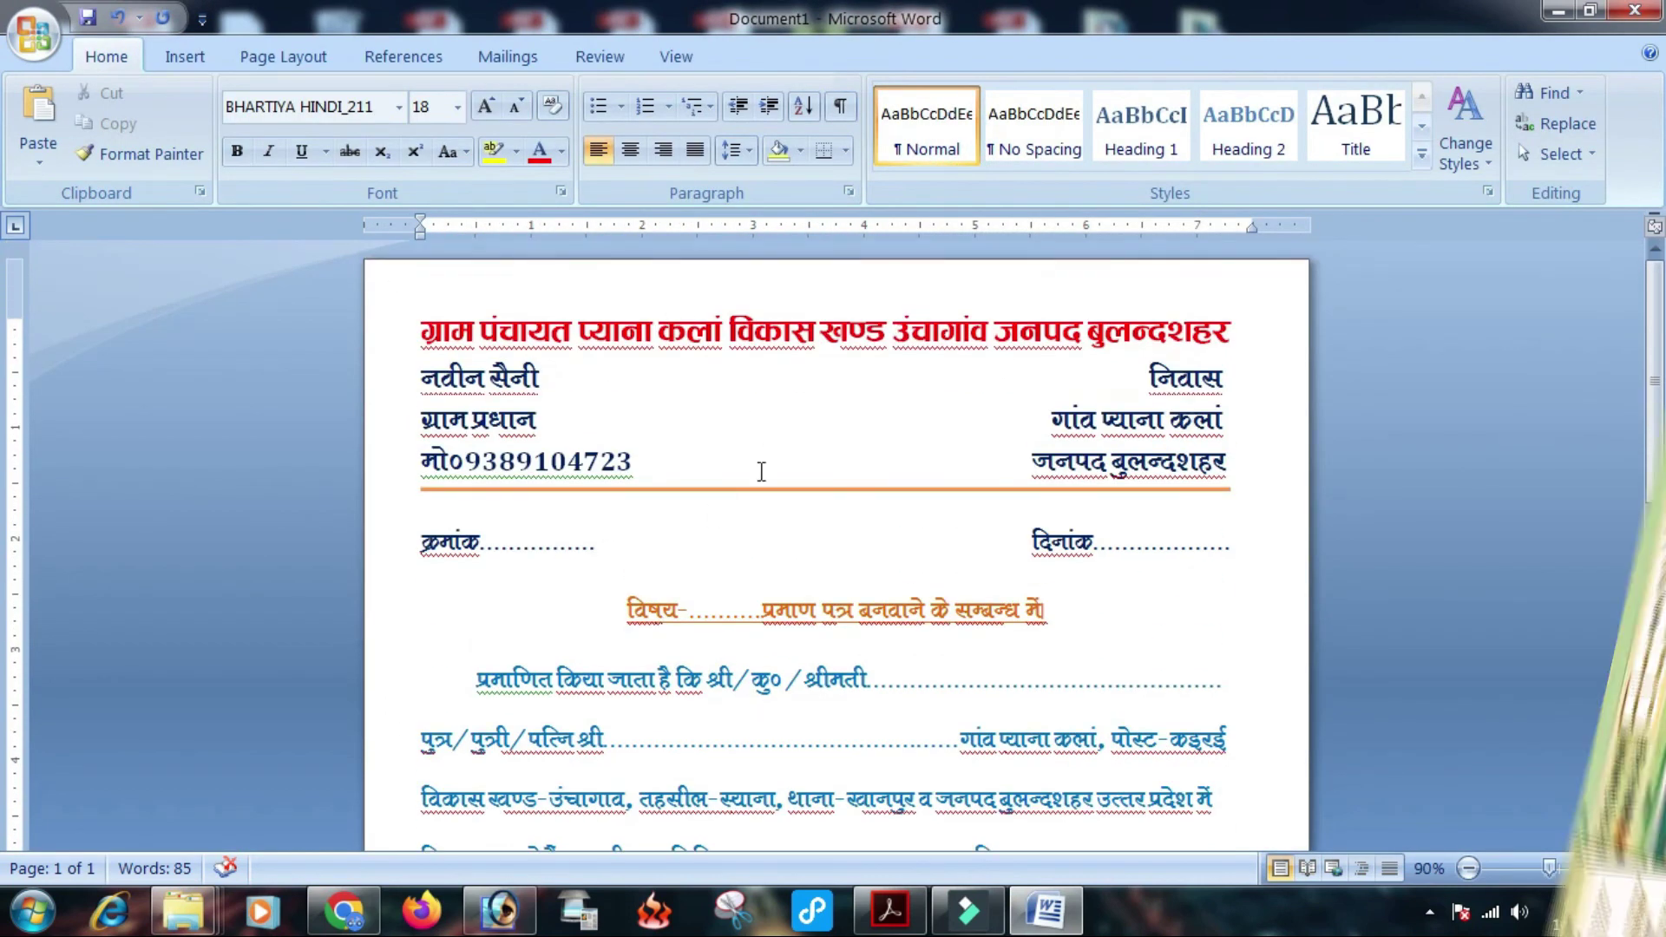
left_click(33, 33)
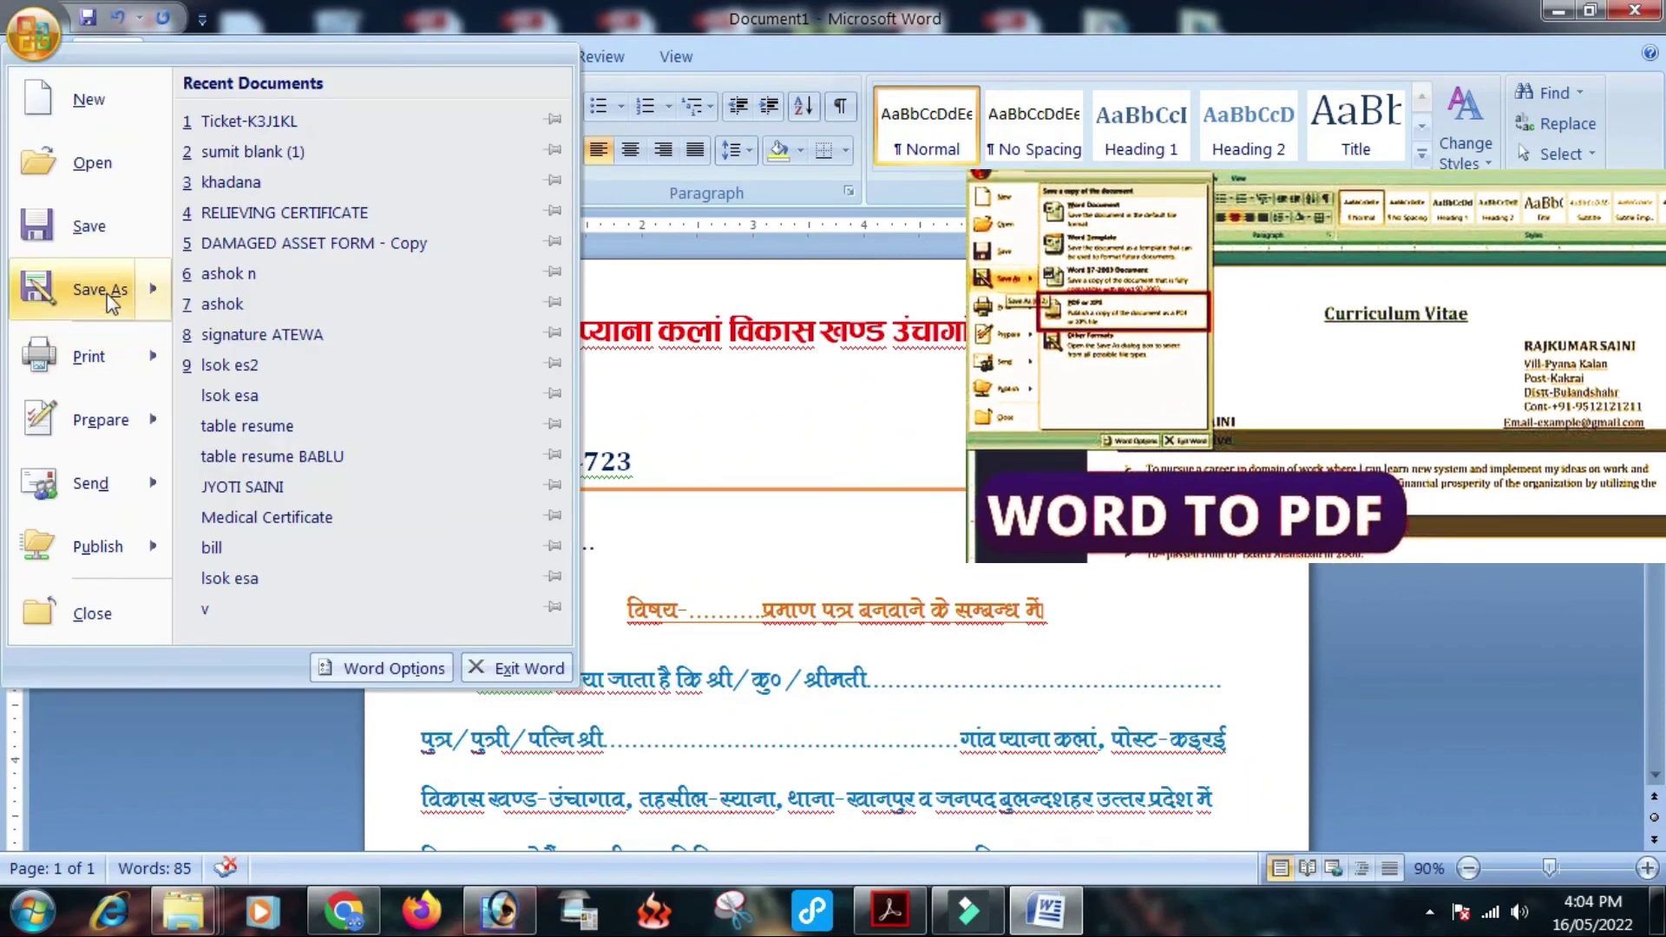
mouse_move(99, 289)
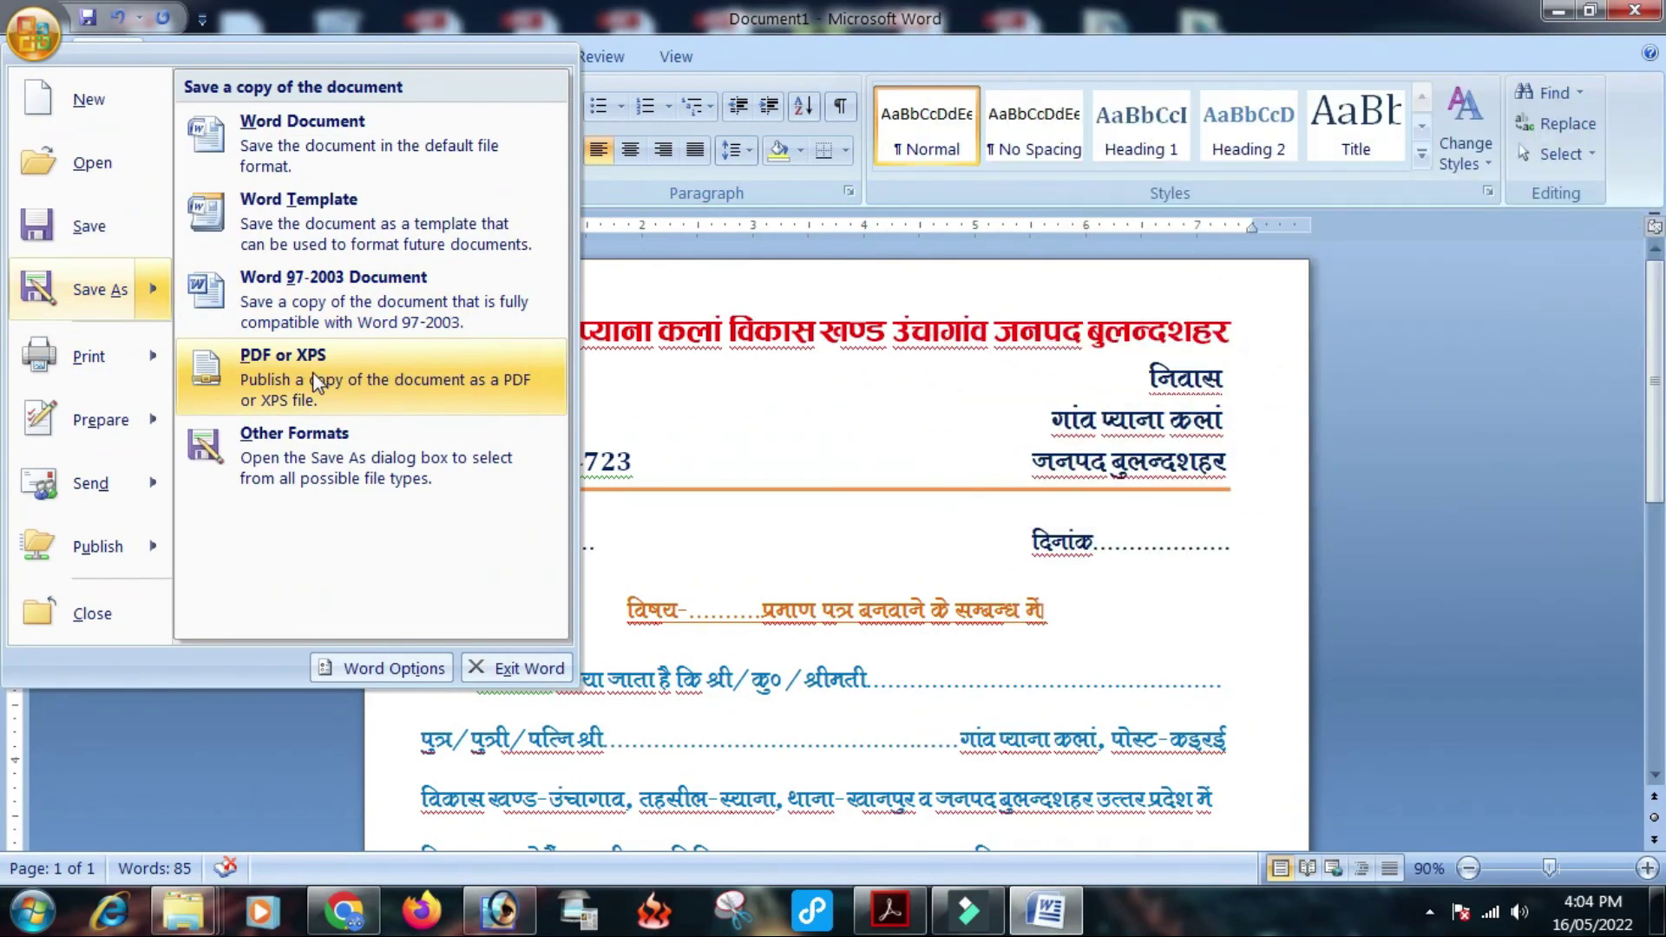
left_click(312, 373)
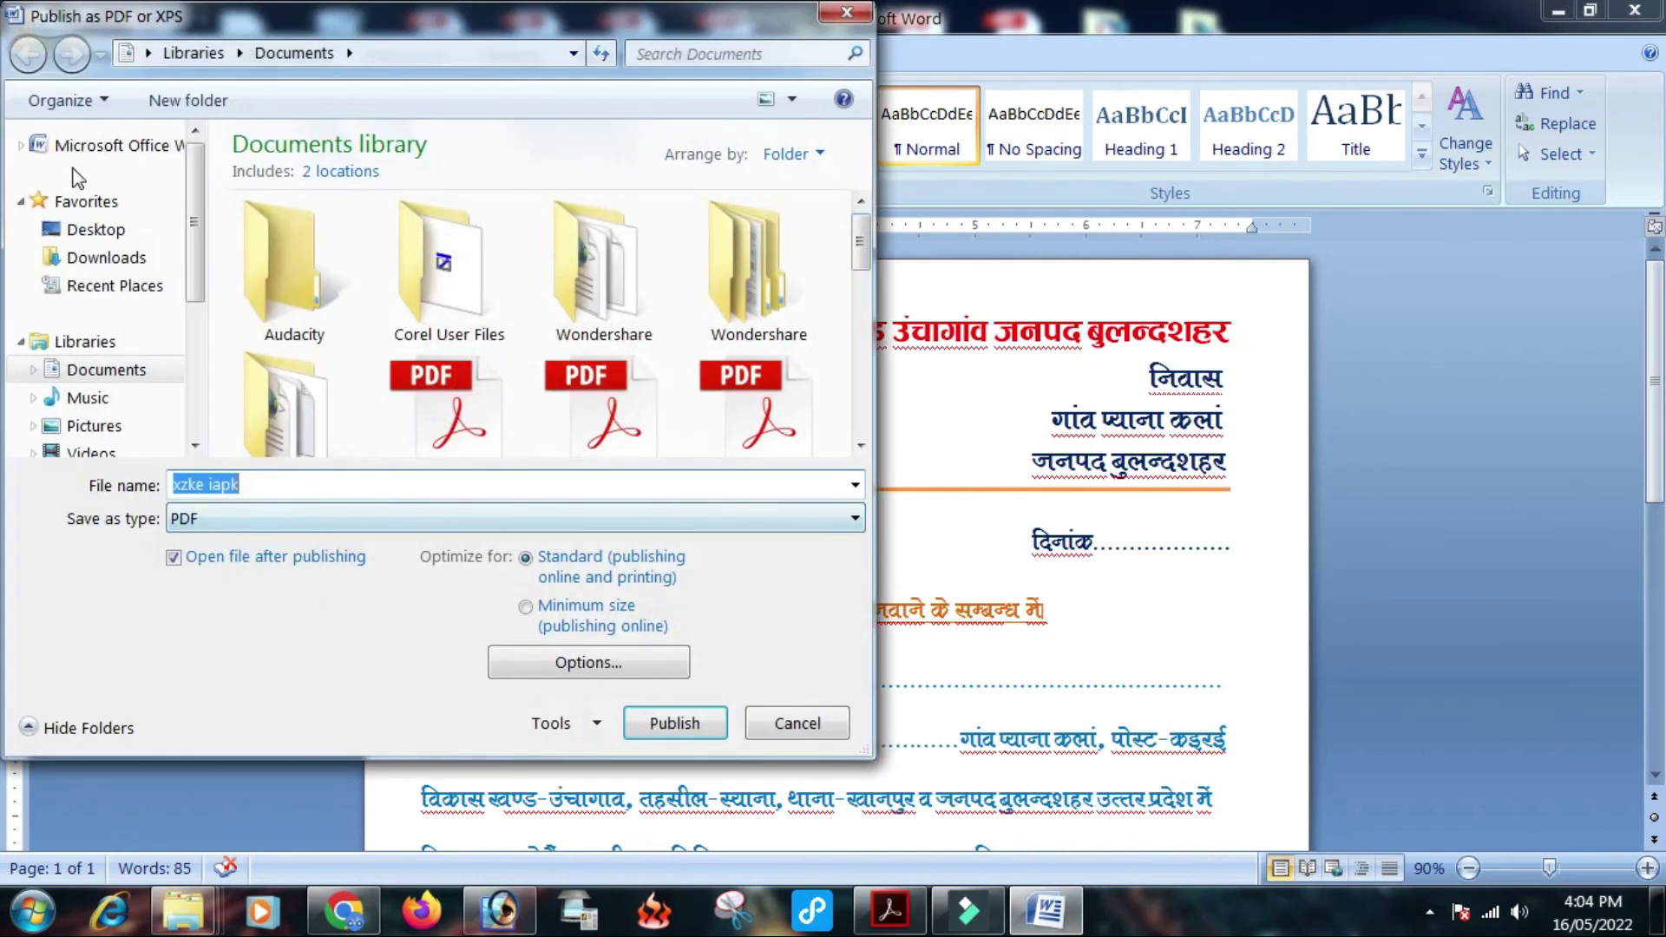
left_click(96, 229)
left_click(291, 485)
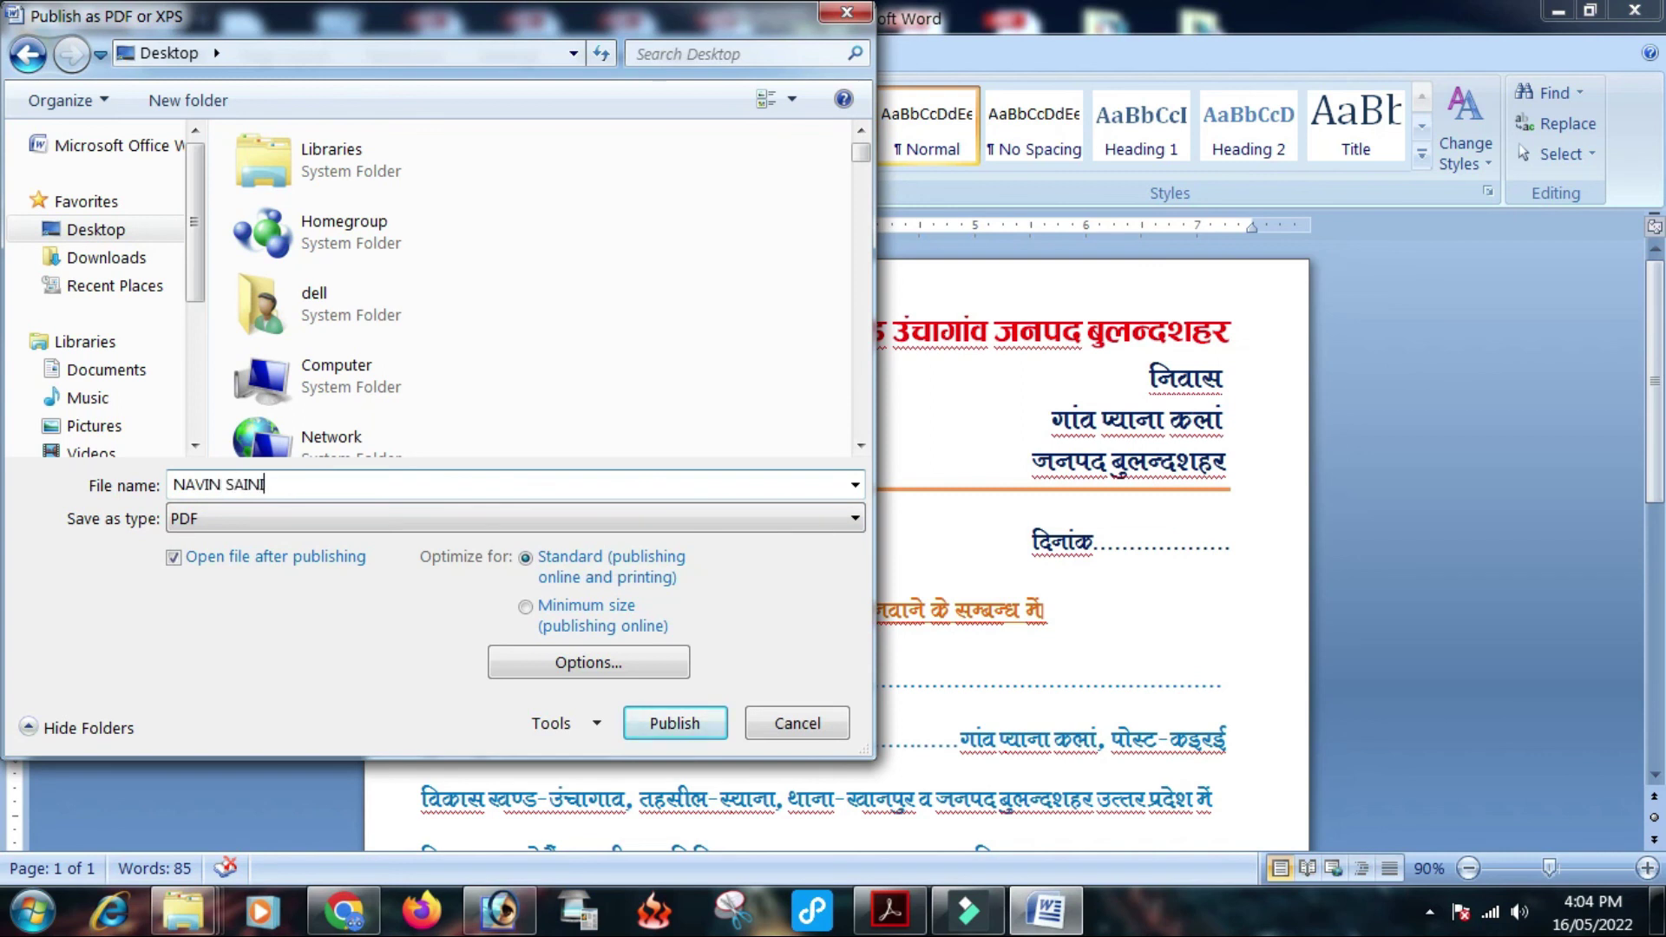
key("Return")
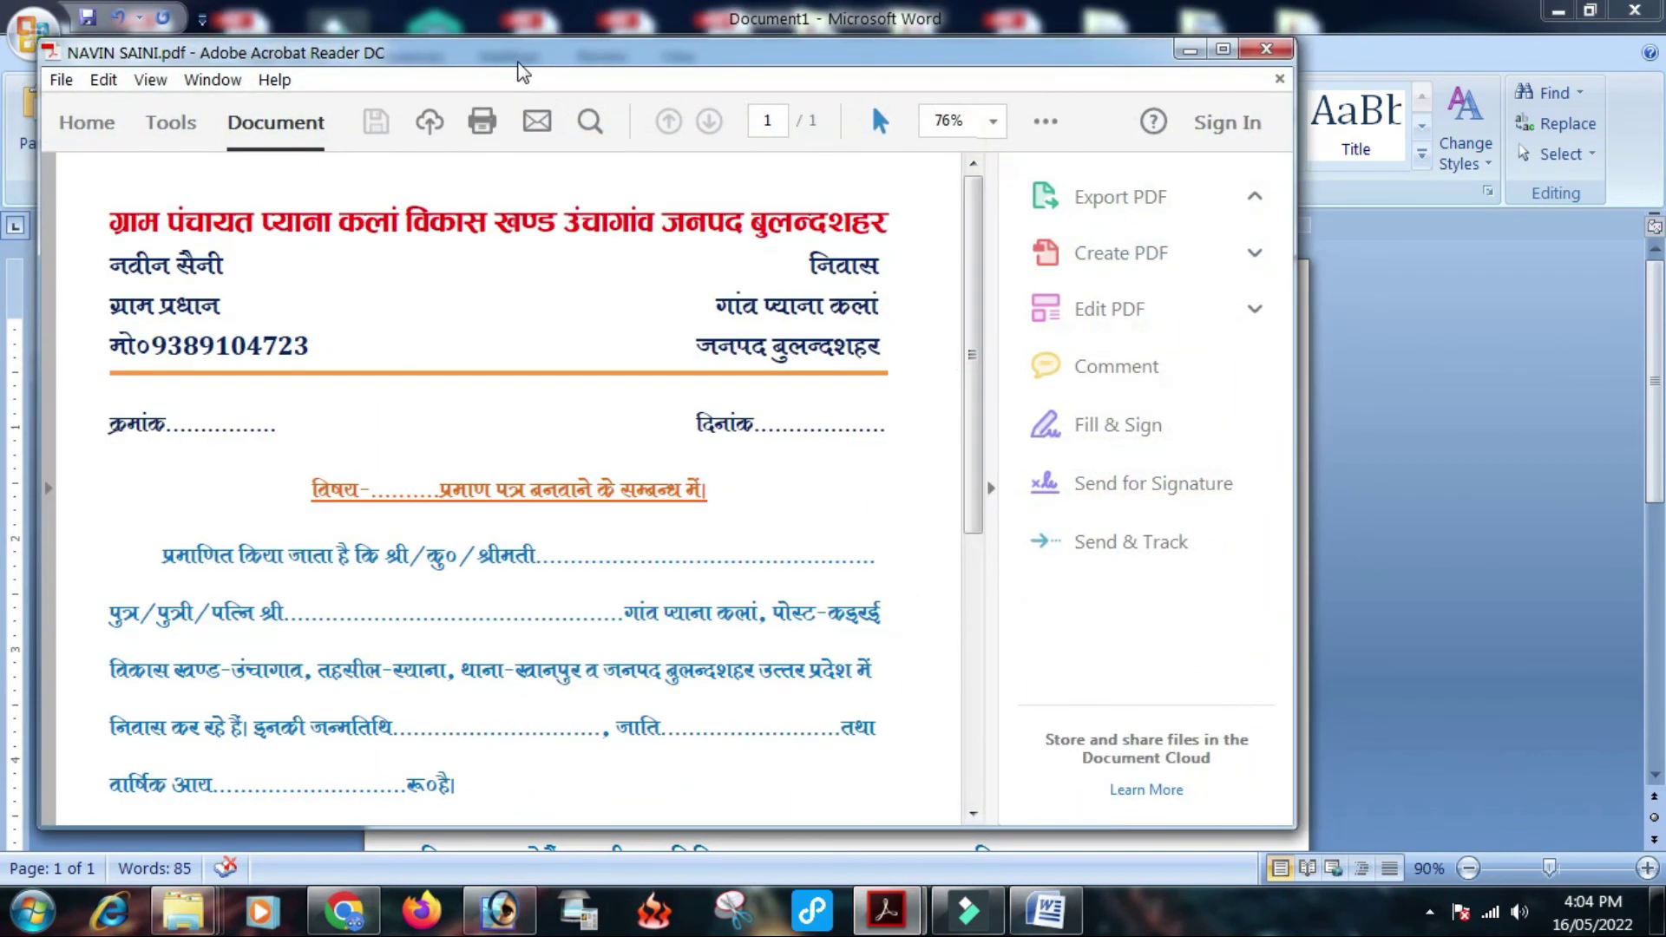
Maximize the Acrobat window and scroll through the exported PDF.
double_click(520, 63)
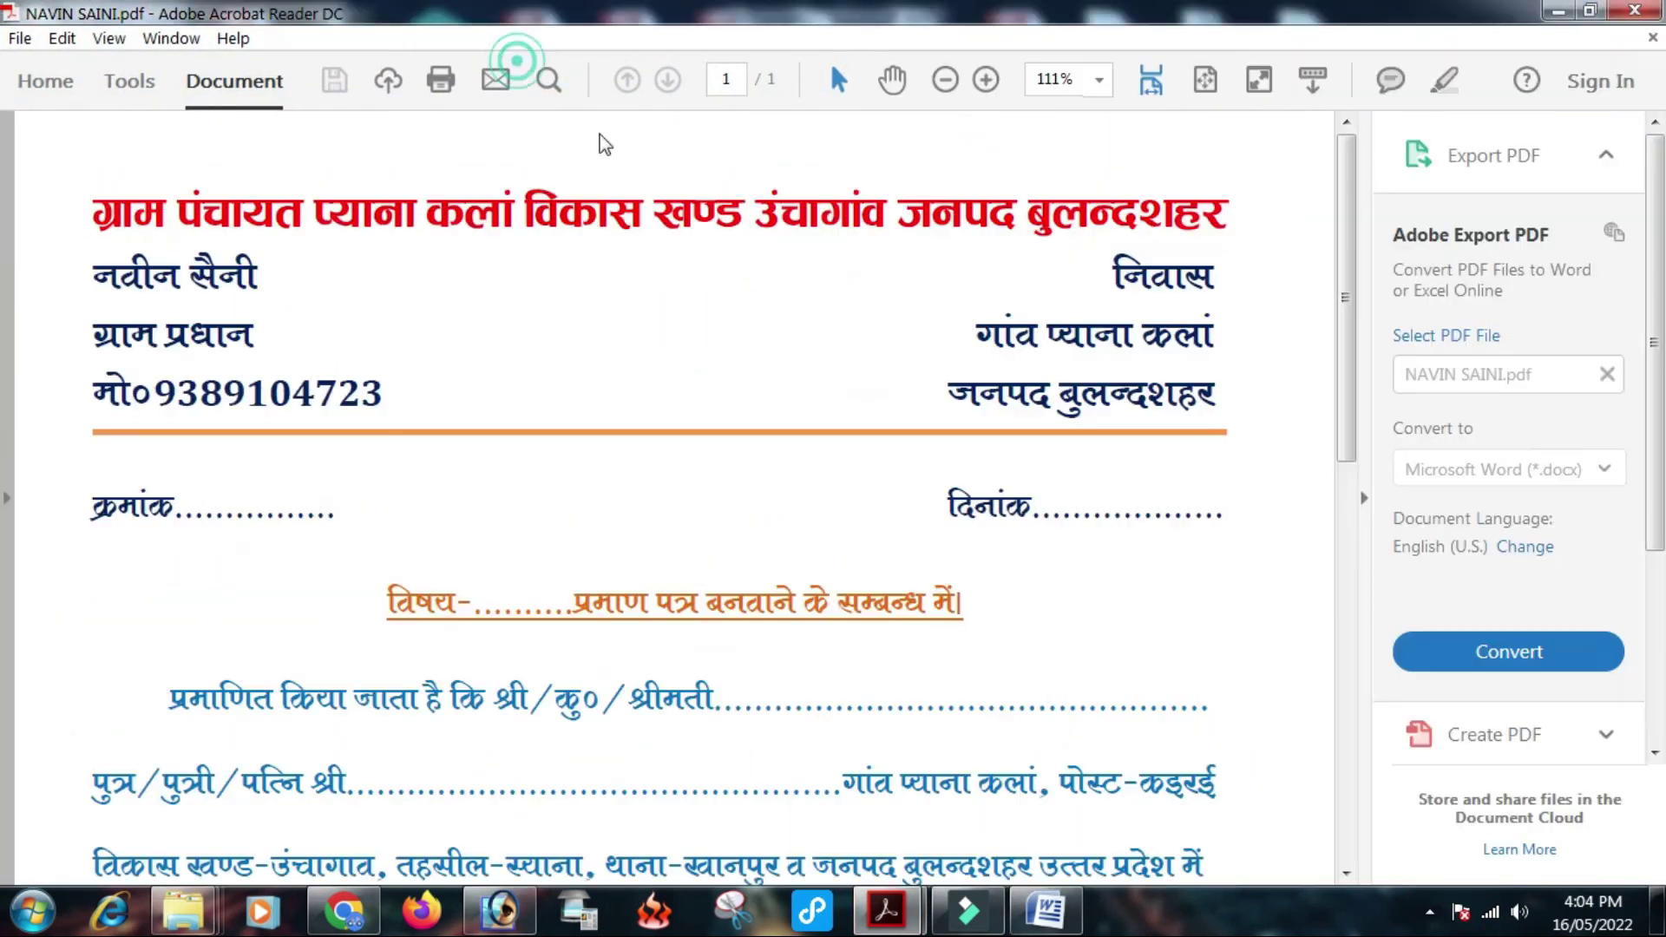
left_click_drag(1345, 361, 1375, 583)
scroll(1375, 583, "down", 2)
scroll(1387, 521, "up", 4)
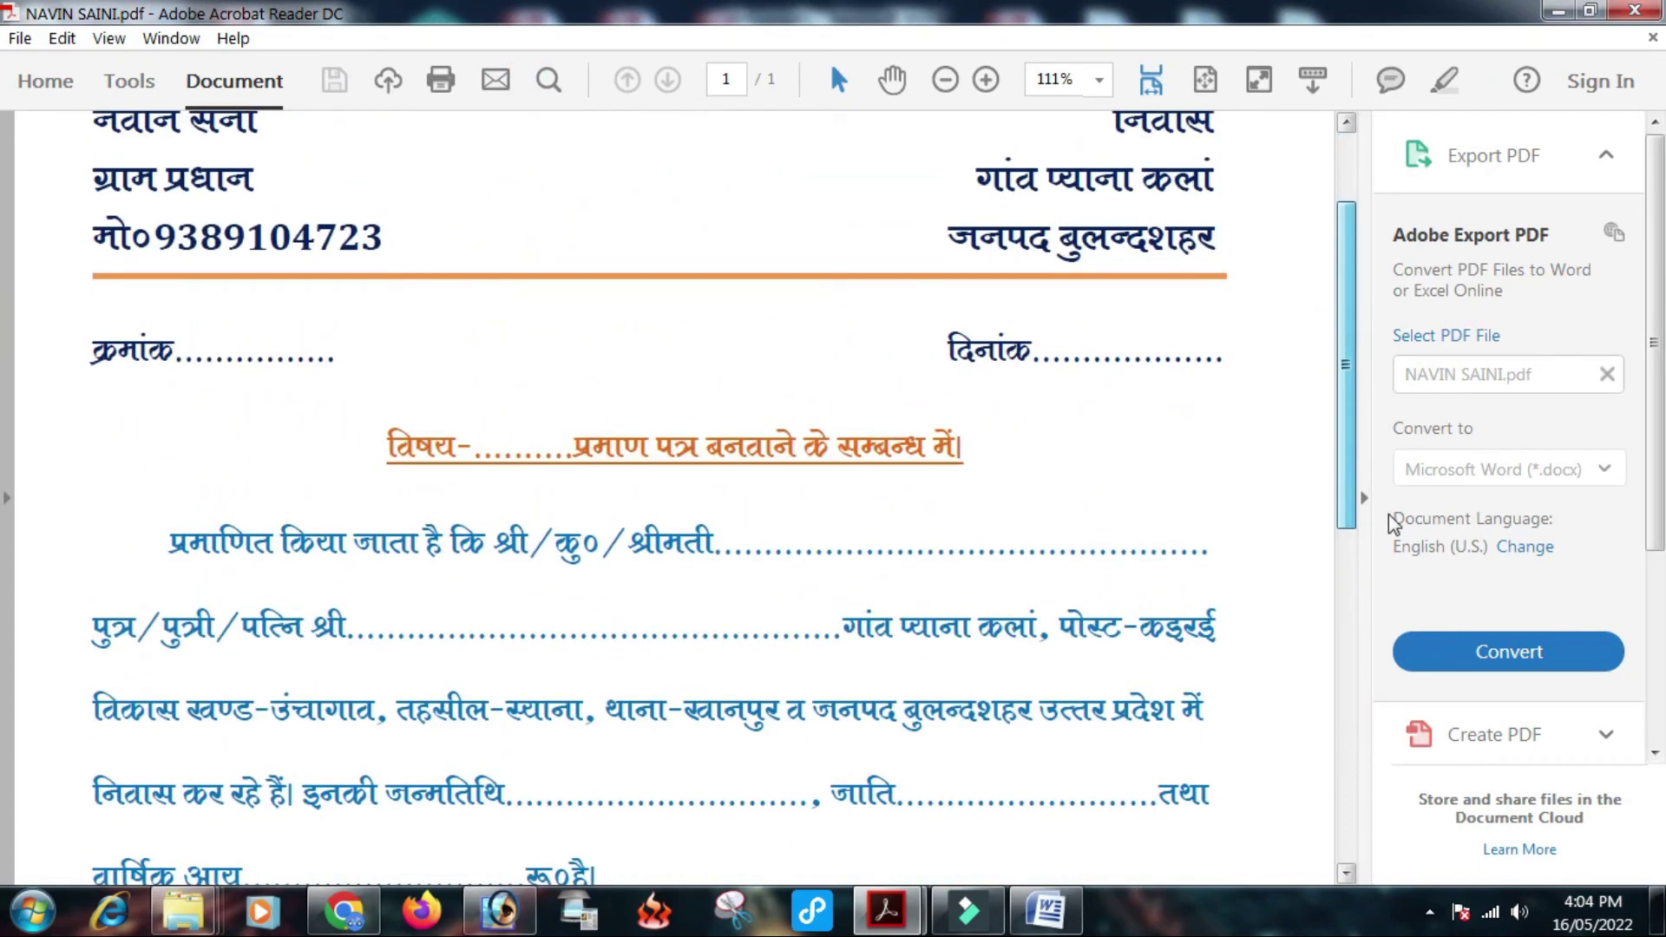
scroll(1386, 521, "down", 10)
scroll(1430, 347, "up", 12)
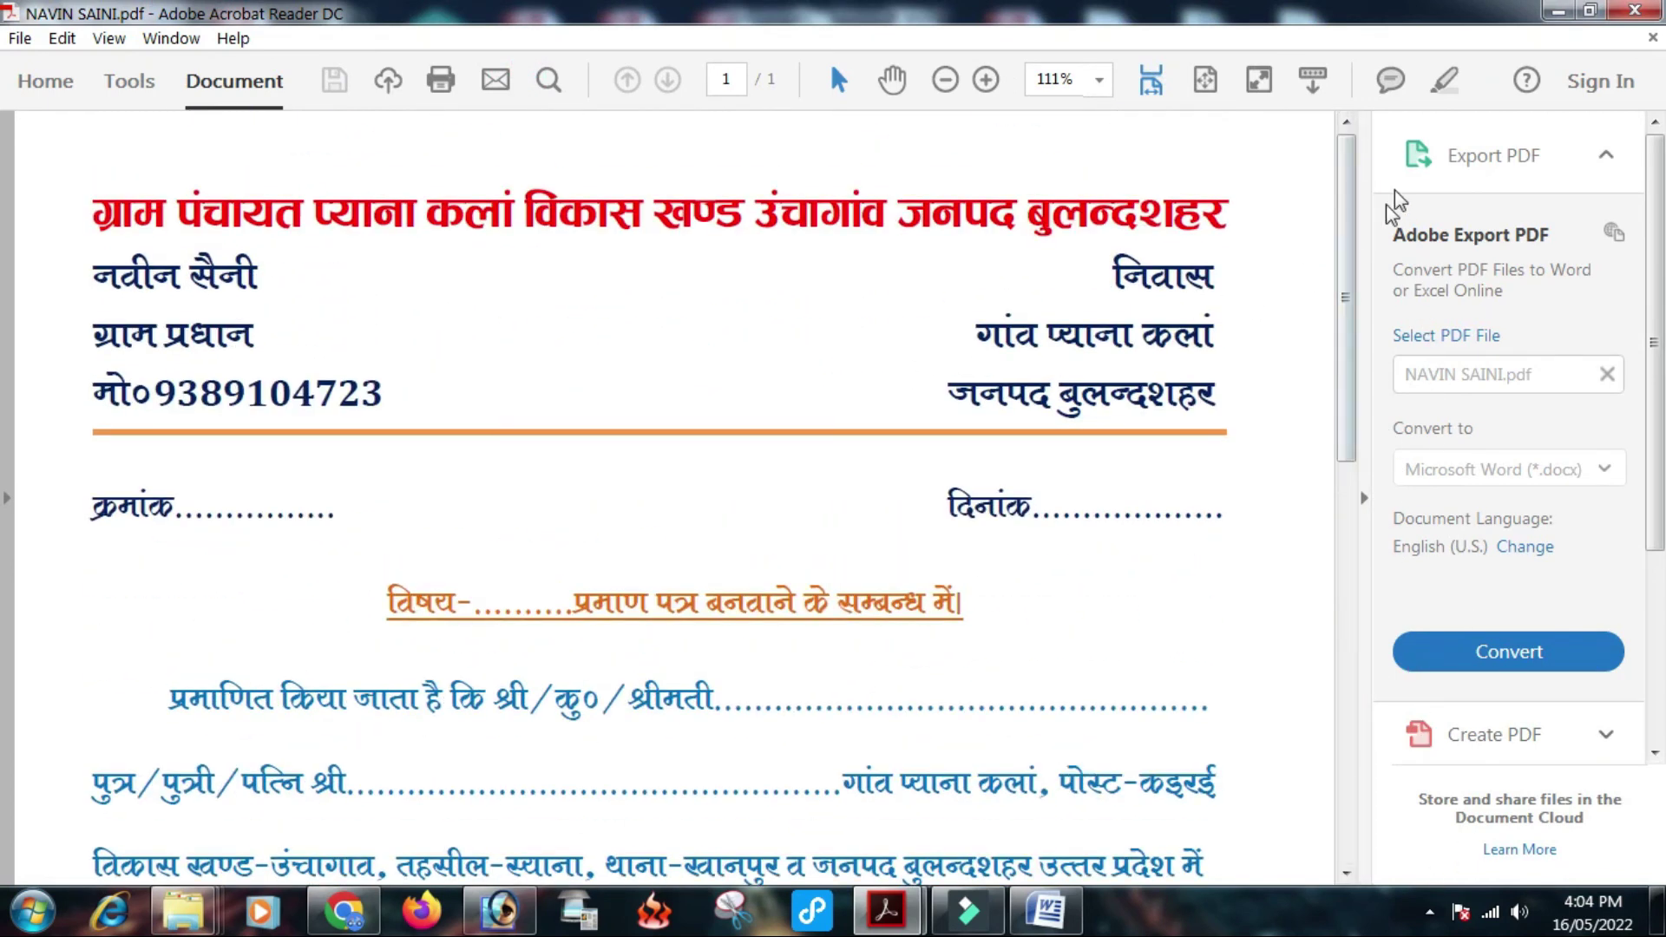
scroll(481, 425, "down", 3)
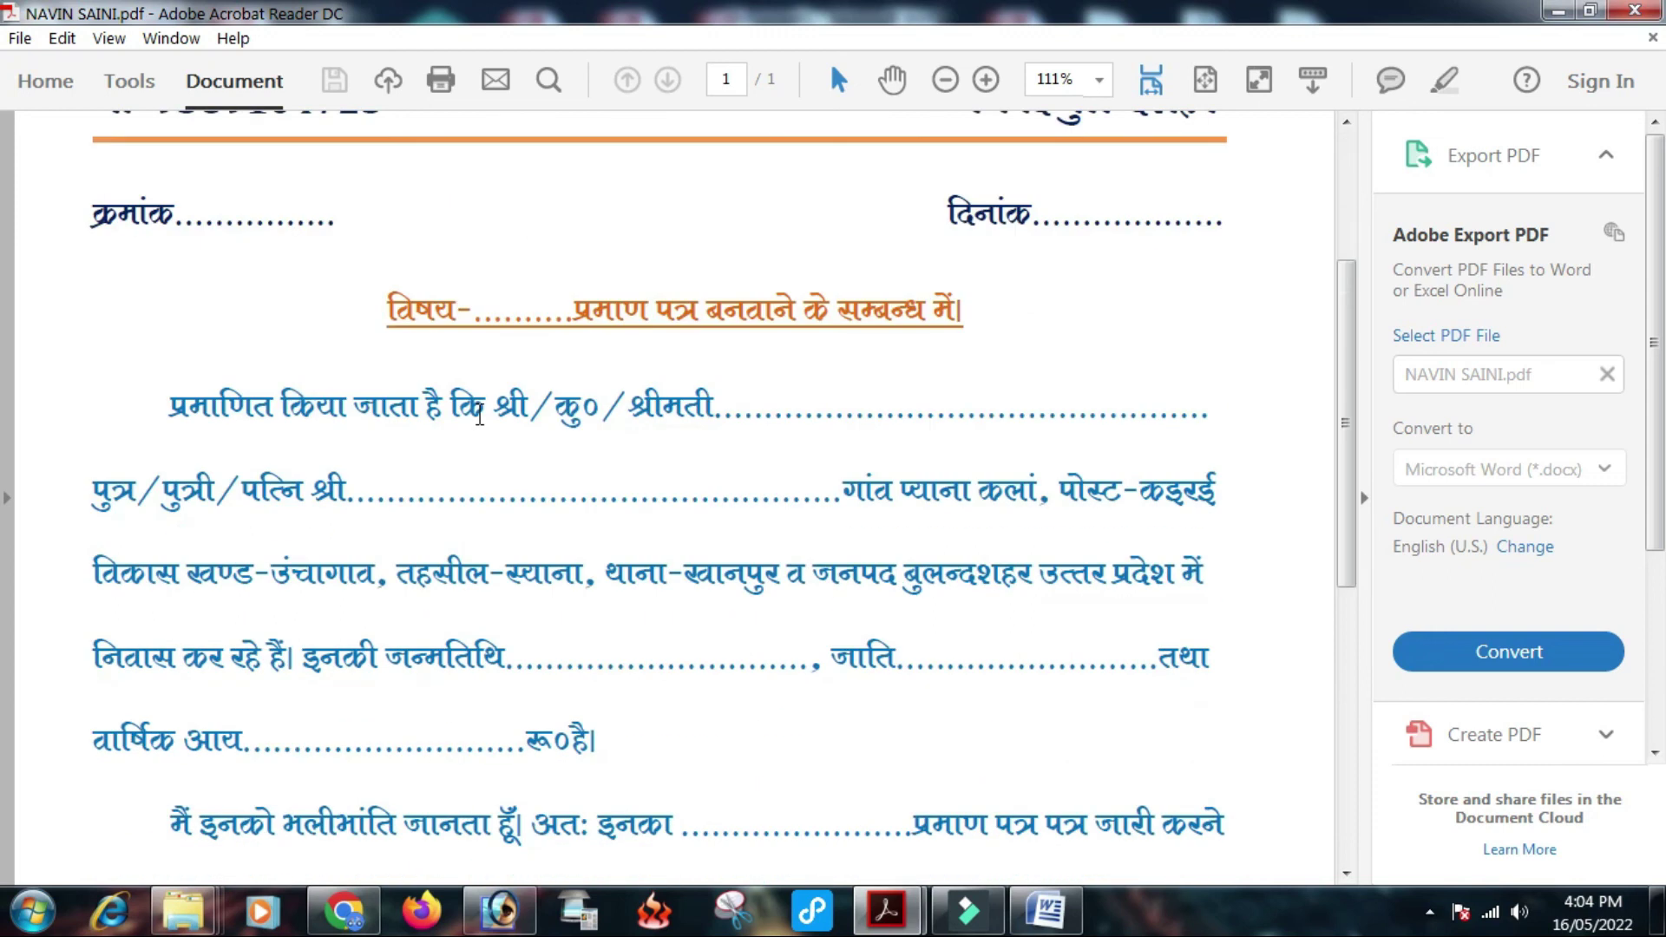
scroll(480, 415, "down", 3)
scroll(613, 468, "down", 4)
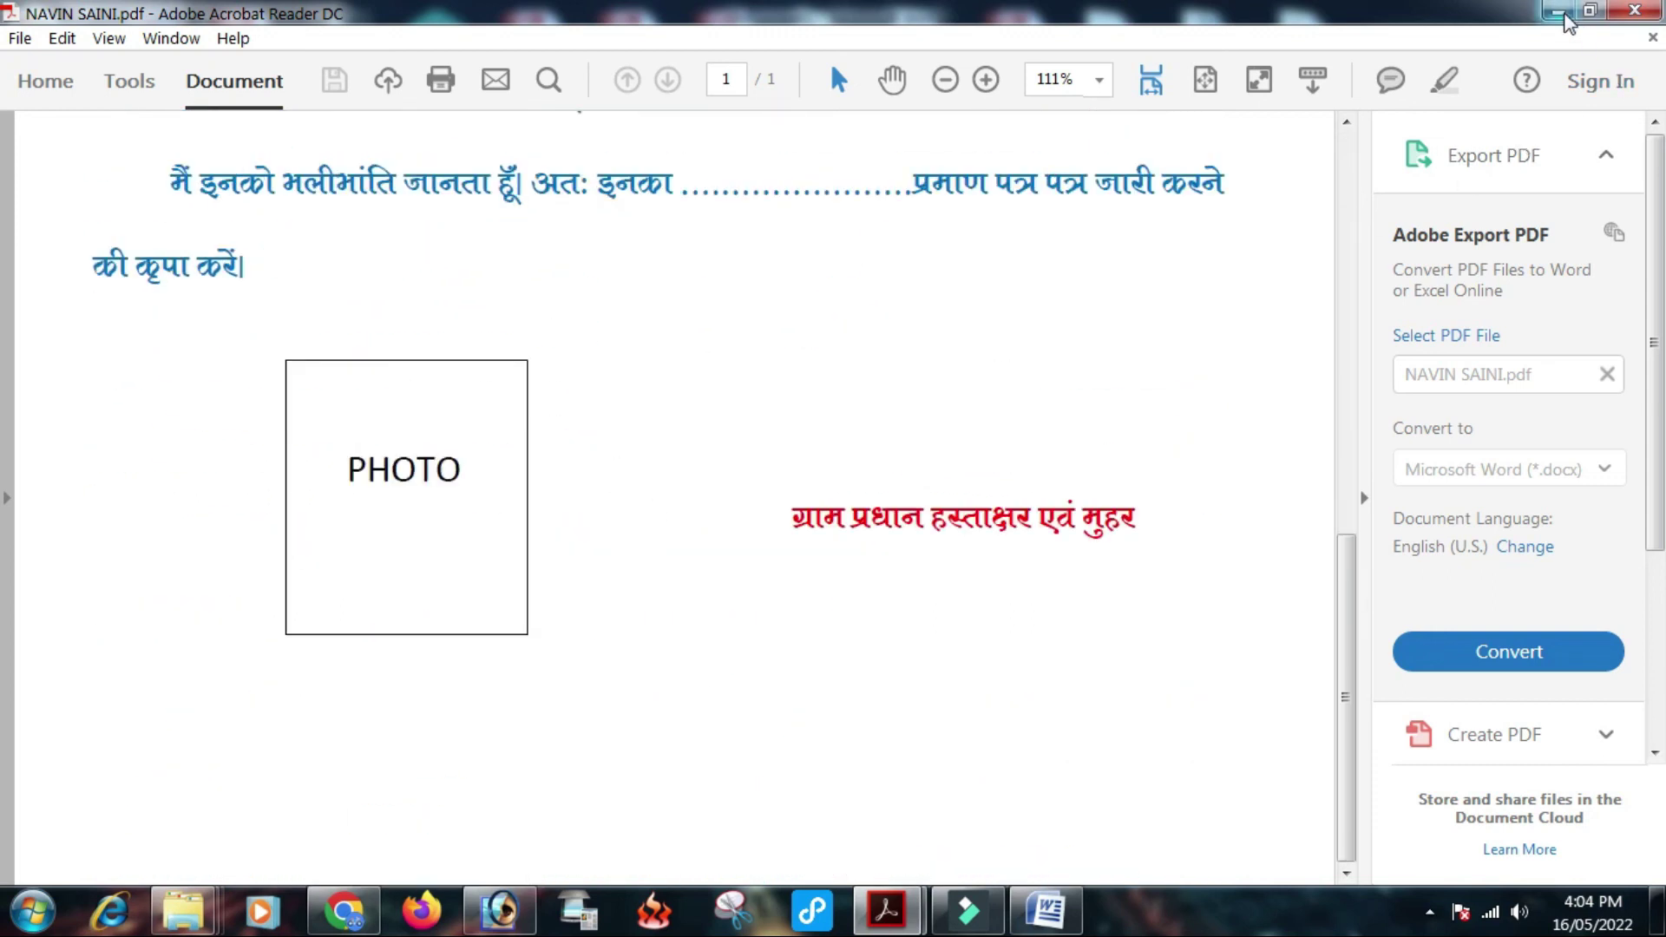
Minimize Acrobat, refresh the desktop, and reopen the exported PDF from its desktop icon.
left_click(1559, 13)
right_click(1260, 340)
right_click(1314, 407)
left_click(1380, 478)
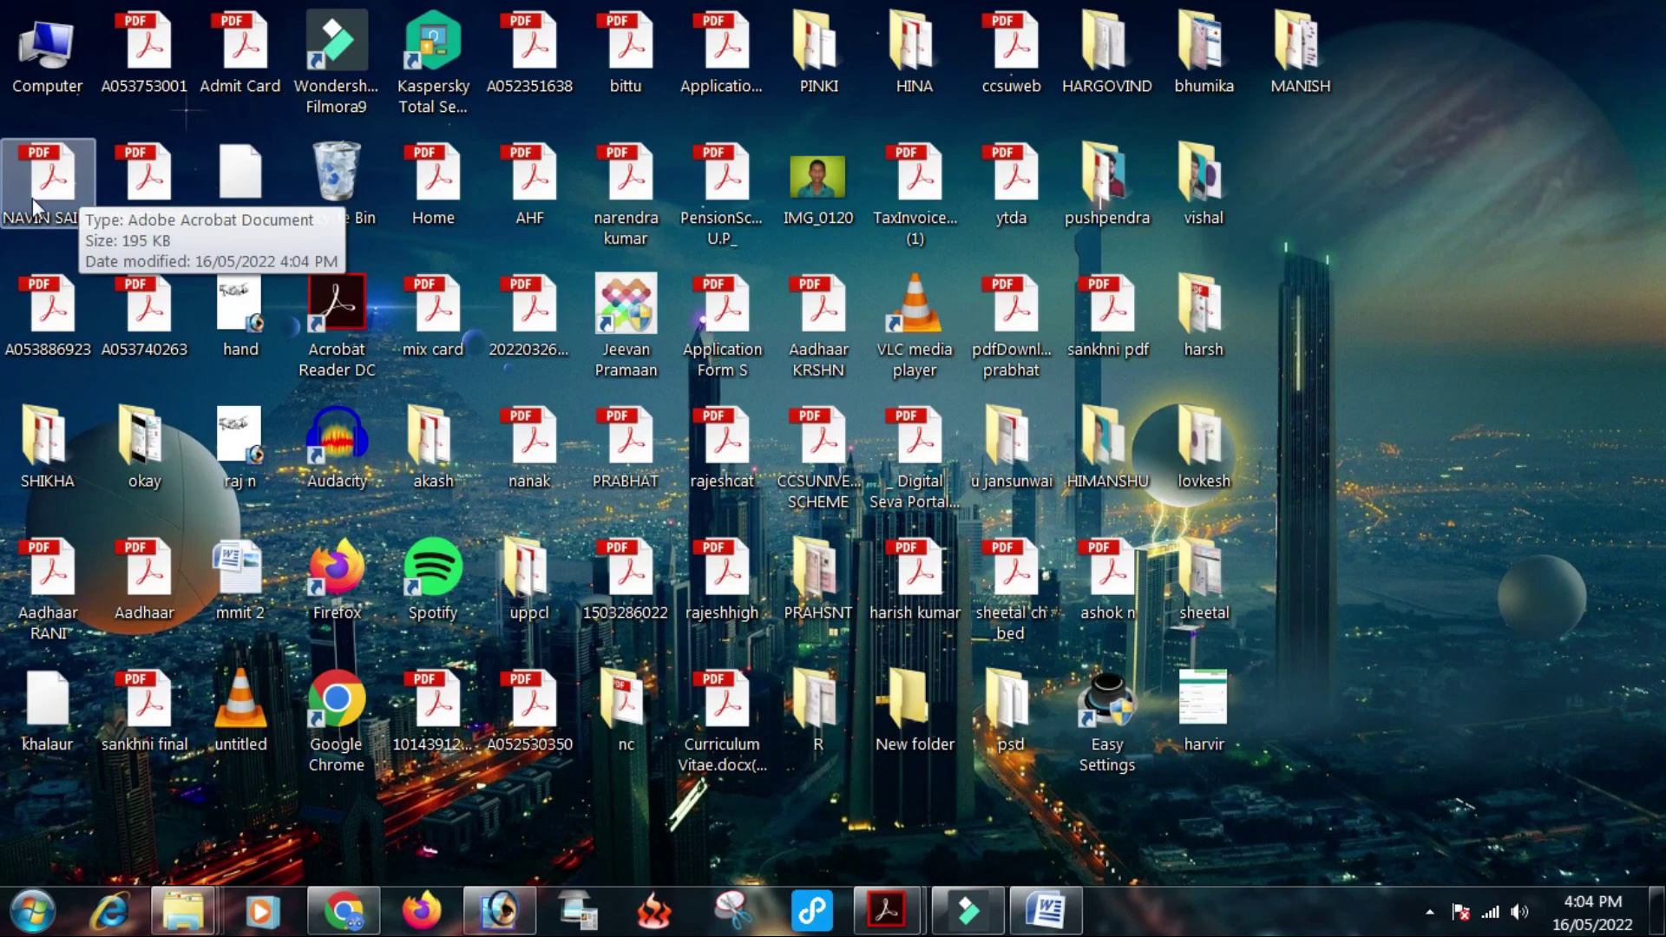
double_click(33, 152)
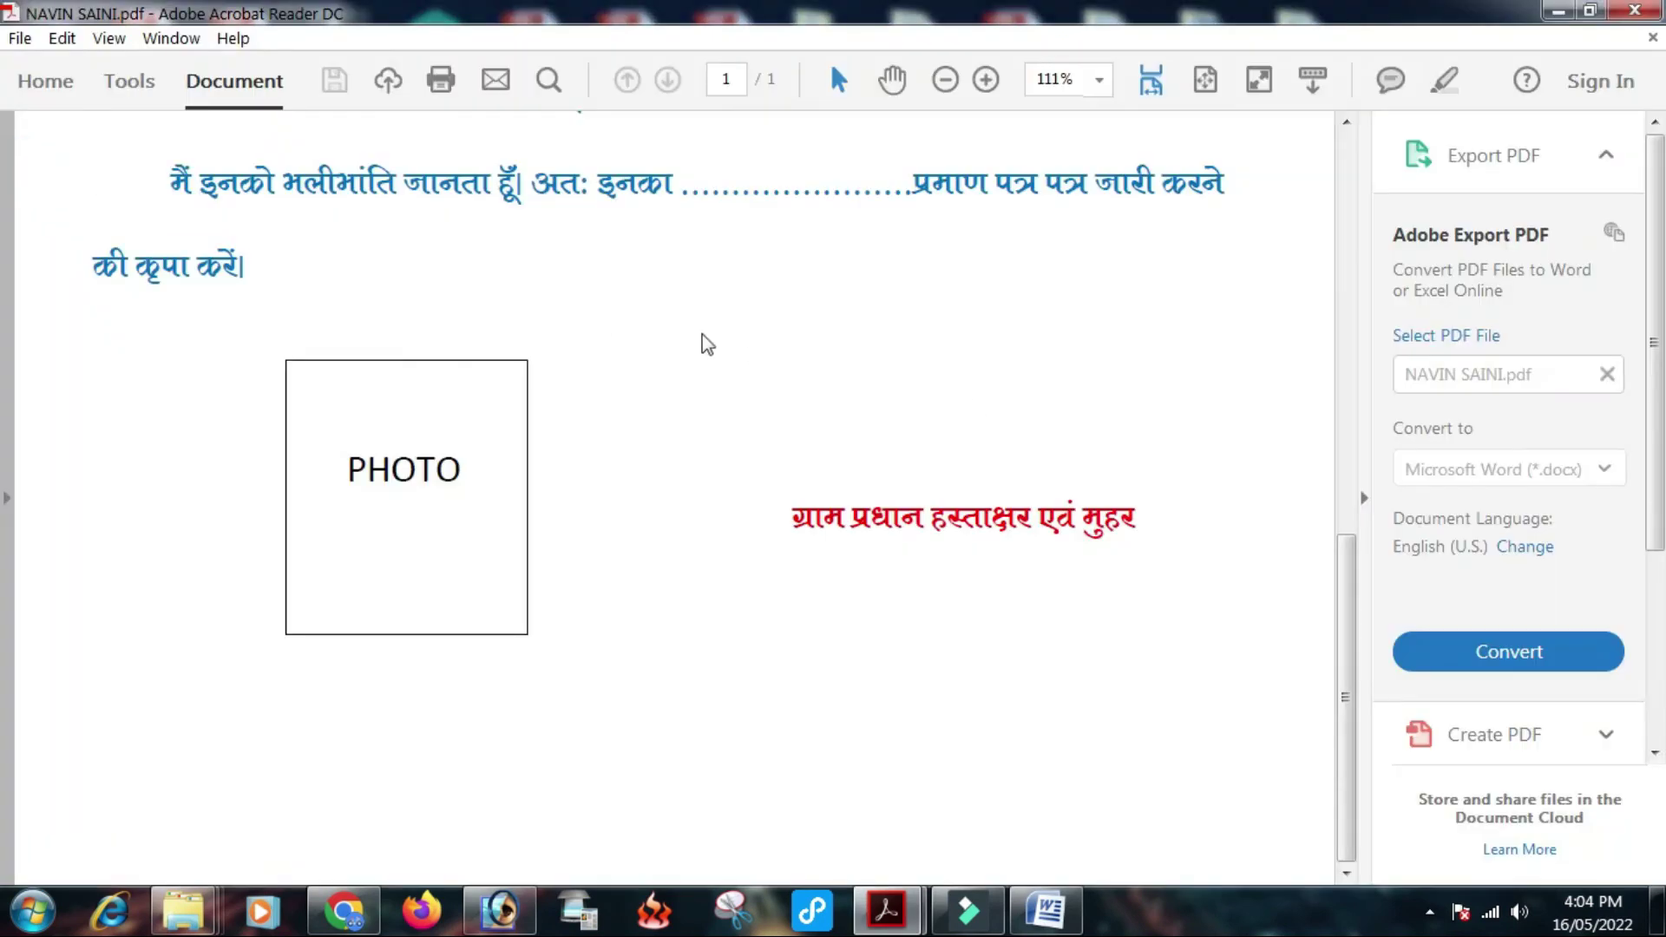